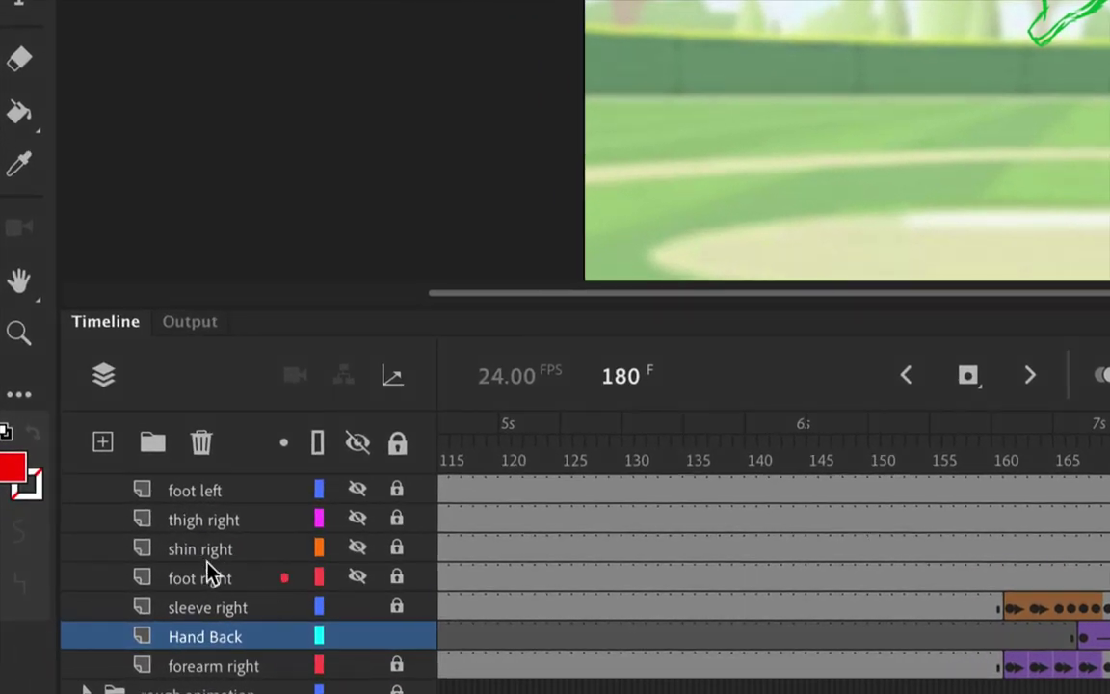
- Show and unlock the shin right and thigh right layers, and lock the Hand Back layer
click(360, 548)
click(358, 520)
click(395, 551)
click(395, 522)
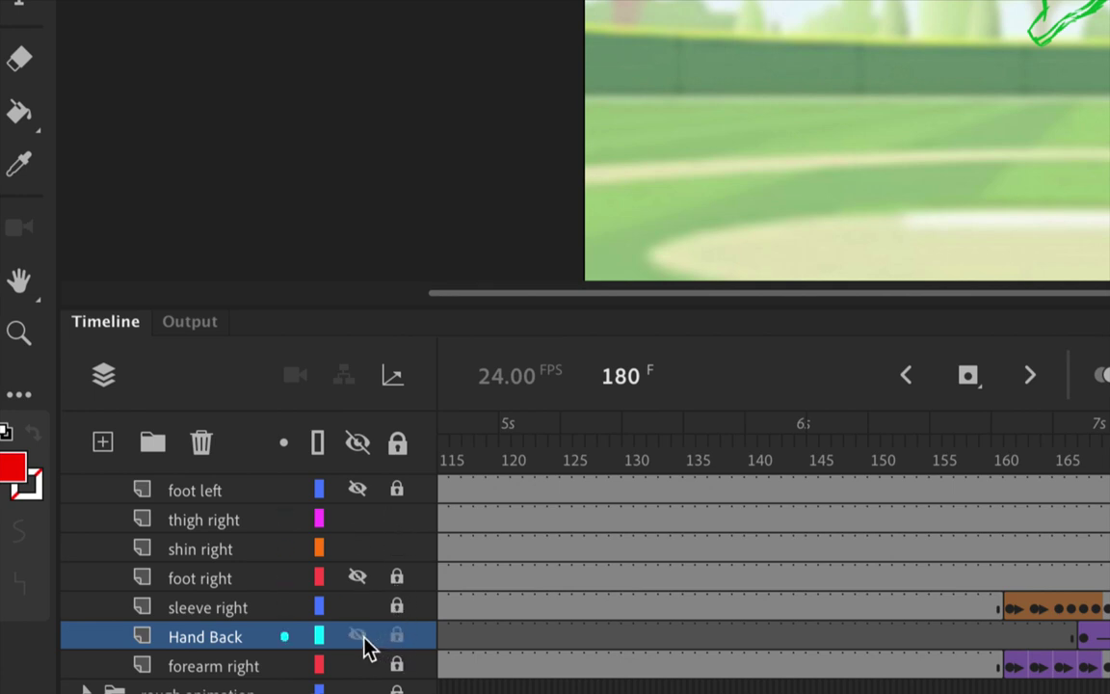
click(396, 636)
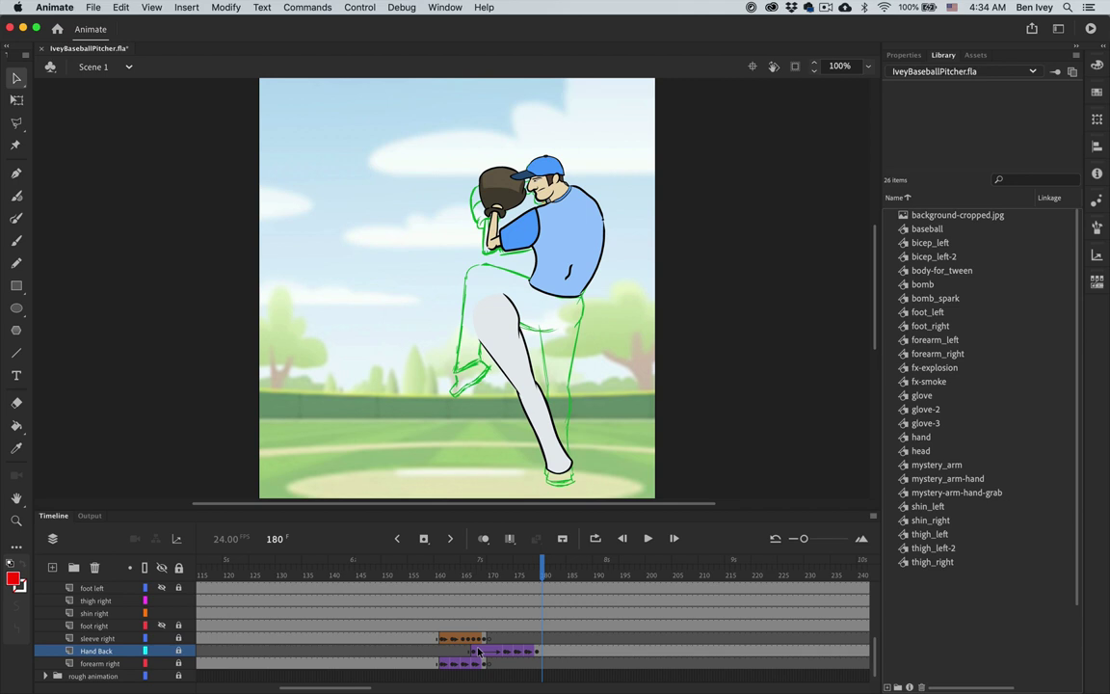
- Preview the rough leg motion, and insert keyframes on the shin right layer every second frame from 161 to 179
key(super+equal)
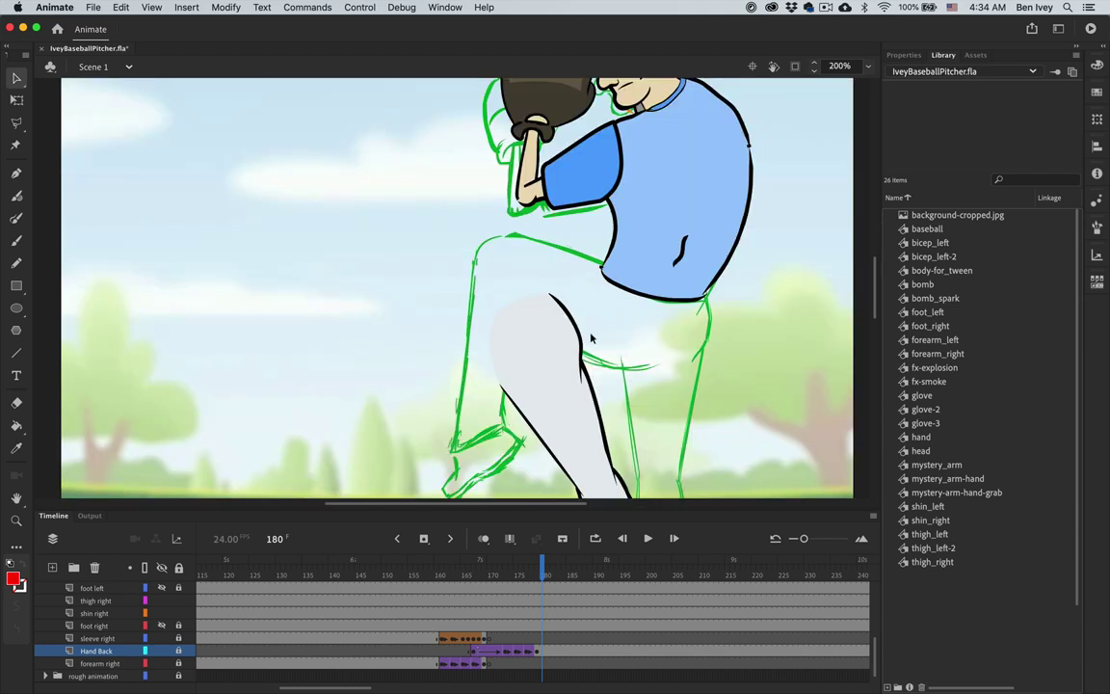
scroll(591, 337, down, 5)
scroll(592, 337, right, 4)
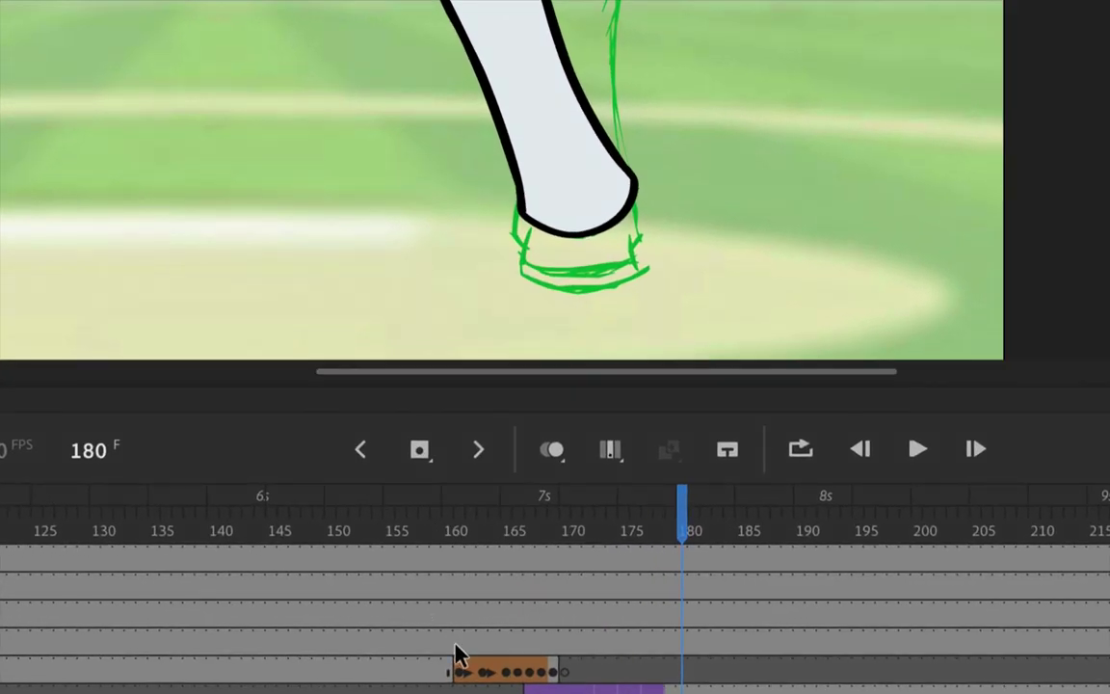
click(460, 644)
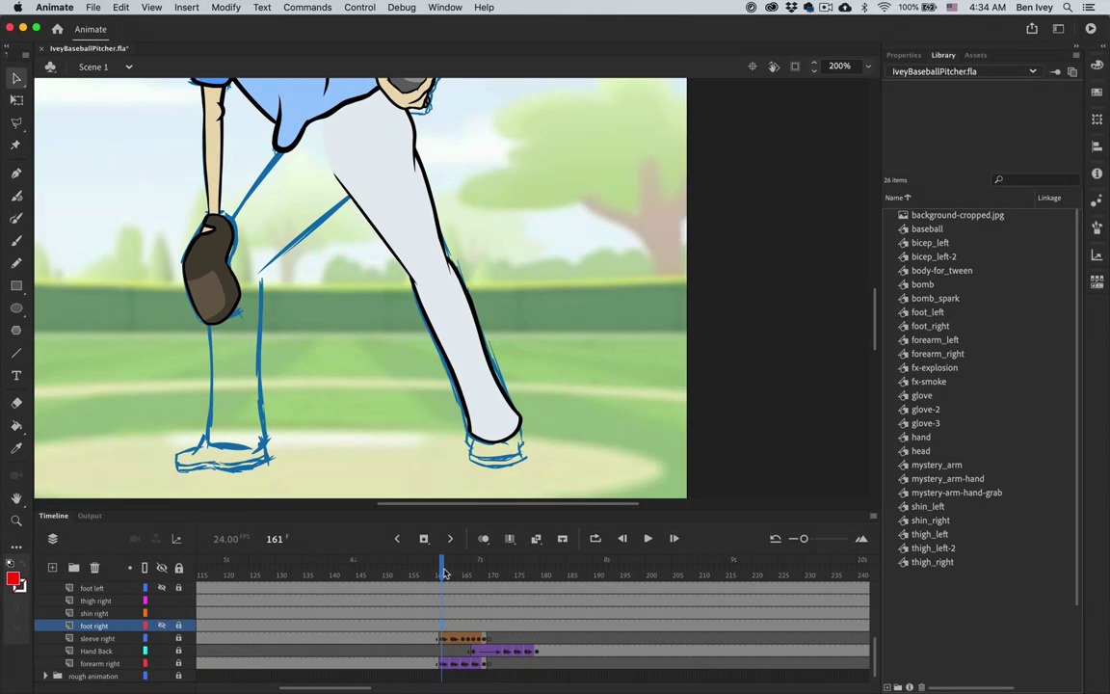
mouse_move(443, 573)
mouse_down()
mouse_move(568, 576)
mouse_move(461, 576)
mouse_move(524, 575)
mouse_up()
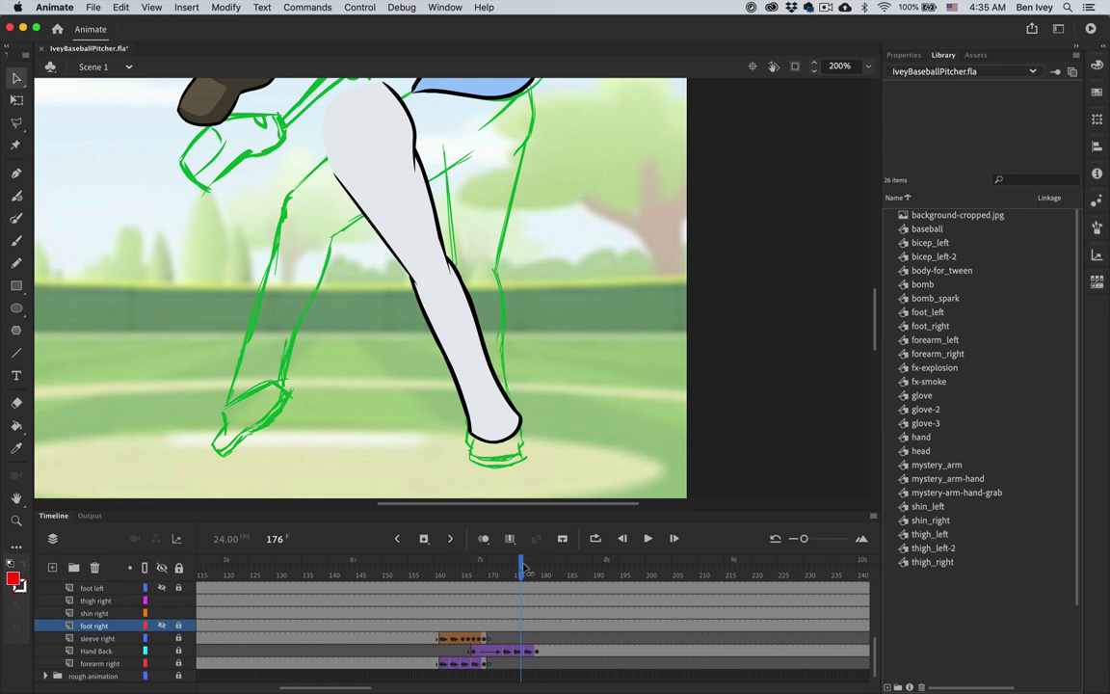
drag(524, 570, 442, 573)
click(441, 613)
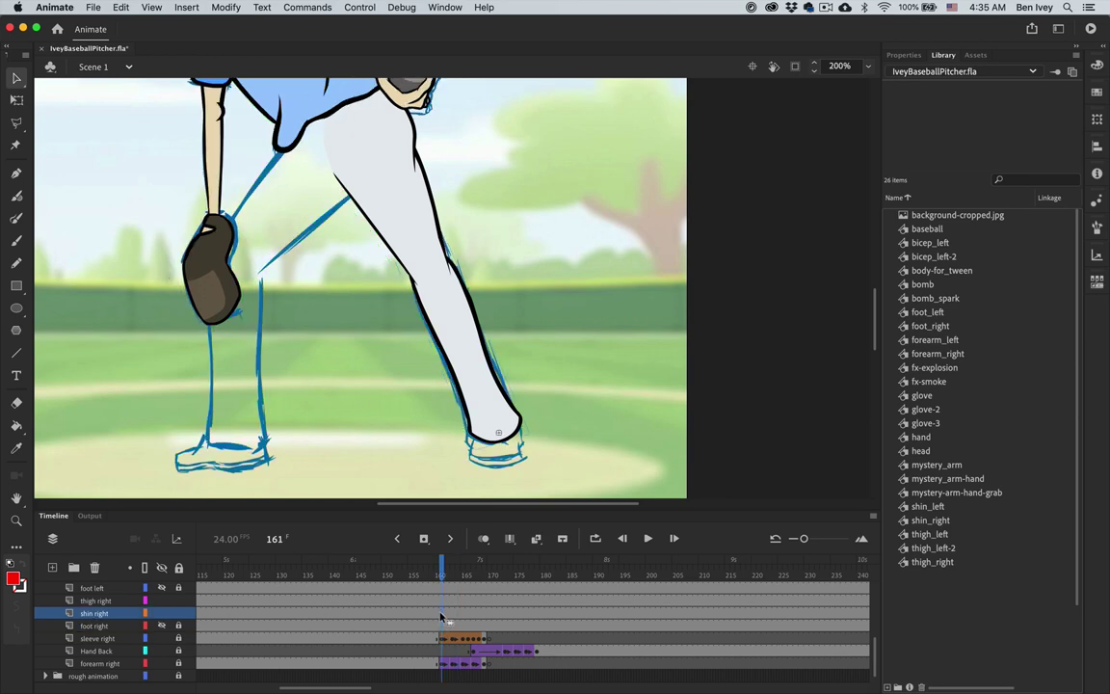
key(F6)
key(period)
key(period)
key(F6)
key(period)
key(period)
key(F6)
key(period)
key(period)
key(F6)
key(period)
key(period)
key(F6)
key(period)
key(period)
key(F6)
key(period)
key(period)
key(F6)
key(period)
key(period)
key(F6)
key(period)
key(period)
key(F6)
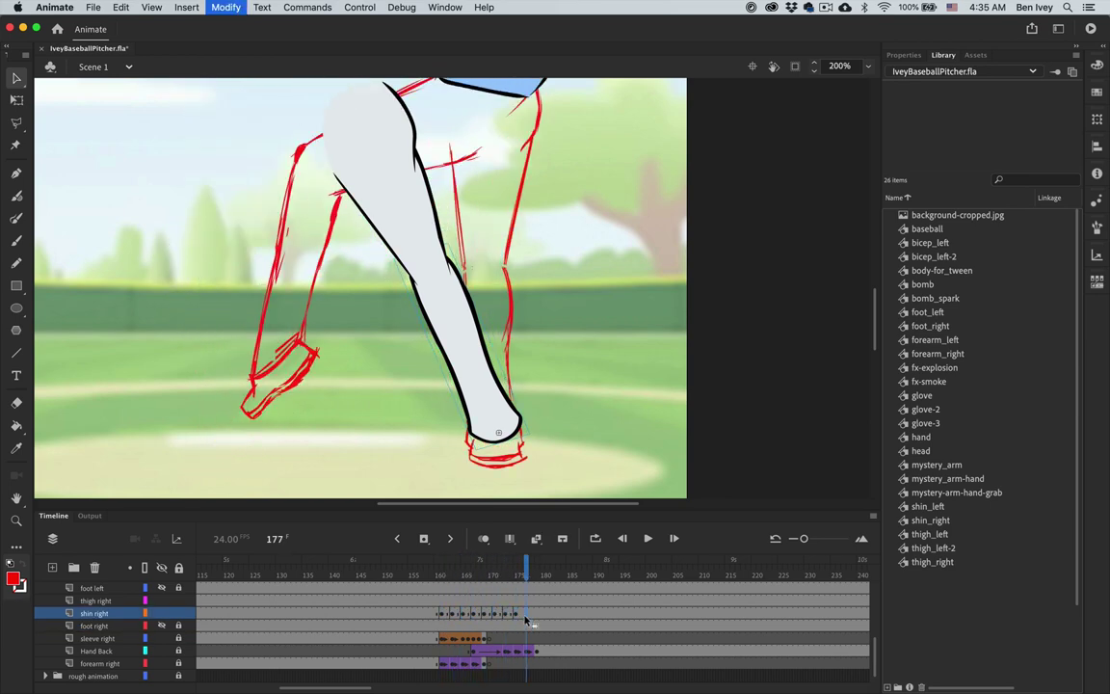
key(period)
key(period)
key(F6)
key(period)
key(period)
- Insert keyframes on the thigh right layer at every second frame from 161 to 179
click(441, 600)
key(F6)
key(period)
key(period)
key(F6)
key(period)
key(period)
key(F6)
key(period)
key(period)
key(F6)
key(period)
key(period)
key(F6)
key(period)
key(period)
key(F6)
key(period)
key(period)
key(F6)
key(period)
key(period)
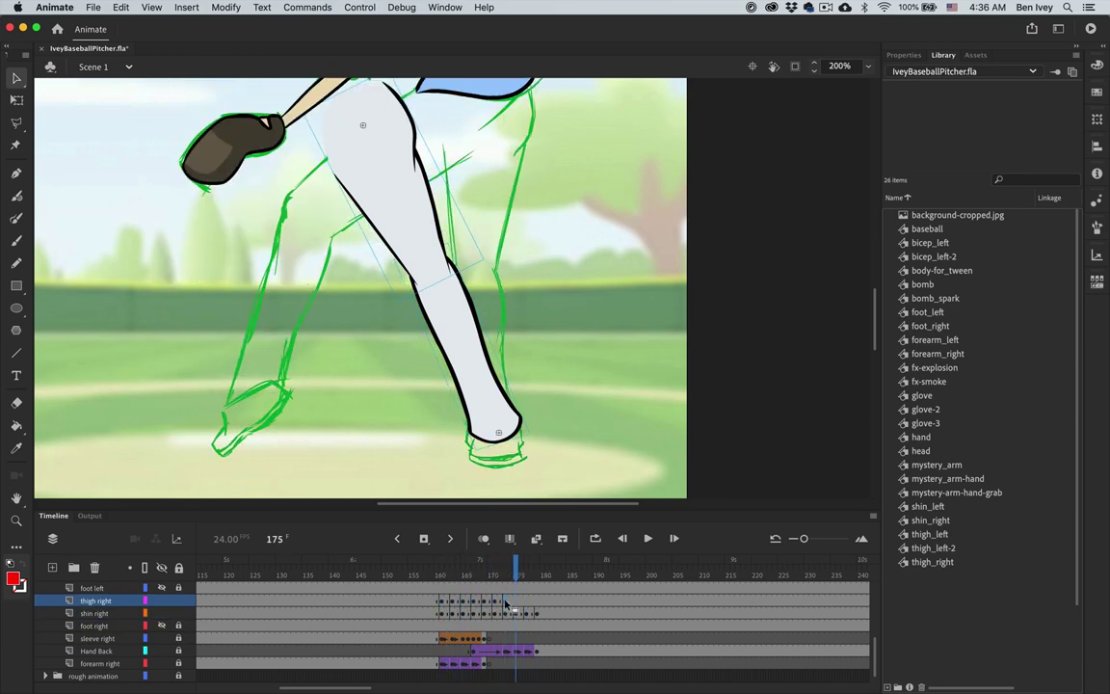
key(F6)
key(period)
key(period)
key(F6)
key(period)
key(period)
key(F6)
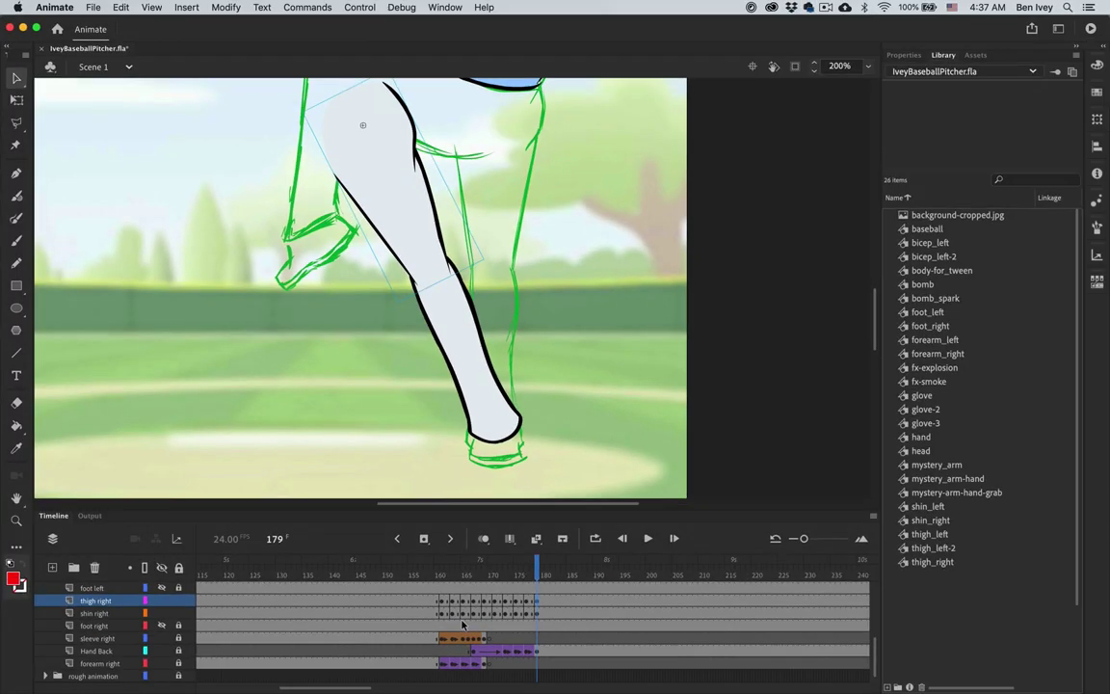
- Rotate the right shin with Free Transform on each keyframe from 163 to 179 to match the rough sketch
click(444, 615)
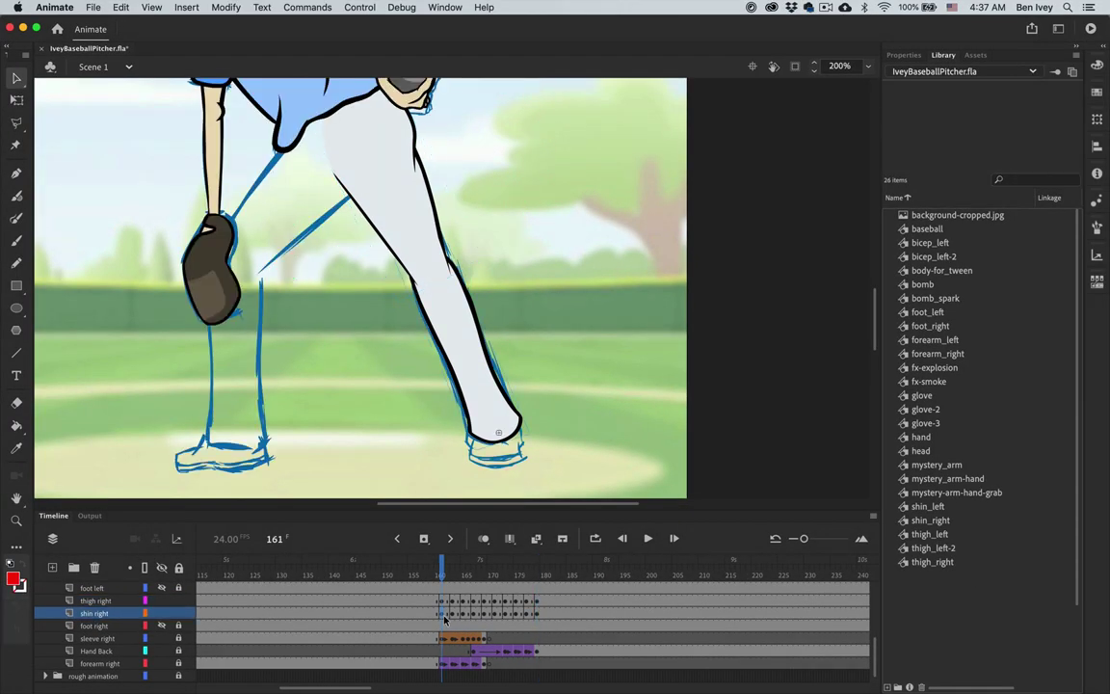
click(452, 621)
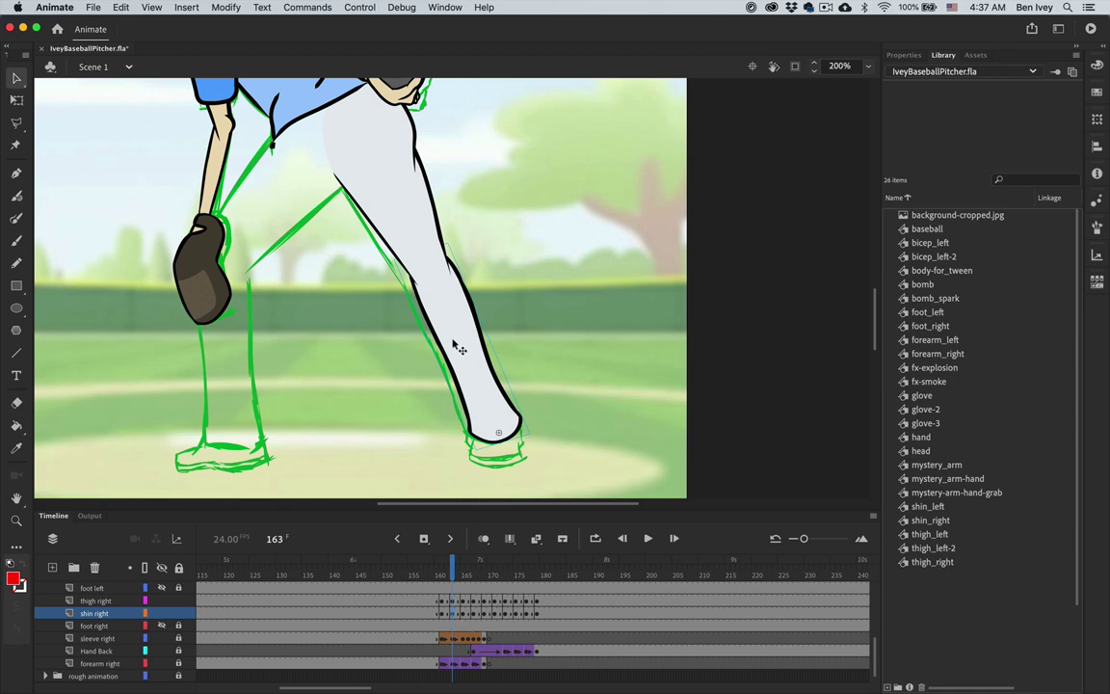
key(q)
key(period)
key(period)
key(period)
key(period)
key(period)
key(period)
key(period)
key(period)
key(period)
key(period)
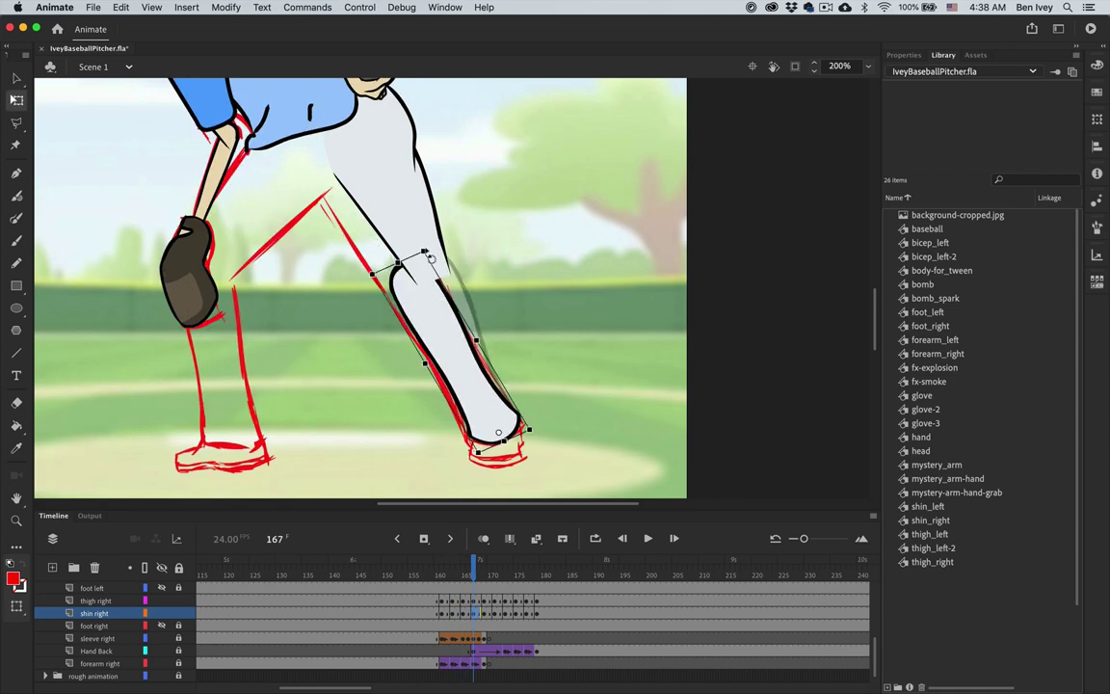
key(period)
key(period)
key(period)
key(period)
key(period)
key(period)
- Reposition and rotate the right thigh on each keyframe from 163 to 179 so it follows the rough sketch and meets the shin
click(434, 231)
key(comma)
key(comma)
key(comma)
key(comma)
key(comma)
key(comma)
key(comma)
key(comma)
key(comma)
key(comma)
key(comma)
key(comma)
key(comma)
key(comma)
key(comma)
key(comma)
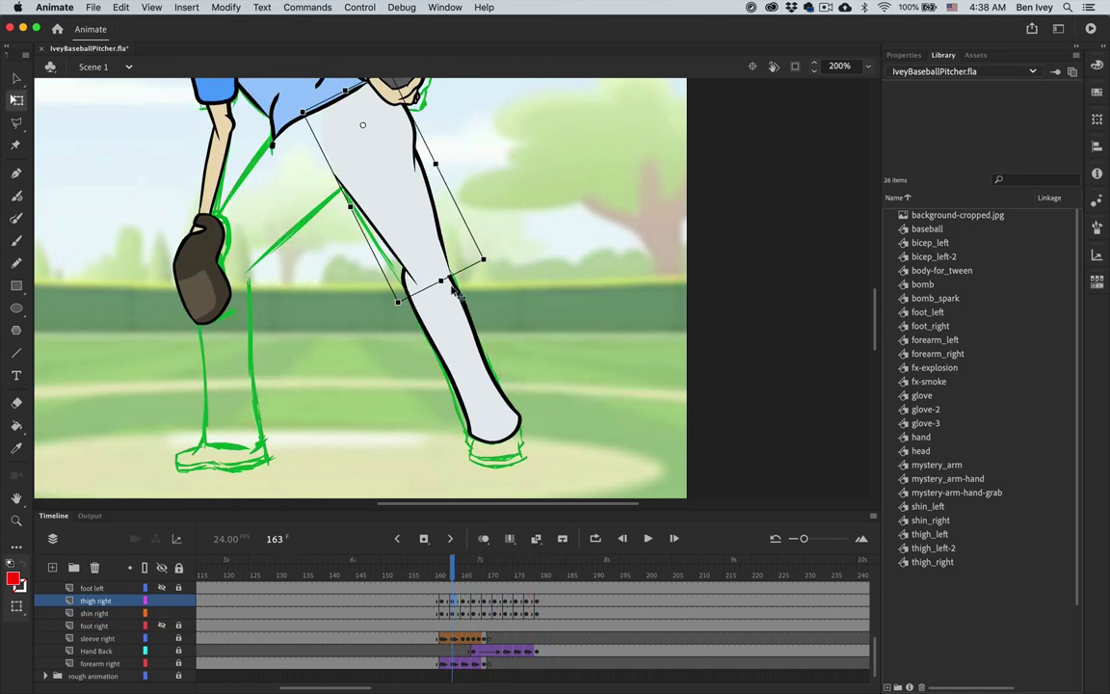
key(period)
key(period)
key(comma)
key(comma)
key(period)
key(period)
key(period)
key(period)
key(comma)
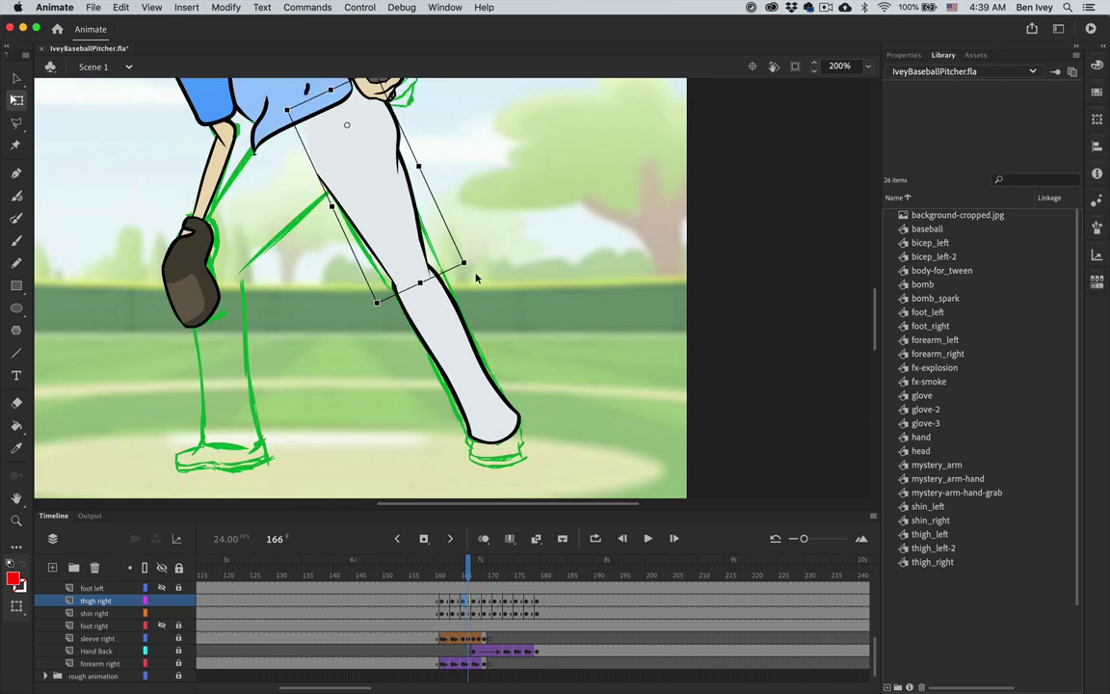
key(period)
key(period)
key(period)
key(period)
key(comma)
key(period)
key(period)
key(period)
key(period)
key(period)
key(period)
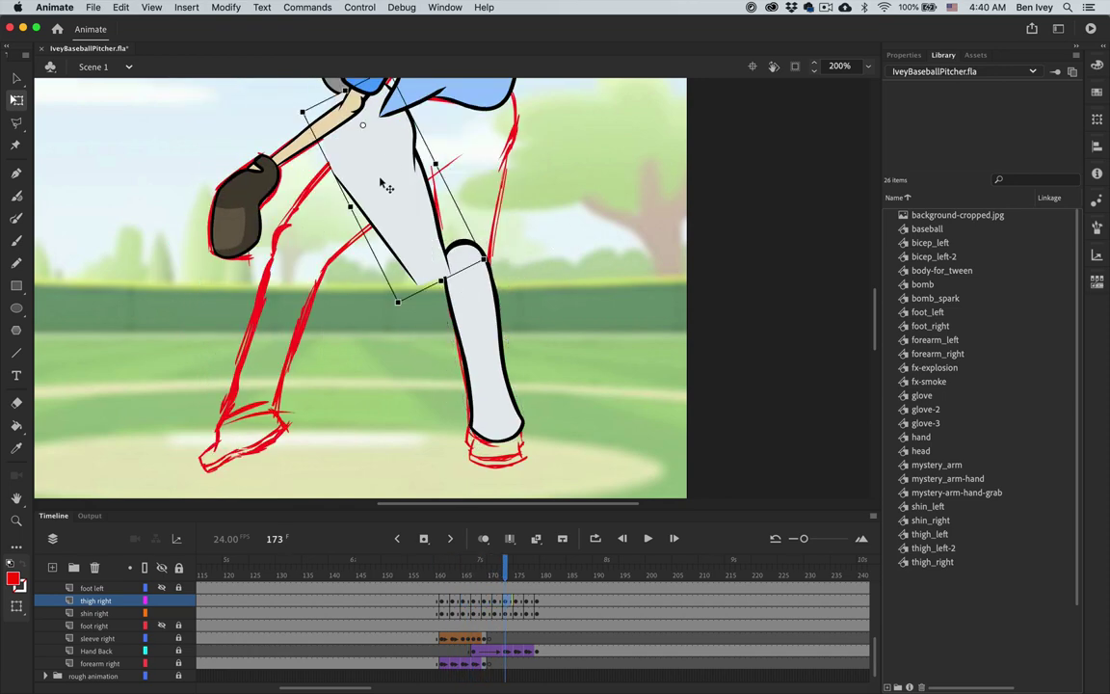
key(period)
key(period)
key(period)
key(period)
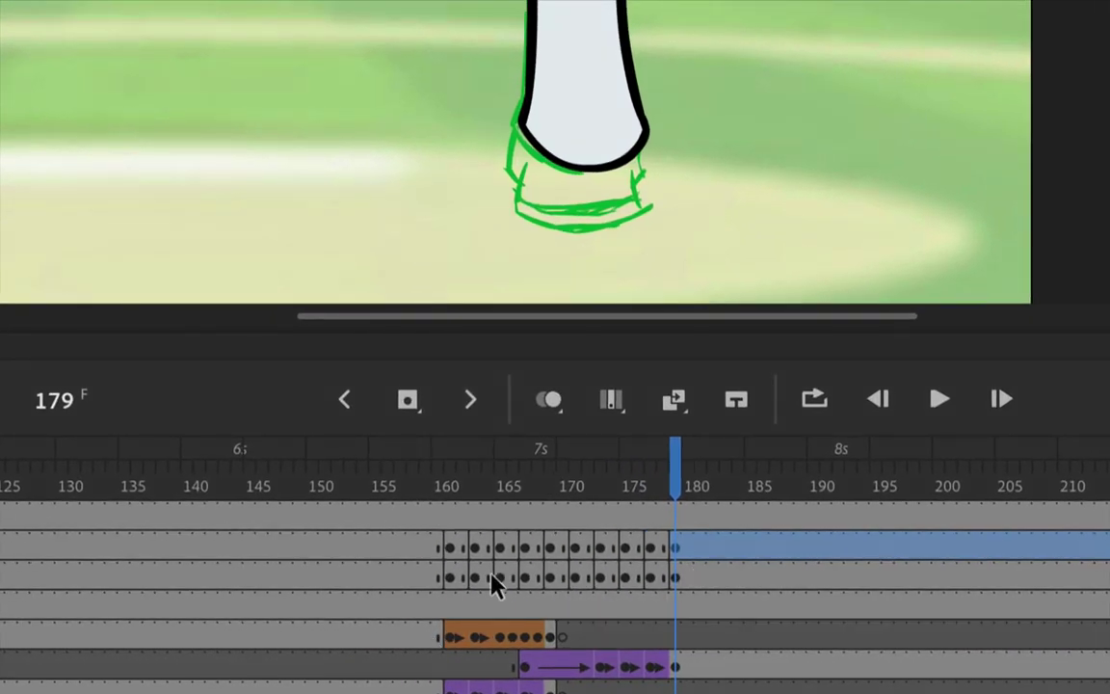
- Create classic tweens on the shin right layer across frames 161 to 177
click(449, 583)
shift+click(654, 585)
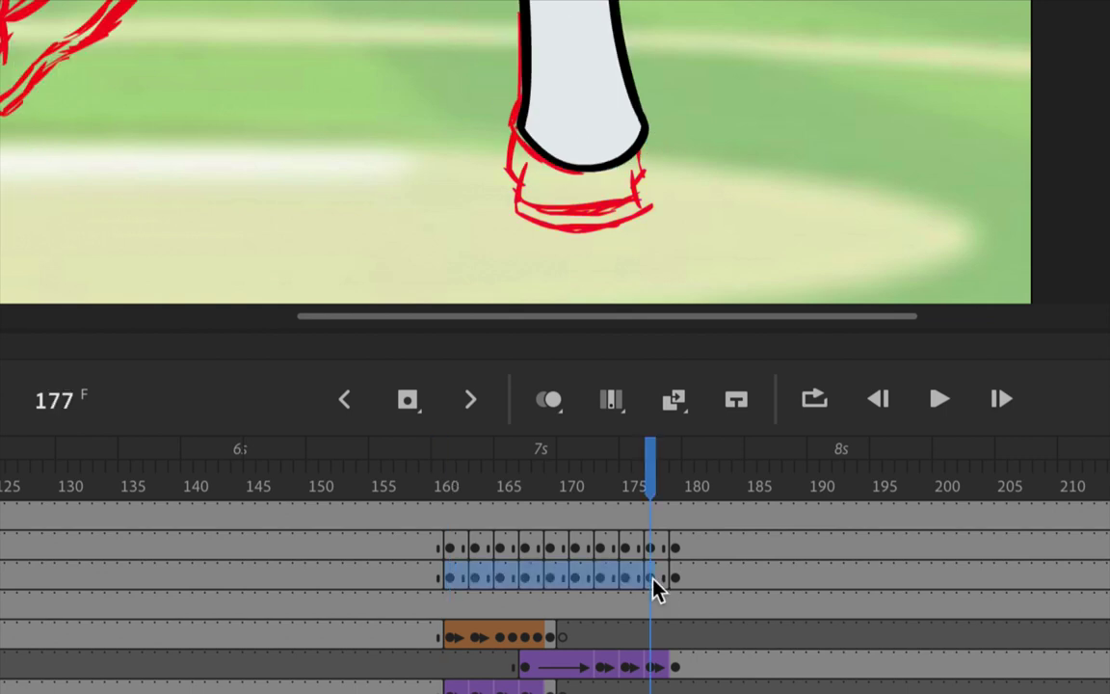
right_click(556, 593)
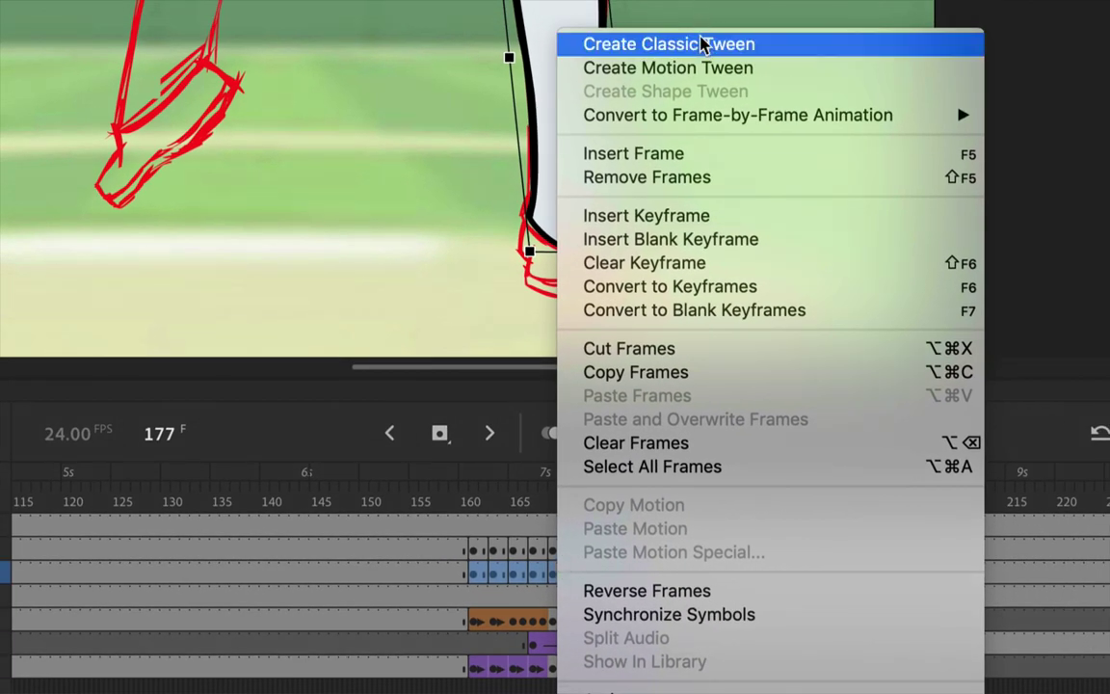
click(700, 44)
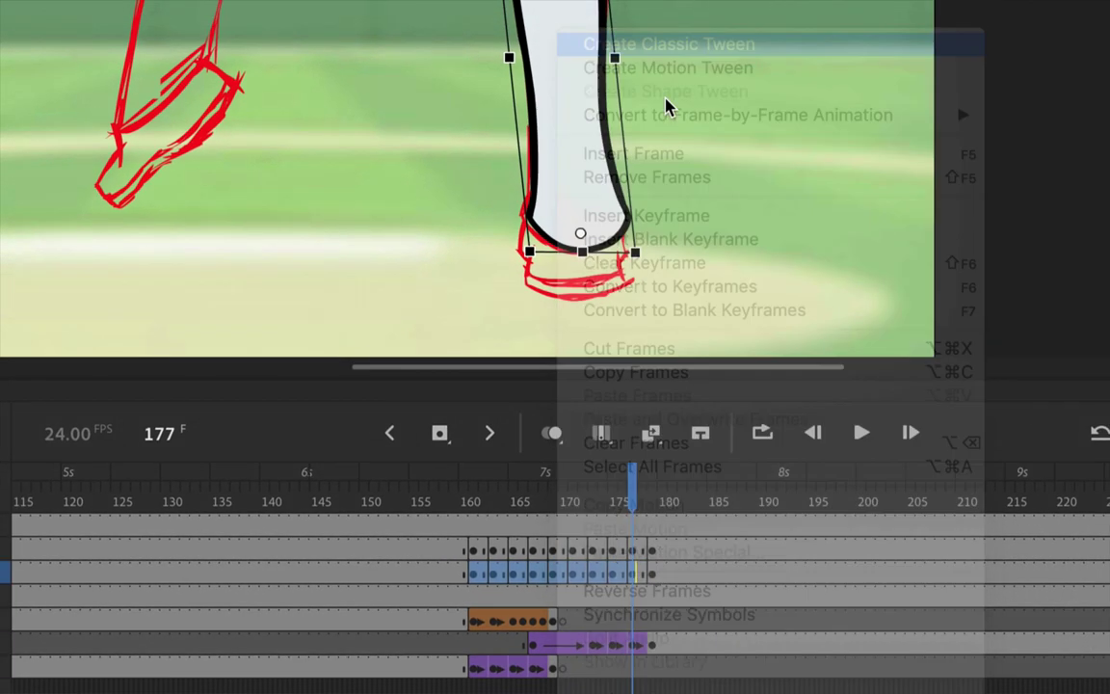
- Create classic tweens on the thigh right layer across frames 161 to 177
click(485, 551)
click(484, 550)
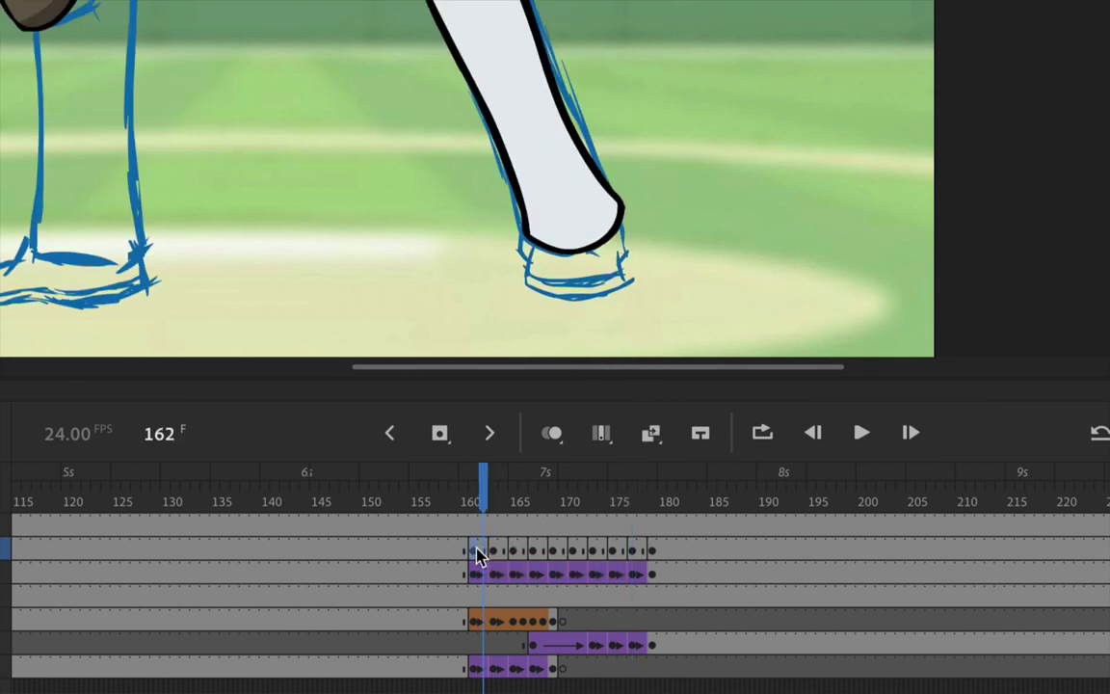
click(473, 552)
shift+click(639, 551)
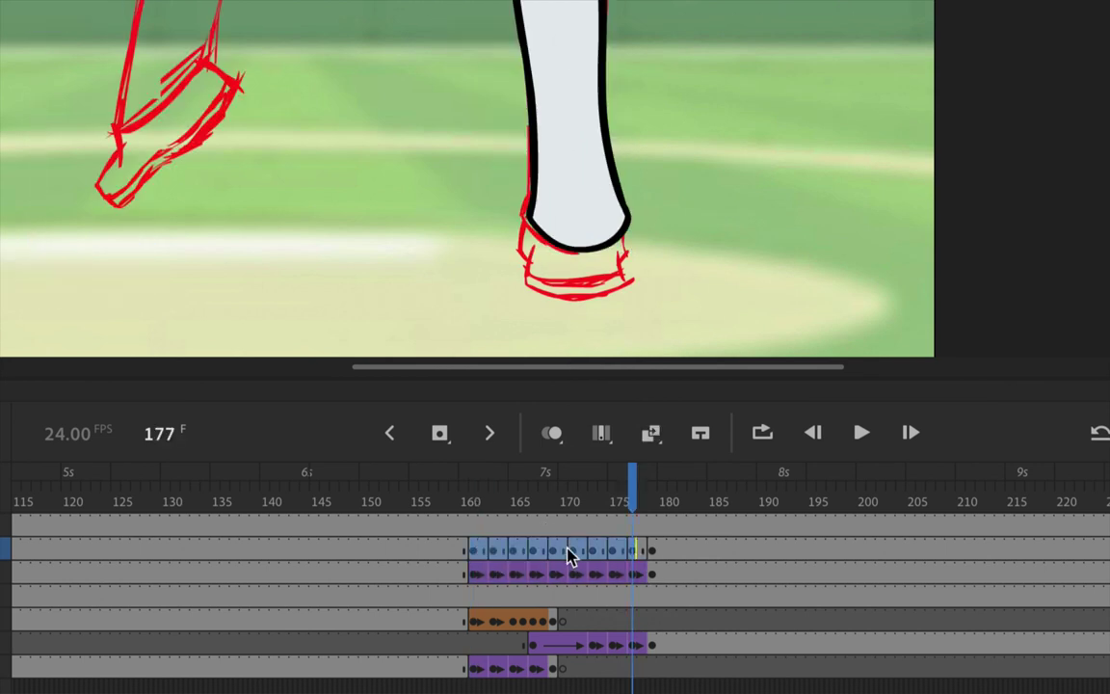
right_click(569, 555)
click(677, 48)
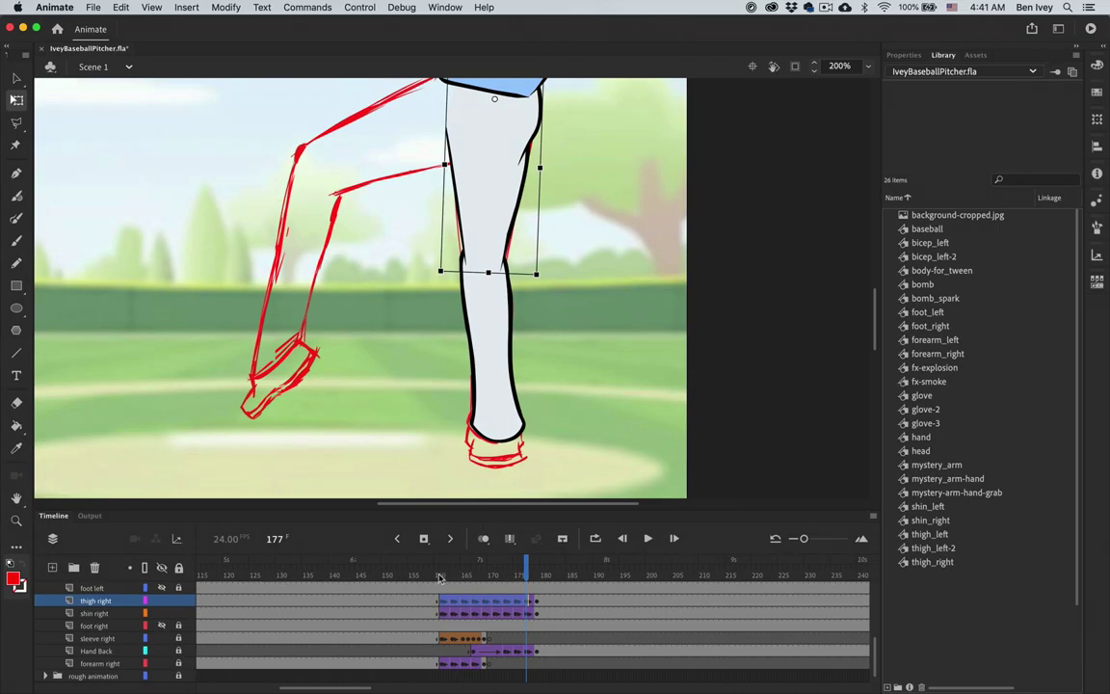
- Step through the tweened frames from 162 onward and examine how the right leg lines up with the body around frame 170
click(445, 576)
key(period)
key(period)
key(period)
key(period)
key(period)
key(period)
key(period)
key(period)
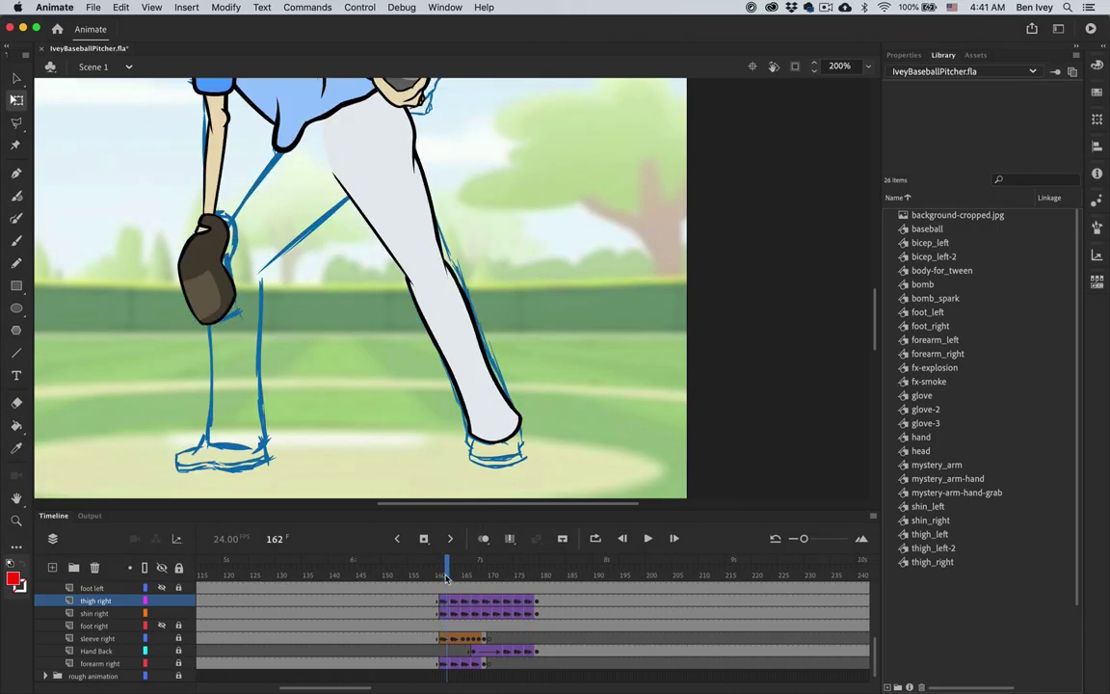
key(period)
key(period)
key(period)
key(period)
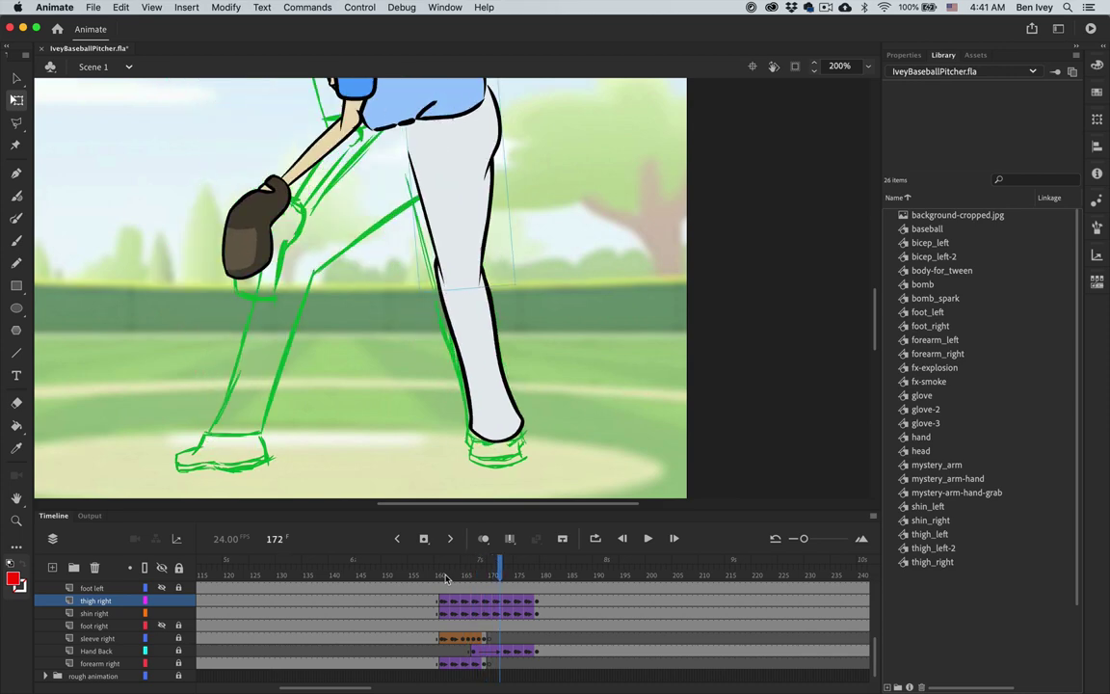
key(comma)
key(comma)
key(comma)
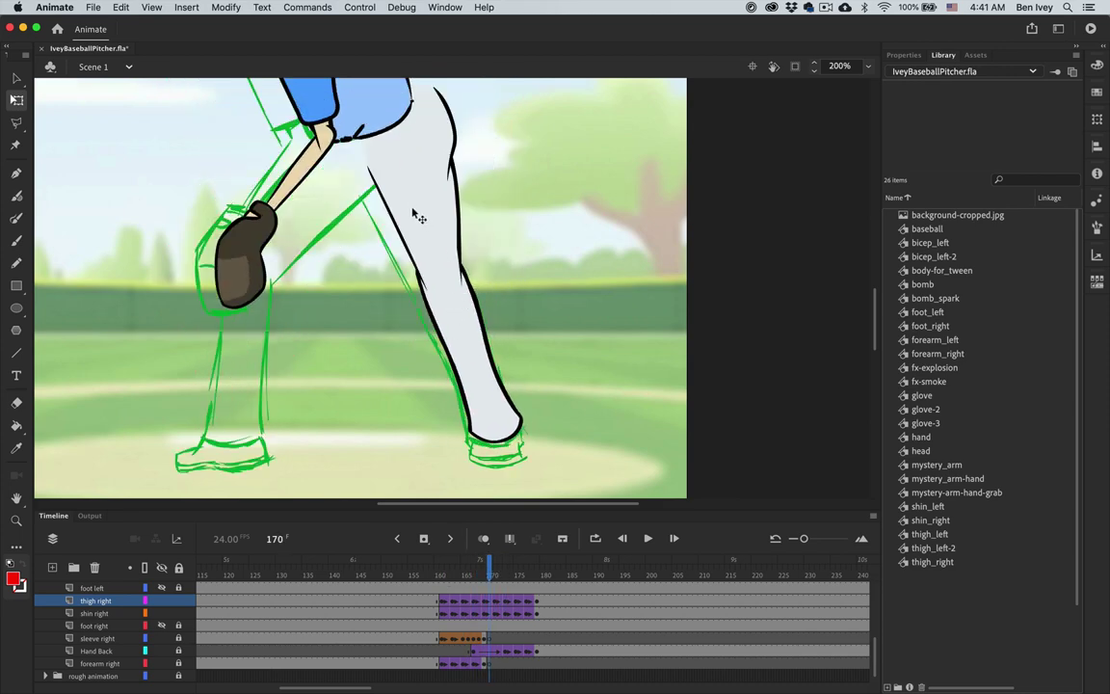
scroll(417, 217, up, 5)
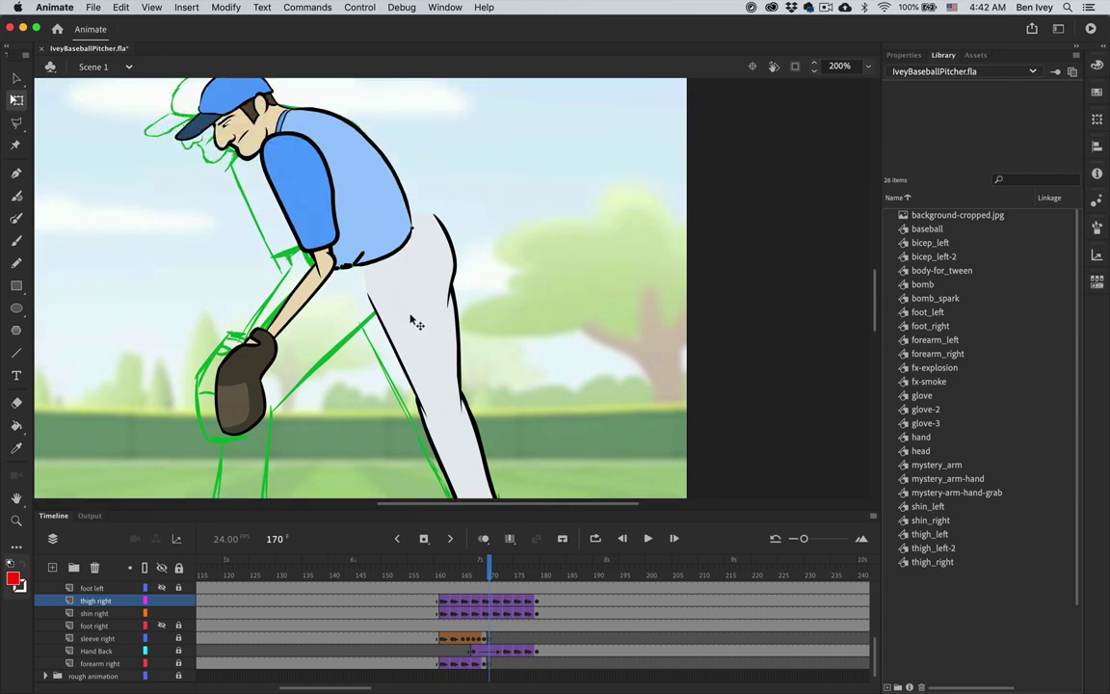
- Step forward to frame 181 and back to frame 164, examining how the right thigh meets the shirt and shin
key(period)
key(period)
key(period)
key(period)
key(period)
key(period)
key(period)
key(period)
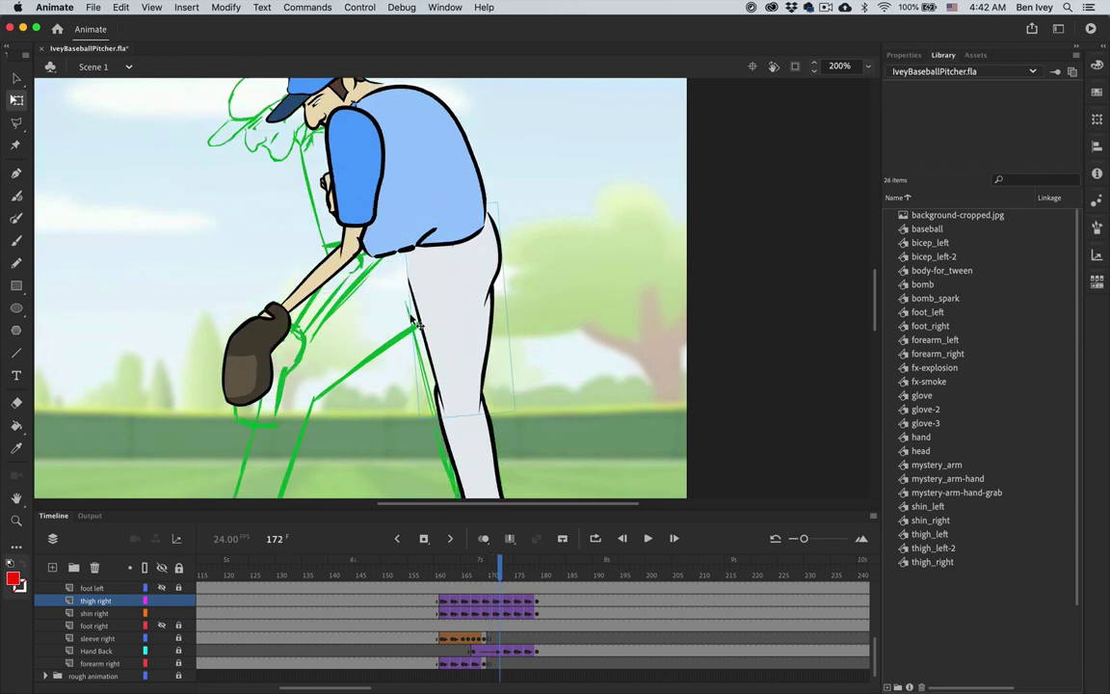
key(period)
key(period)
key(period)
key(period)
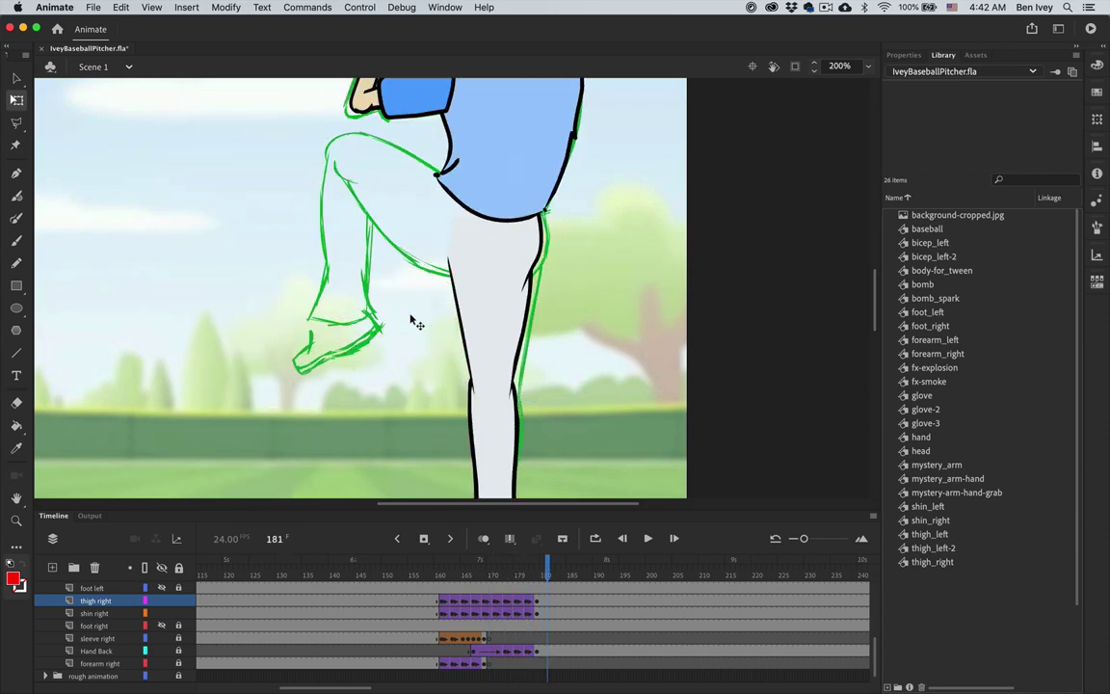
key(comma)
key(comma)
key(comma)
key(comma)
key(comma)
key(comma)
key(comma)
key(comma)
key(comma)
key(comma)
key(comma)
key(comma)
key(comma)
key(comma)
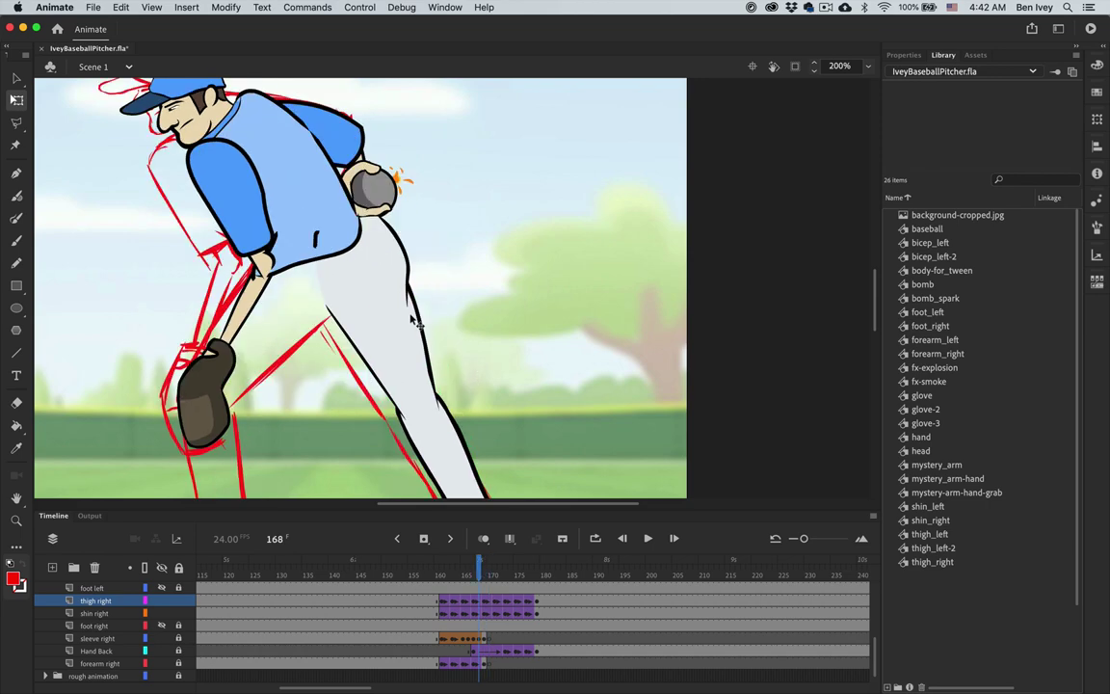
key(comma)
key(comma)
key(comma)
key(comma)
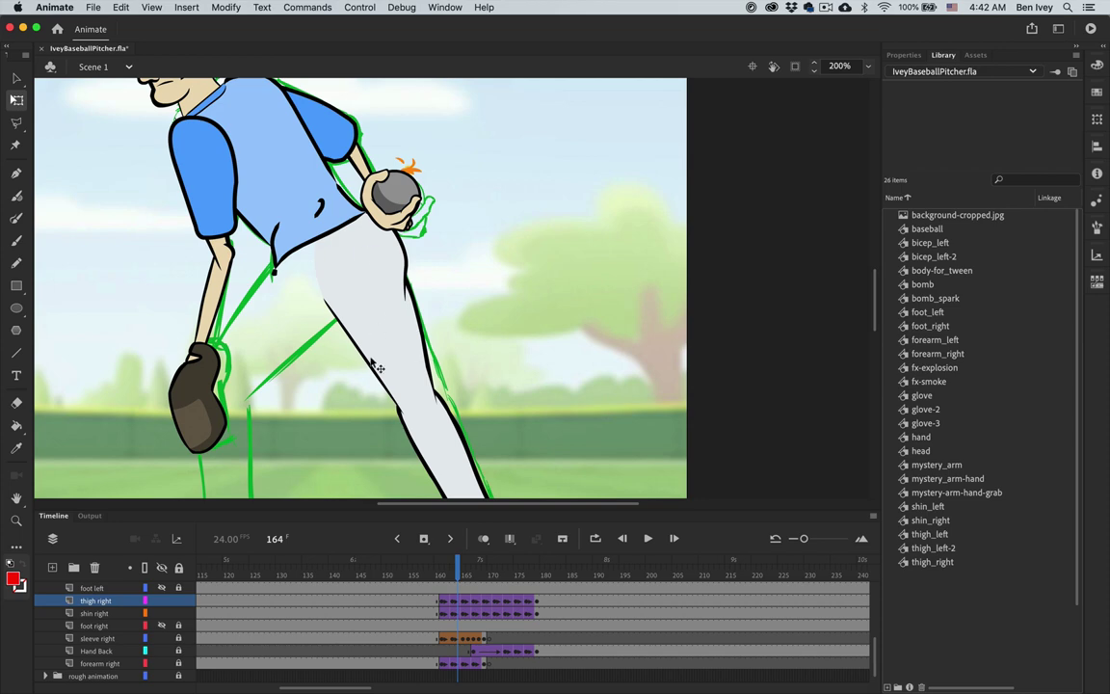
- Add a keyframe on the thigh right layer at frame 170 and shift the thigh slightly forward to align with the body
key(period)
key(period)
key(period)
key(period)
key(period)
key(period)
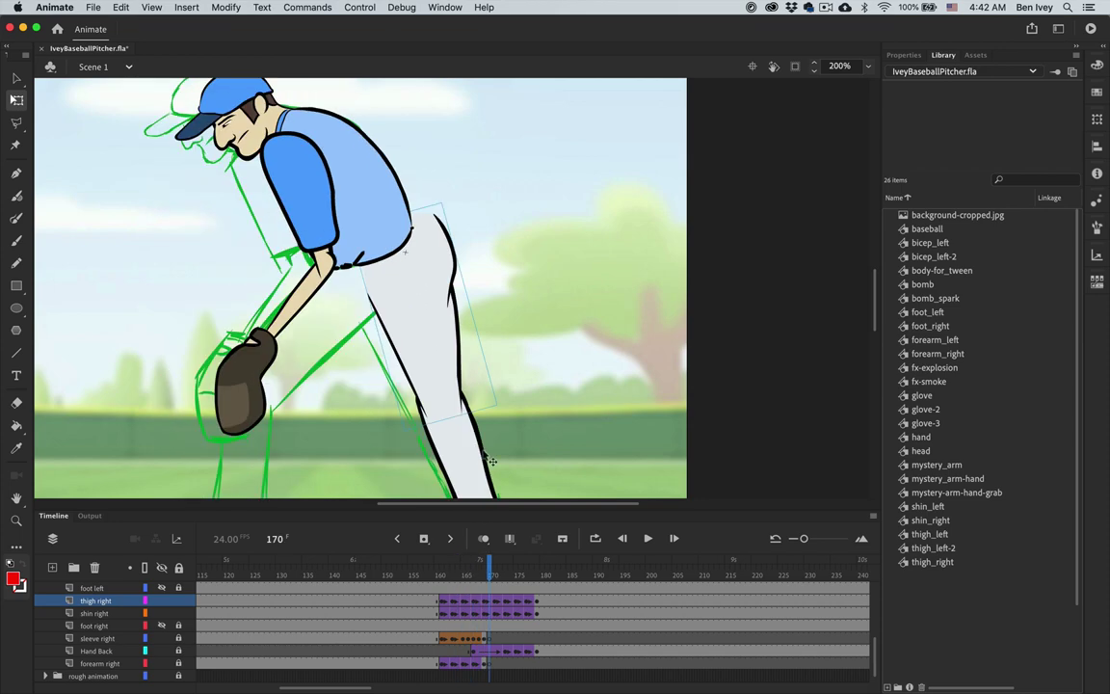
key(comma)
click(488, 603)
click(435, 244)
drag(435, 244, 424, 243)
key(comma)
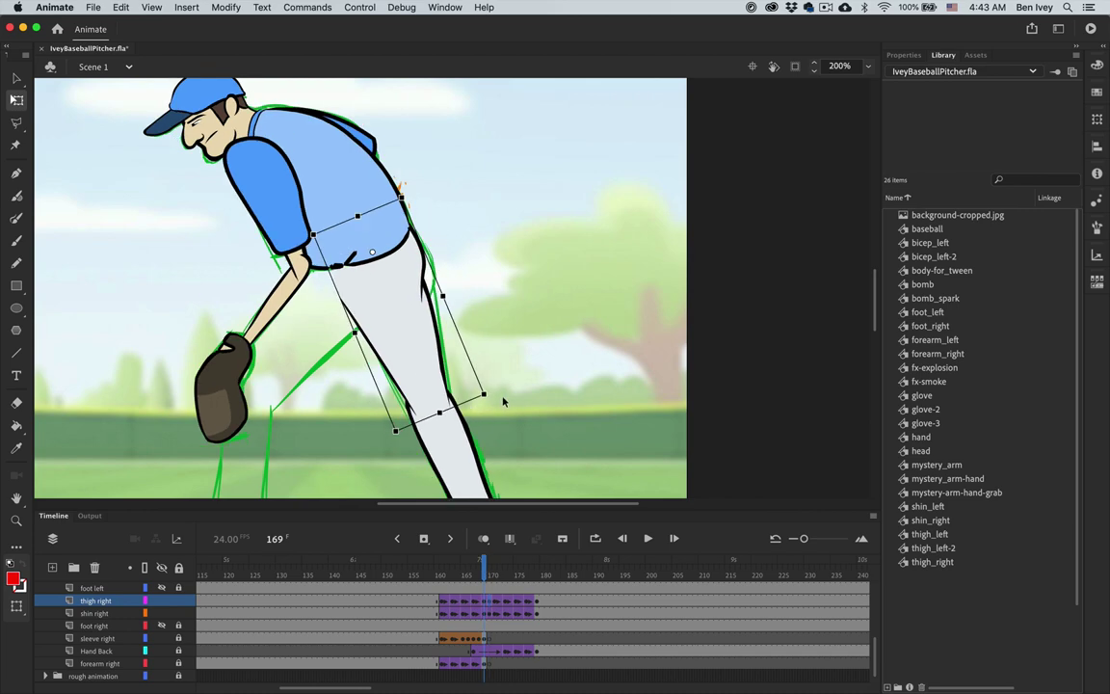
- Adjust the right thigh's position on a keyframe at frame 168 so it lines up with the shirt and shin
key(comma)
click(481, 611)
click(375, 279)
drag(376, 279, 366, 280)
key(comma)
key(comma)
key(comma)
key(comma)
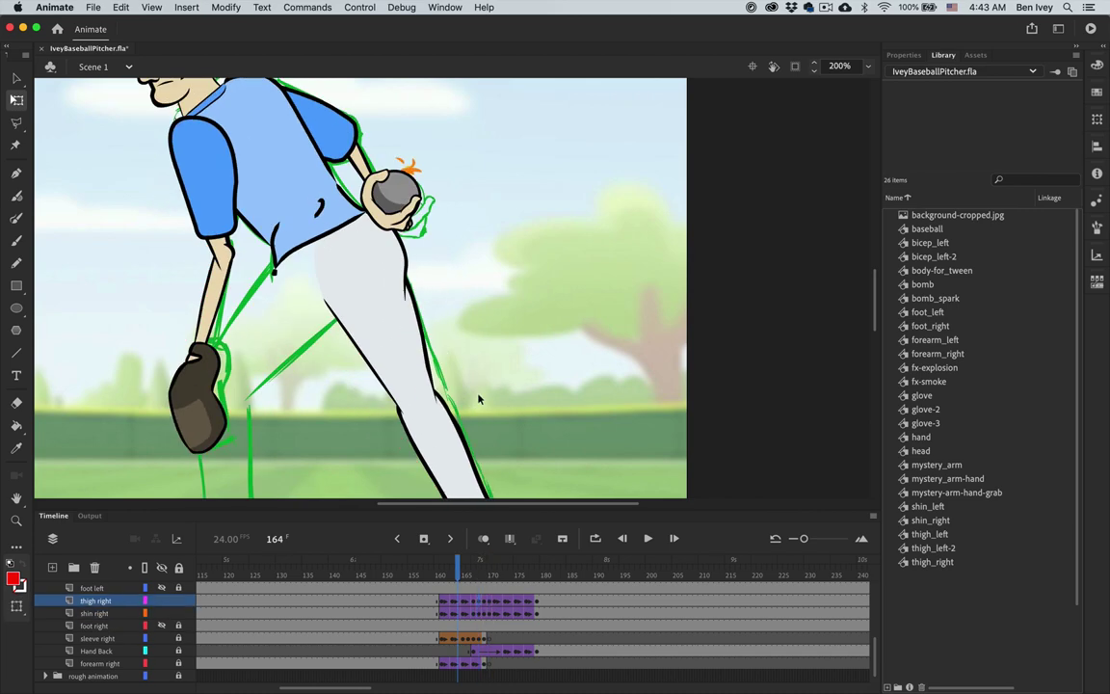
- Step through the frames from 164 to 177 to check the corrected right leg, viewing the whole stage at 100%
key(period)
key(period)
key(period)
key(period)
key(period)
key(period)
key(period)
key(period)
key(period)
key(period)
key(period)
key(period)
key(period)
key(super+1)
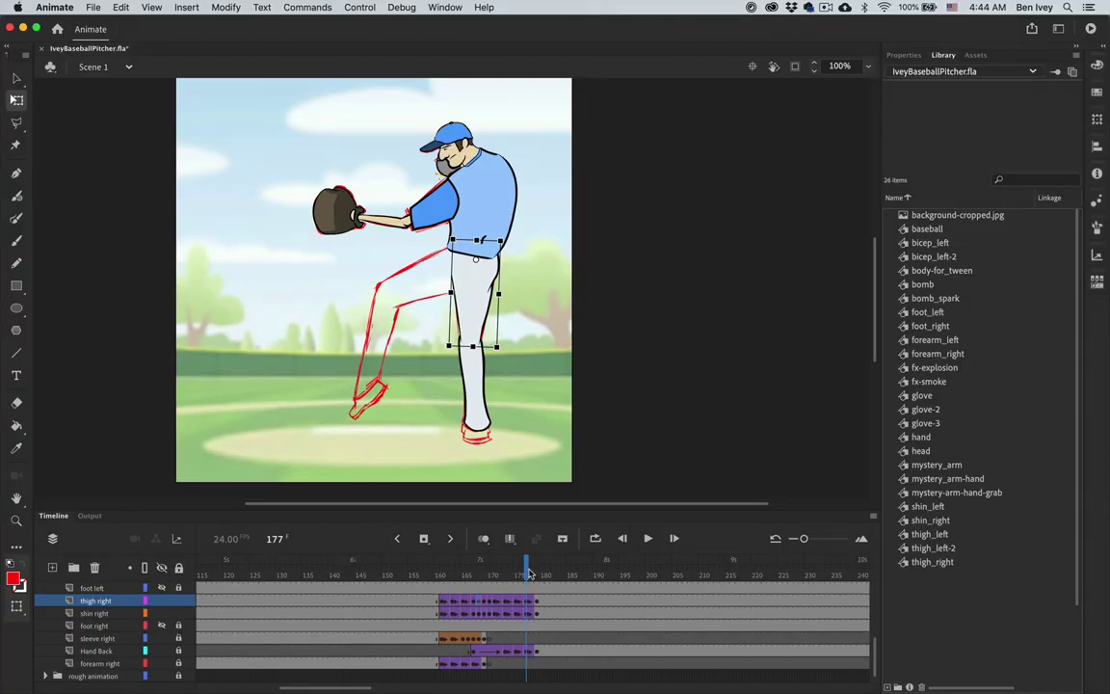
- Enable looped playback over about frames 155 to 188 and play the leg animation
click(594, 539)
drag(496, 561, 410, 566)
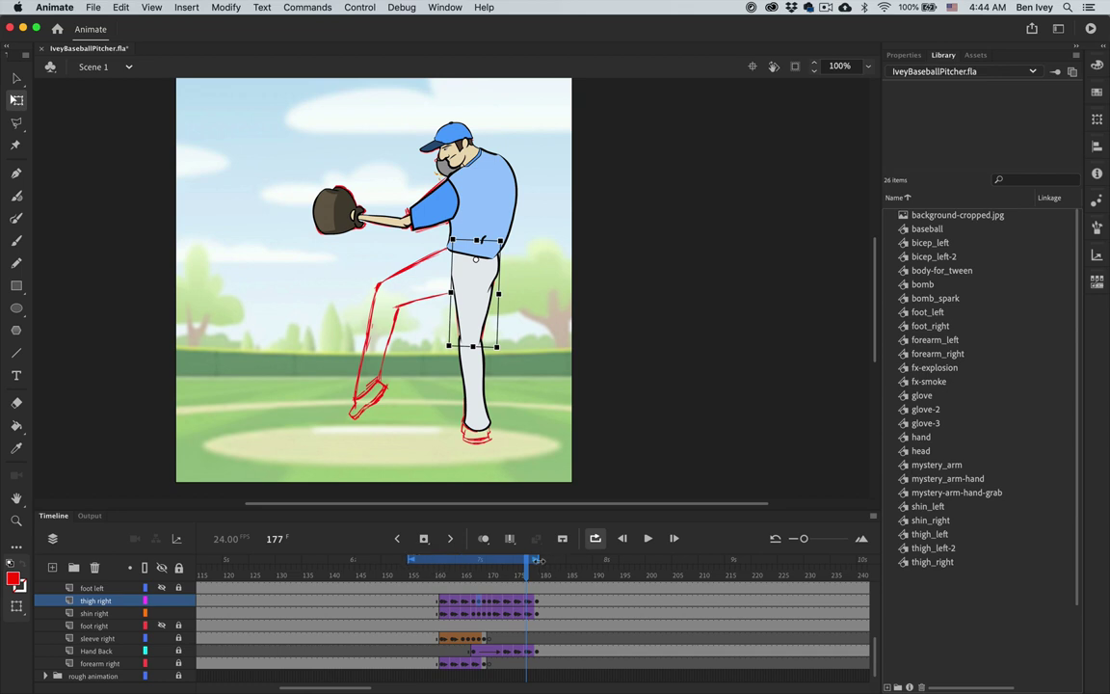
drag(538, 560, 584, 559)
key(Return)
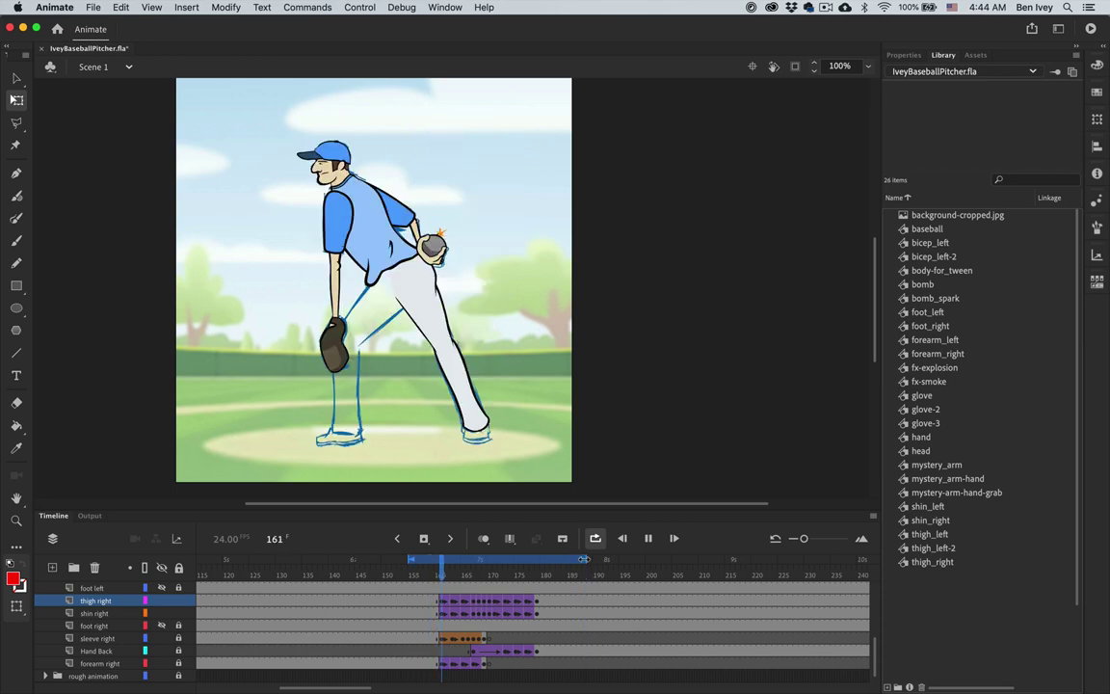
key(Return)
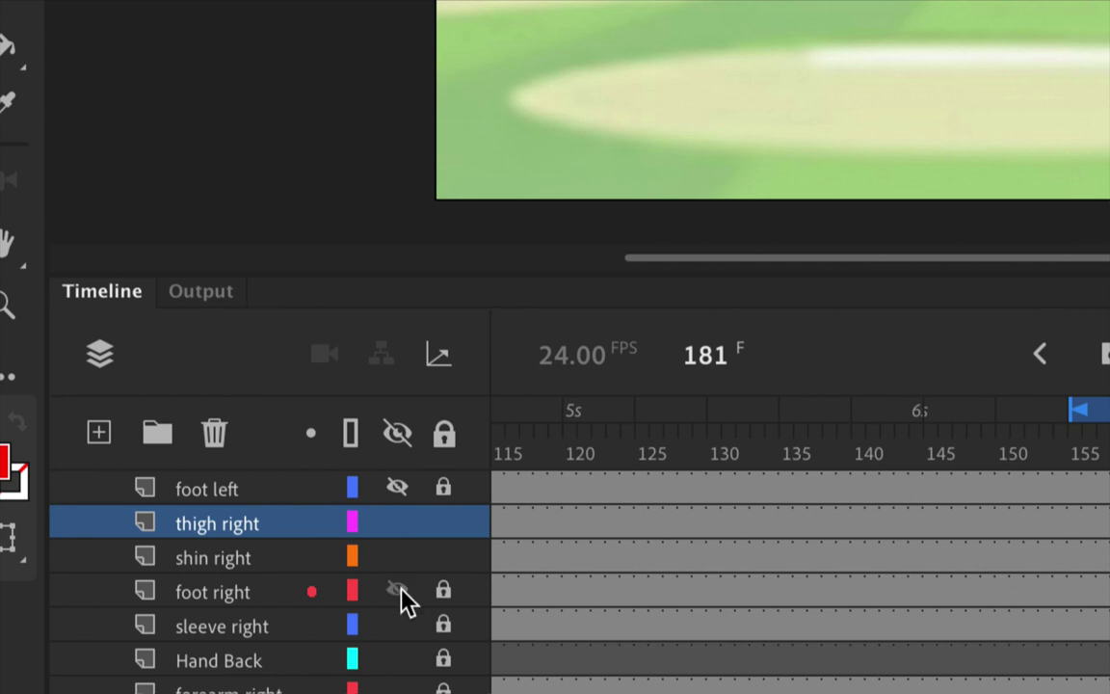
- Lock the shin right and thigh right layers and unlock the foot right layer
click(443, 557)
click(443, 522)
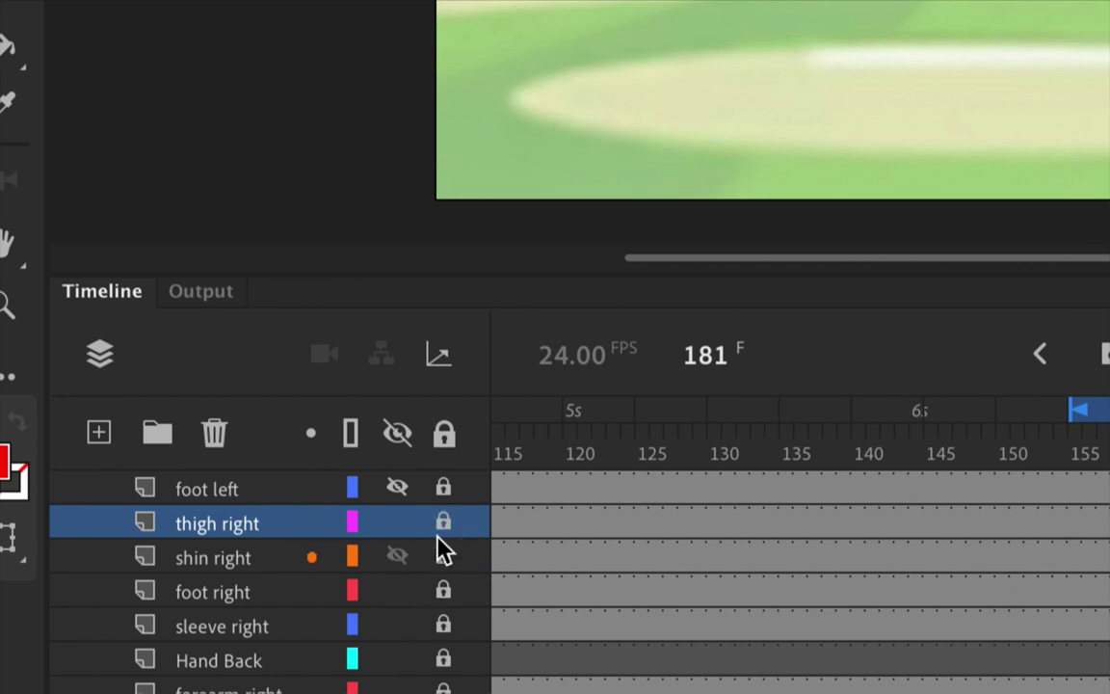
click(443, 591)
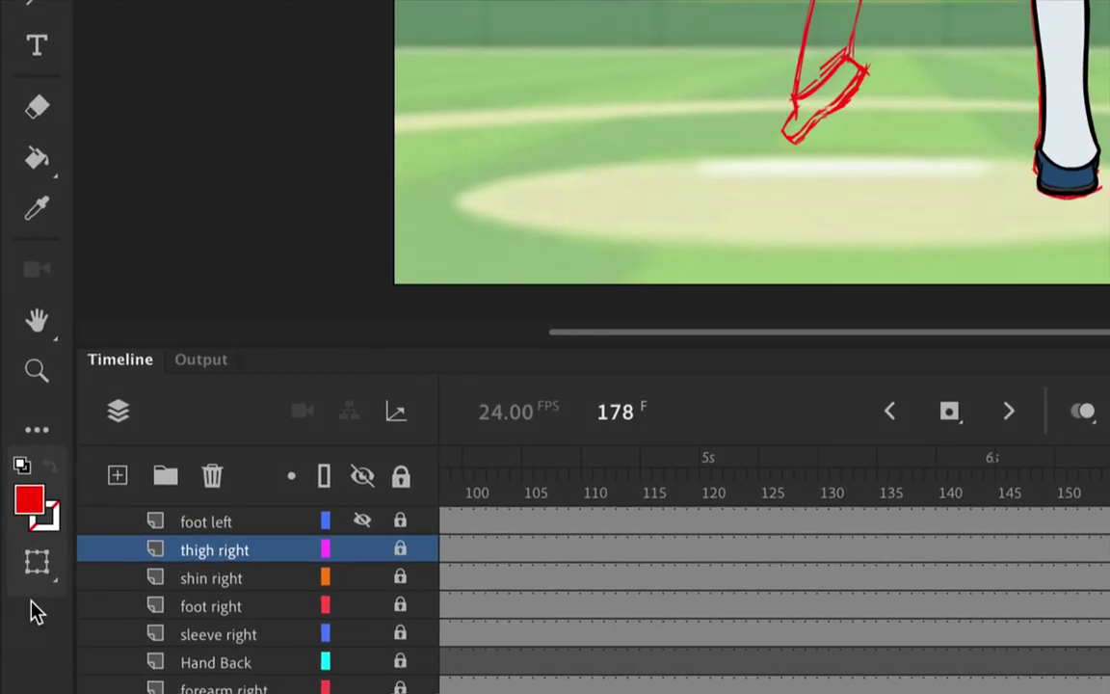
- Show and unlock the thigh left layer and add keyframes to it on every second frame from 161 to 183
scroll(239, 598, up, 3)
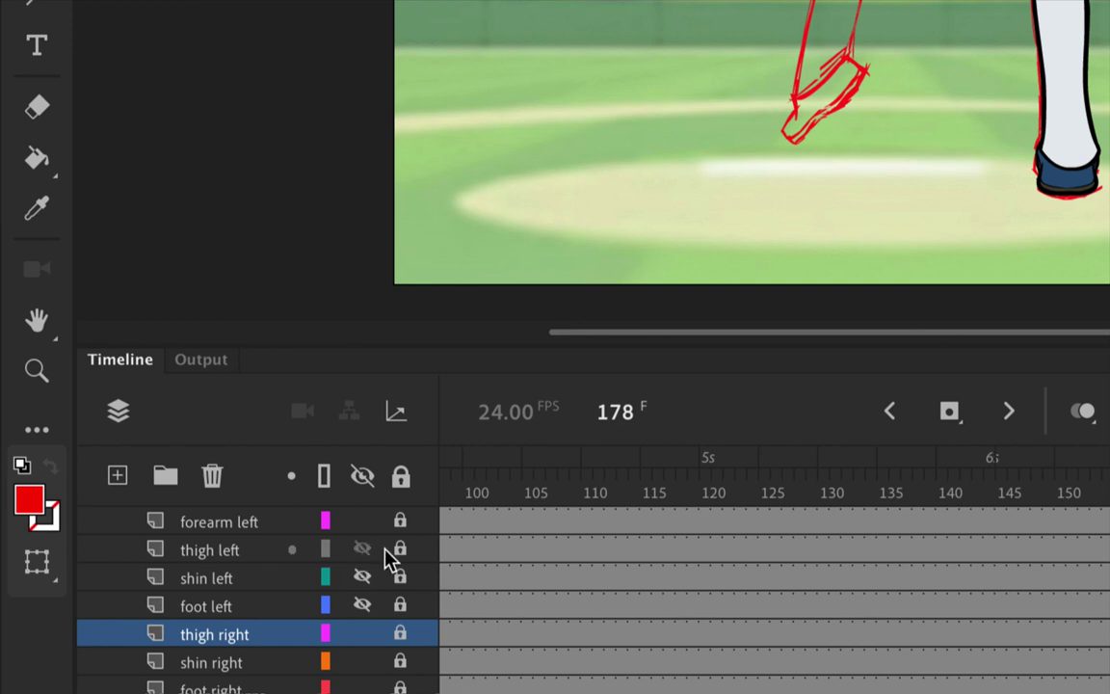
click(462, 559)
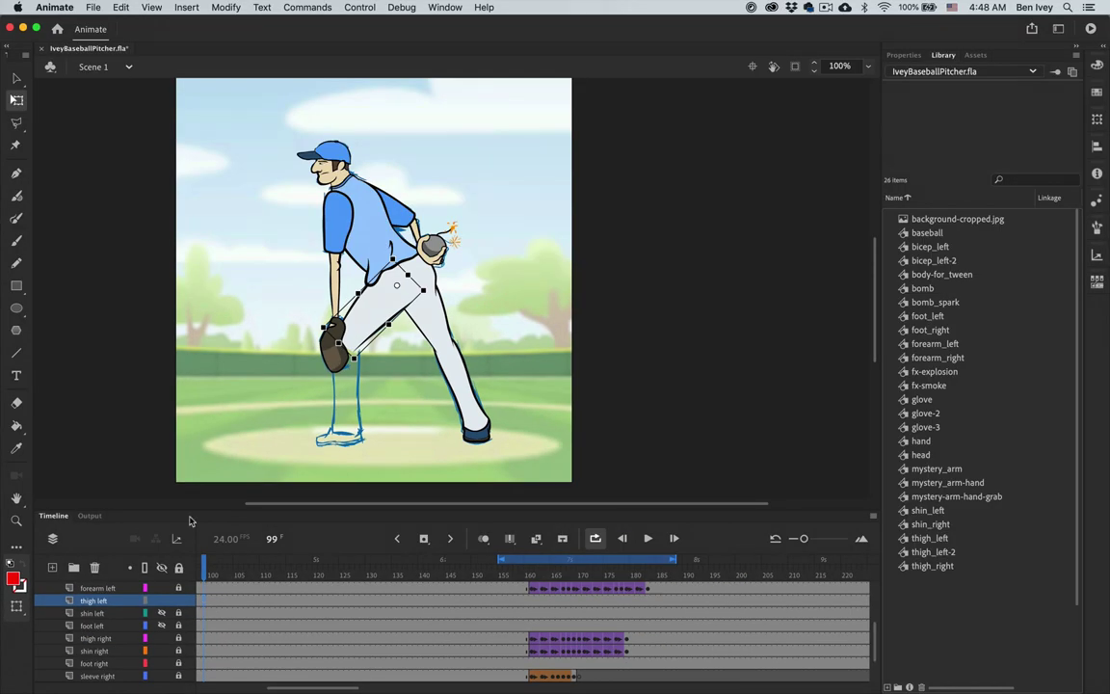
key(super+equal)
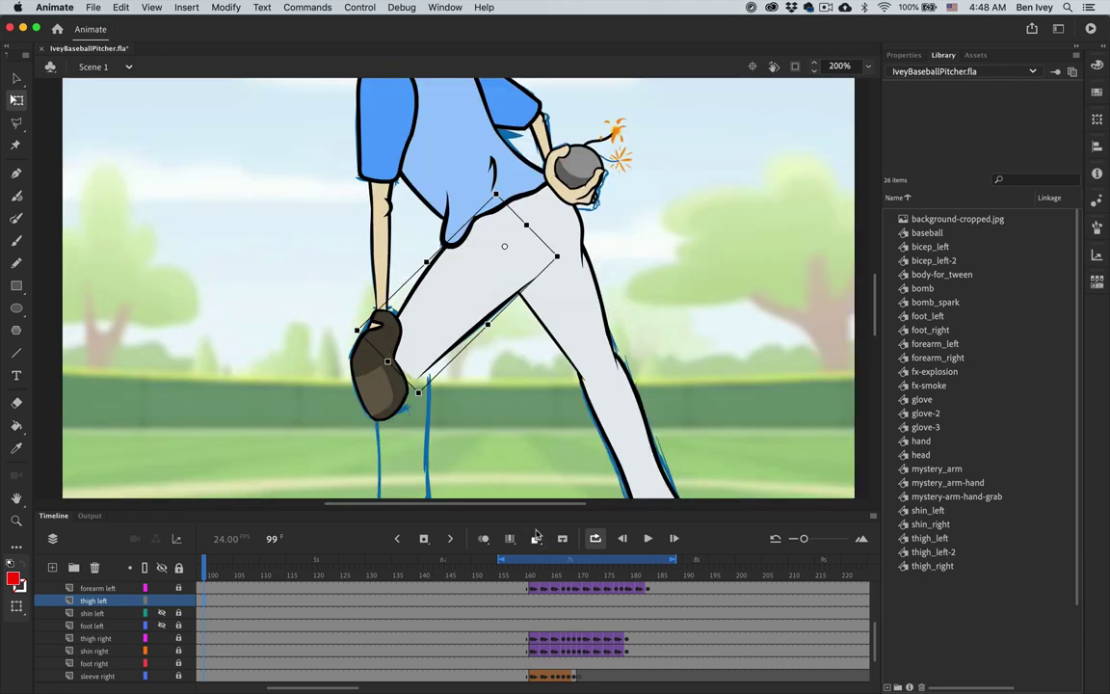
click(532, 608)
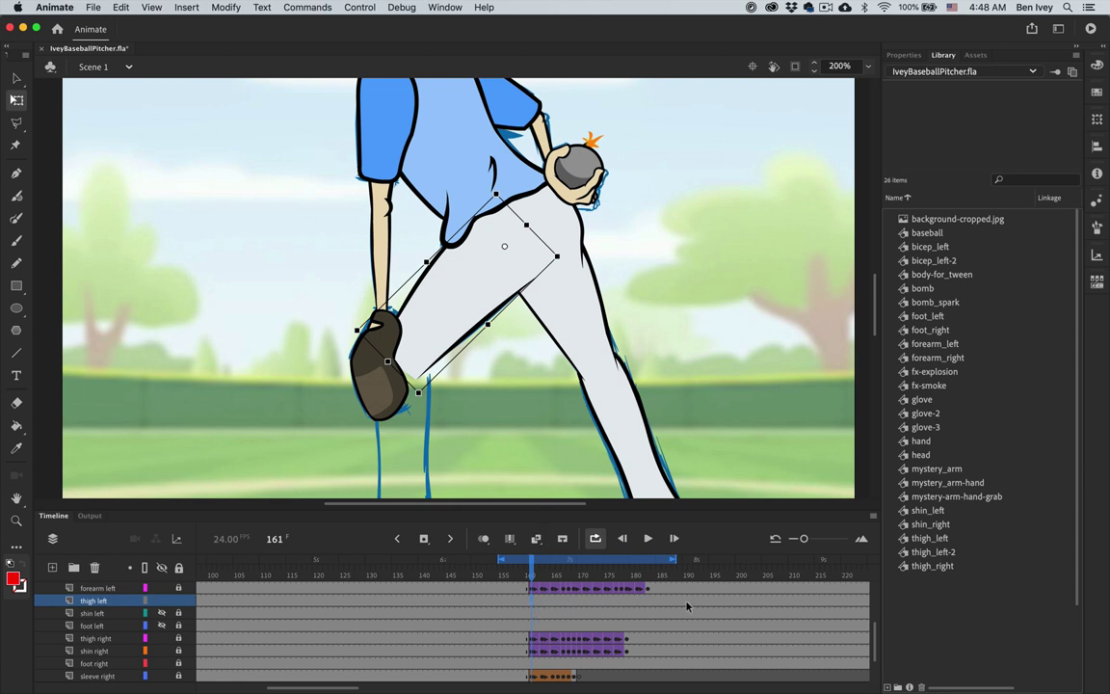
drag(530, 601, 637, 603)
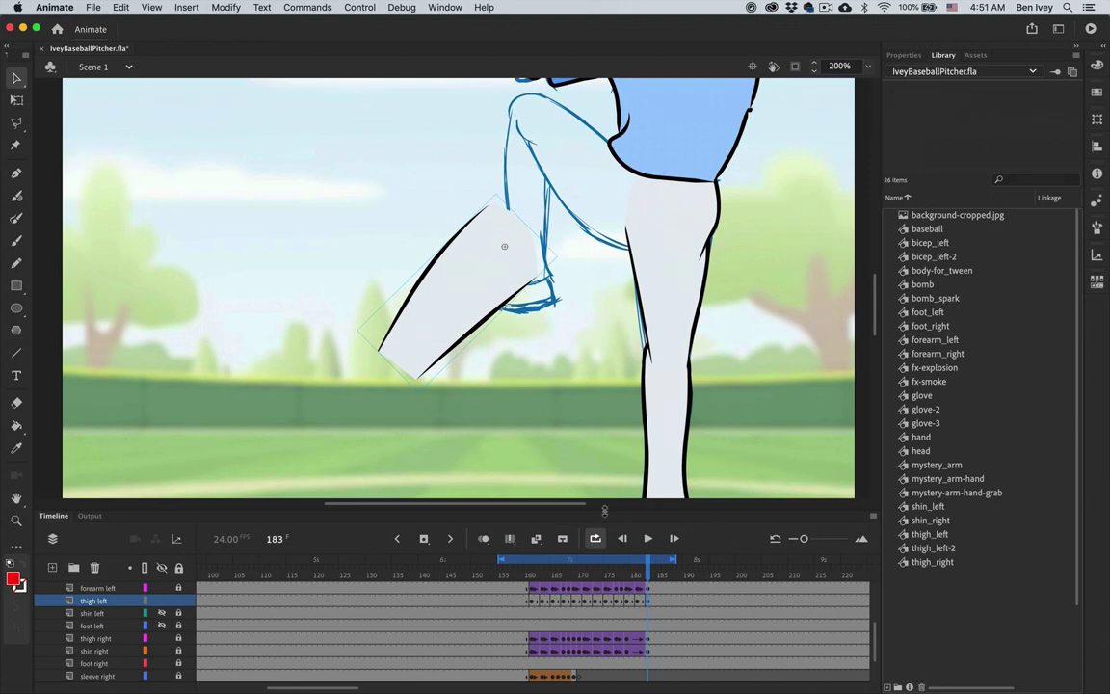
- Reposition the left thigh on the keyframes from 163 to 169 so it follows the rough sketch
click(531, 604)
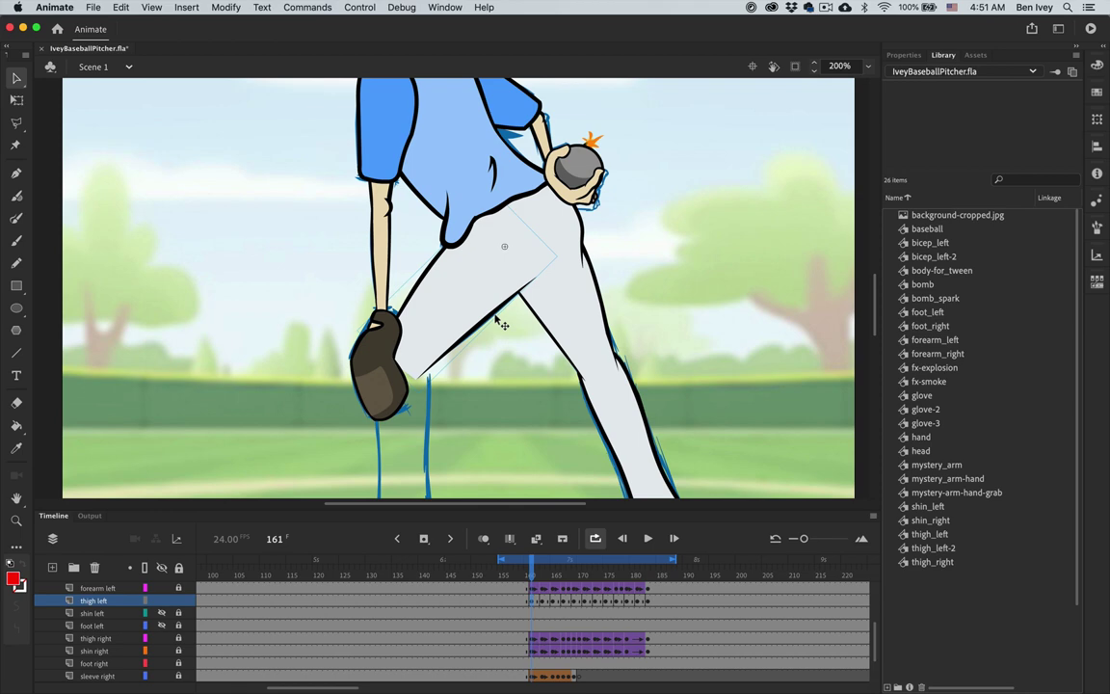
key(period)
key(period)
drag(459, 322, 426, 330)
key(period)
key(period)
key(period)
key(period)
key(q)
drag(386, 408, 406, 409)
key(period)
key(period)
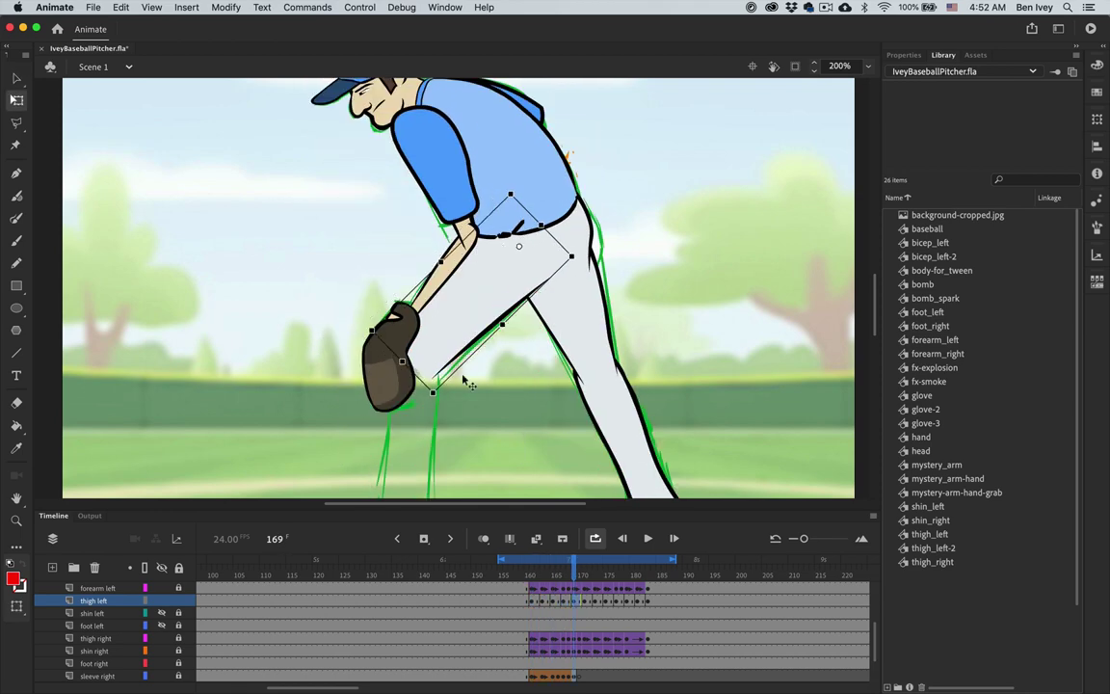
- Fit the left thigh to the rough sketch at frame 175 and add a thigh left keyframe at frame 176
key(.)
key(.)
key(.)
key(.)
key(.)
key(.)
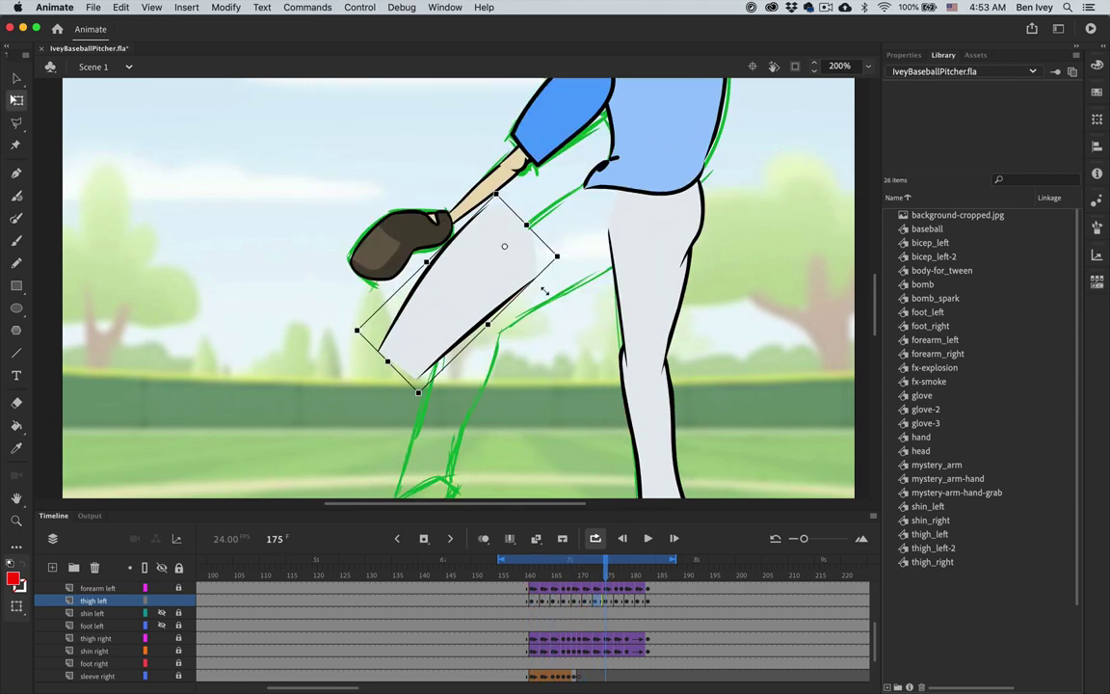
drag(506, 387, 478, 371)
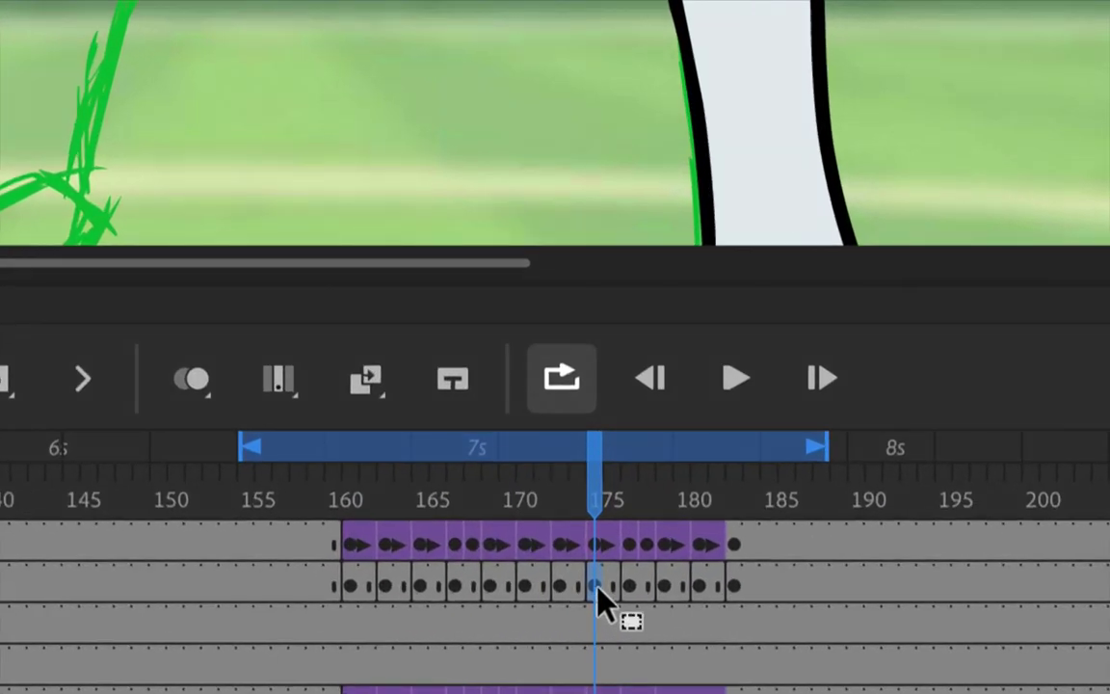
click(610, 585)
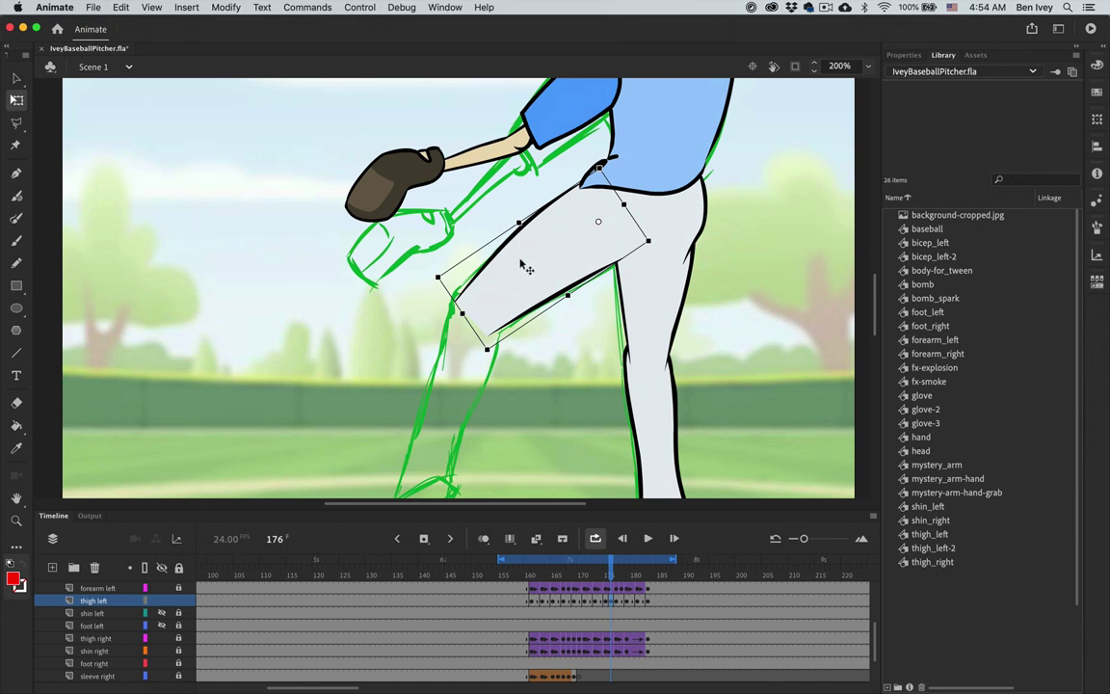
- Break apart the left thigh symbol at frame 176 twice, down to raw editable shapes
right_click(521, 266)
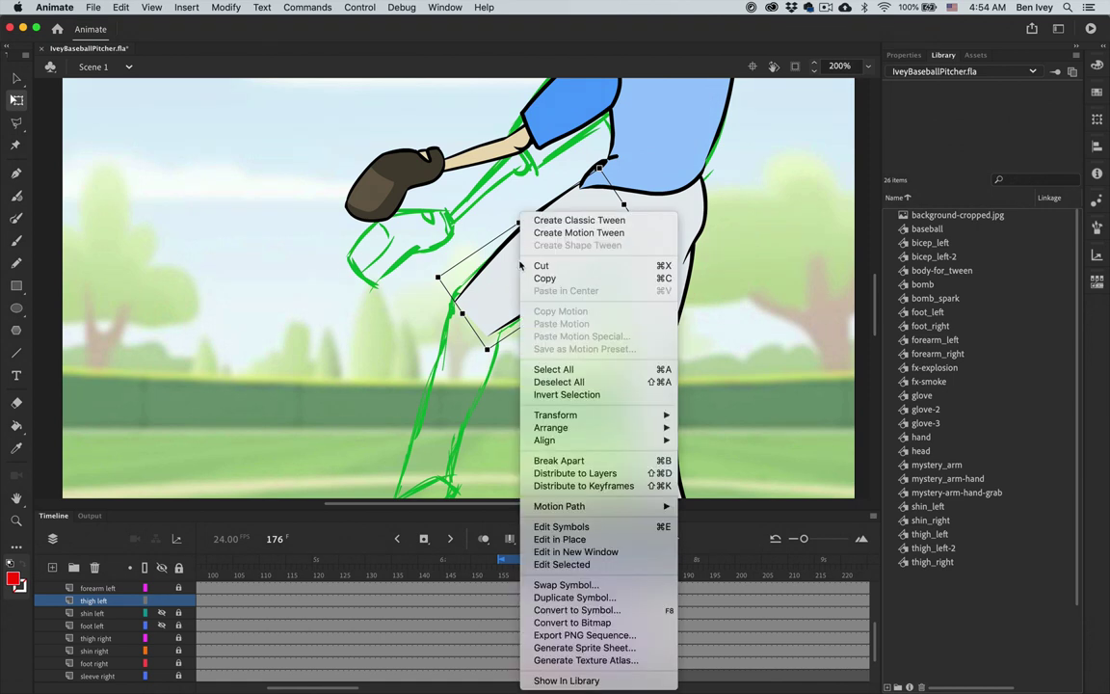
mouse_move(603, 416)
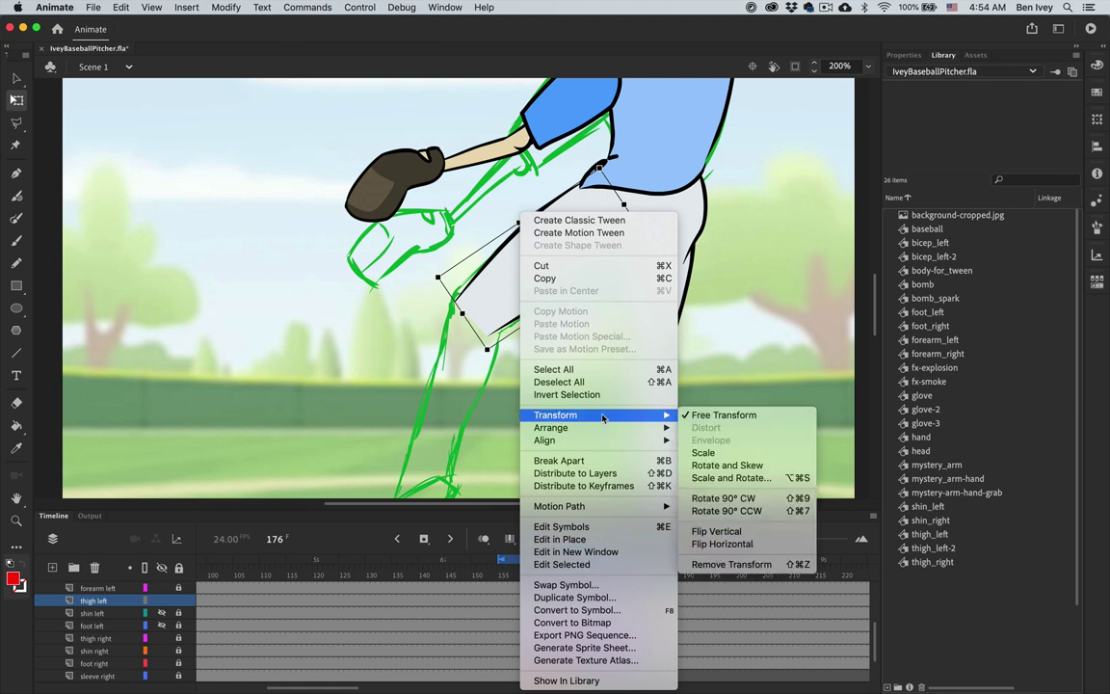
click(600, 462)
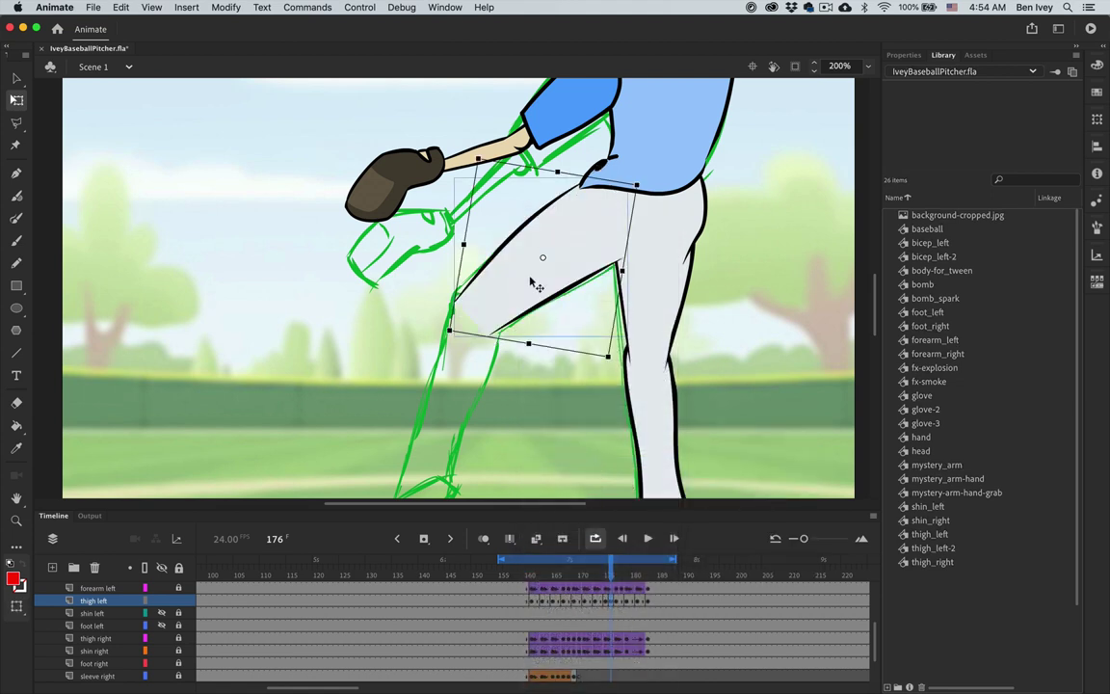
key(v)
click(555, 359)
click(532, 271)
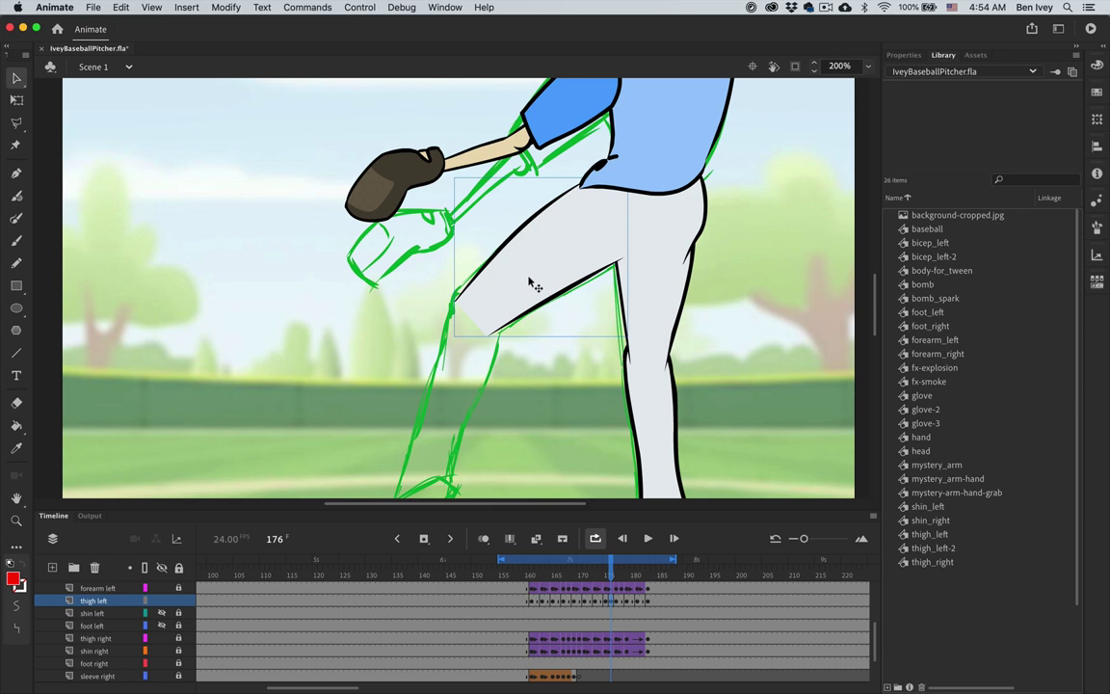
right_click(529, 281)
mouse_move(583, 484)
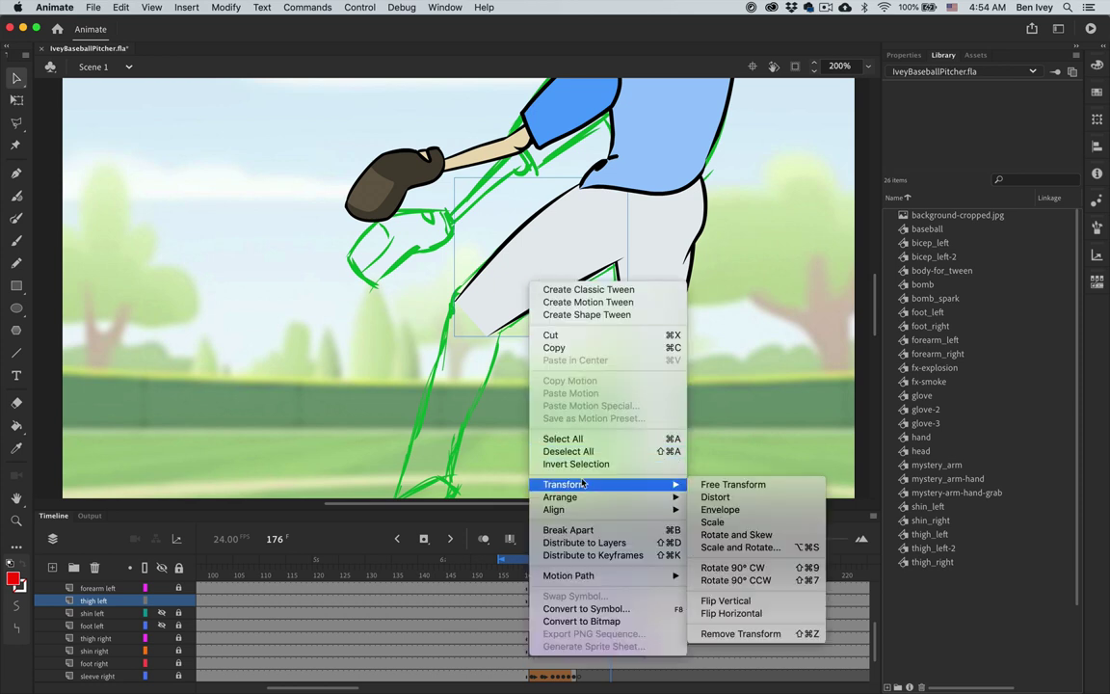
click(569, 529)
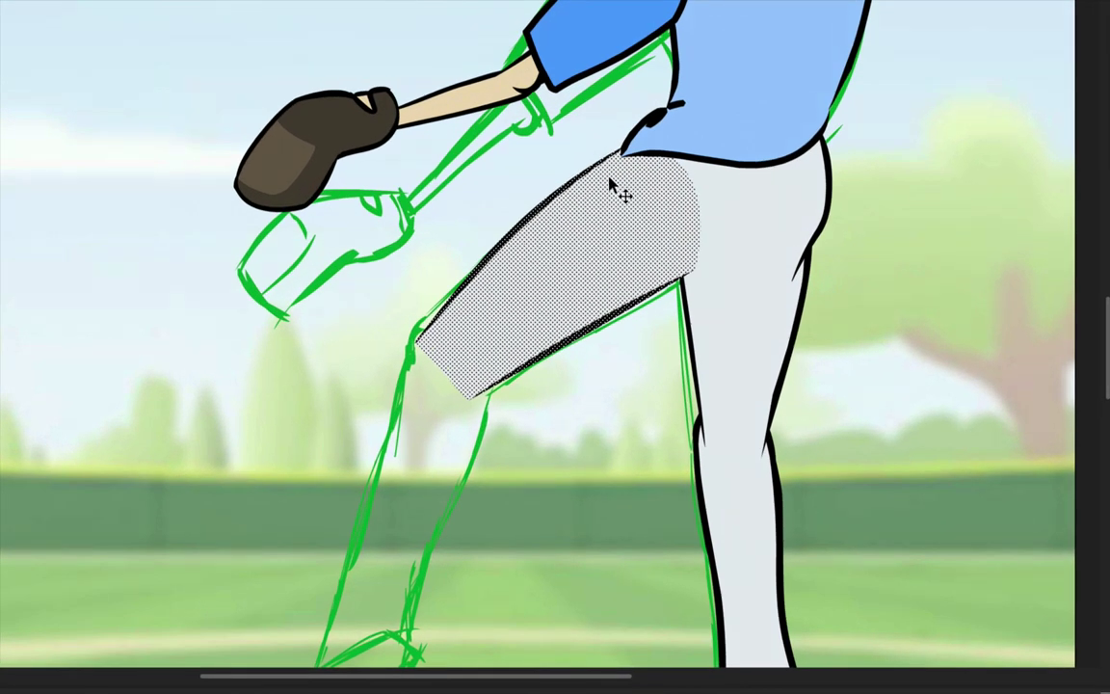
- Select the left thigh's upper outline, fill and lower outline one at a time to examine its separate shapes
click(550, 178)
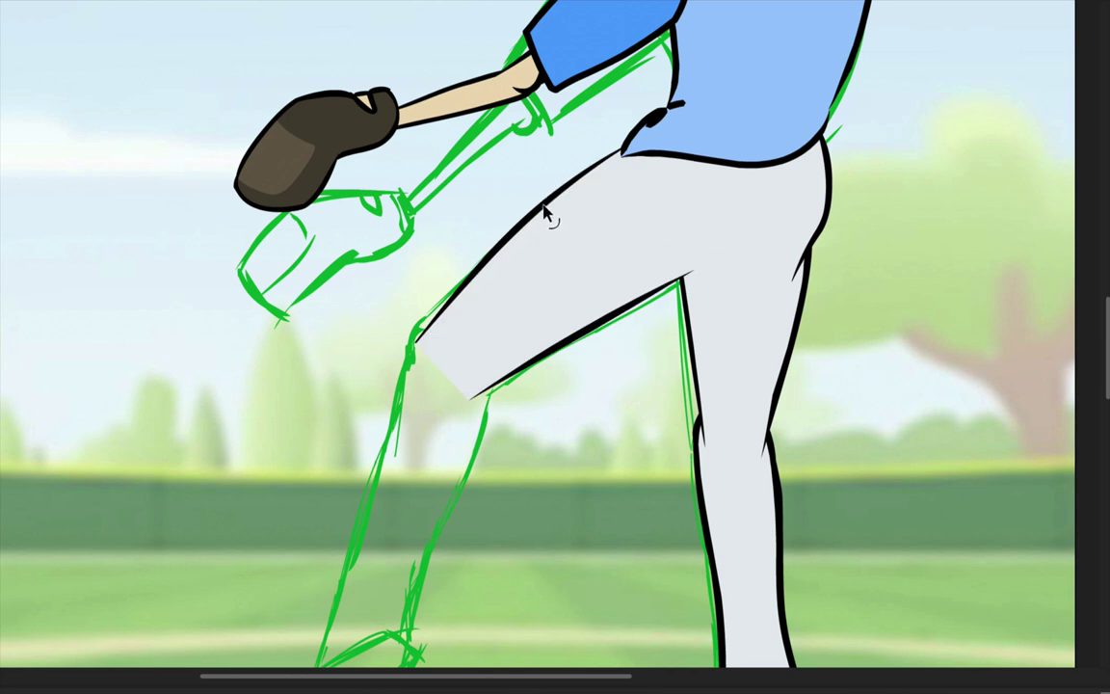
click(547, 206)
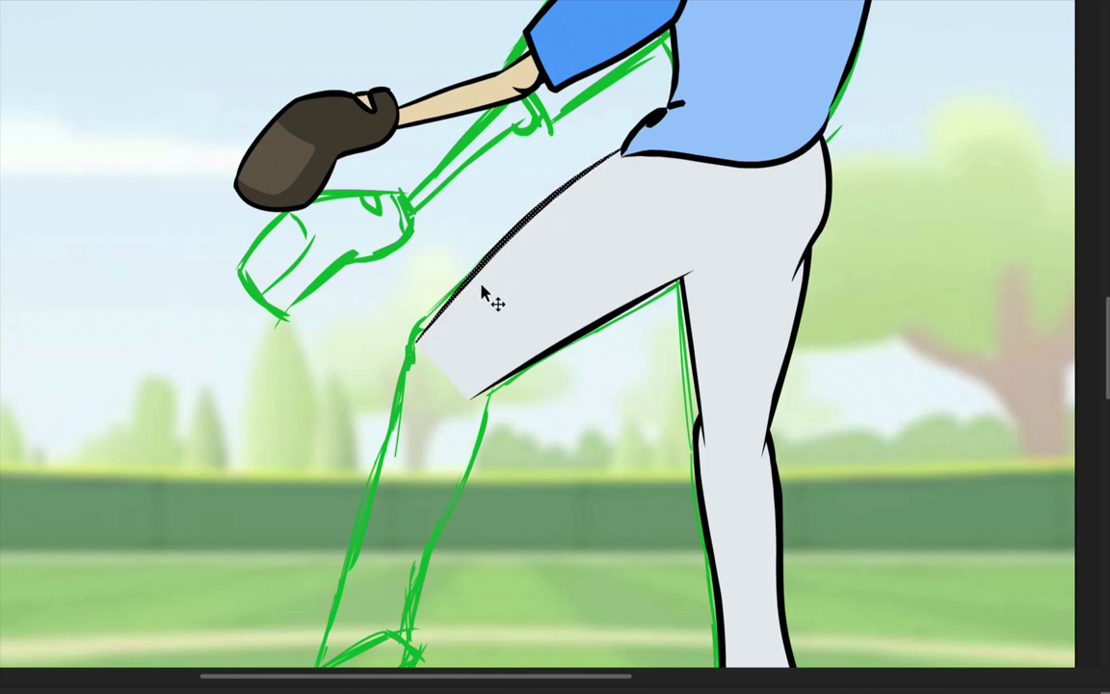
click(577, 218)
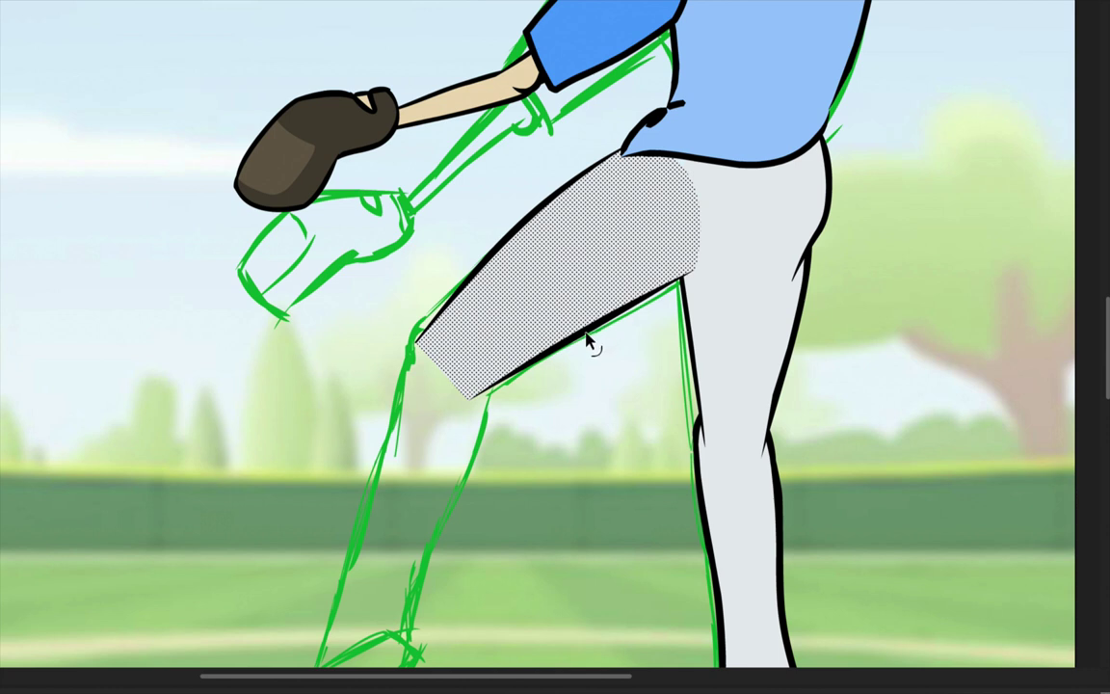
click(590, 327)
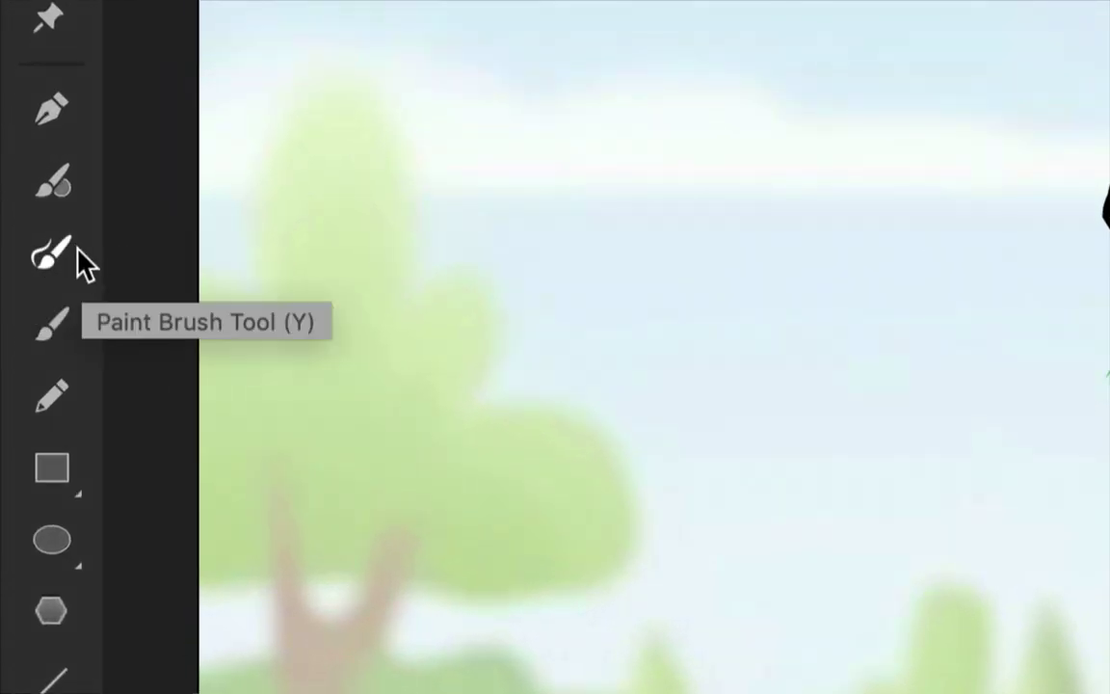
- Set the Paint Brush to stroke size 3 with a width profile tapered at both ends and try it with a test stroke
click(58, 256)
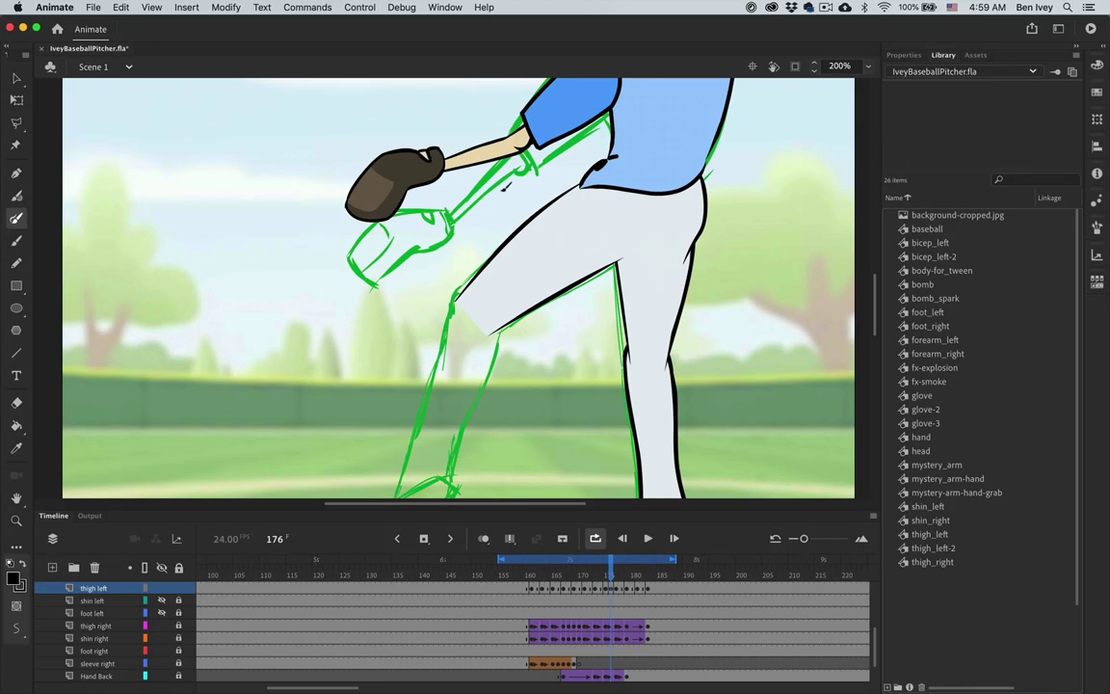
click(918, 57)
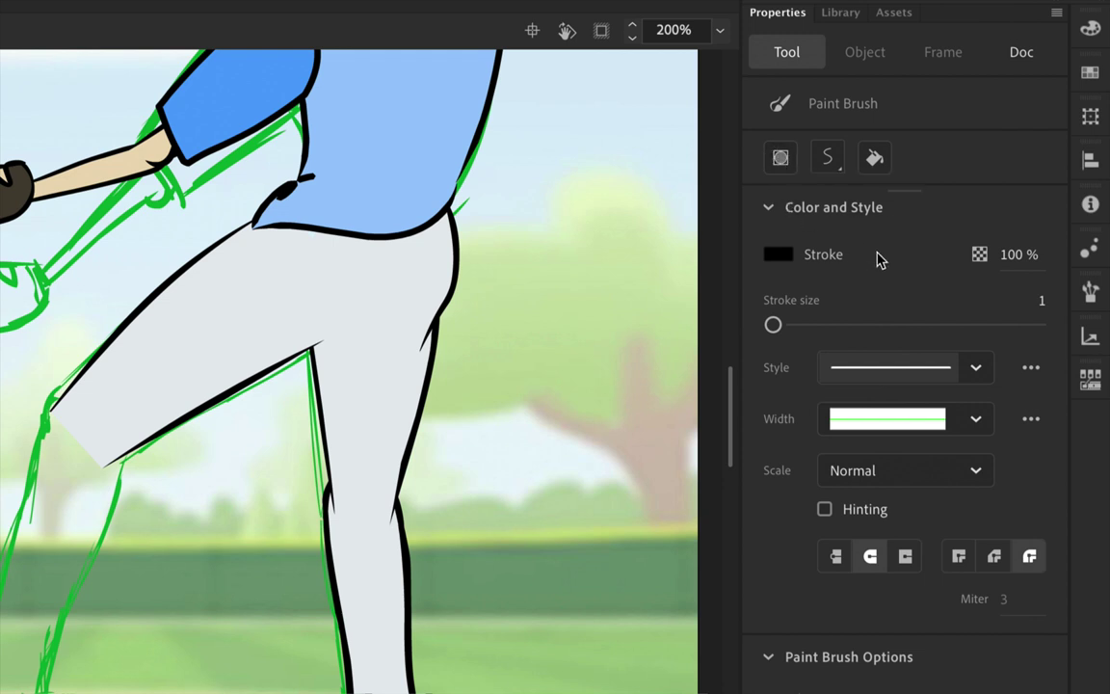
click(1041, 301)
text(3)
key(Return)
click(973, 421)
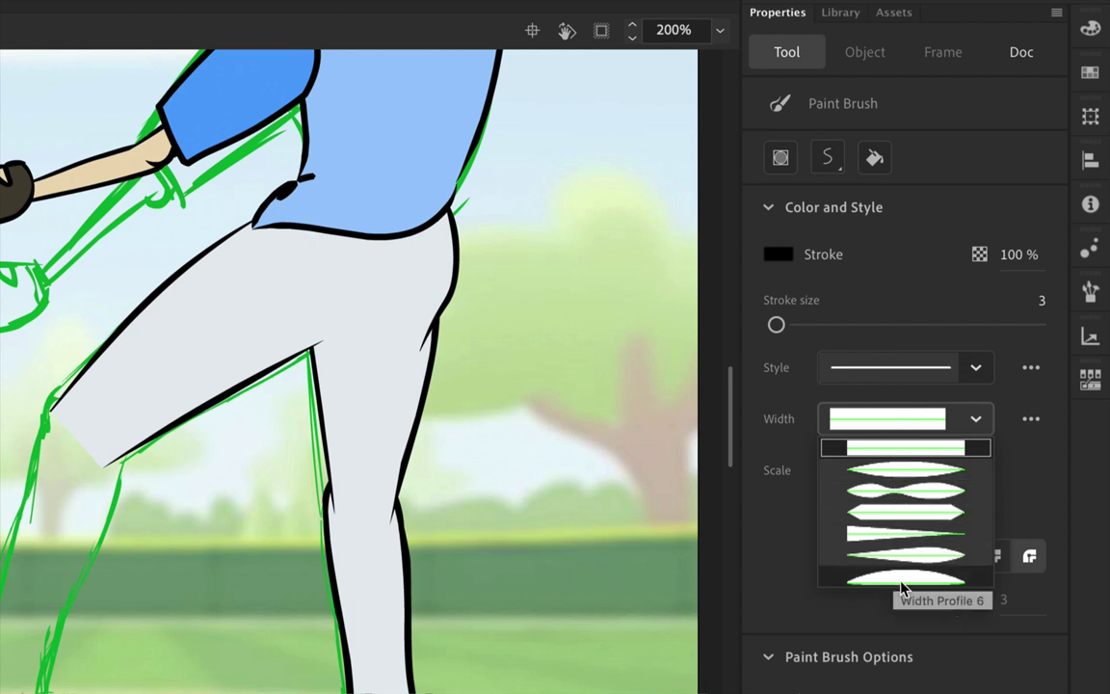
click(904, 521)
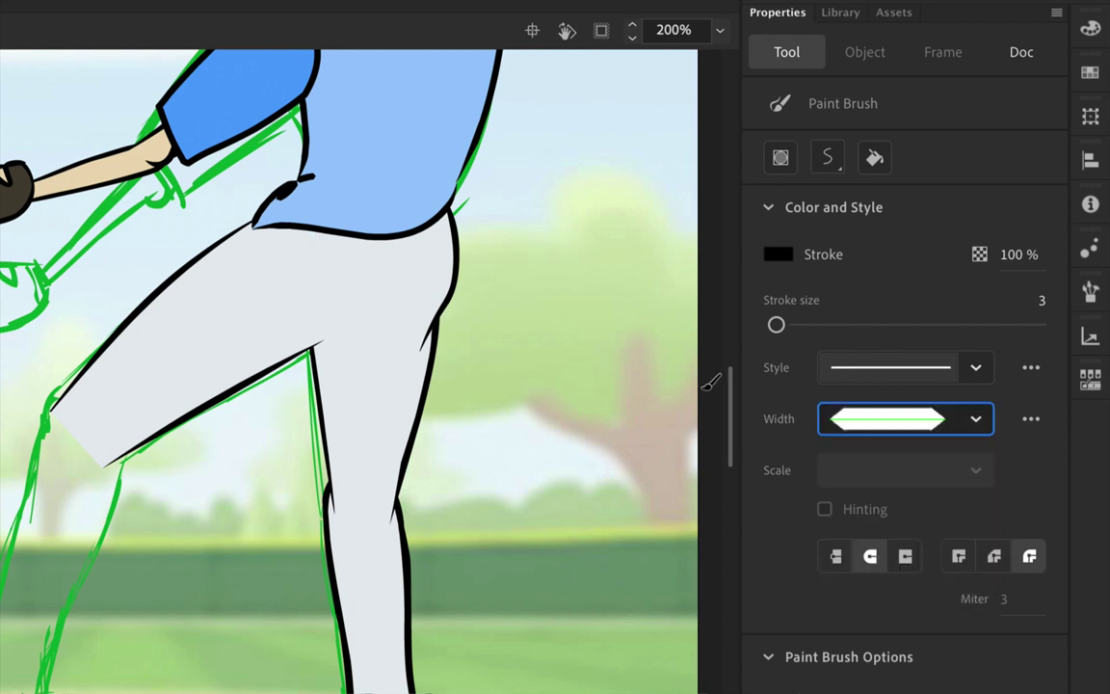
drag(559, 267, 546, 432)
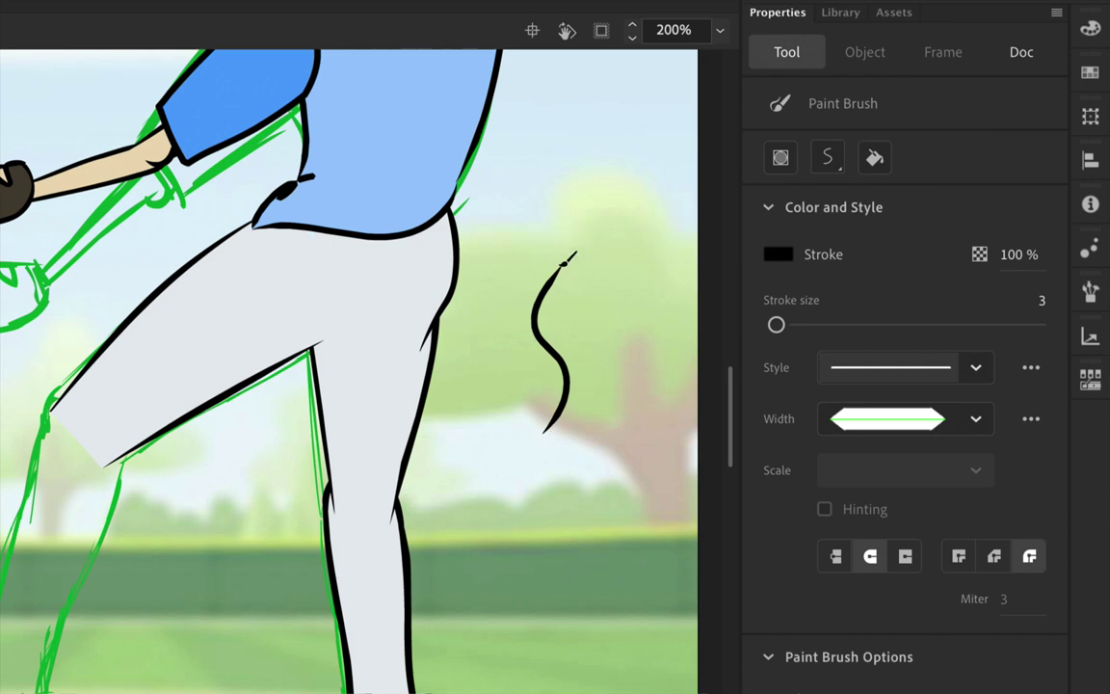
key(ctrl+z)
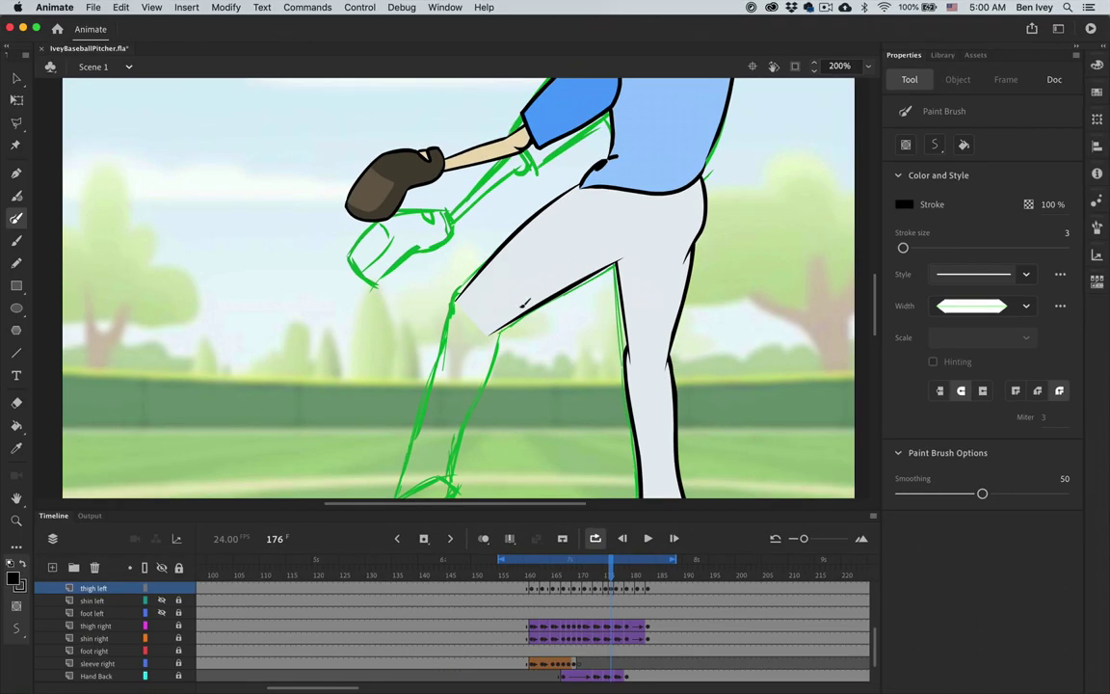
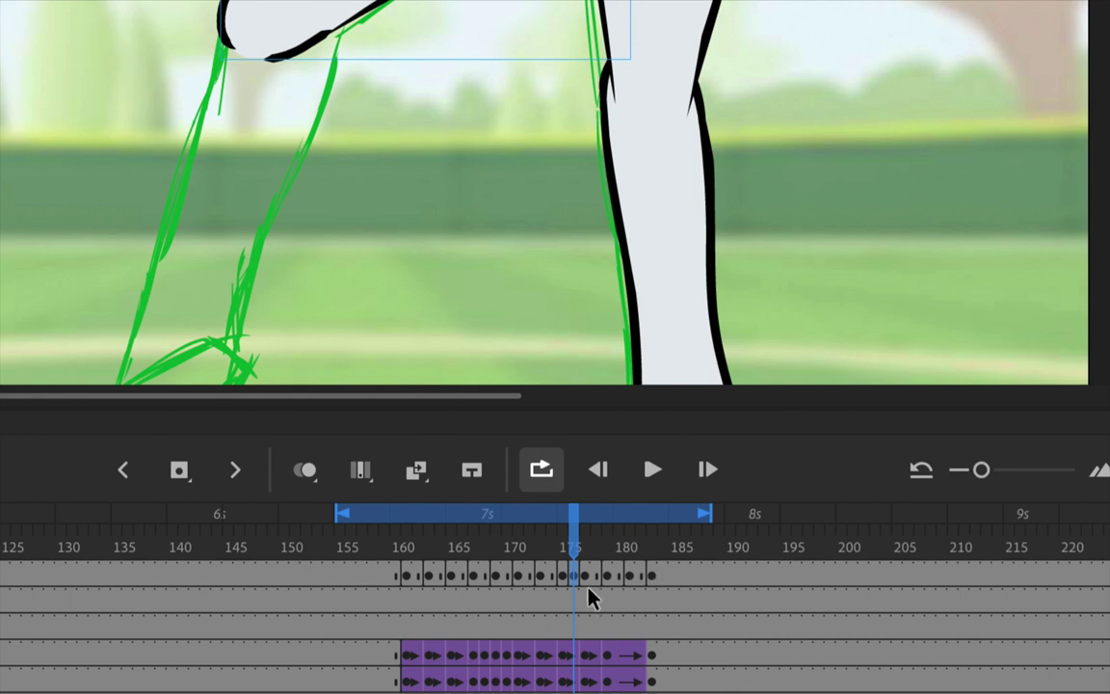
- Delete the old left thigh from the thigh left keyframes at 177, 179, 181 and 183
click(586, 594)
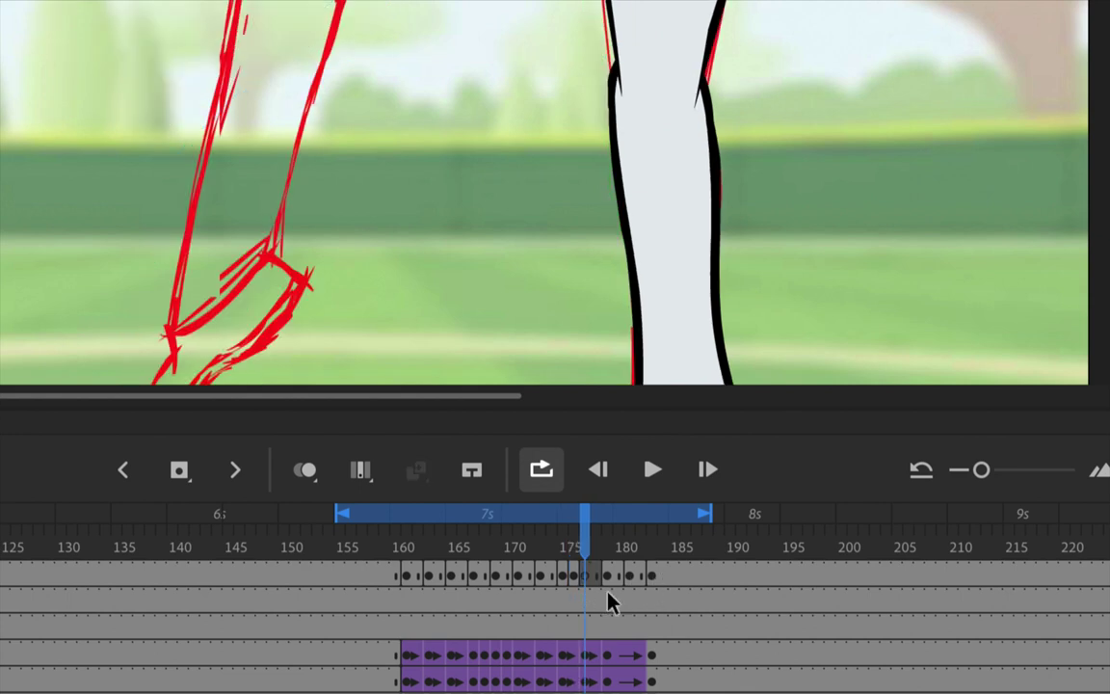
click(613, 585)
click(634, 581)
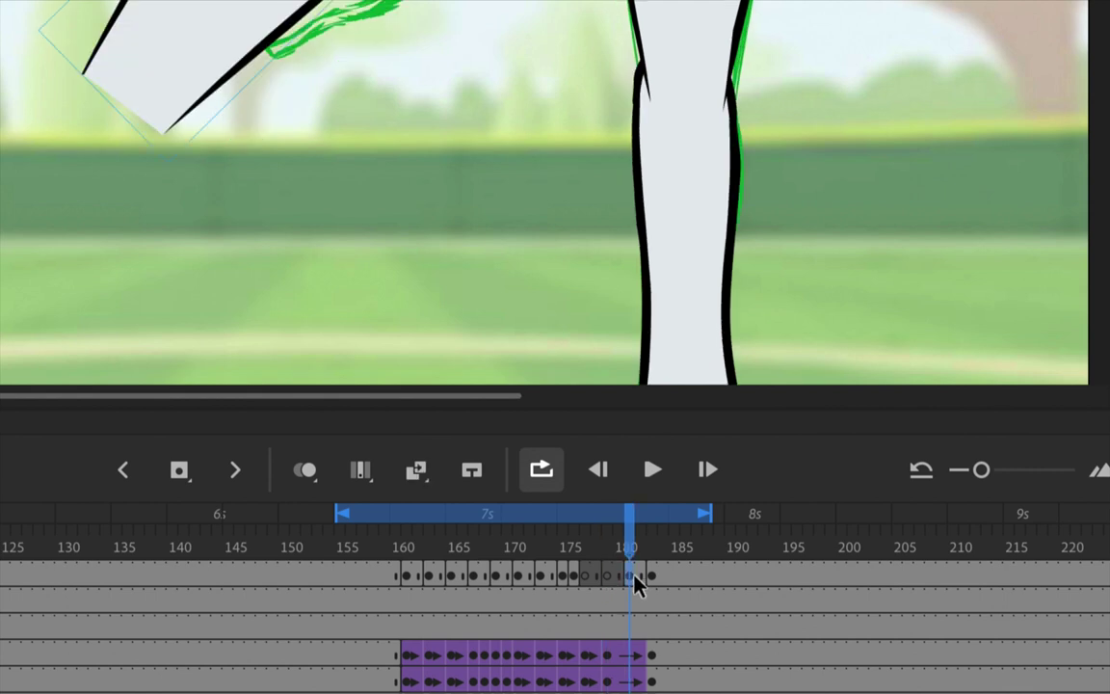
click(652, 600)
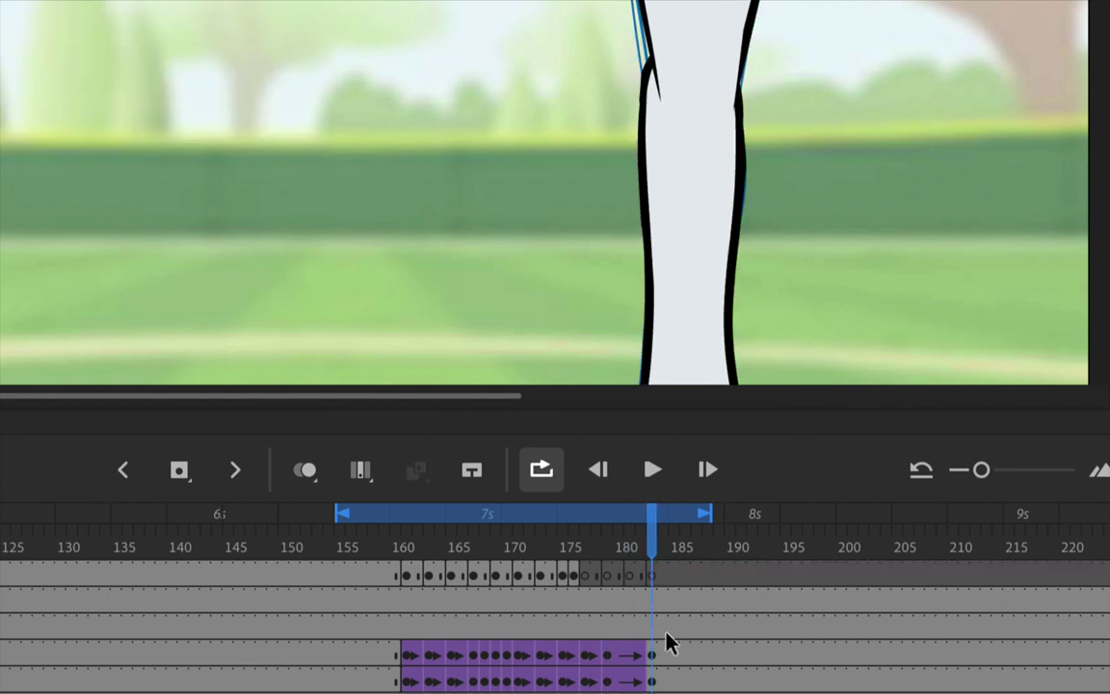
- Copy the redrawn left thigh from frame 176 and paste it in place at frame 177
click(573, 582)
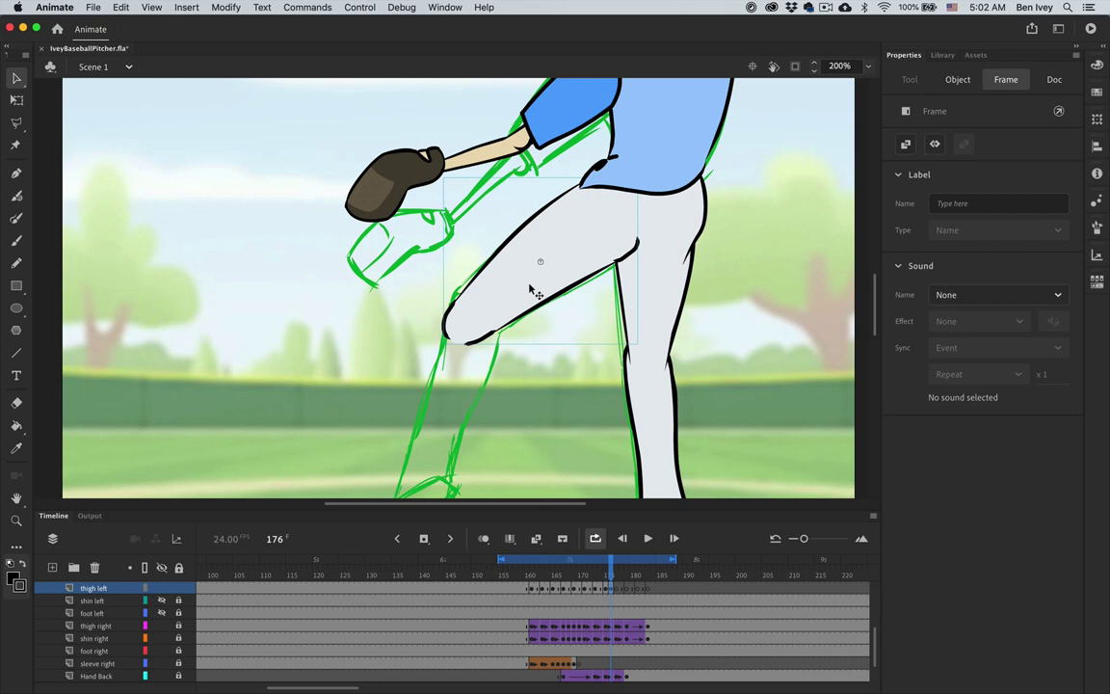
click(614, 587)
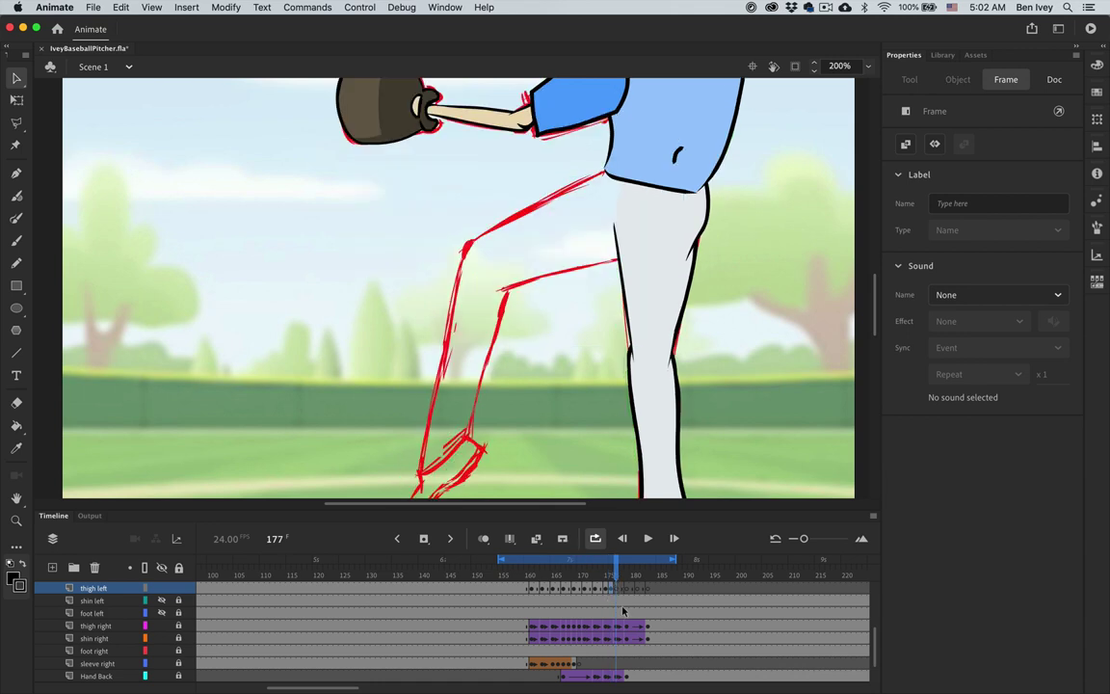
click(122, 7)
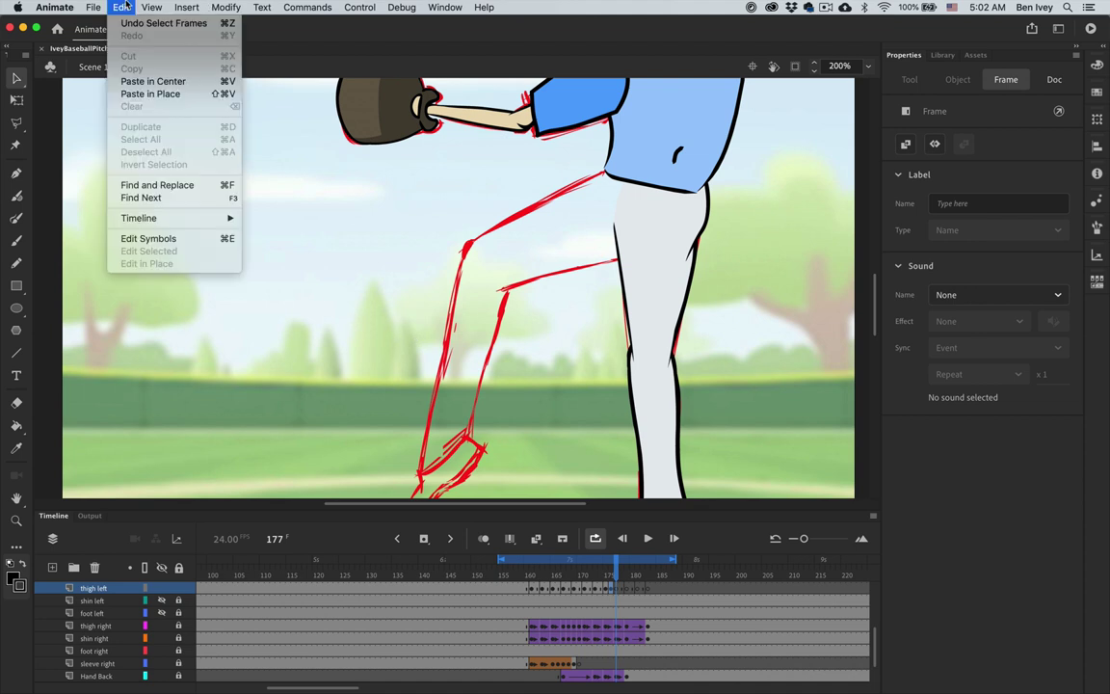
click(149, 93)
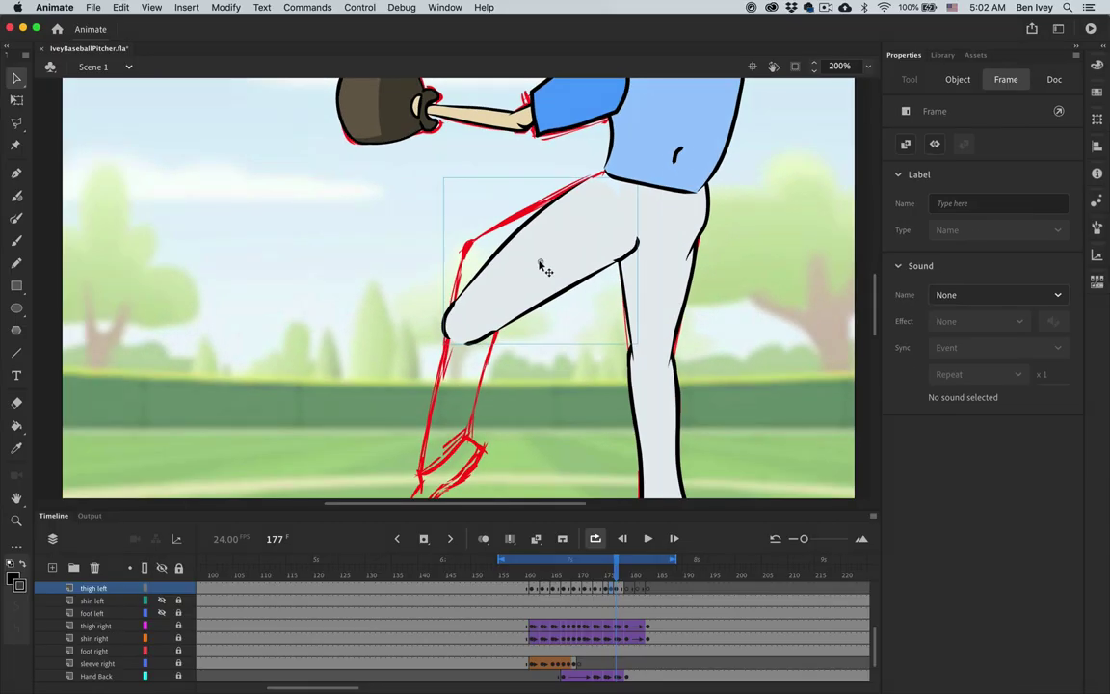
- Rotate, skew and move the new left thigh at frame 177 so it fits the red rough sketch
click(539, 266)
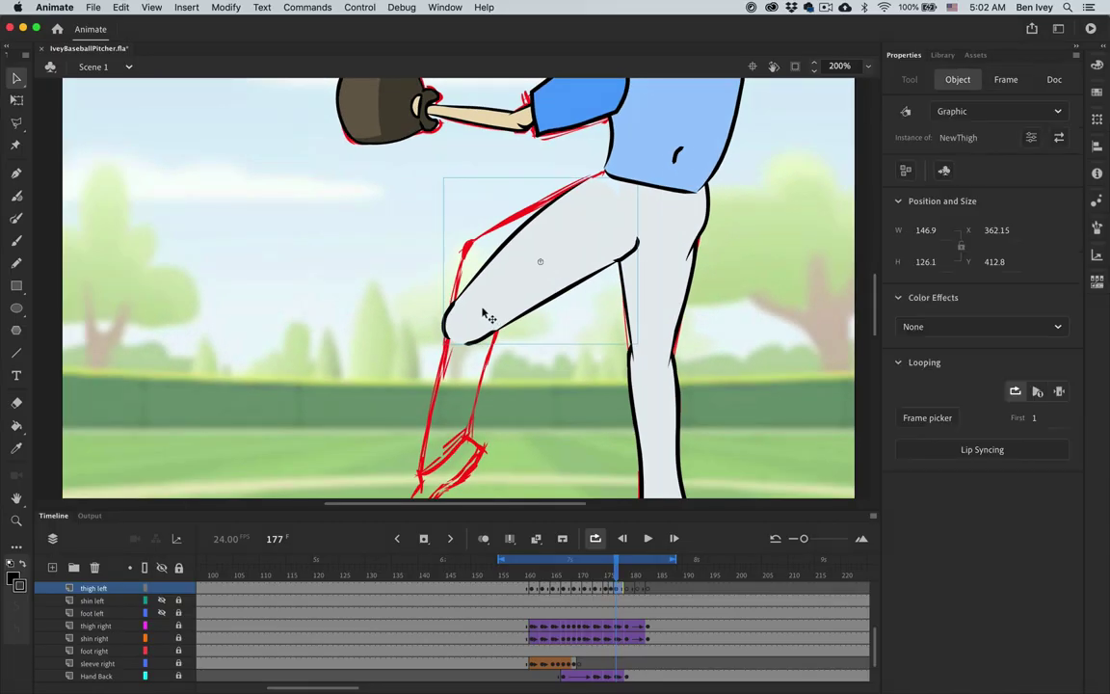
key(q)
drag(399, 320, 493, 254)
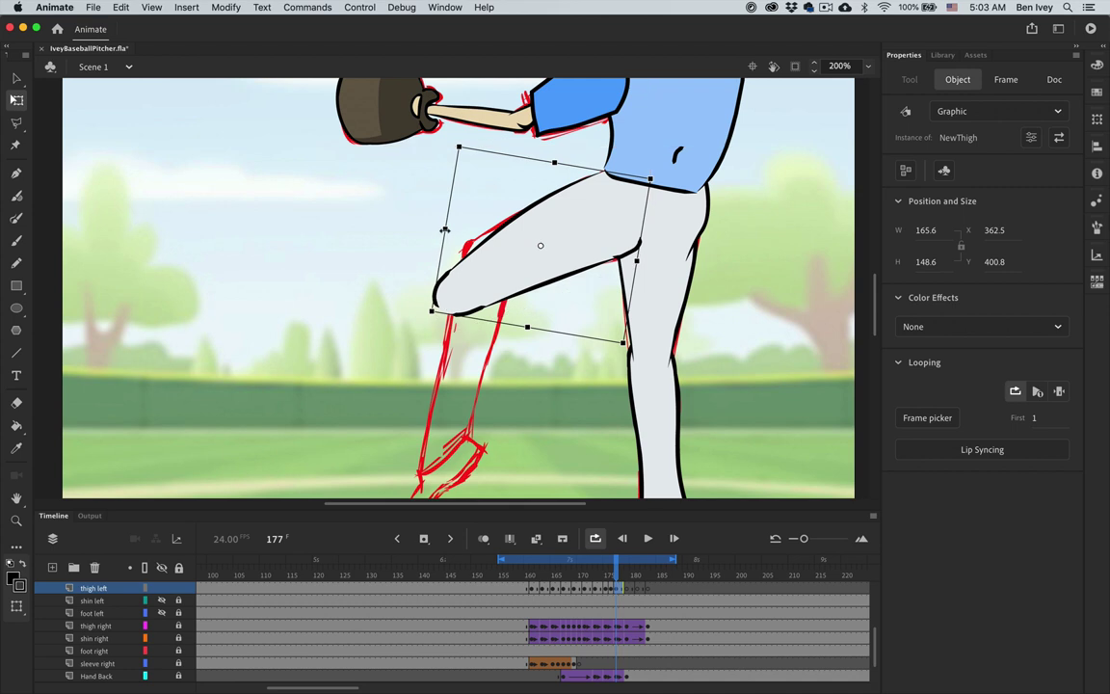
drag(436, 333, 427, 321)
drag(489, 264, 491, 259)
drag(424, 291, 433, 287)
drag(489, 214, 497, 213)
right_click(497, 214)
mouse_move(571, 416)
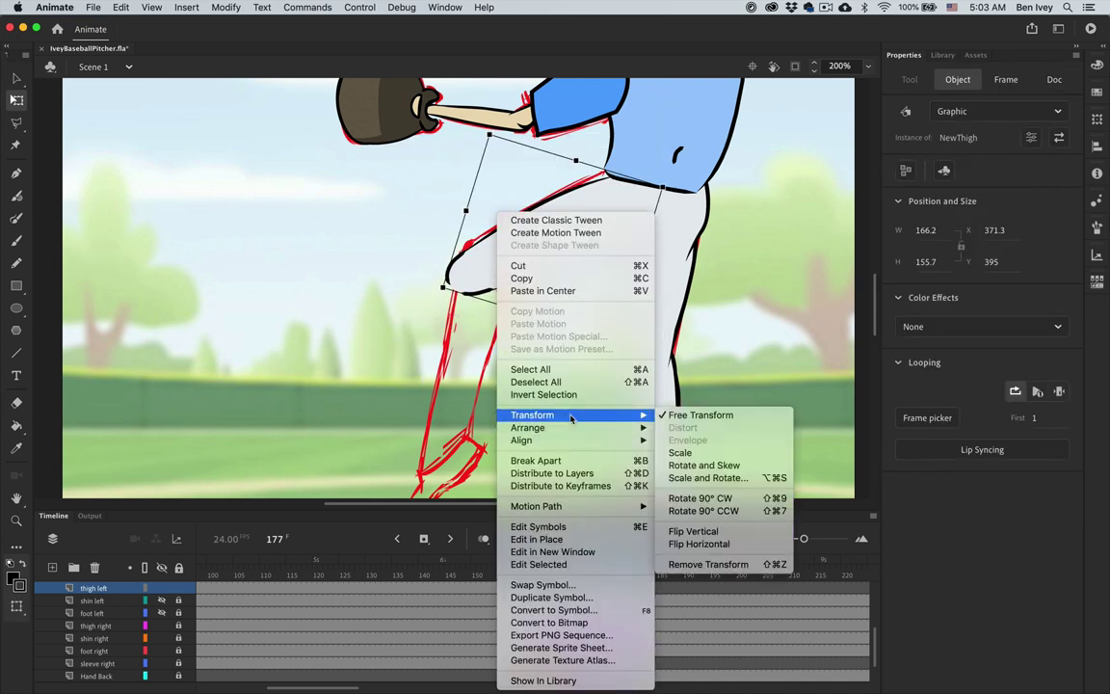
key(Escape)
drag(410, 222, 419, 193)
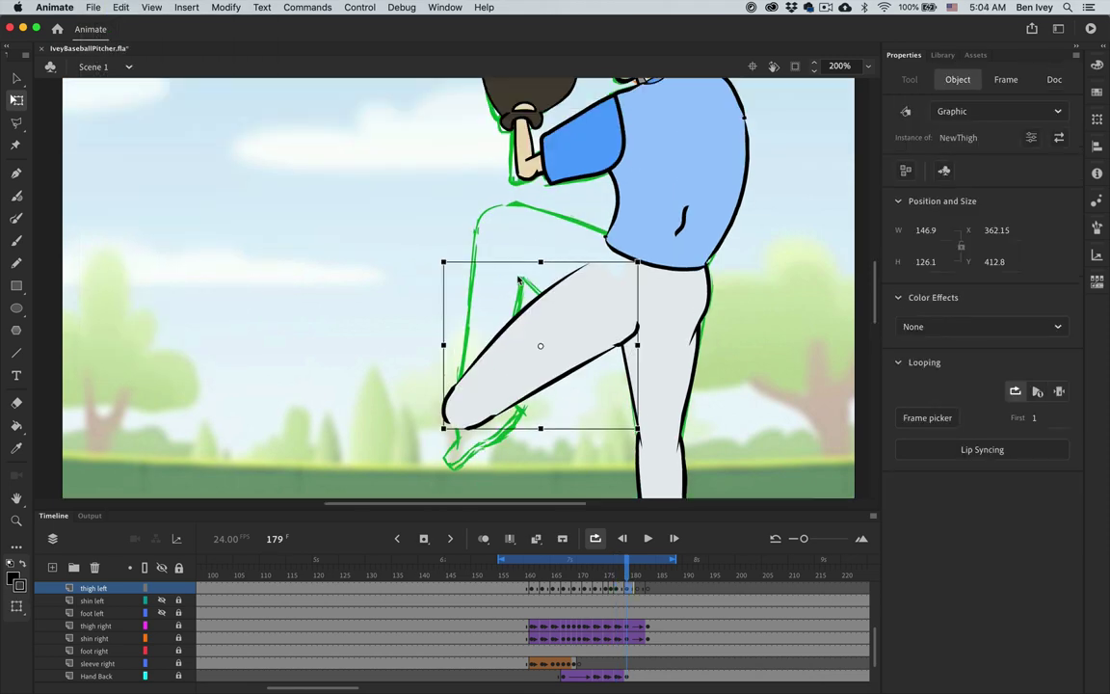
drag(639, 343, 650, 291)
key(super+z)
key(super+z)
key(super+z)
key(super+z)
key(super+z)
key(super+z)
key(super+z)
key(super+z)
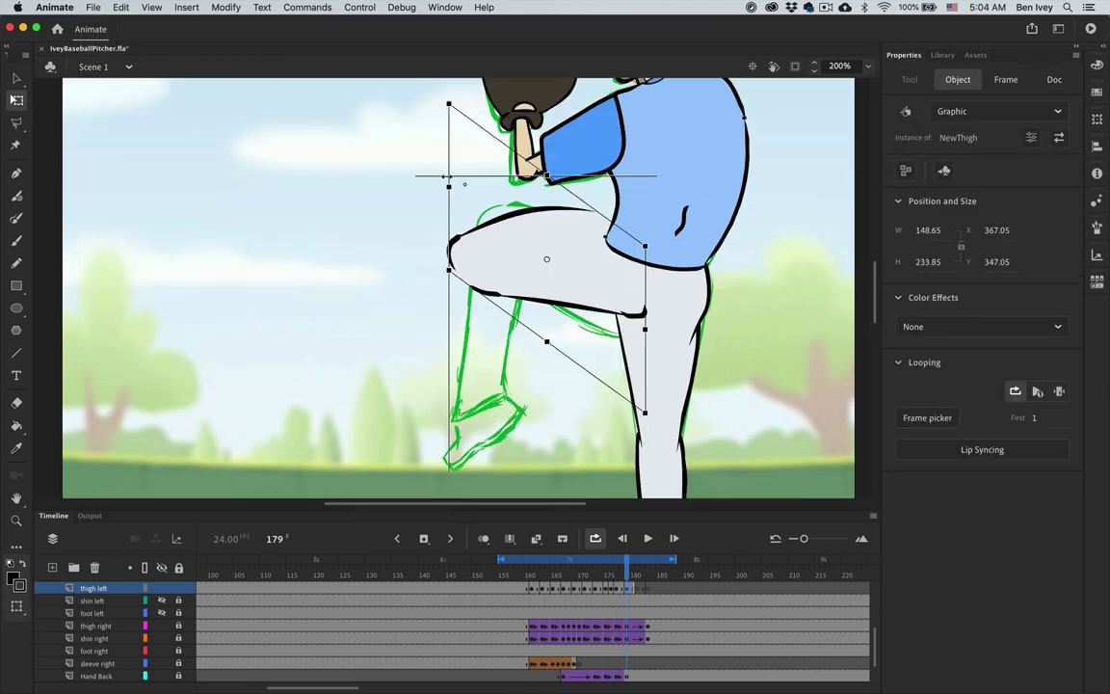
key(super+y)
- Rotate and move the new left thigh at frame 179 to fit the raised knee in the green rough sketch
drag(565, 315, 565, 307)
drag(639, 218, 576, 183)
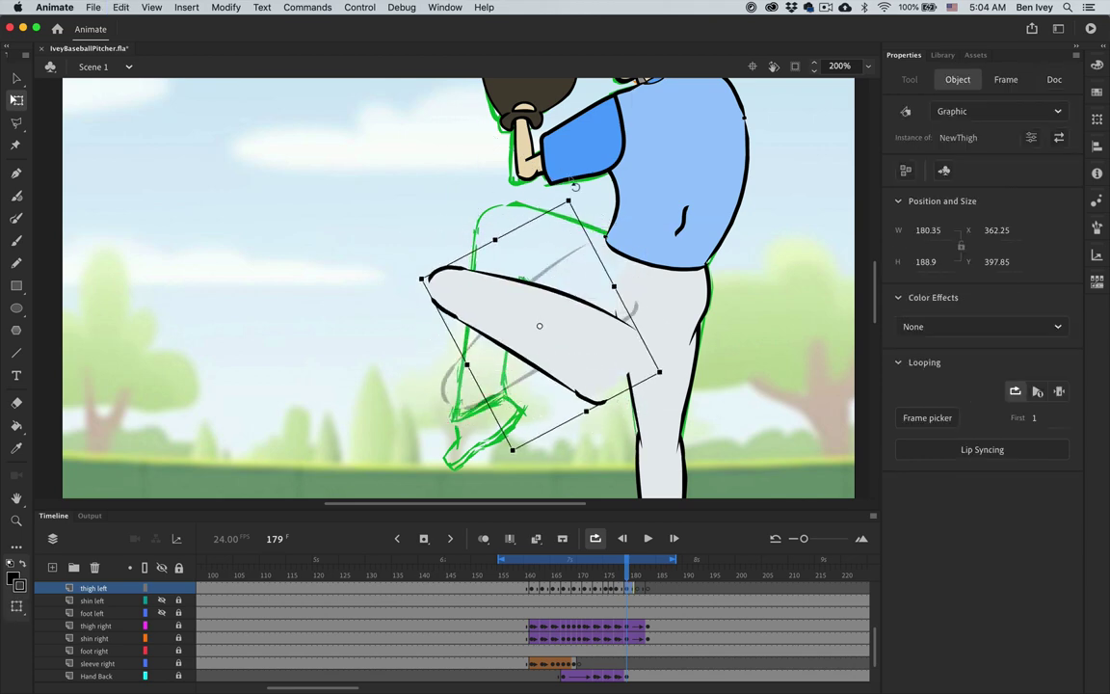
mouse_move(550, 358)
mouse_down()
mouse_move(588, 303)
mouse_move(580, 297)
mouse_up()
drag(456, 241, 616, 233)
- Paste the new left thigh in place at frame 181 and move and transform it to fit the rough sketch
key(period)
key(period)
key(super+shift+v)
drag(503, 315, 552, 233)
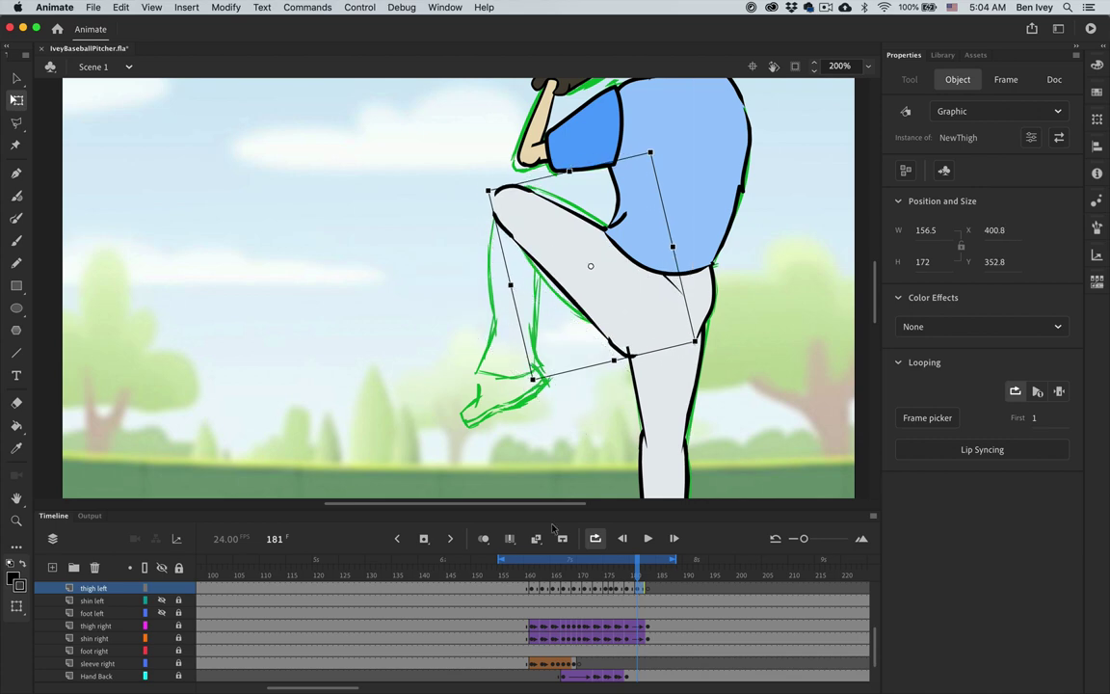
click(627, 588)
click(639, 590)
mouse_move(511, 193)
mouse_down()
mouse_move(522, 187)
mouse_move(479, 190)
mouse_up()
- Paste the left thigh in place at frame 183 and reposition it to fit the blue rough sketch
click(648, 588)
key(super+shift+v)
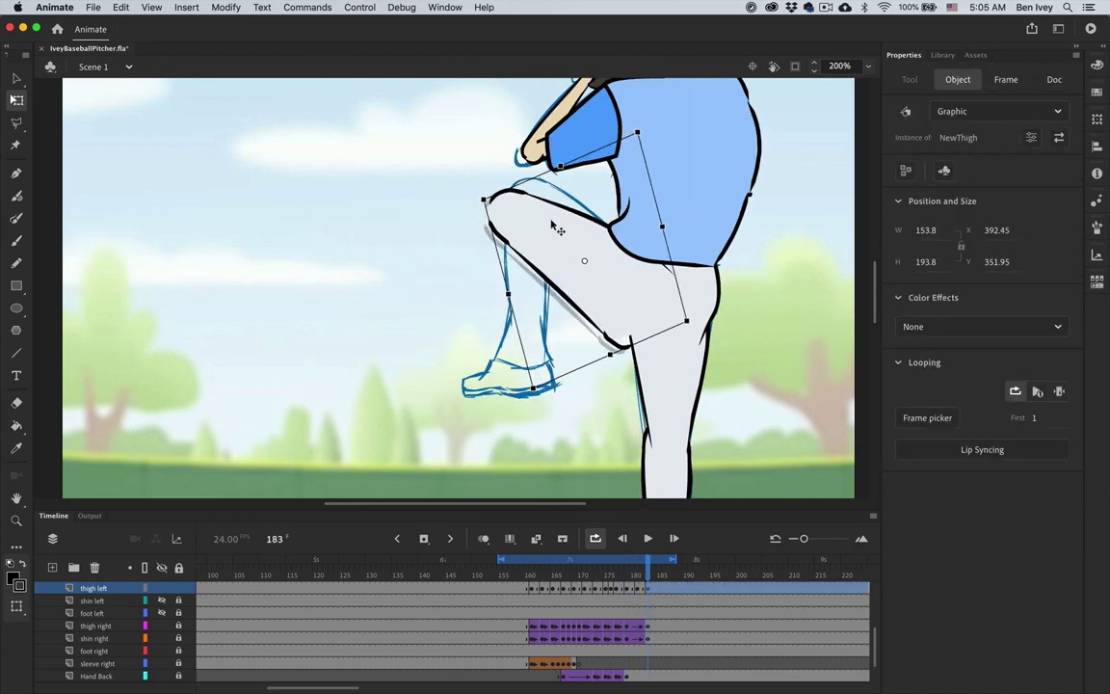
drag(552, 221, 563, 219)
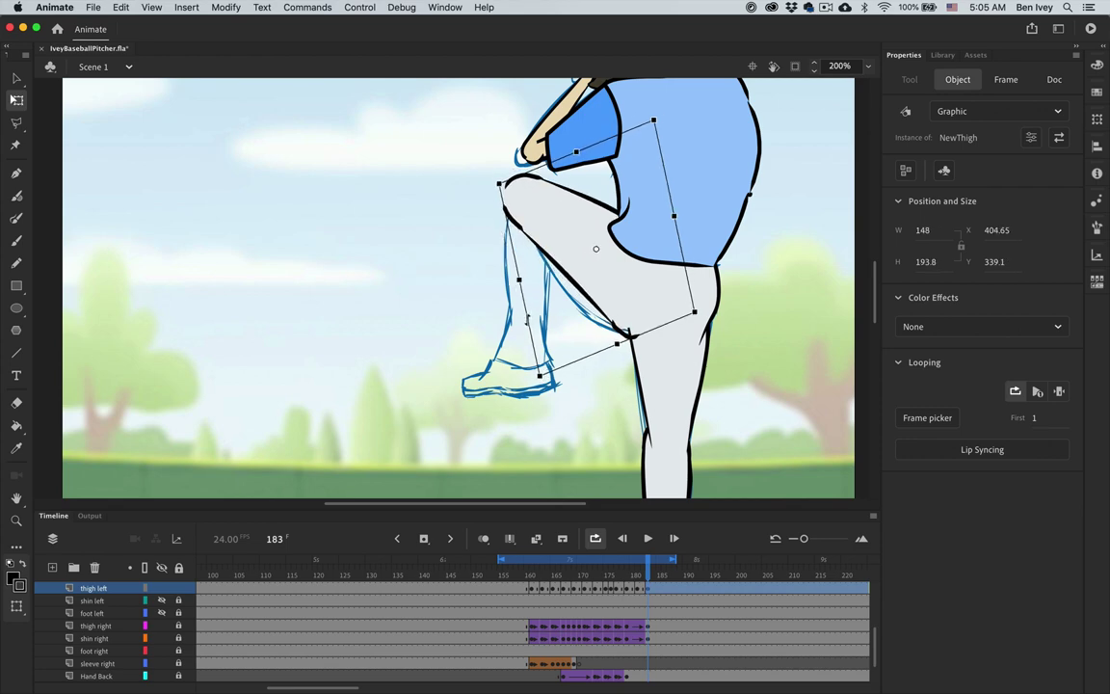
click(648, 578)
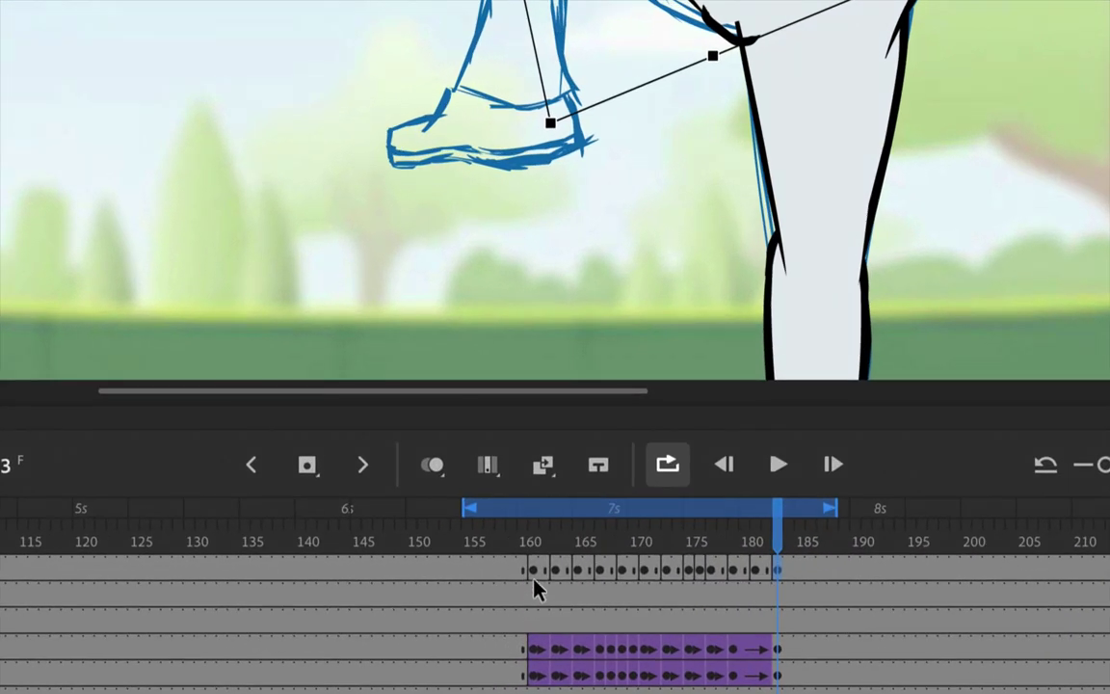
- Create classic tweens on the thigh left layer across the keyframes from 161 to 173
click(532, 598)
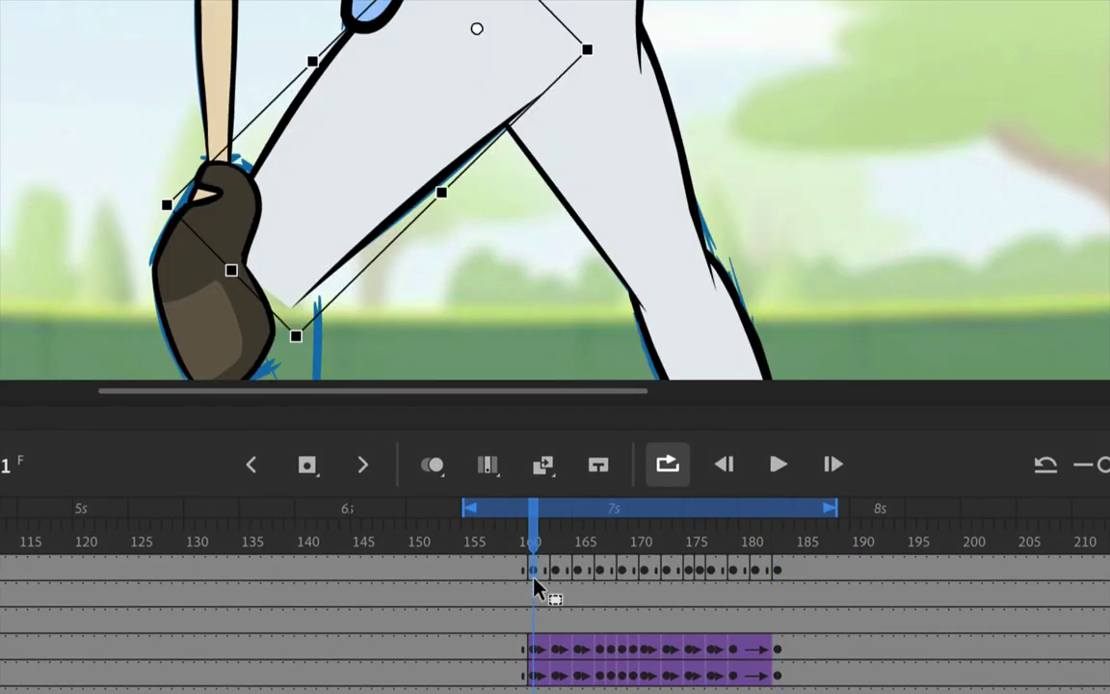
shift+click(668, 581)
right_click(663, 585)
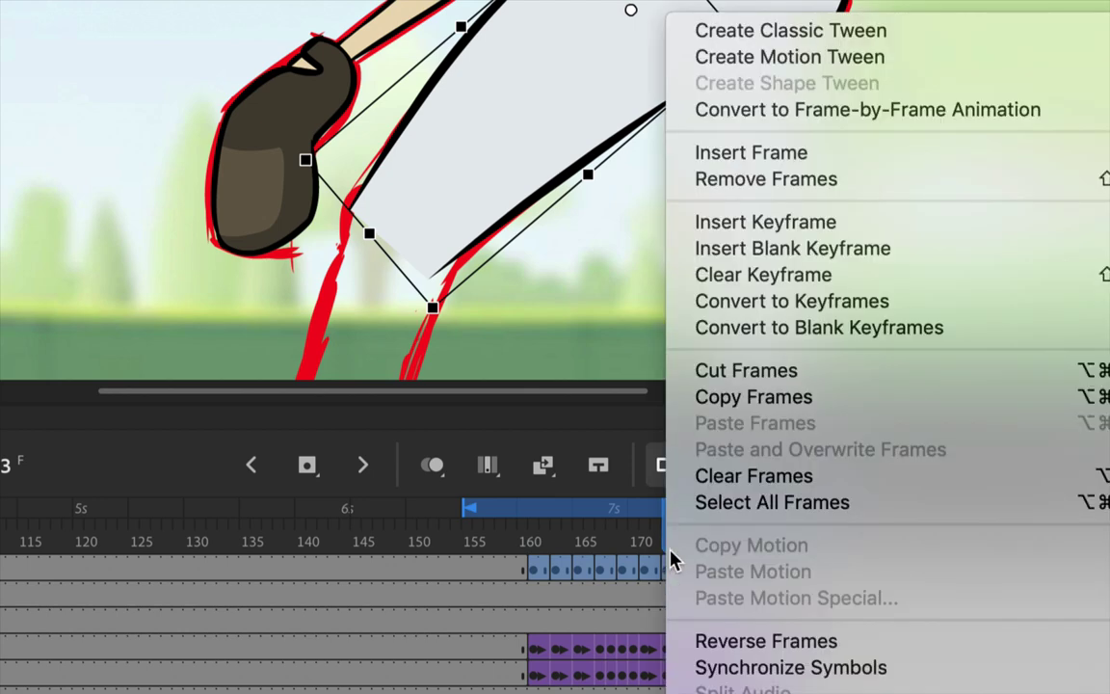
click(830, 31)
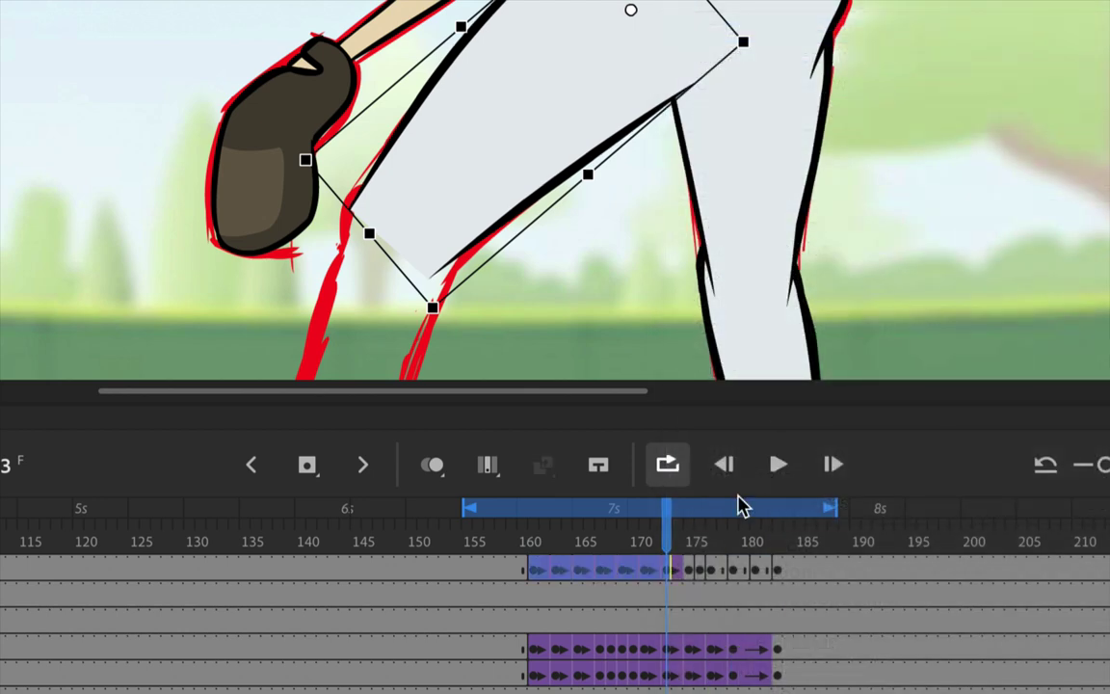
- Create classic tweens on the thigh left layer across the keyframes from 177 to 181 and play back the animation
click(690, 576)
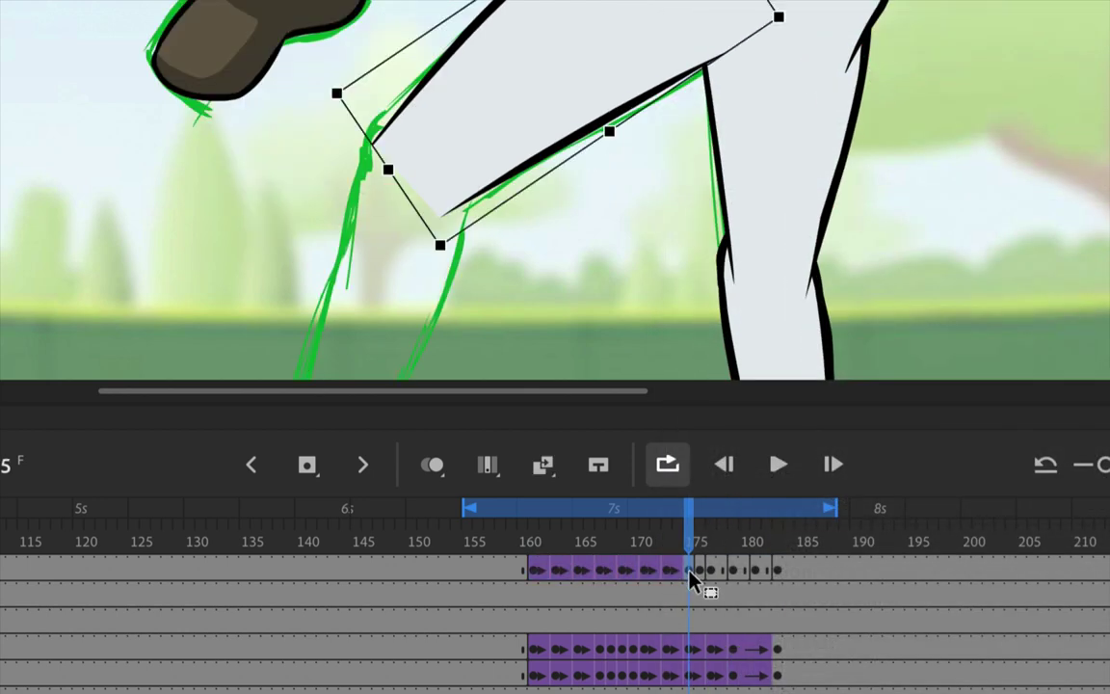
click(701, 579)
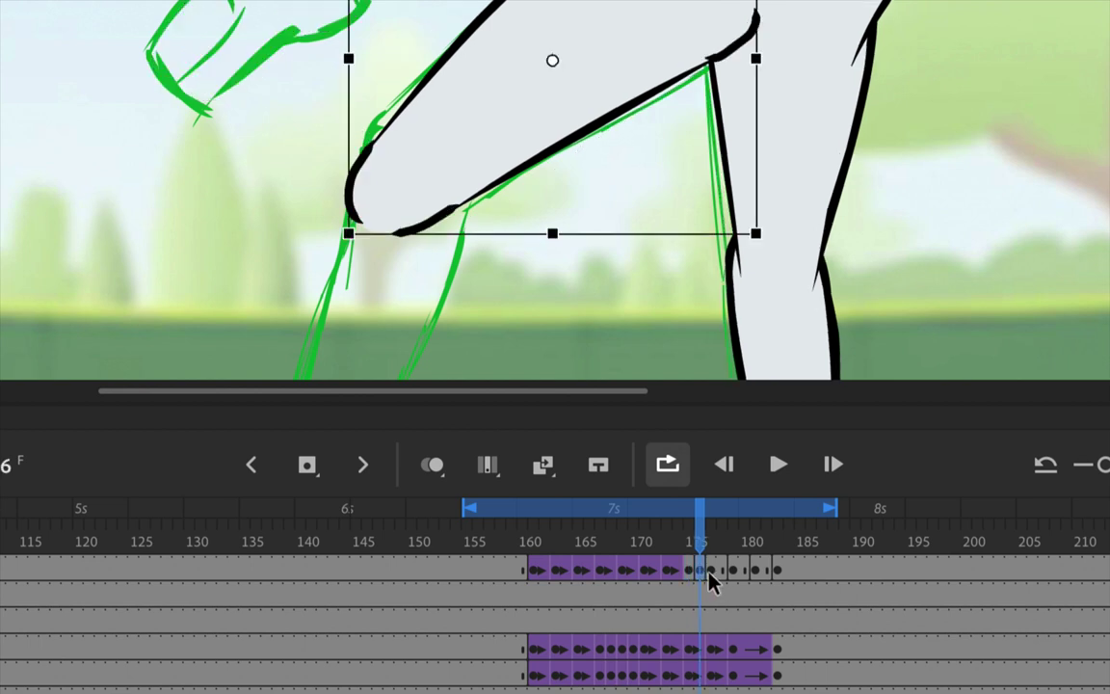
click(711, 582)
shift+click(759, 582)
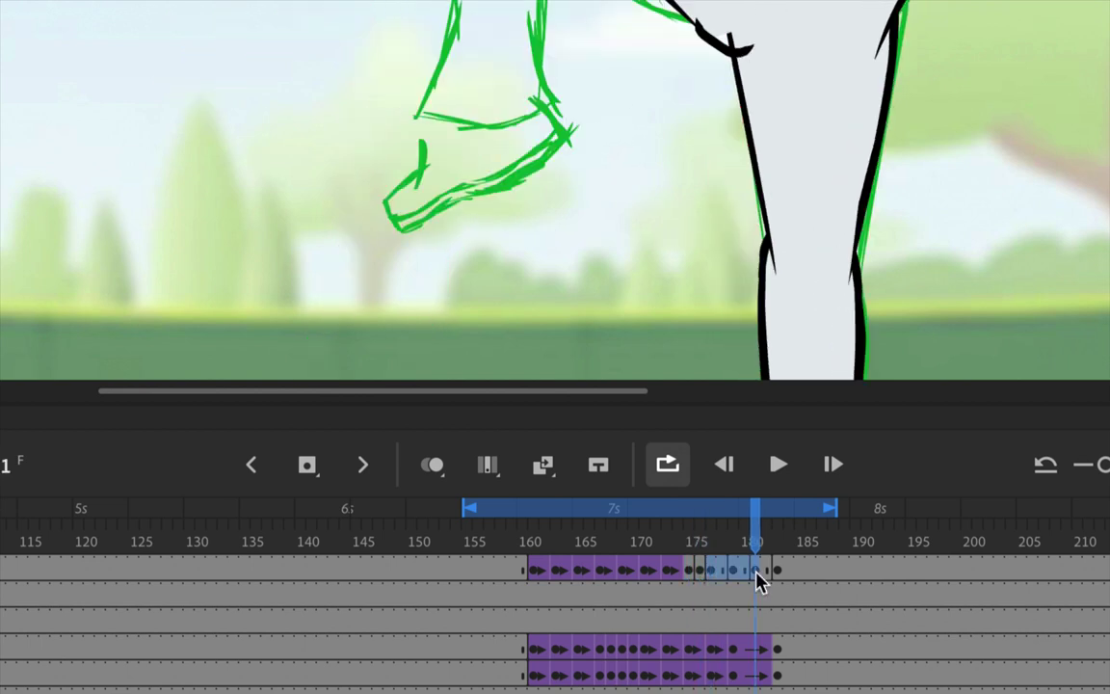
right_click(732, 579)
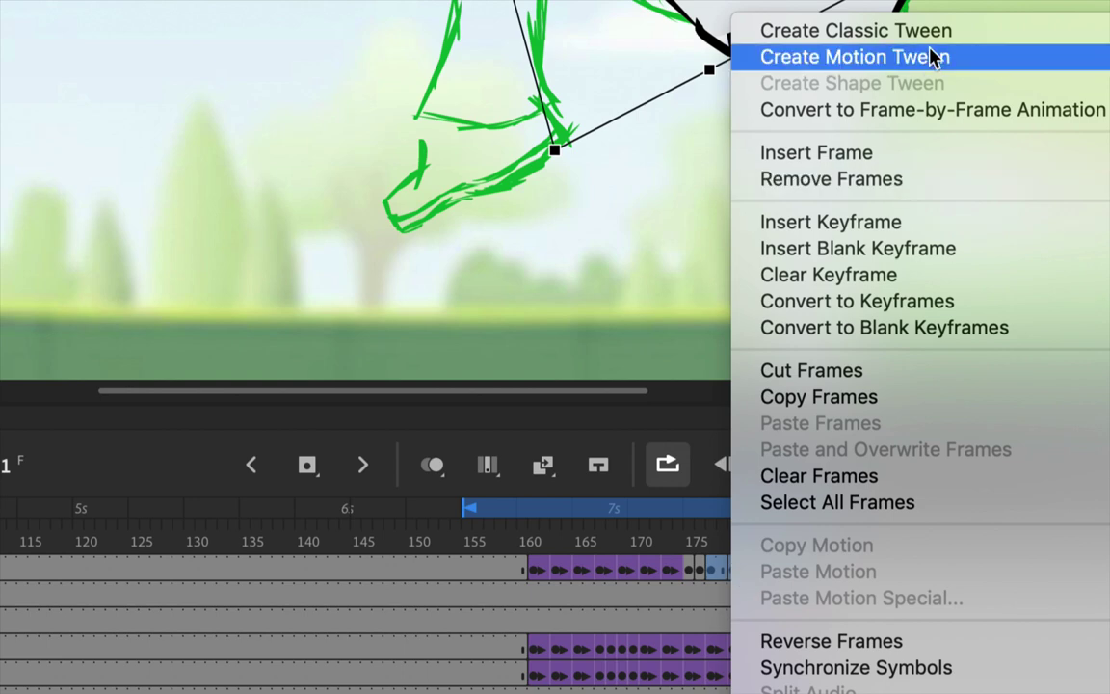
click(839, 31)
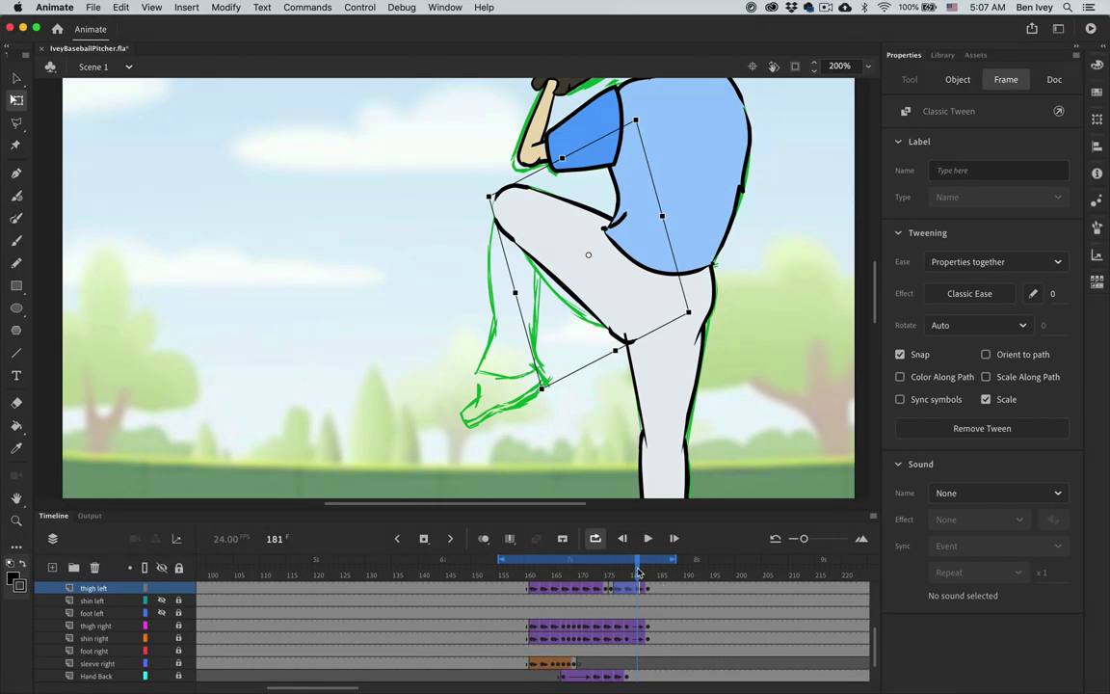
key(Return)
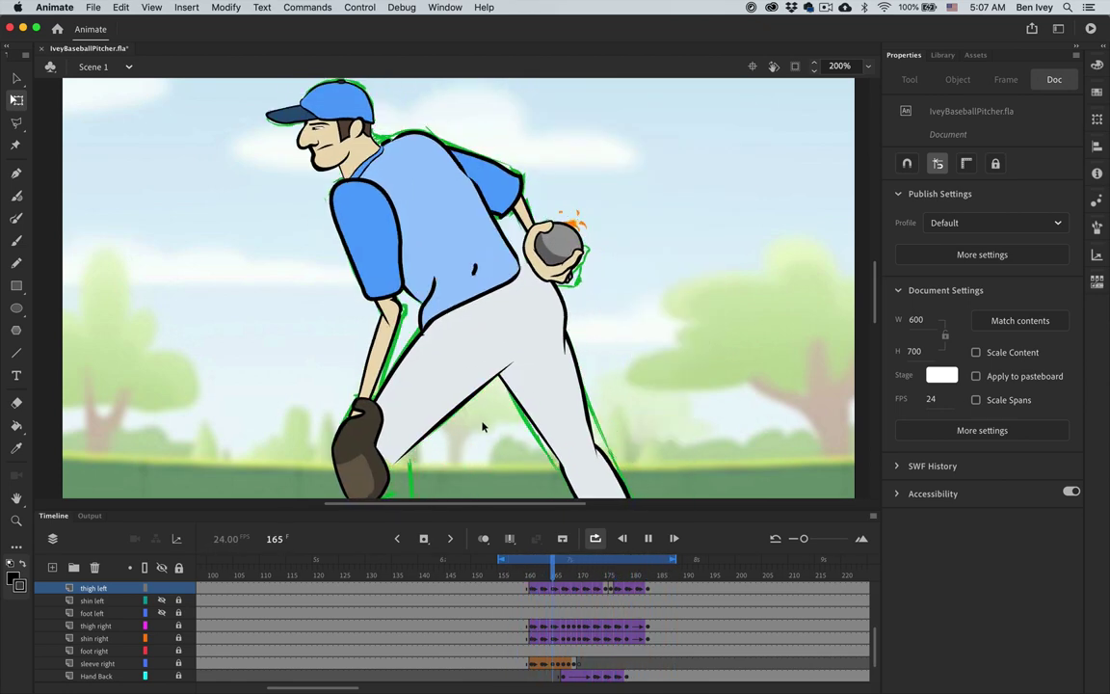
key(Return)
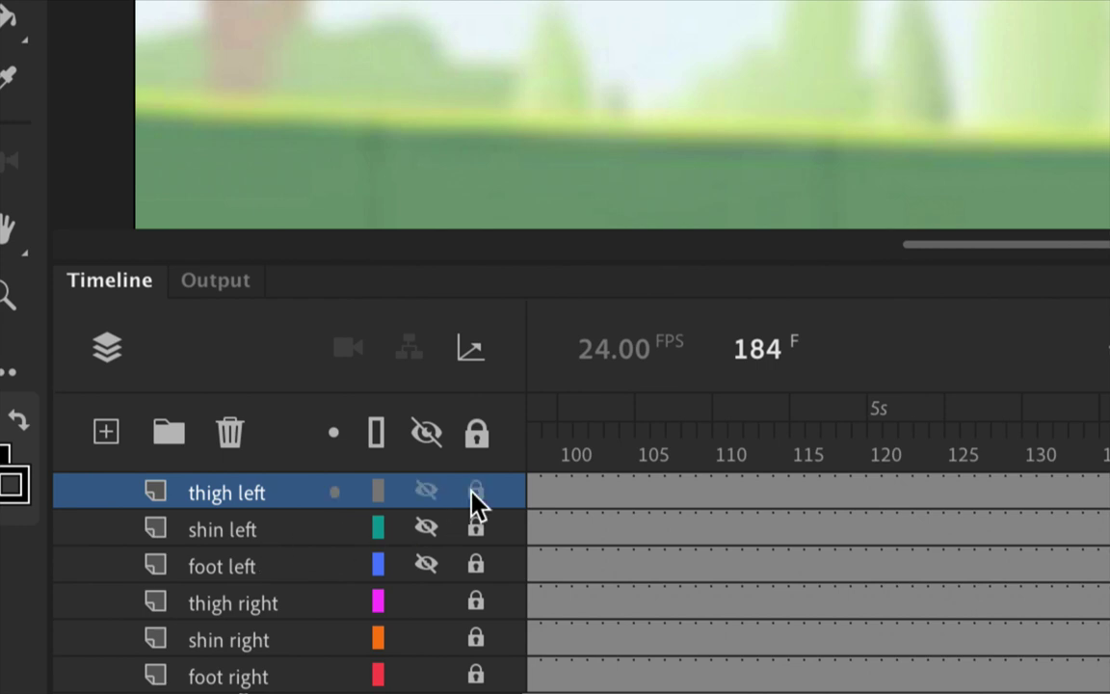
- Lock the thigh left layer, and show and unlock the shin left layer for transforming the left shin
click(476, 495)
click(428, 529)
key(q)
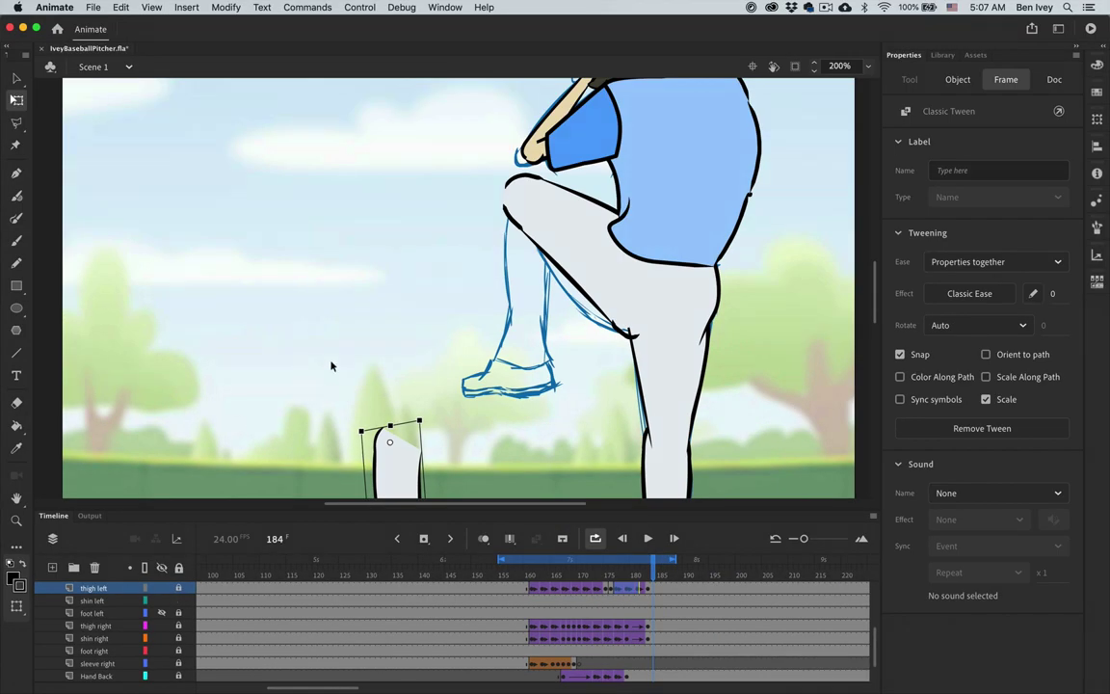
- Add keyframes on every second frame of the shin left layer from frame 161 to frame 183
scroll(330, 366, down, 3)
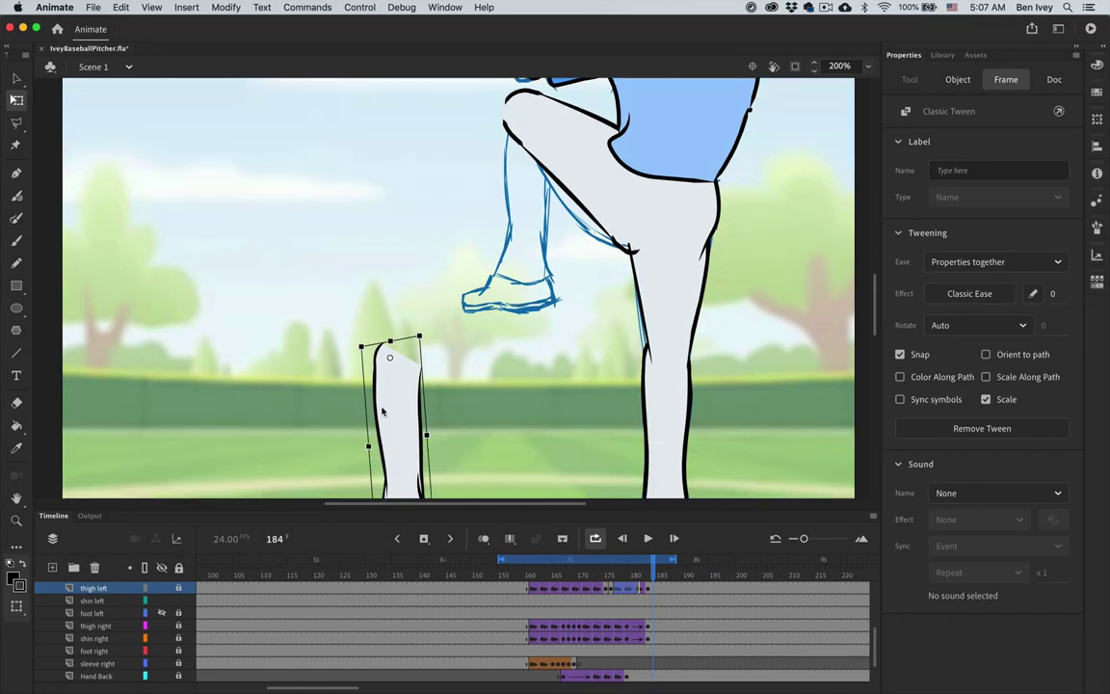
click(531, 604)
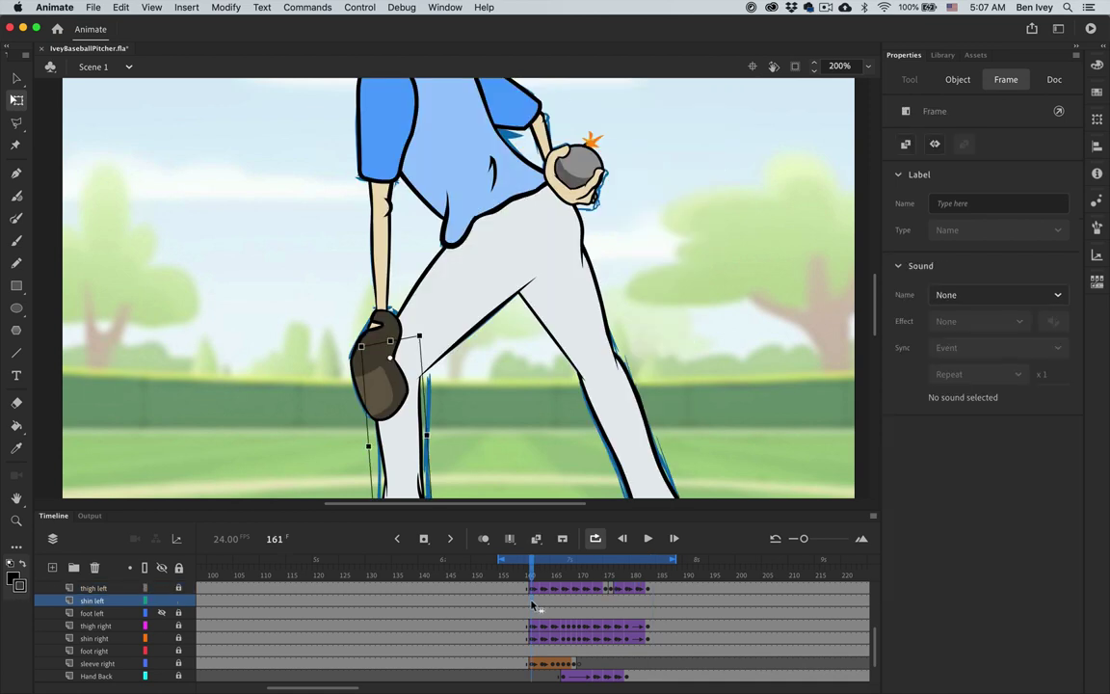
scroll(516, 328, down, 5)
scroll(516, 328, left, 3)
scroll(517, 328, right, 3)
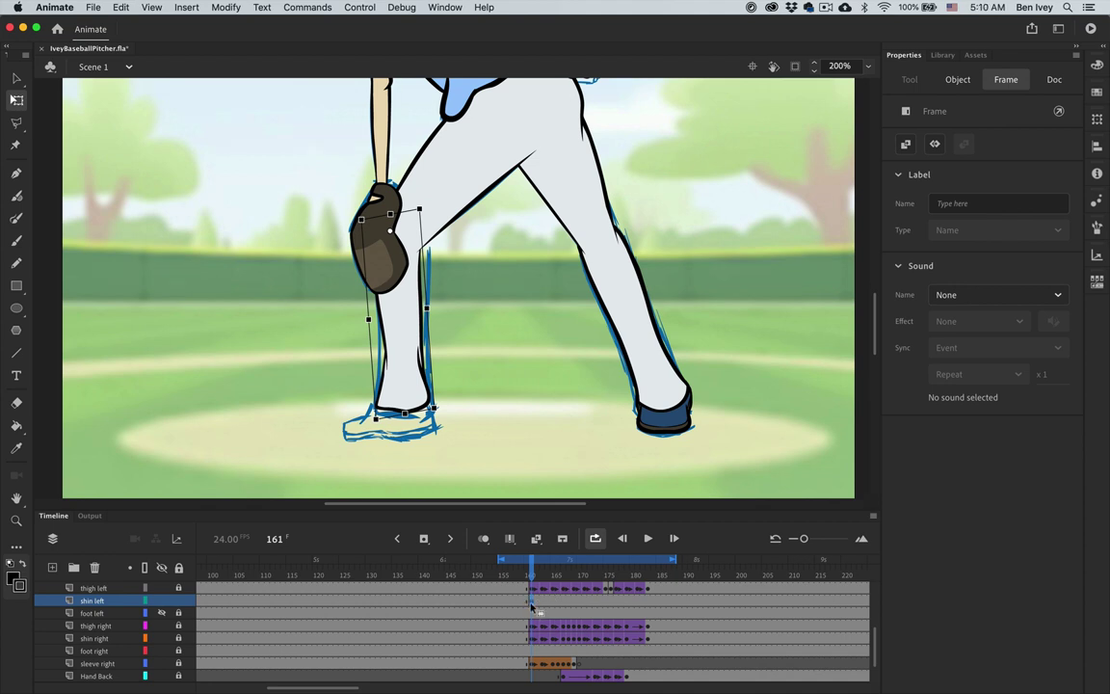
drag(535, 602, 647, 604)
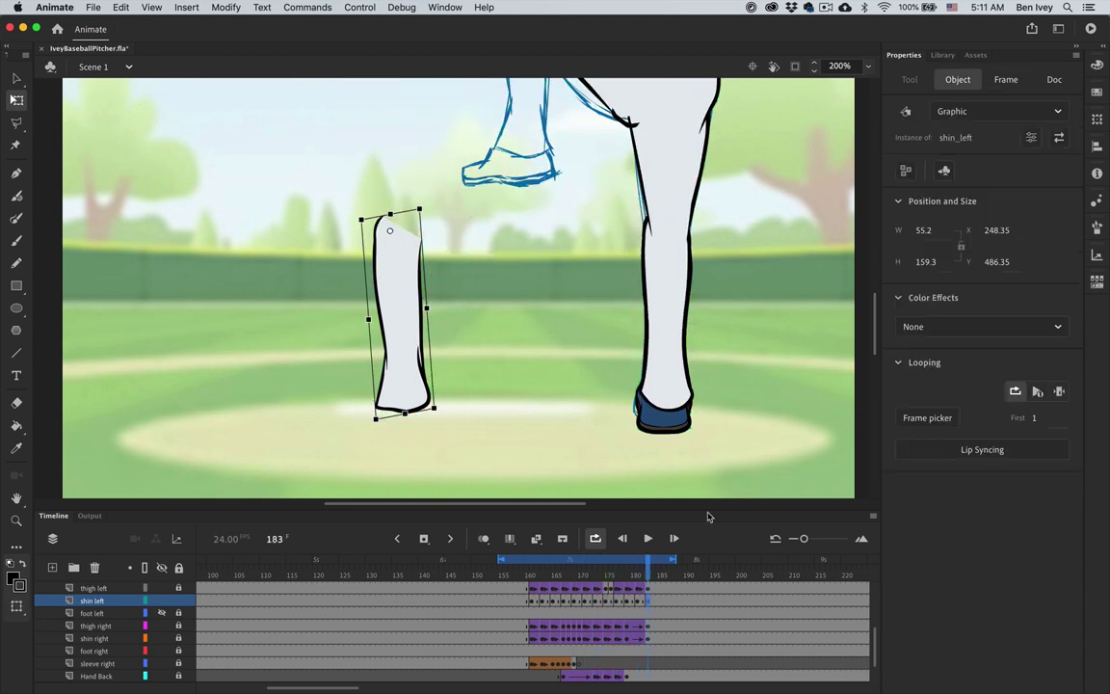
click(532, 601)
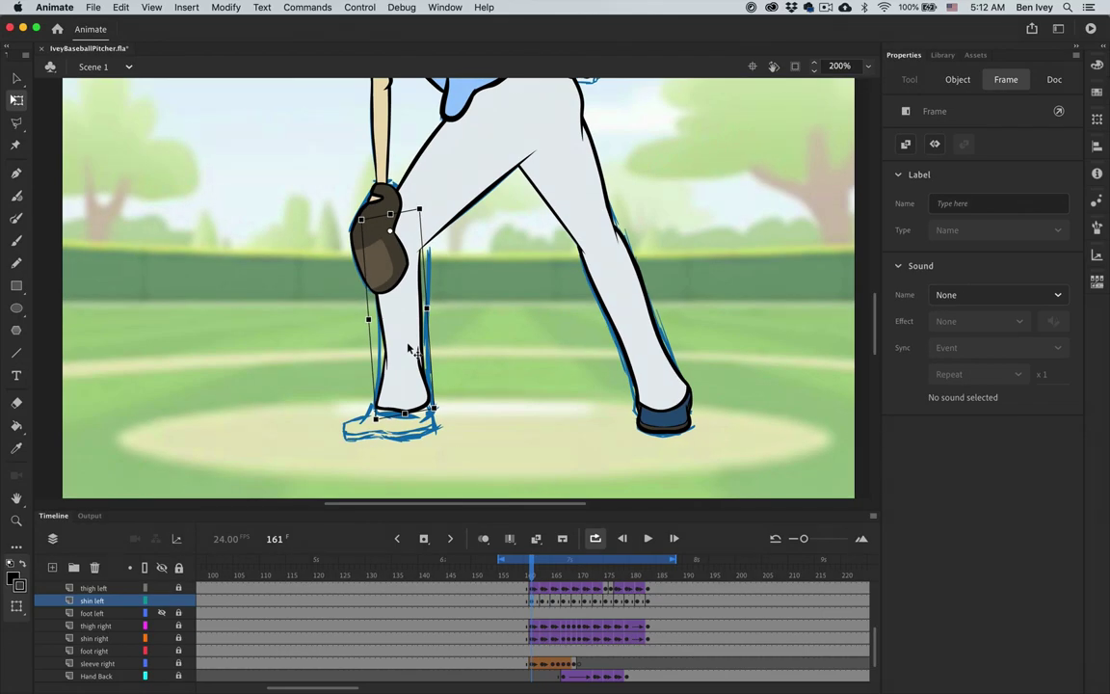
- Reposition and rotate the left shin to fit the green rough sketch at frame 163, and show the foot left layer
key(period)
key(period)
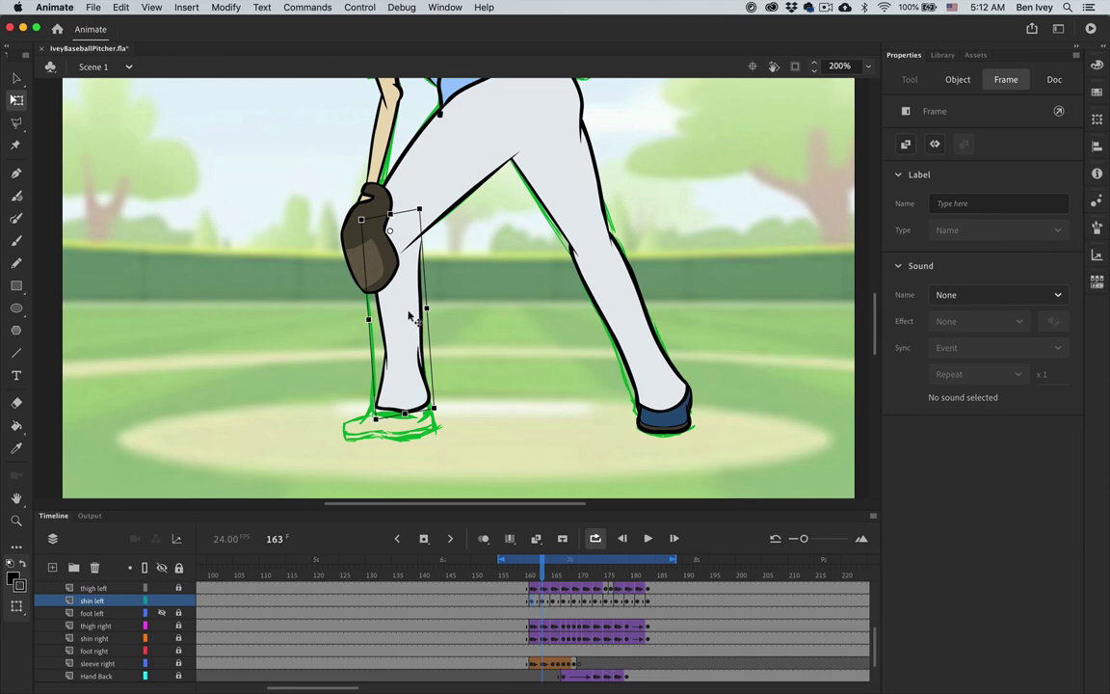
drag(407, 318, 400, 316)
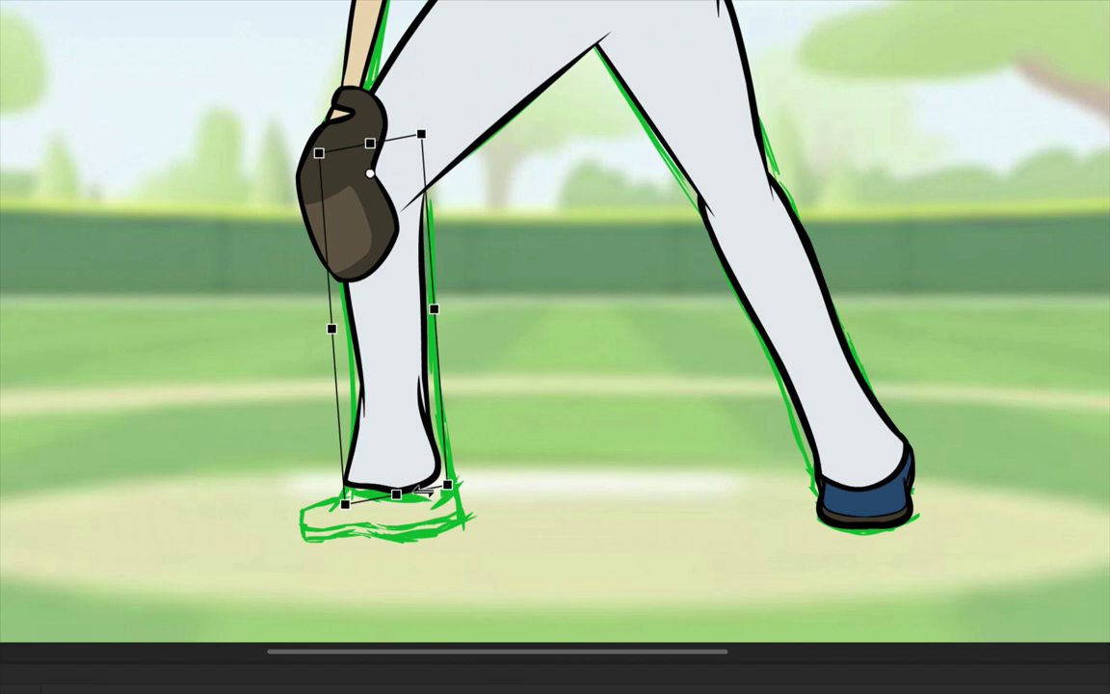
drag(425, 489, 431, 487)
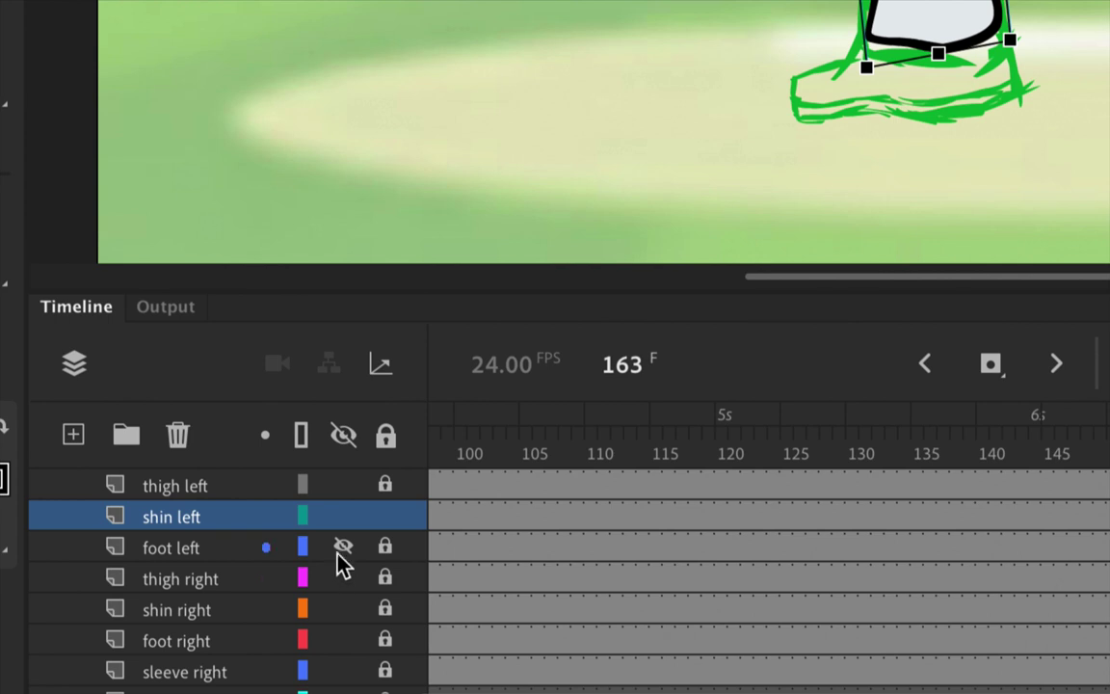
click(162, 613)
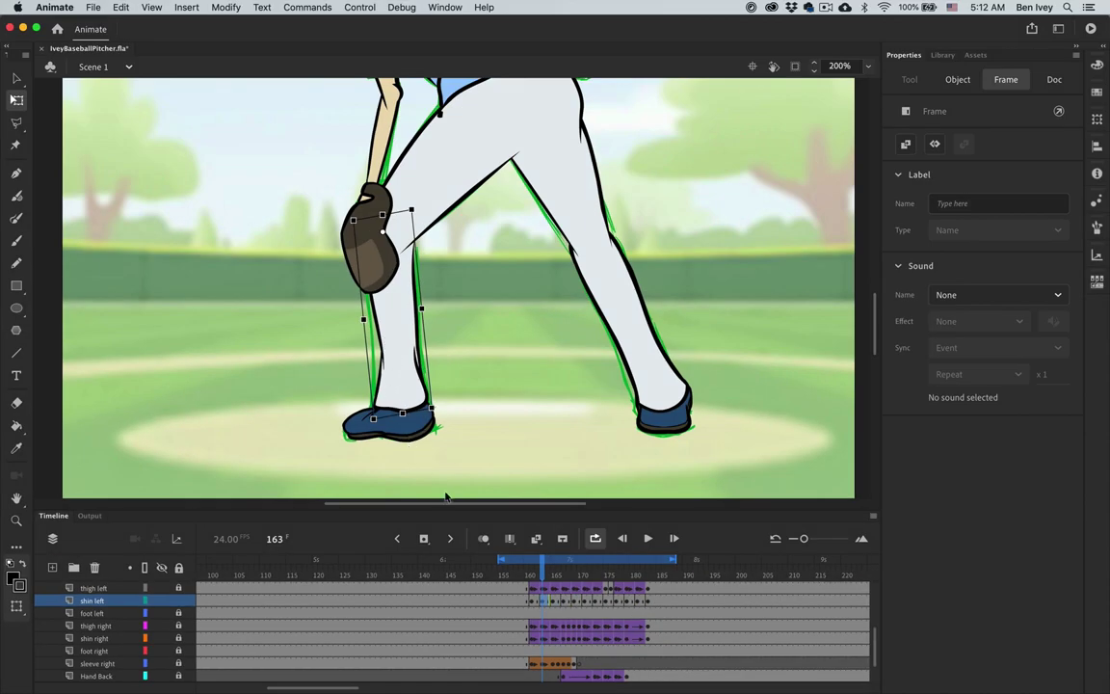
- Shift the left shin under the knee at frame 165 and rotate it so its hem meets the shoe
key(period)
key(period)
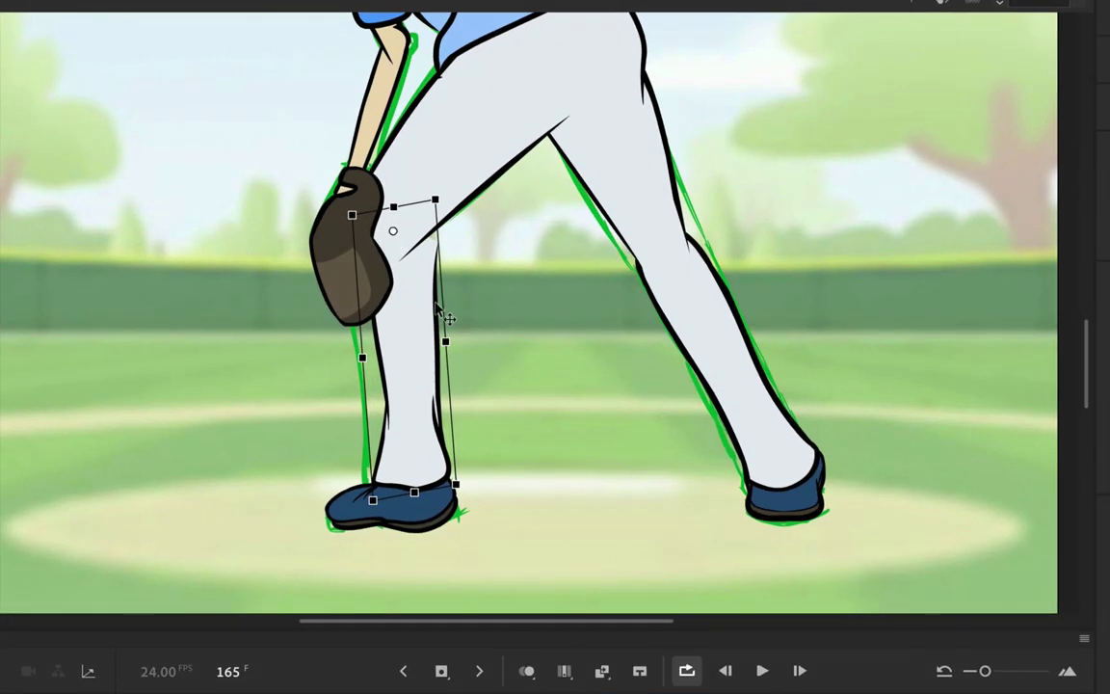
key(shift+Left)
key(shift+Left)
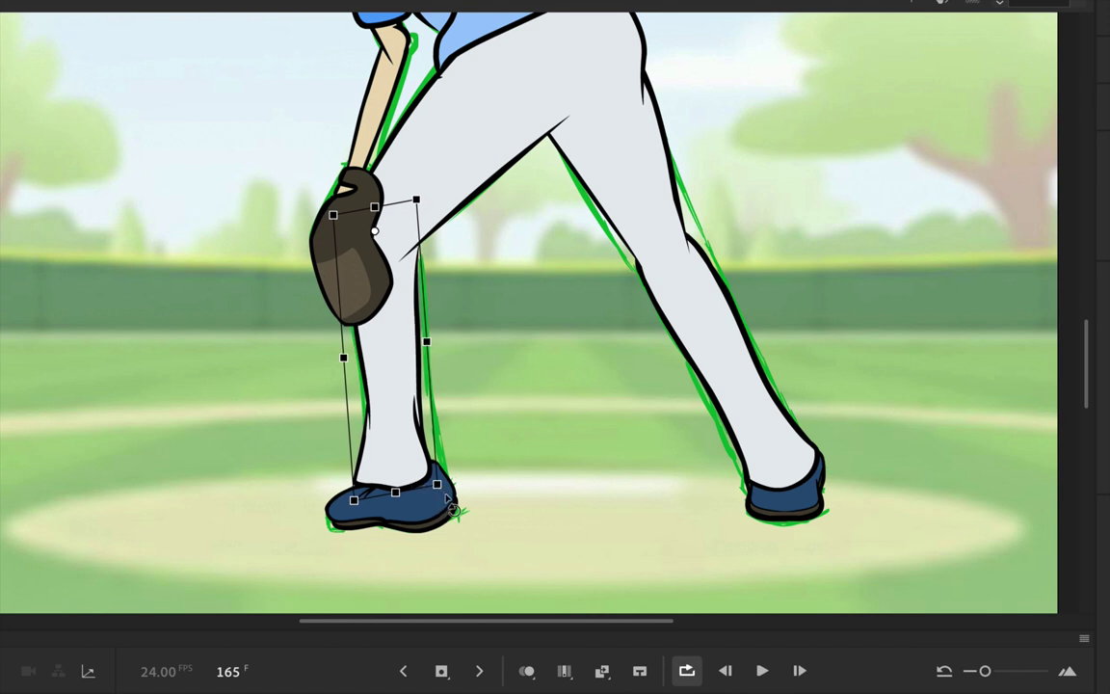
drag(418, 491, 433, 486)
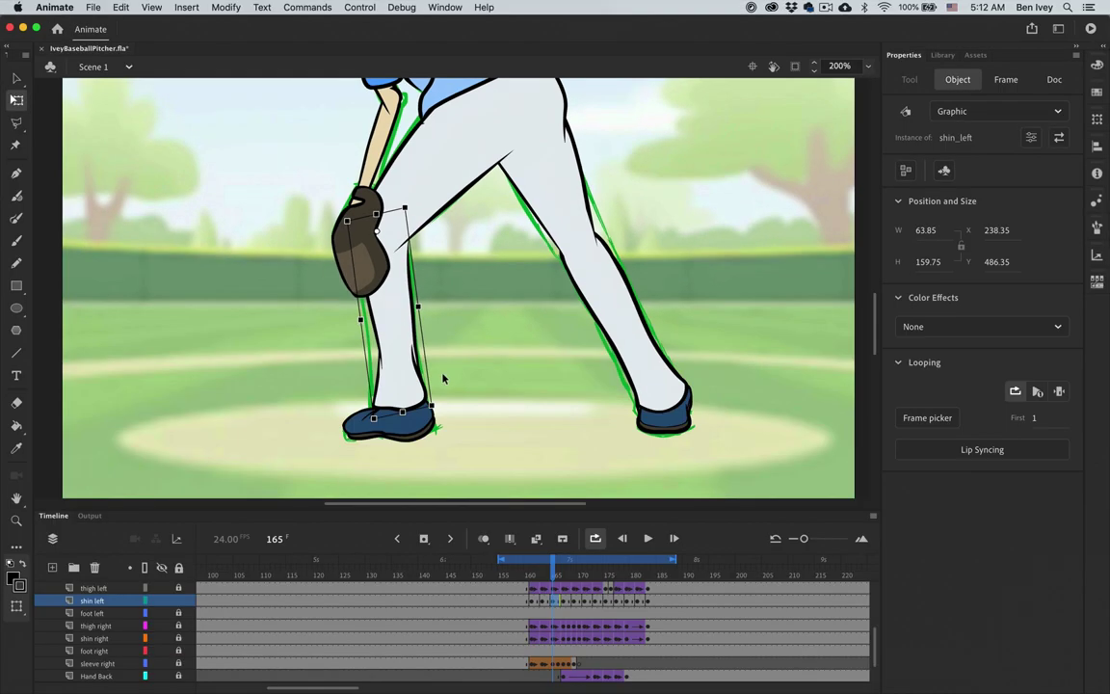
- Nudge and rotate the left shin at frame 167 until it fits the red rough sketch between knee and shoe
key(period)
key(period)
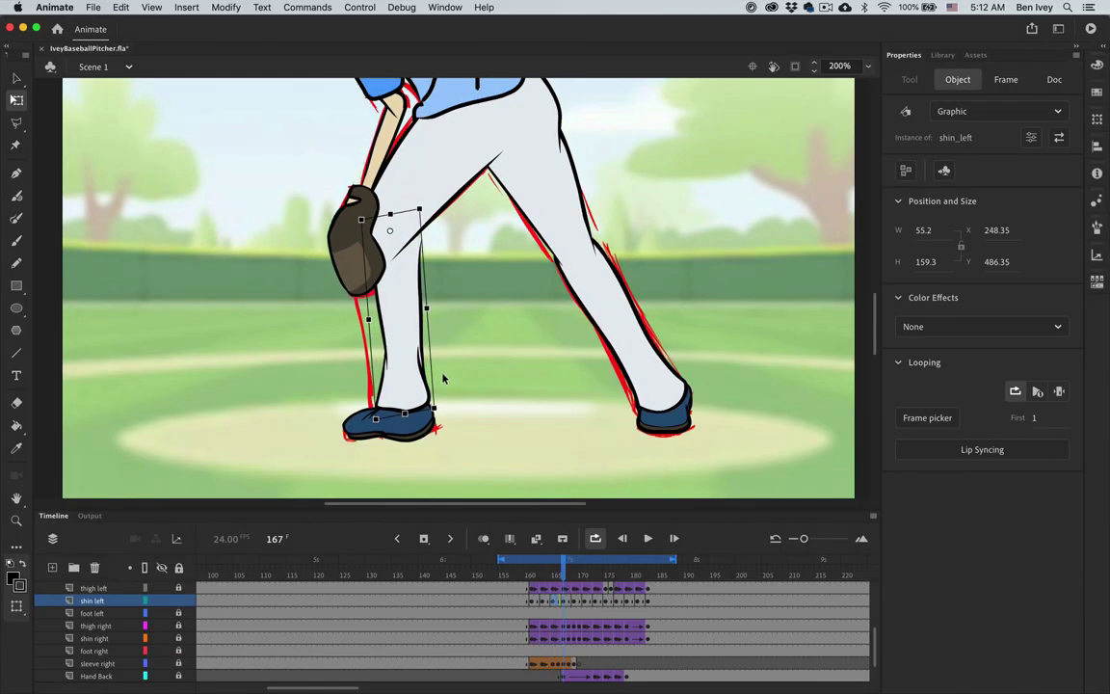
key(shift+Left)
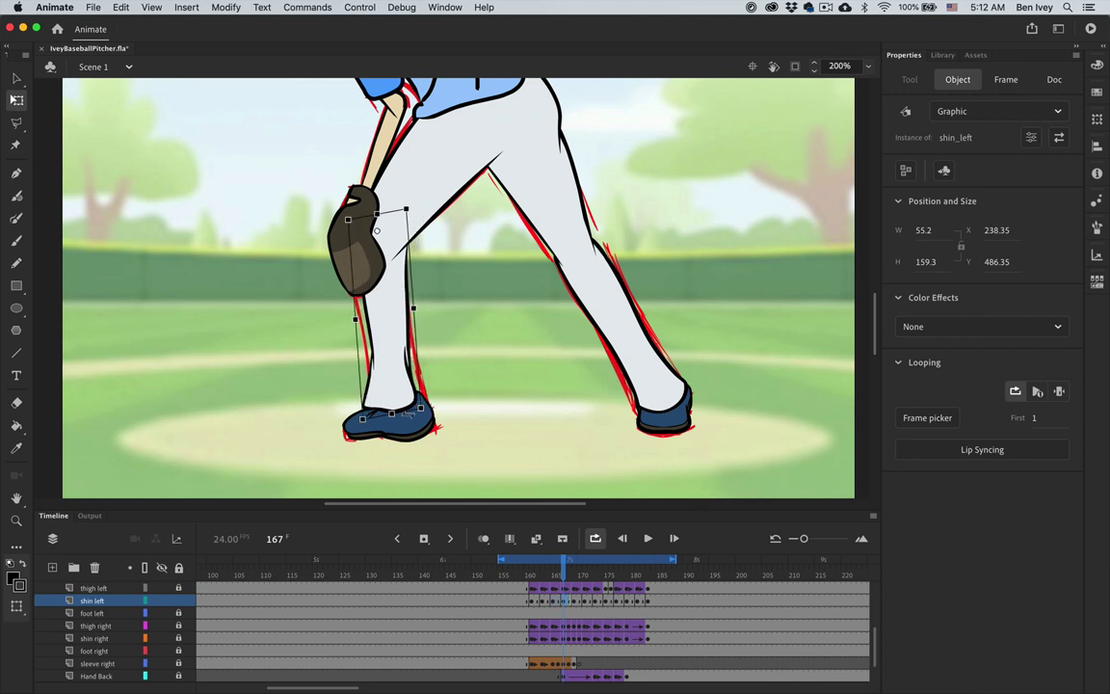
drag(416, 420, 421, 418)
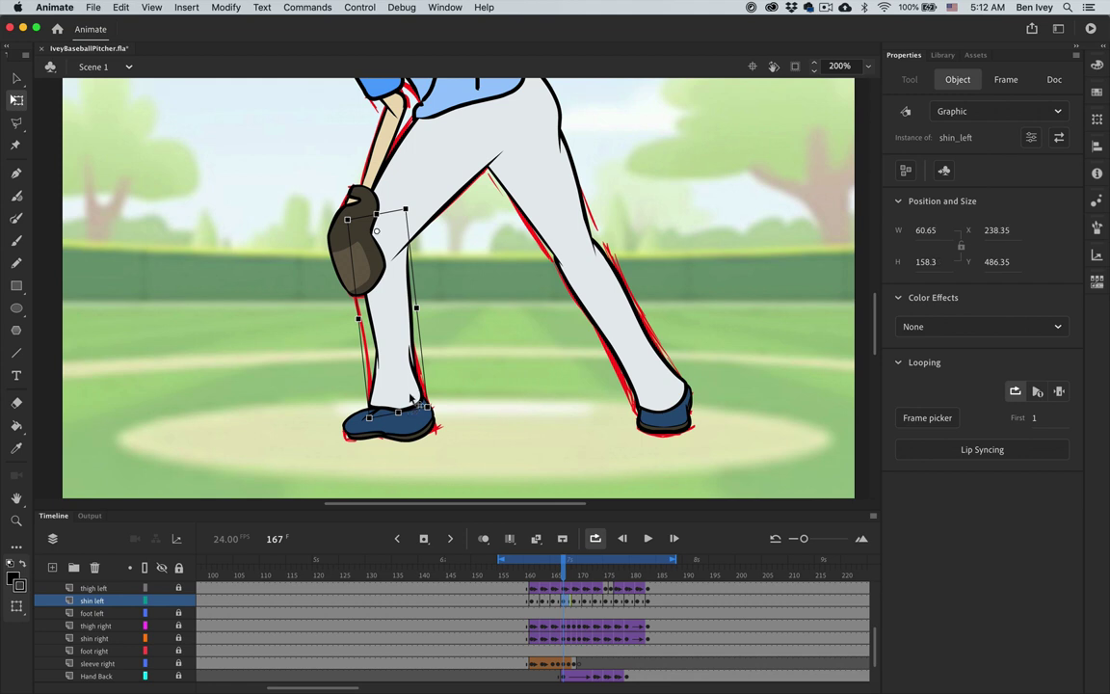
key(Left)
key(Left)
key(Left)
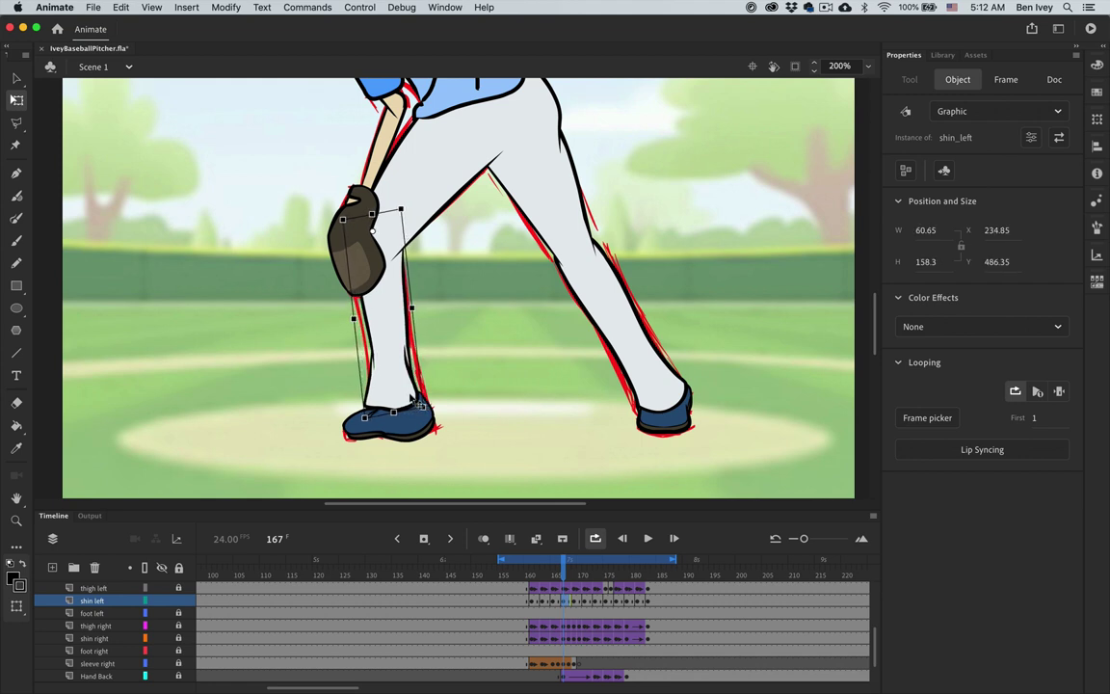
drag(410, 409, 421, 407)
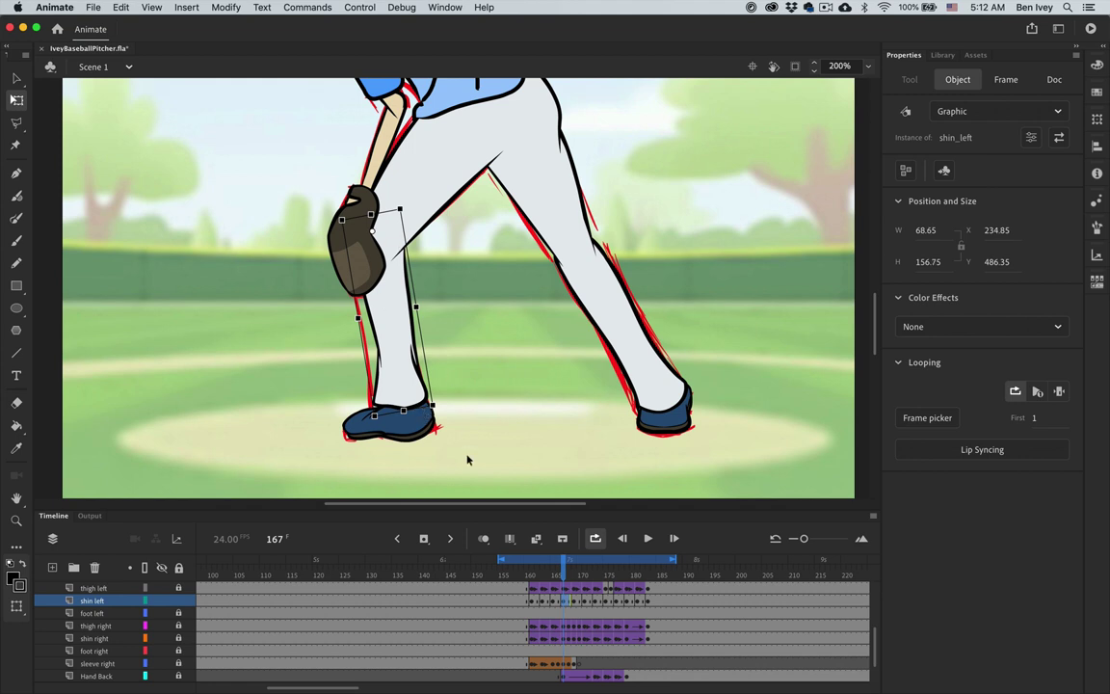
key(Left)
key(Left)
key(Left)
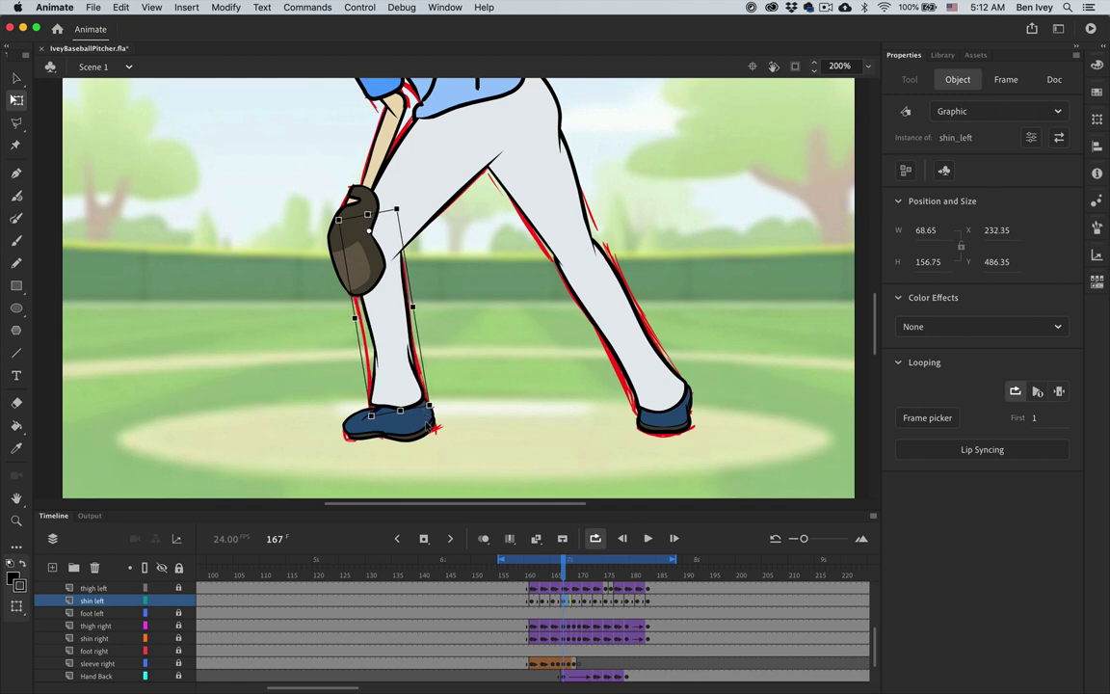
mouse_move(415, 411)
mouse_down()
mouse_move(427, 420)
mouse_move(407, 406)
mouse_up()
key(Left)
key(Left)
key(Left)
key(Left)
key(Left)
- Pose the left shin over the rough sketches at frames 171, 173 and 175
key(period)
key(period)
key(period)
key(period)
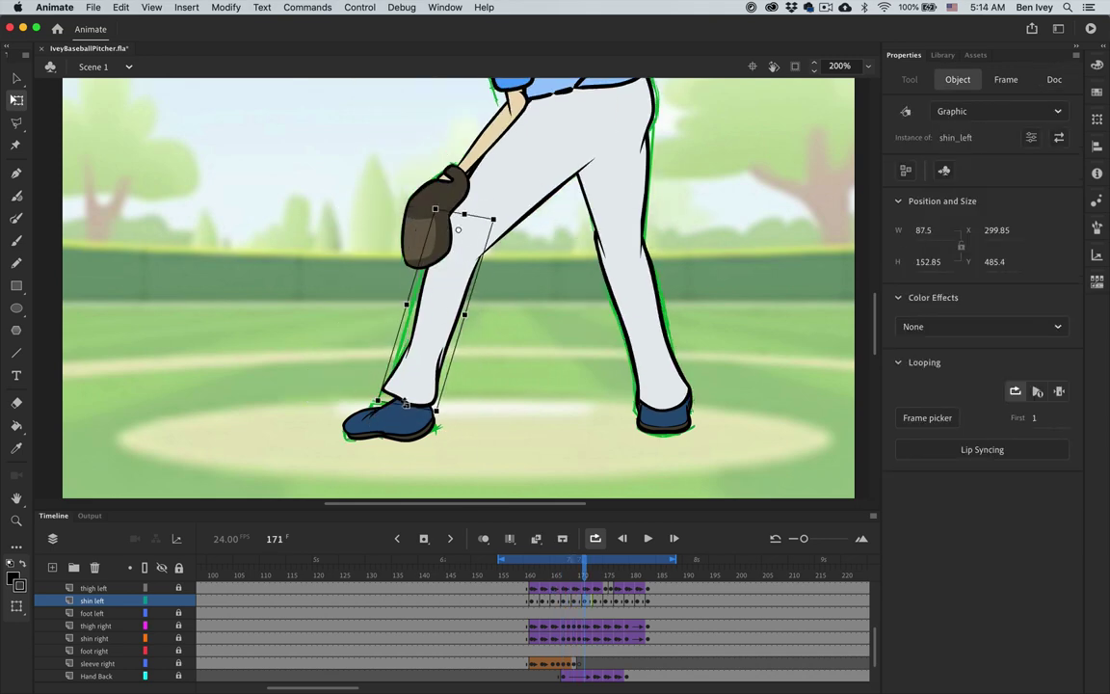
key(period)
key(period)
drag(505, 397, 410, 406)
key(period)
key(period)
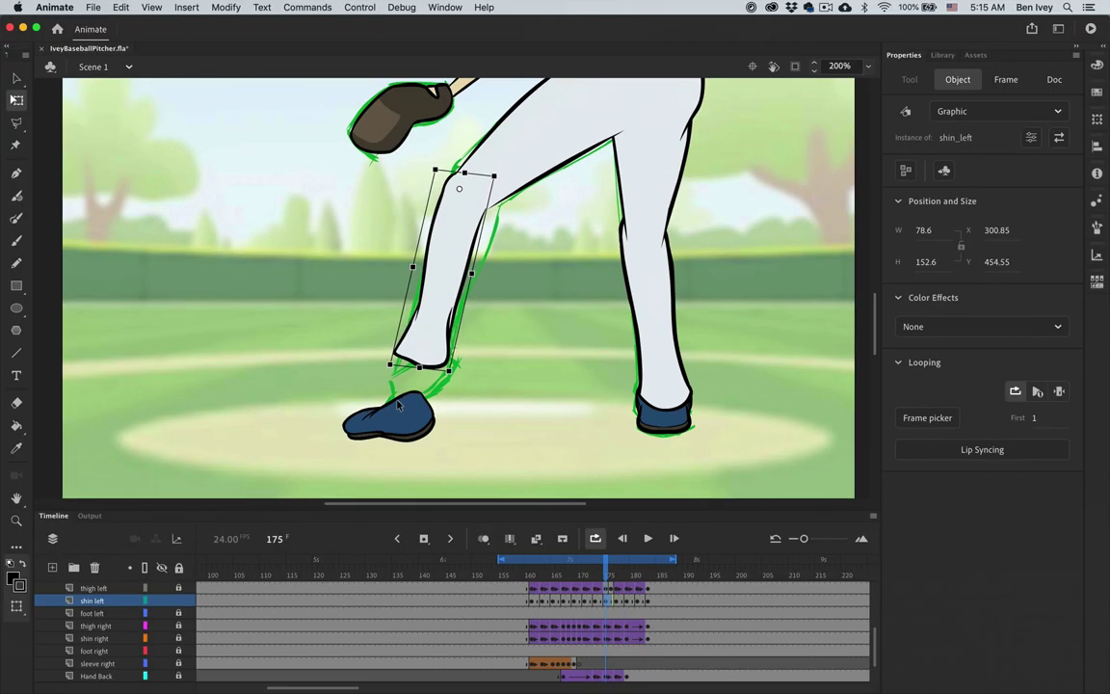
- Shorten the left shin at frame 173 to a height of about 149 to match the red rough sketch
key(comma)
key(comma)
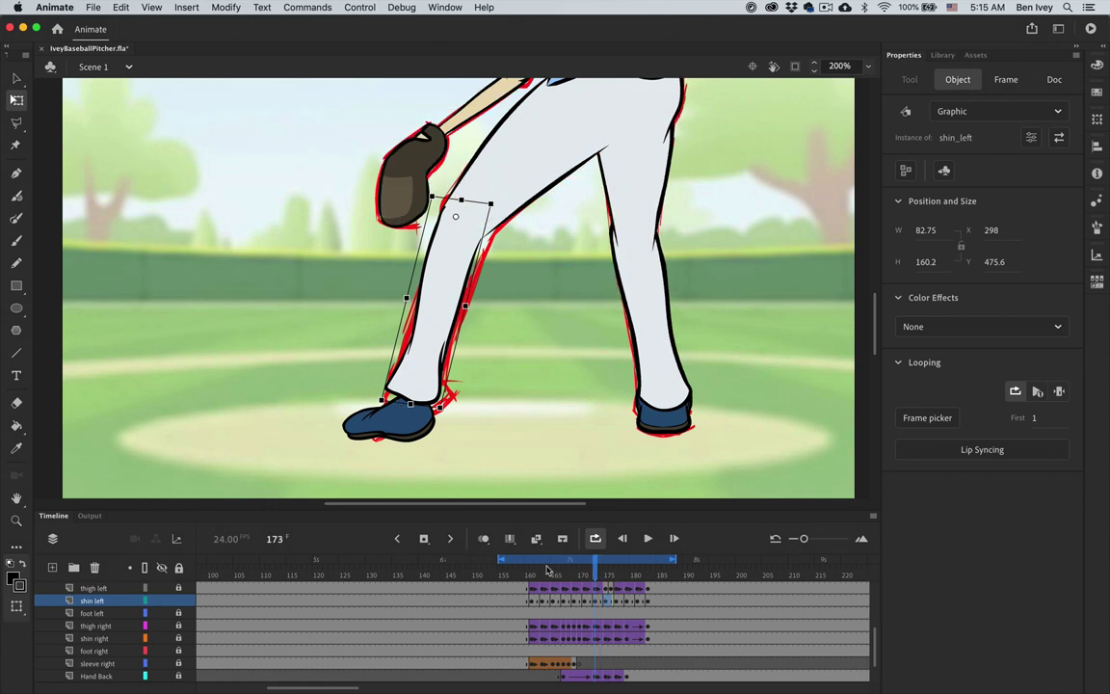
click(595, 601)
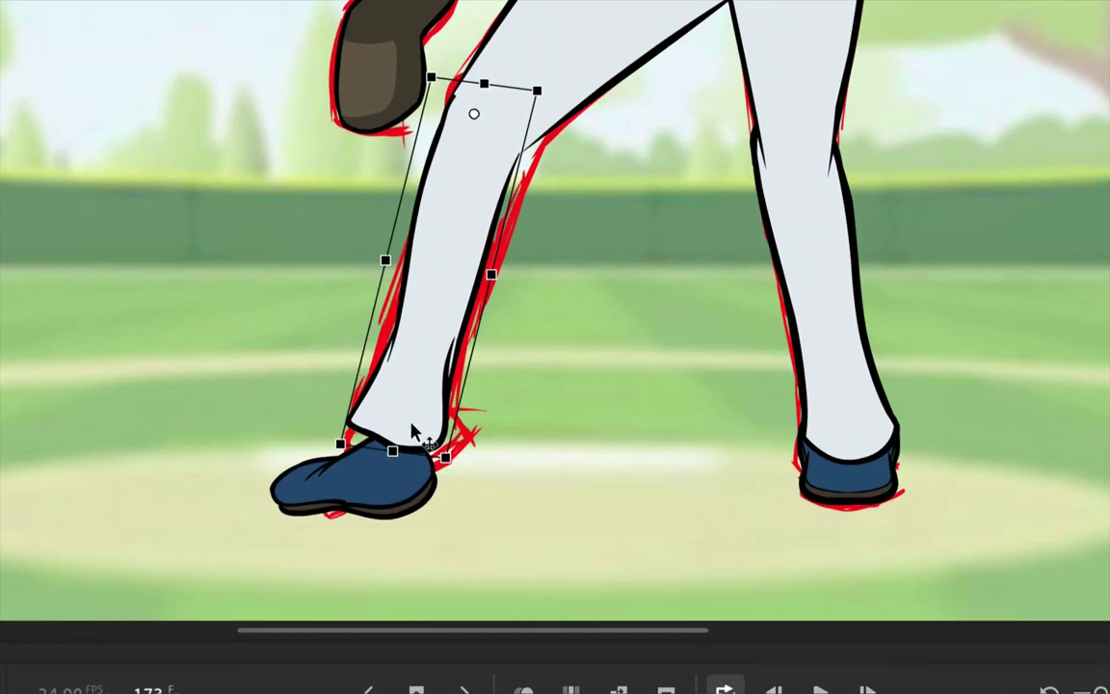
drag(393, 450, 399, 424)
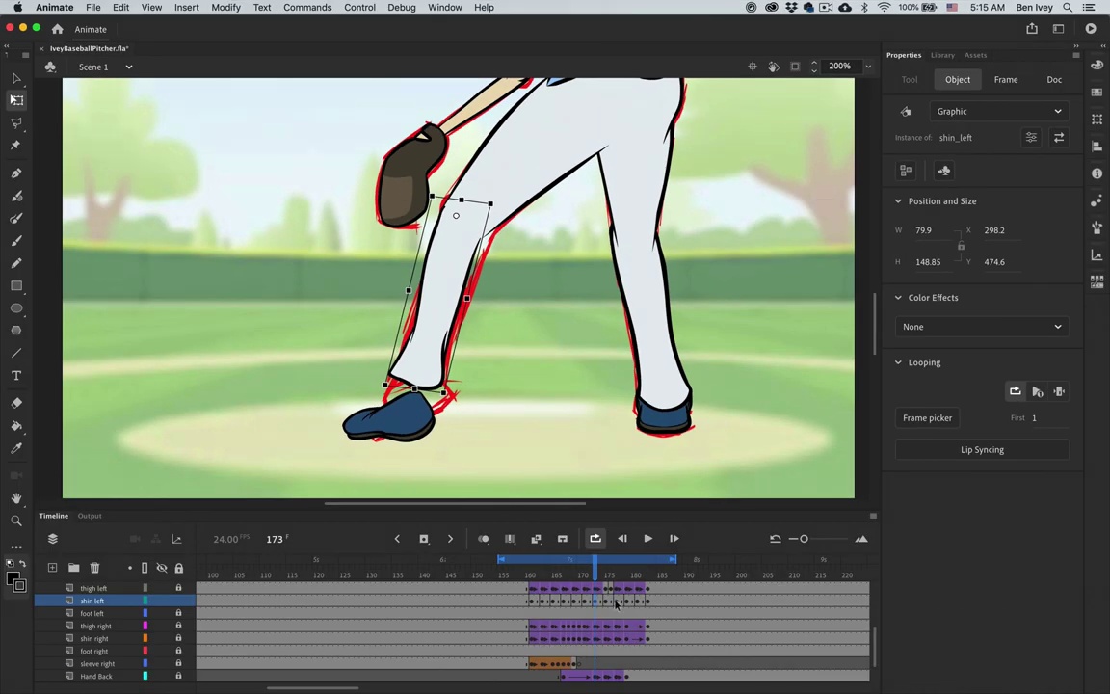
- Move the left shin up to the raised knee at frame 177 and rotate it along the red rough sketch
key(period)
key(period)
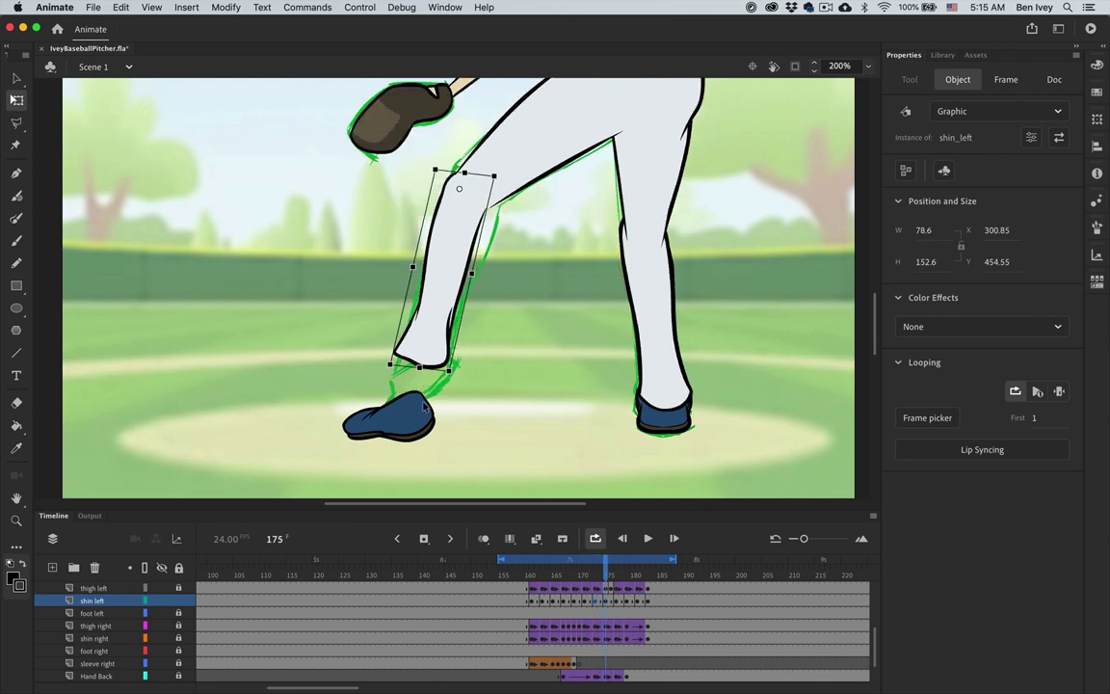
key(period)
key(period)
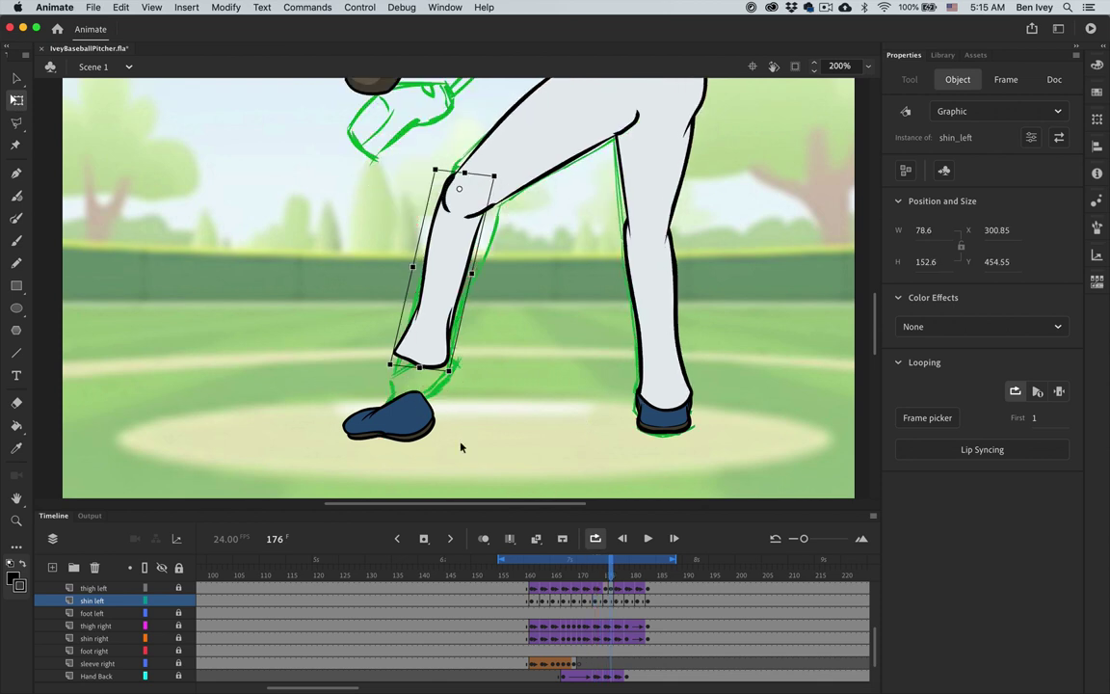
scroll(497, 301, up, 3)
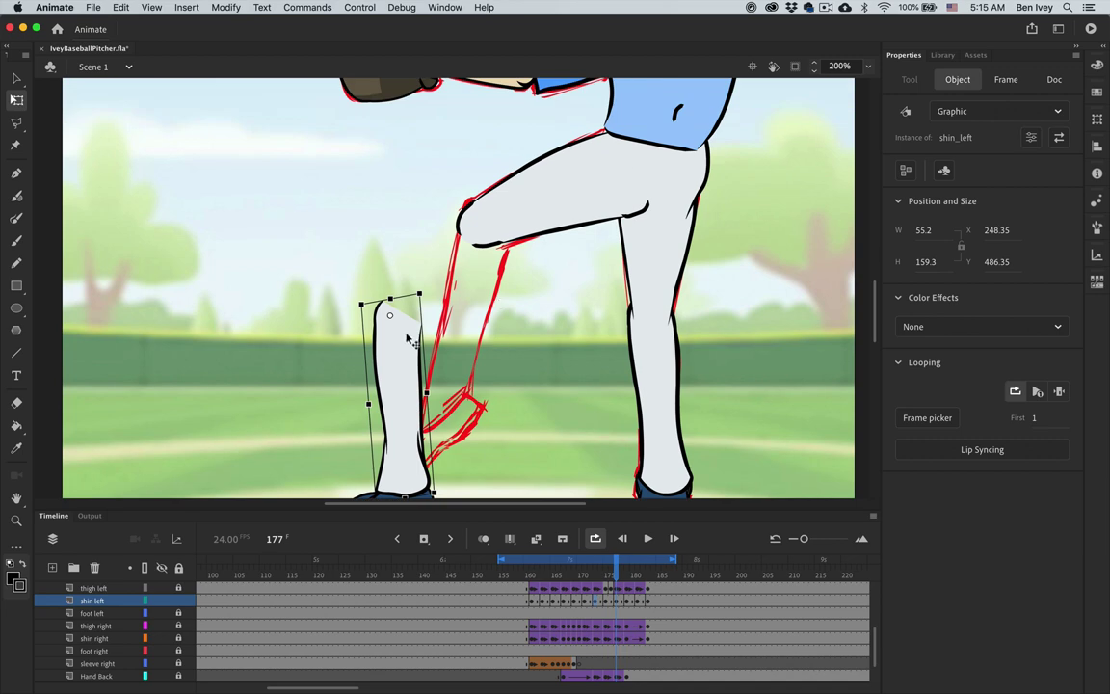
drag(402, 352, 479, 265)
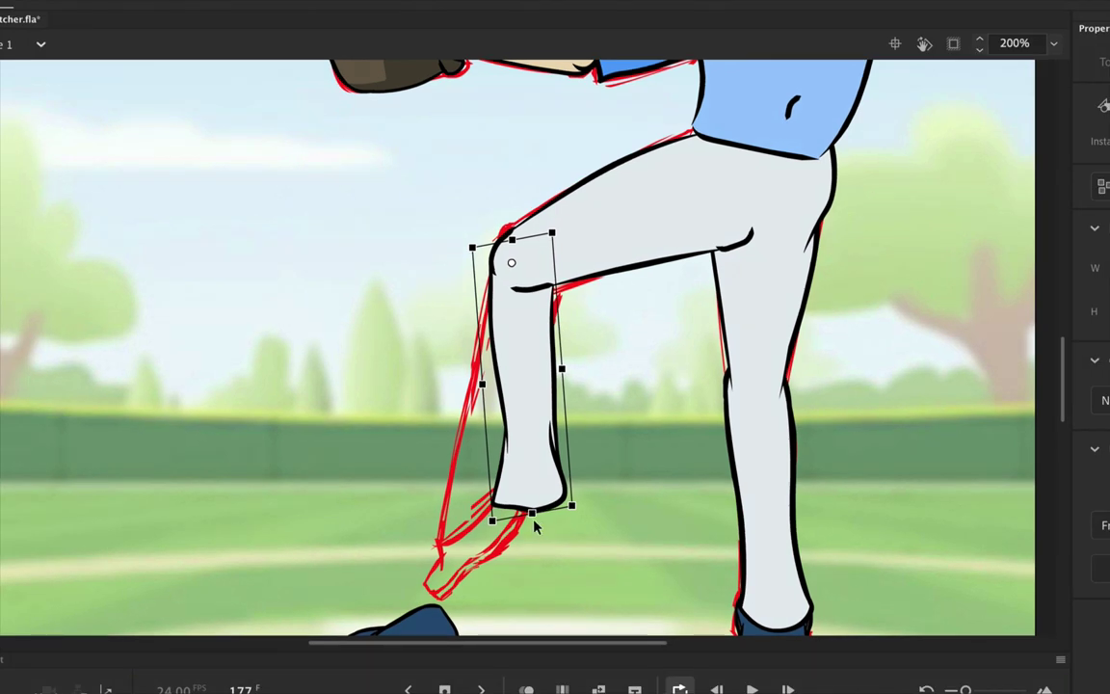
mouse_move(491, 535)
mouse_down()
mouse_move(433, 523)
mouse_move(475, 519)
mouse_up()
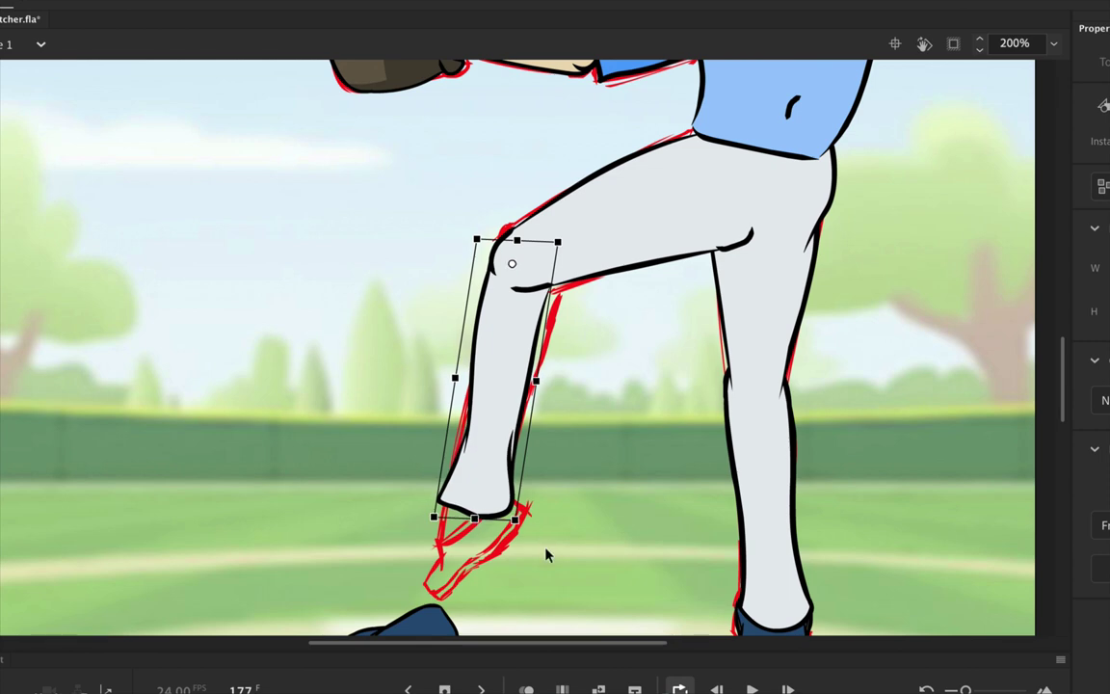
- Place the left shin under the raised knee at frame 179 and rotate it to fit the green rough sketch
key(period)
key(period)
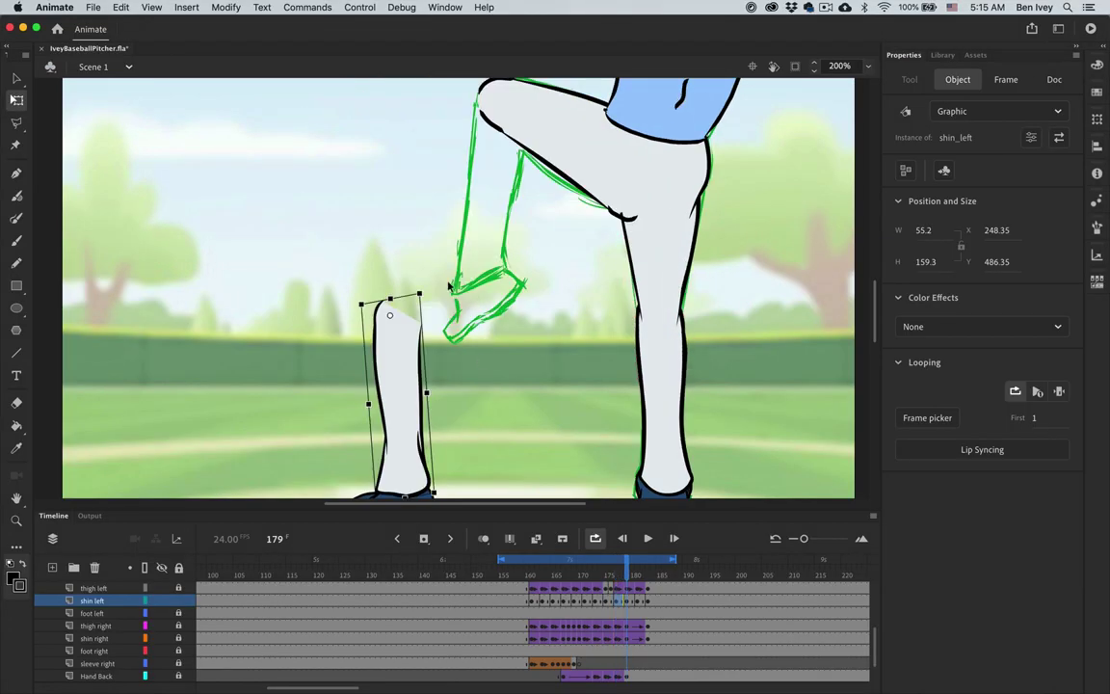
drag(433, 344, 519, 144)
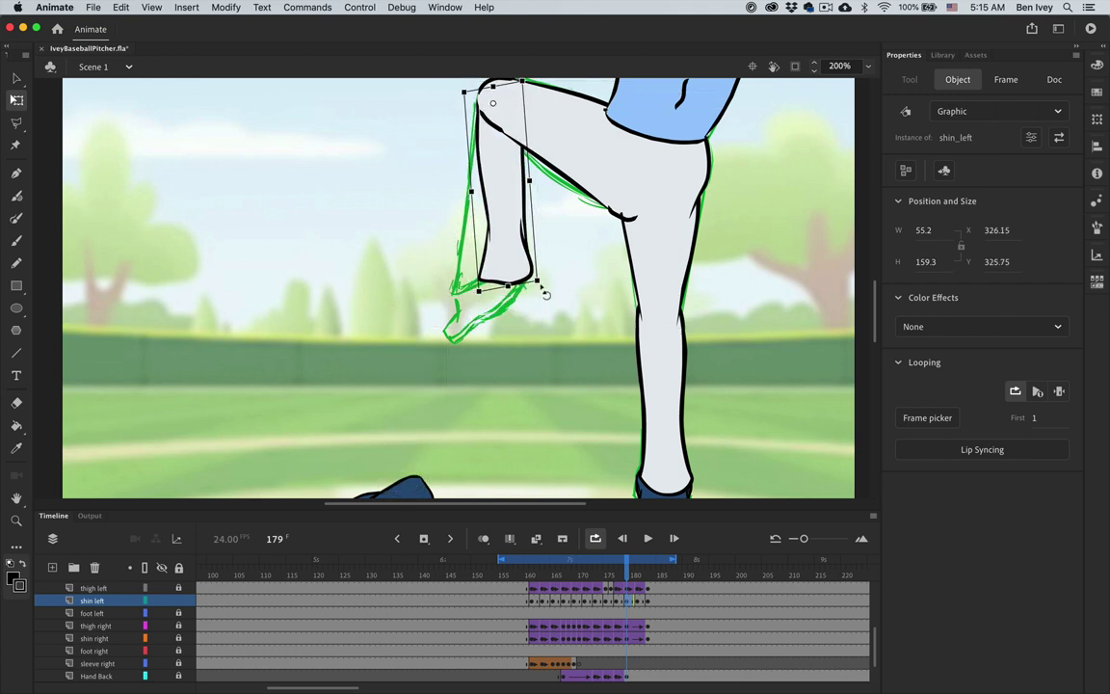
drag(536, 285, 519, 301)
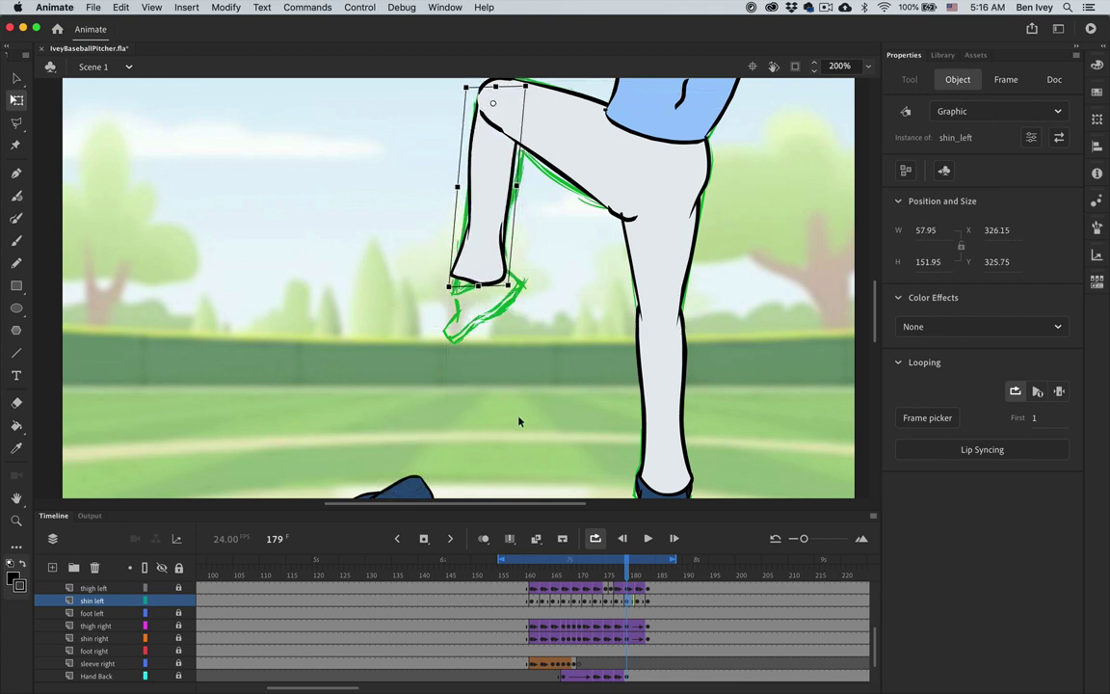
- Attach the left shin to the raised knee at frame 181 and rotate it to follow the green rough sketch
key(period)
key(period)
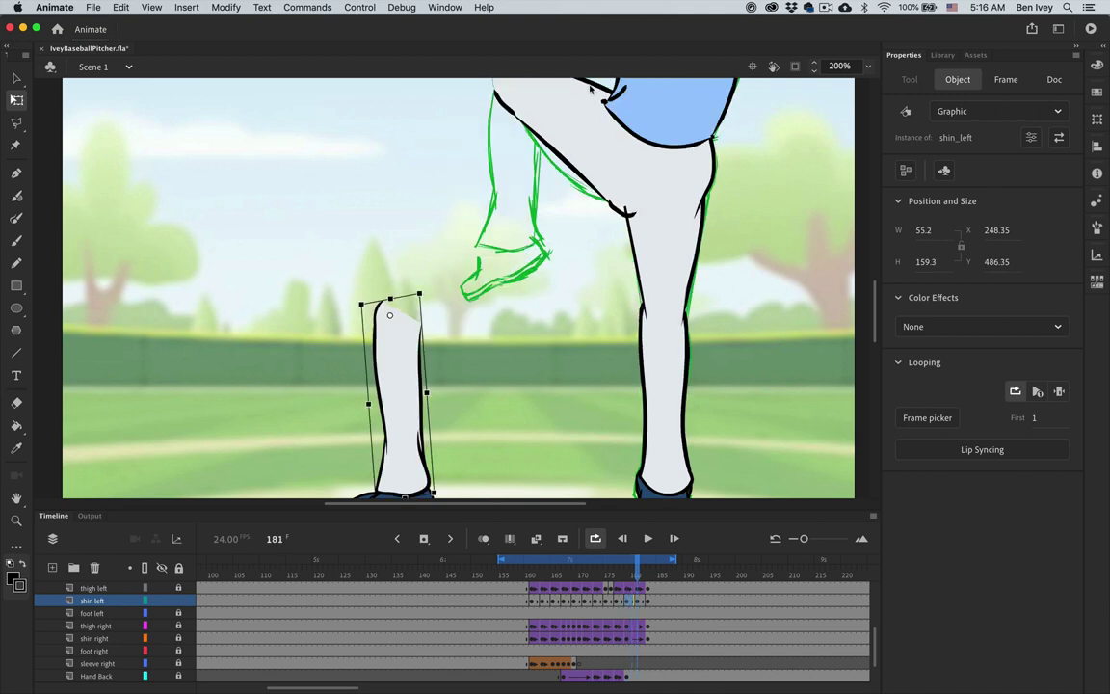
drag(397, 354, 508, 156)
scroll(508, 156, up, 3)
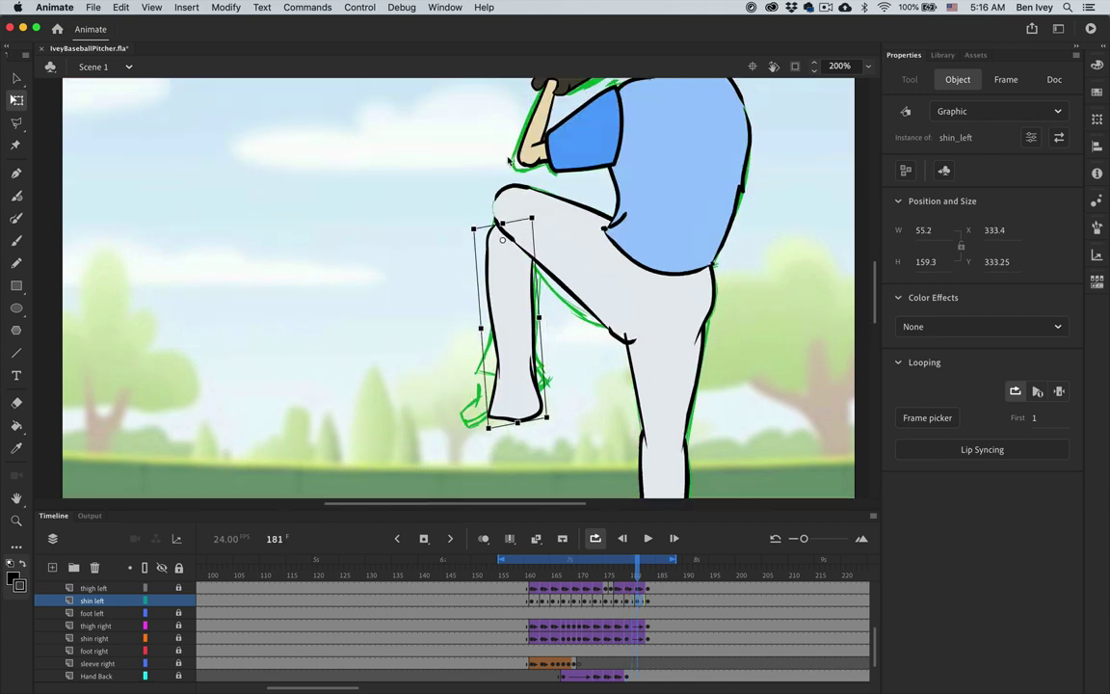
drag(510, 270, 520, 246)
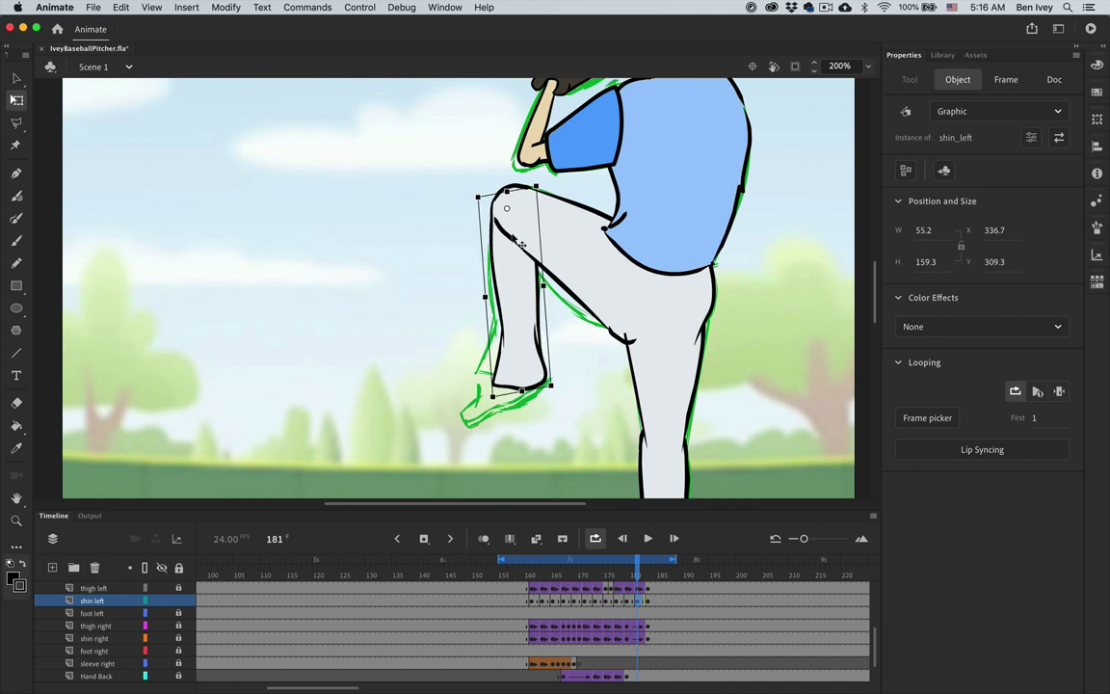
drag(561, 400, 550, 403)
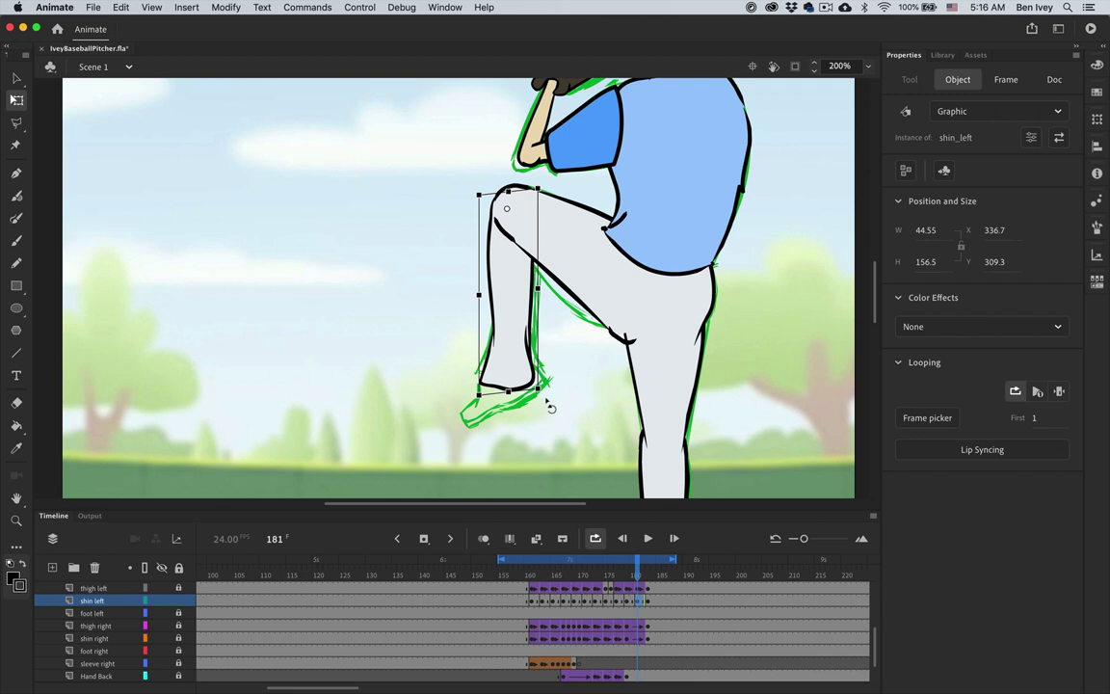
- Attach the left shin to the raised knee at frame 183 and rotate it to fit the blue rough sketch
key(period)
key(period)
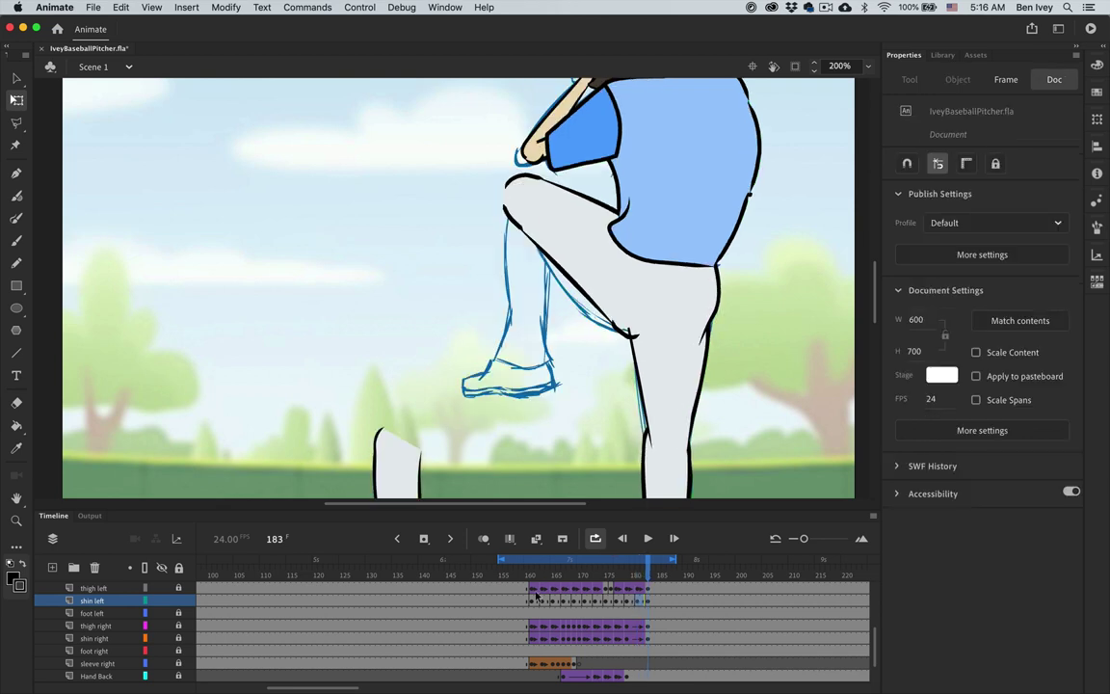
drag(403, 477, 518, 220)
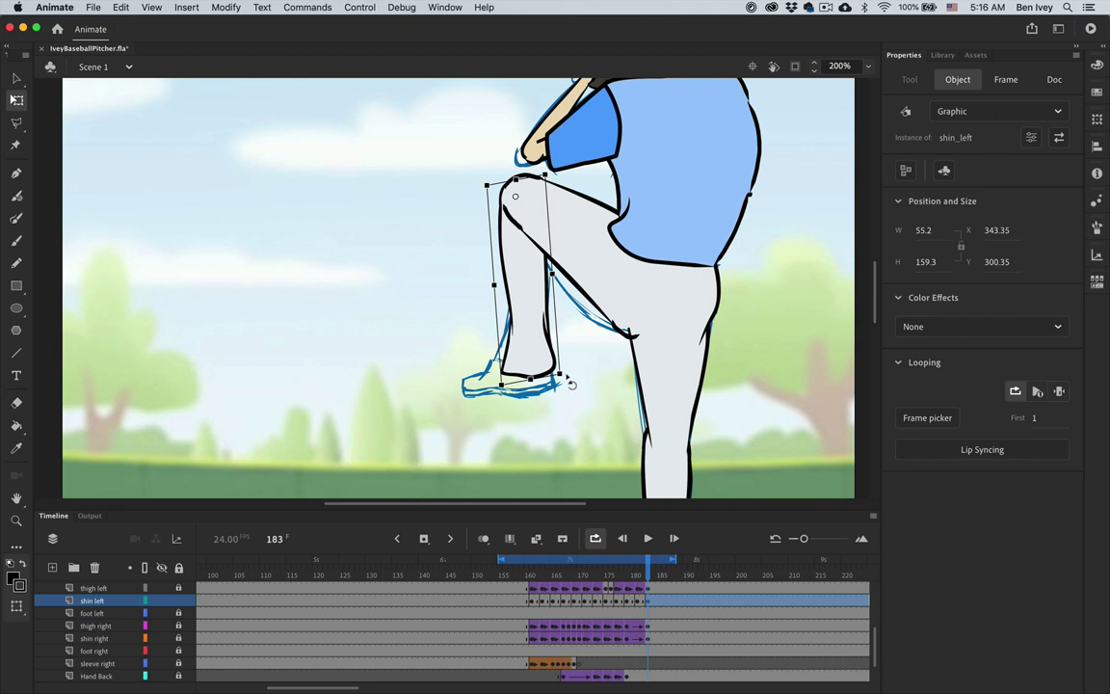
drag(564, 391, 562, 395)
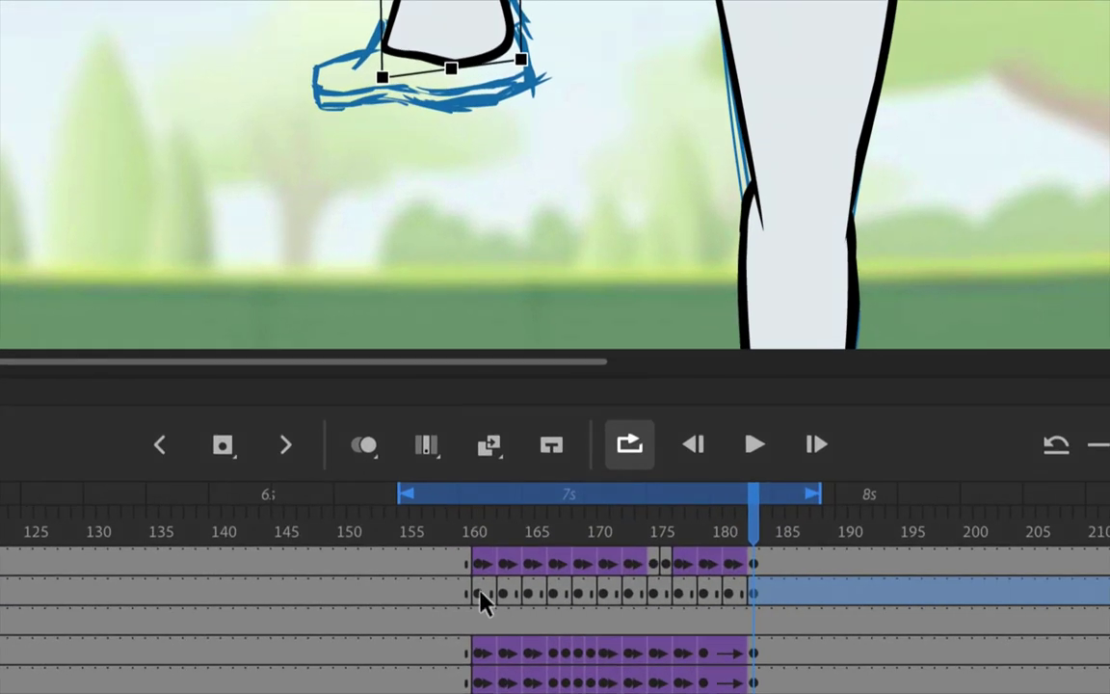
- Create classic tweens across the left shin's keyframes from frame 161 to 181
click(532, 603)
double_click(720, 596)
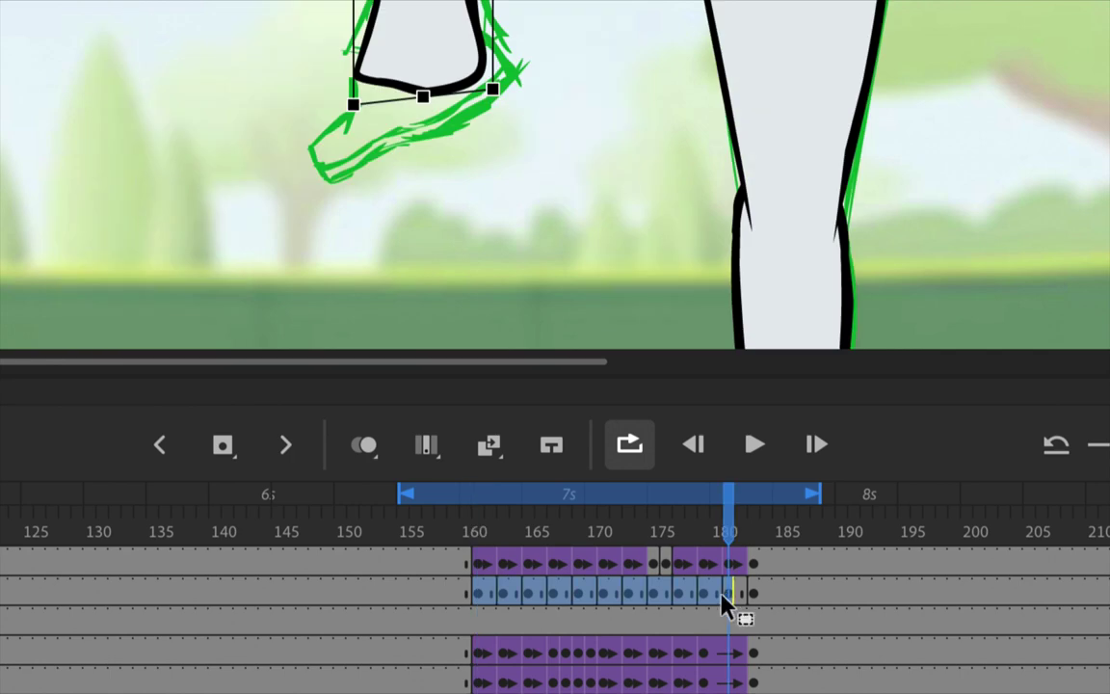
right_click(665, 597)
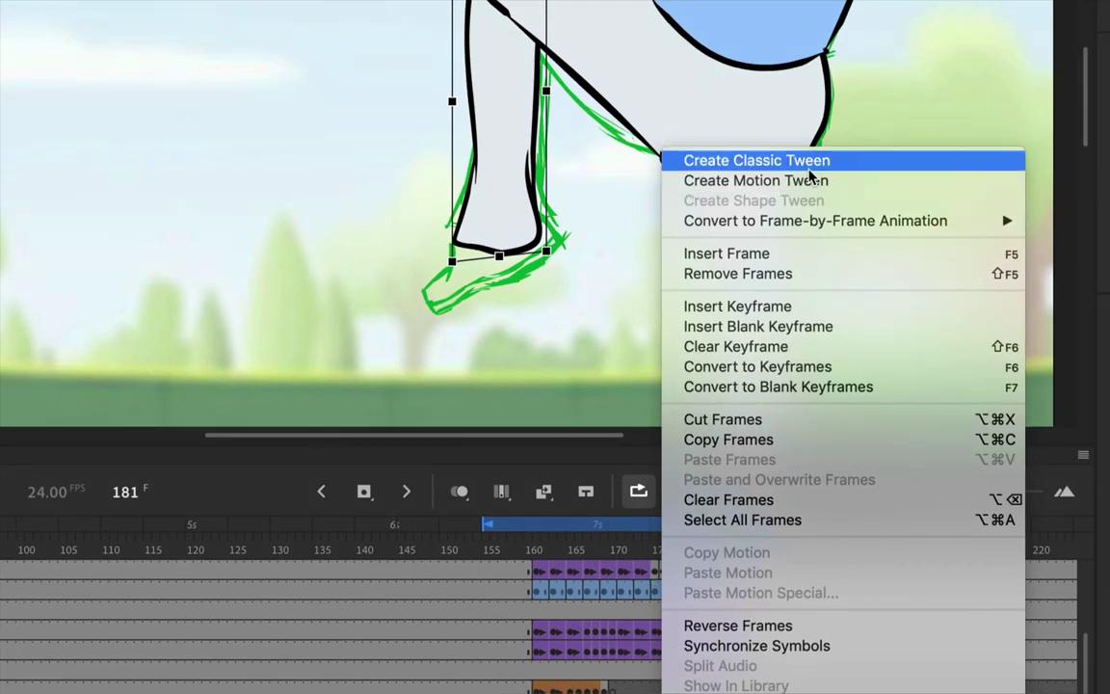
click(737, 162)
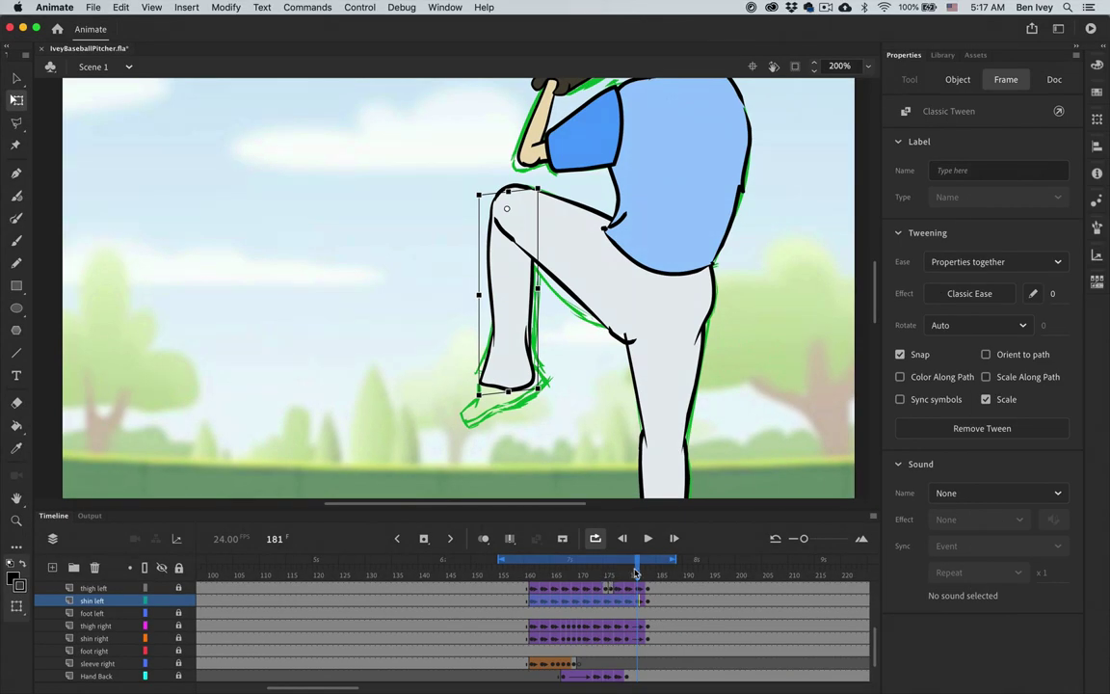
- Examine the tweened left shin frame by frame from 159 to 176, checking how it joins the thigh
drag(636, 574, 522, 575)
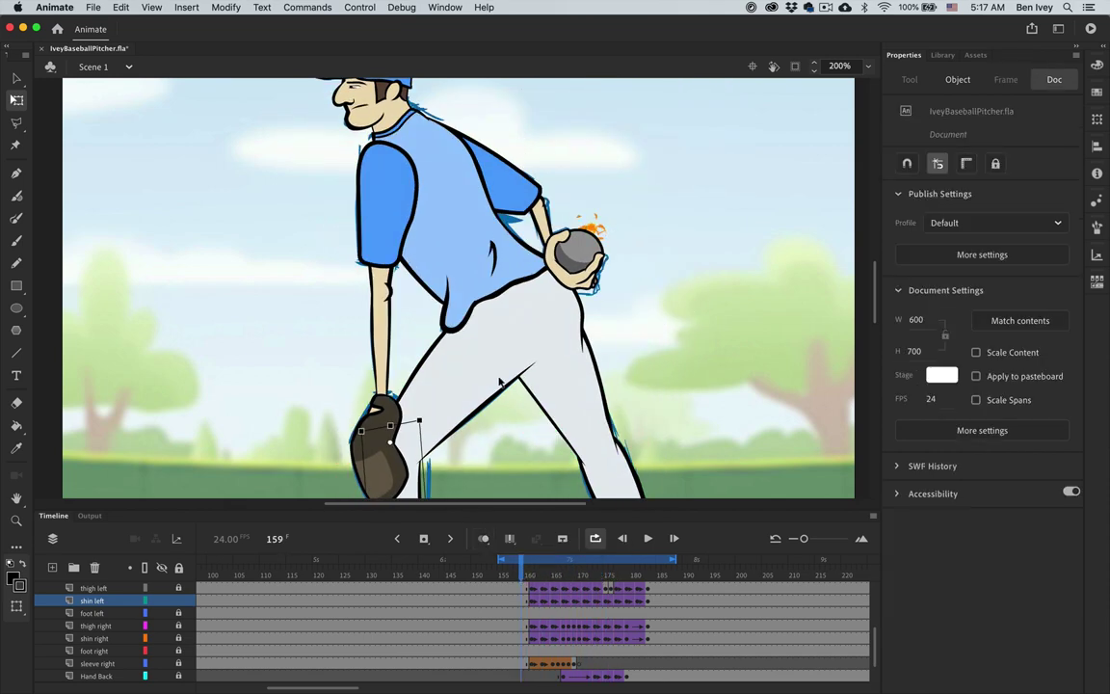
scroll(499, 381, down, 5)
scroll(499, 381, up, 2)
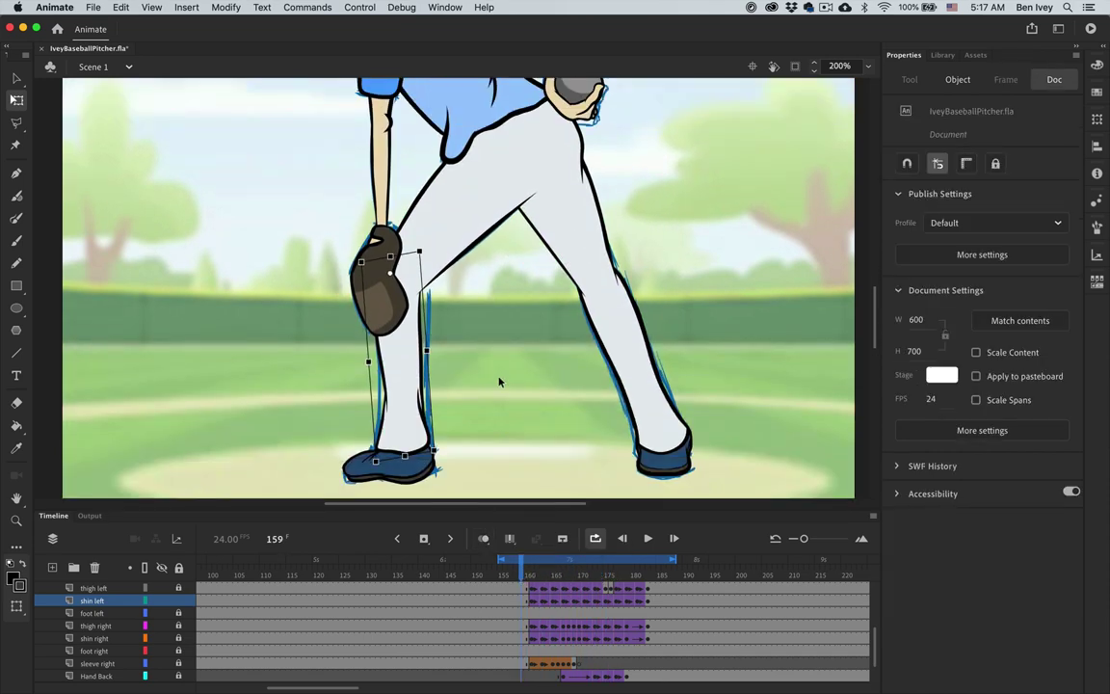
key(super+1)
key(period)
key(period)
key(period)
key(period)
key(period)
key(period)
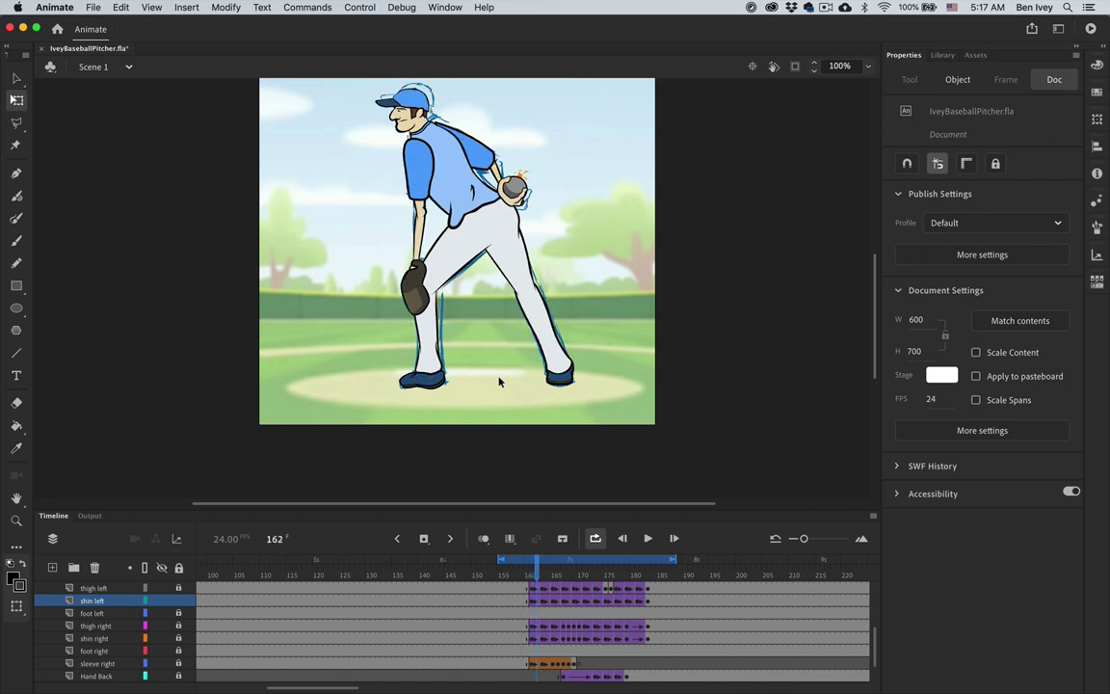
key(period)
key(period)
key(period)
key(period)
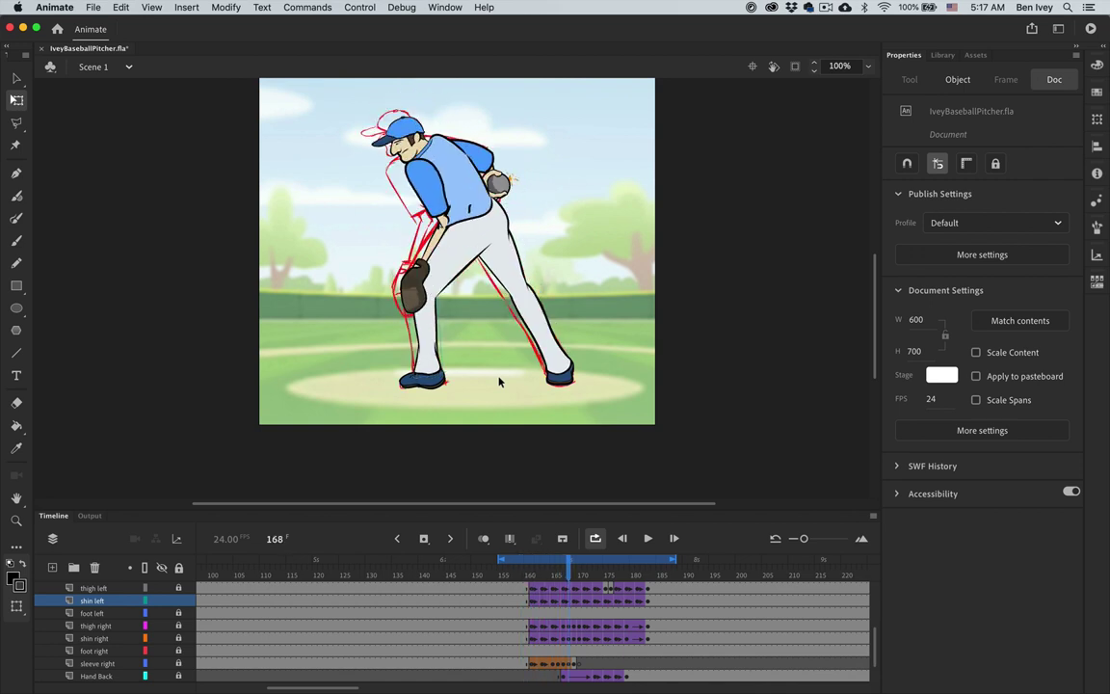
key(period)
key(period)
key(period)
key(period)
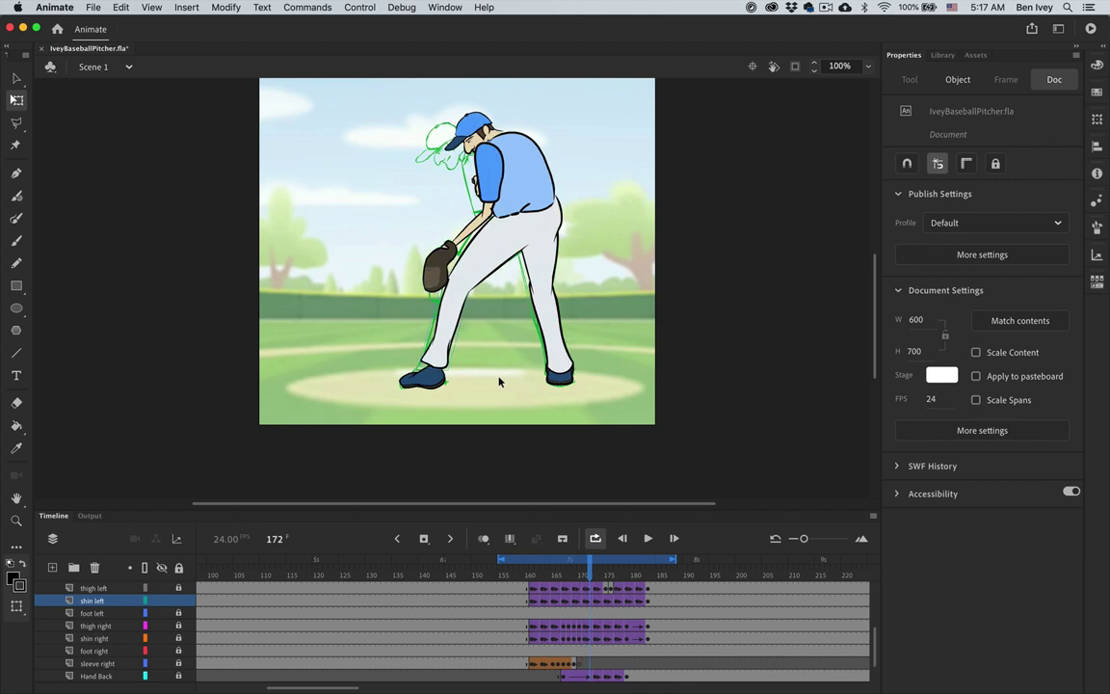
key(period)
key(period)
key(period)
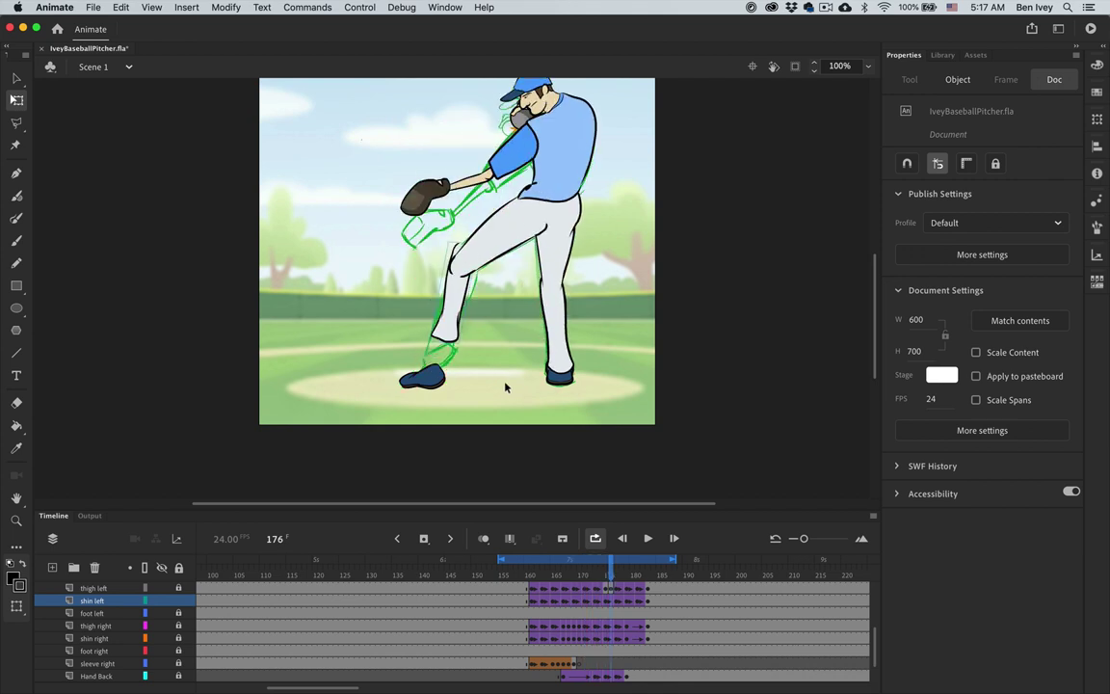
- Move the left shin down onto the knee at frame 176 and shorten it to a height of about 149
click(611, 602)
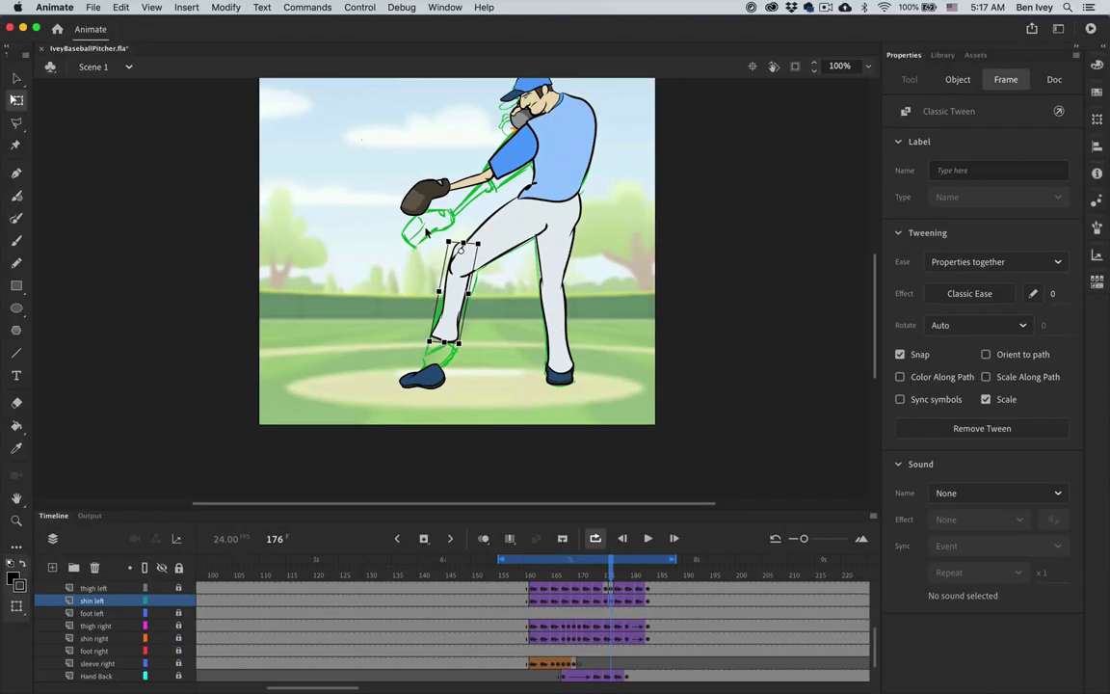
key(super+=)
key(super+=)
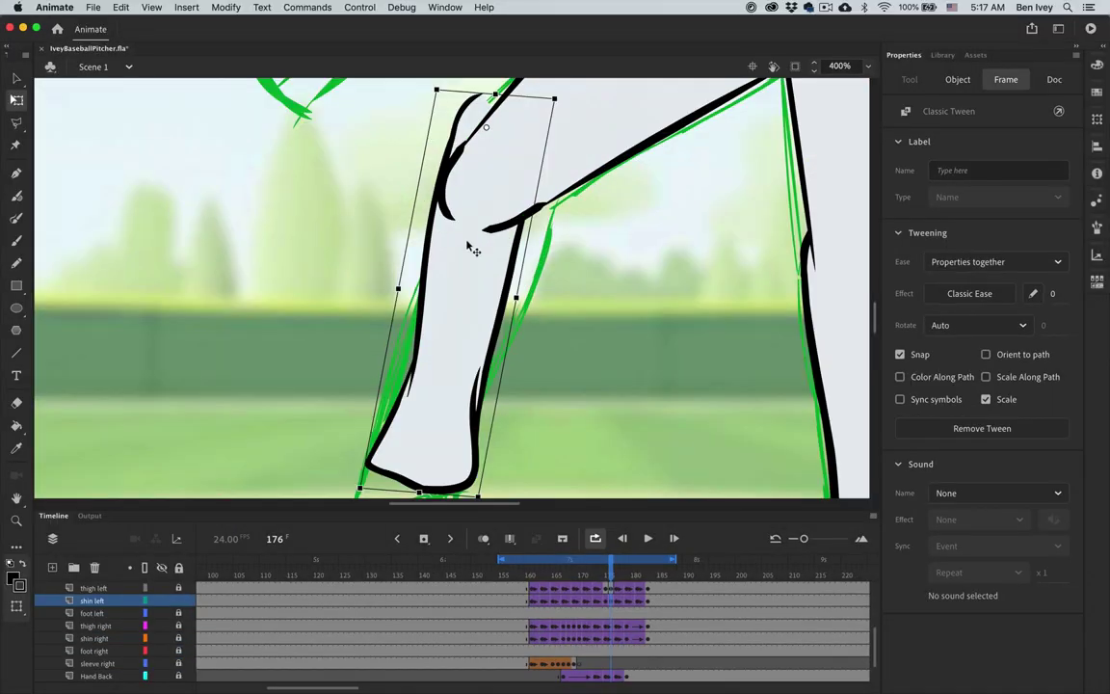
key(super+minus)
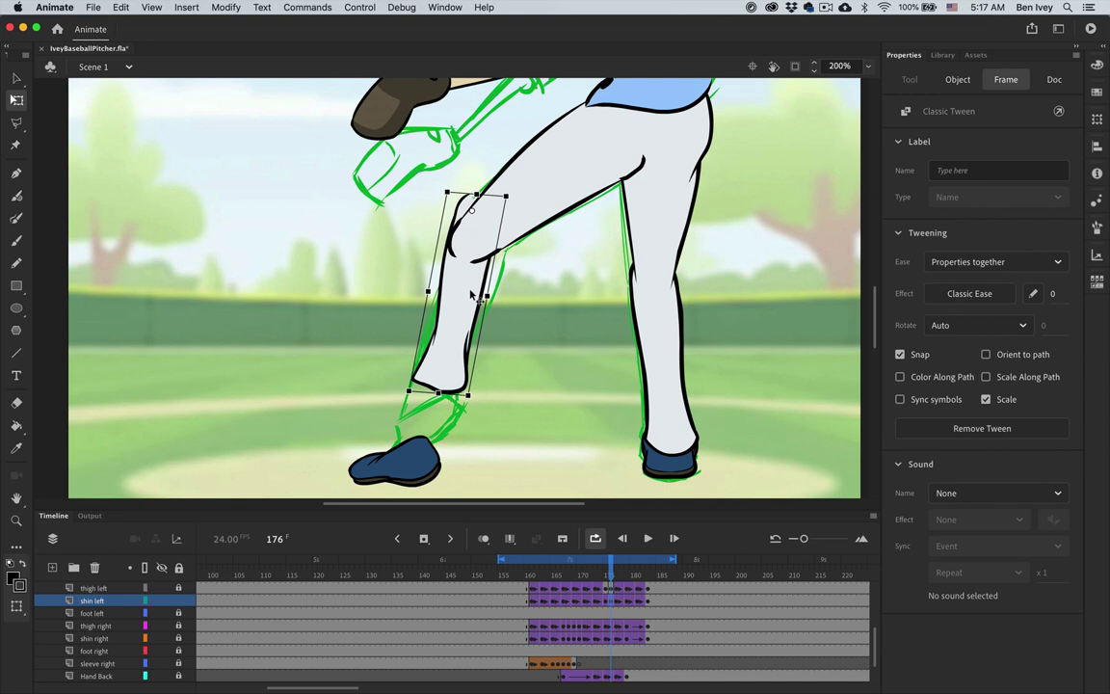
drag(469, 305, 469, 311)
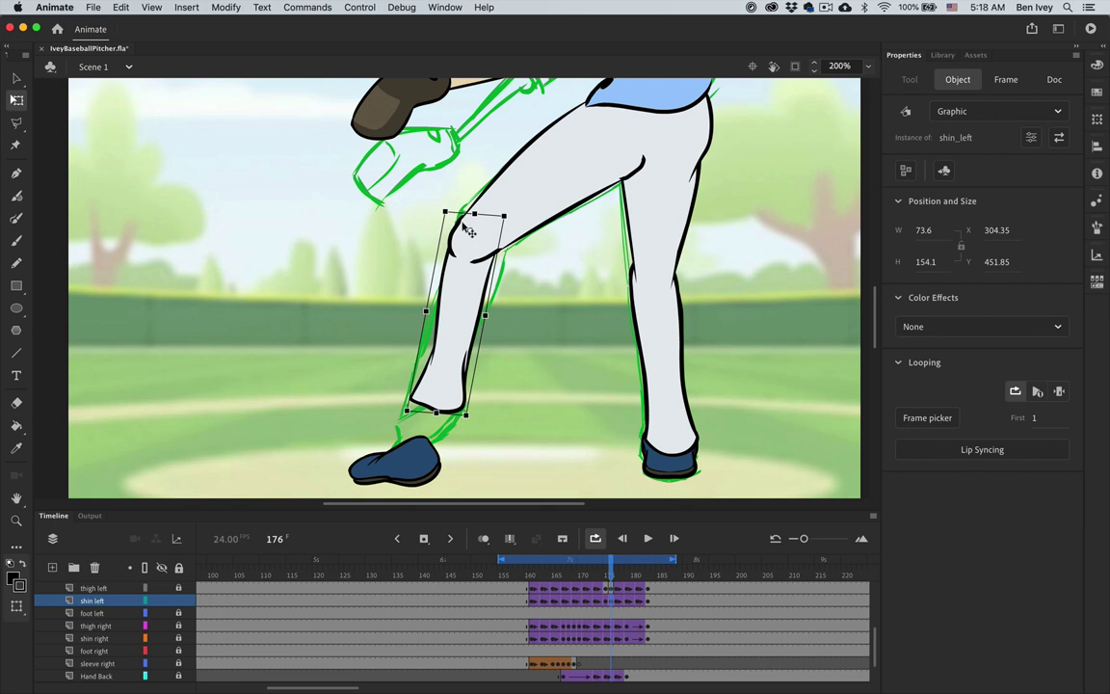
drag(436, 412, 452, 376)
key(Left)
key(Left)
key(Down)
key(Down)
key(Down)
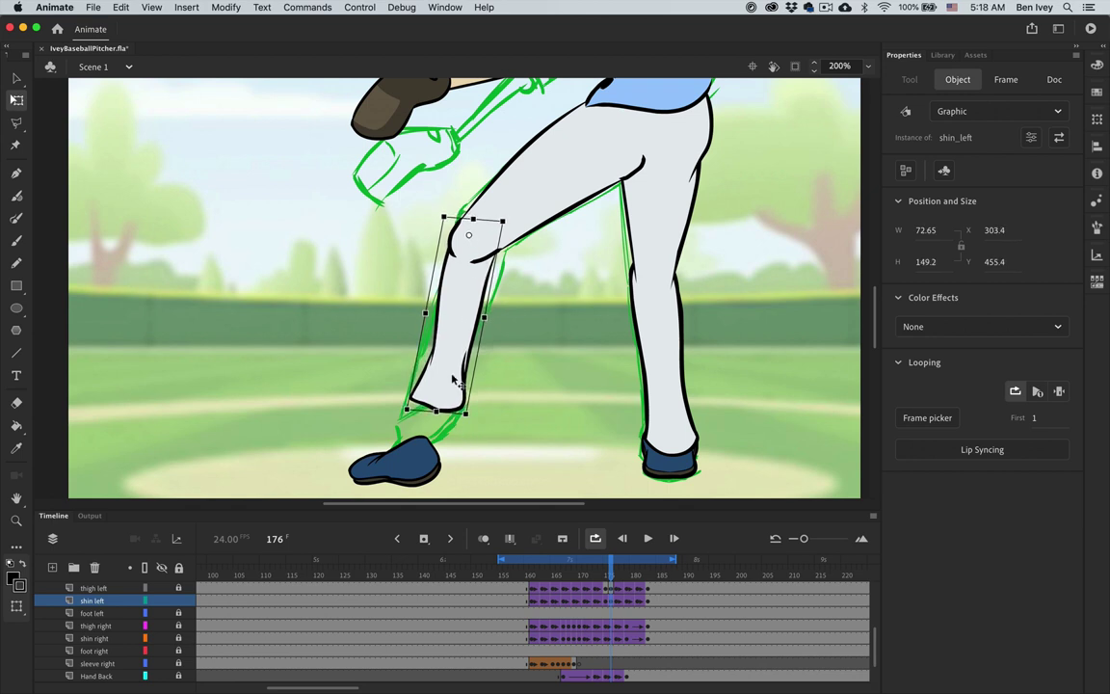
key(comma)
key(period)
- Shift the left shin onto the raised knee at frame 178 and rotate it slightly to a width of about 60
key(period)
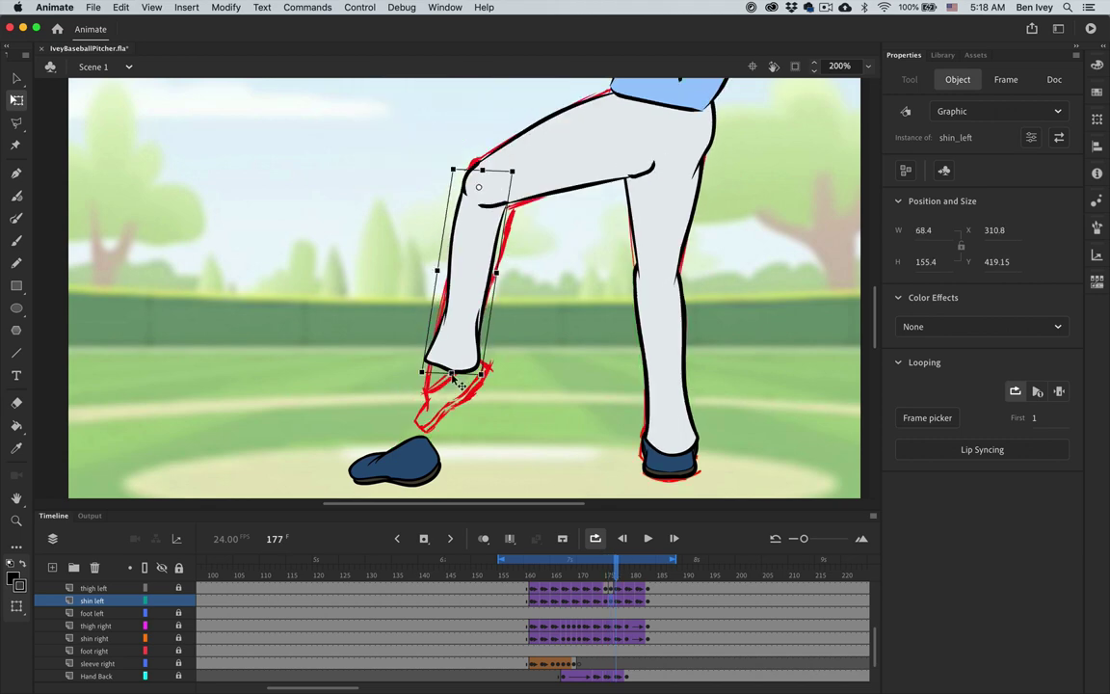
key(period)
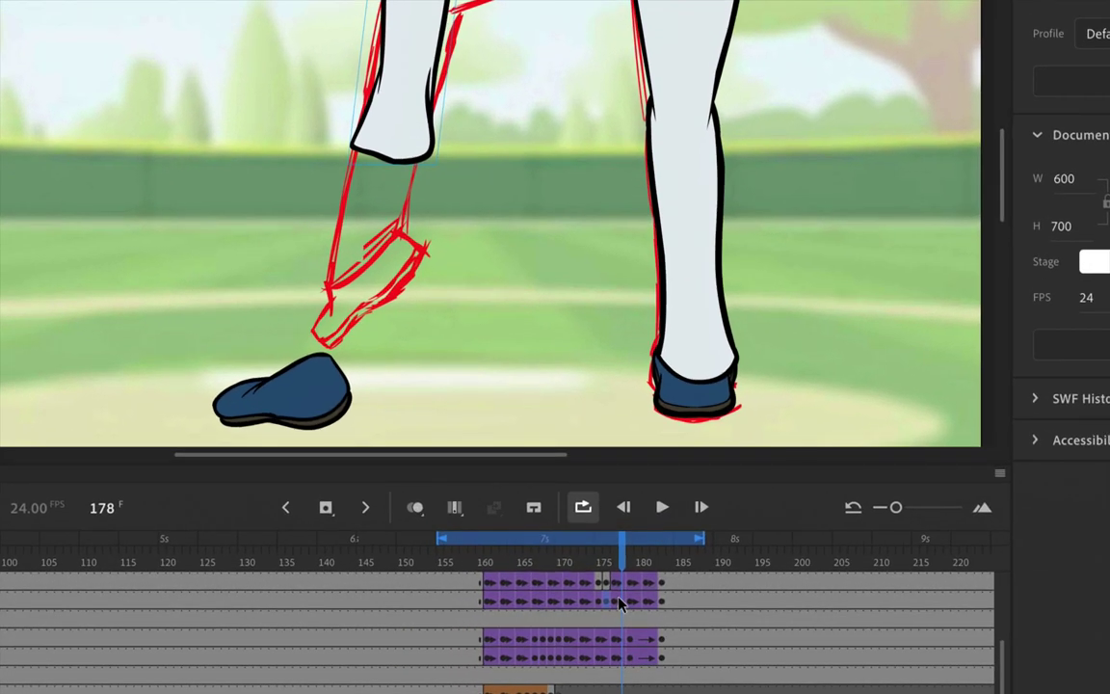
click(621, 602)
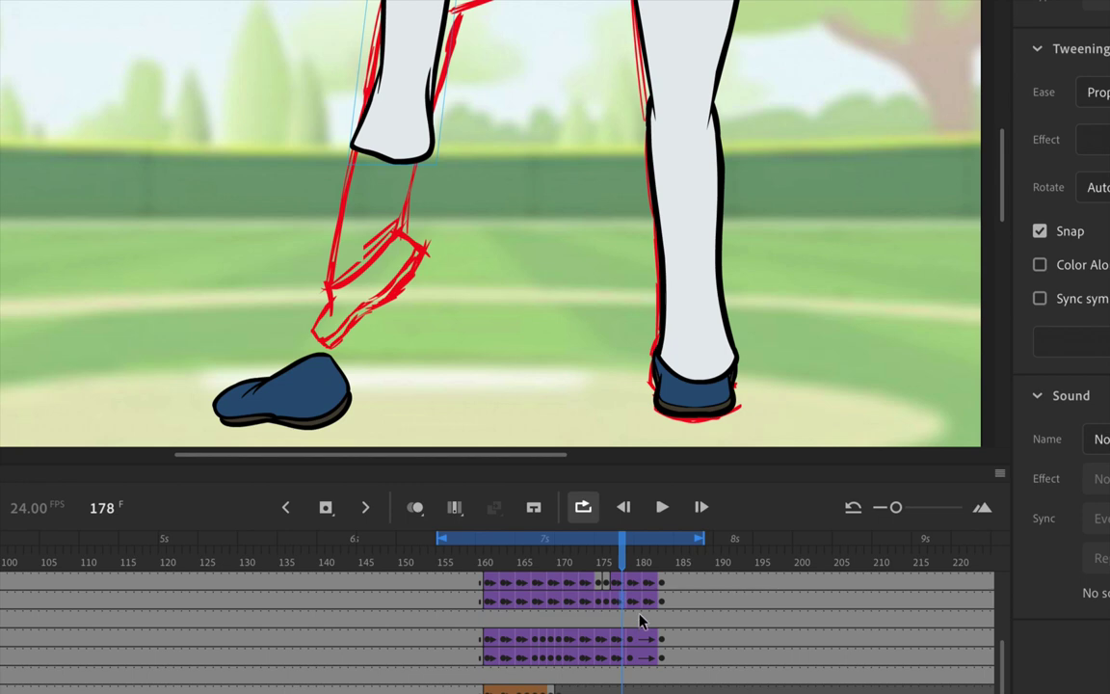
key(q)
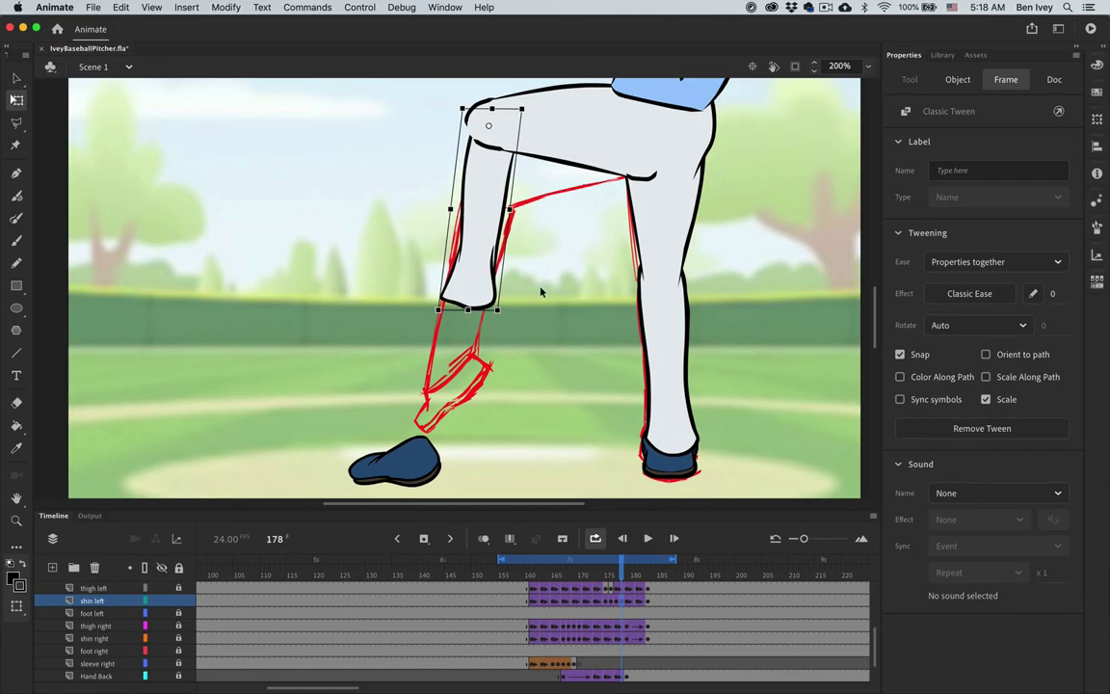
drag(484, 217, 476, 219)
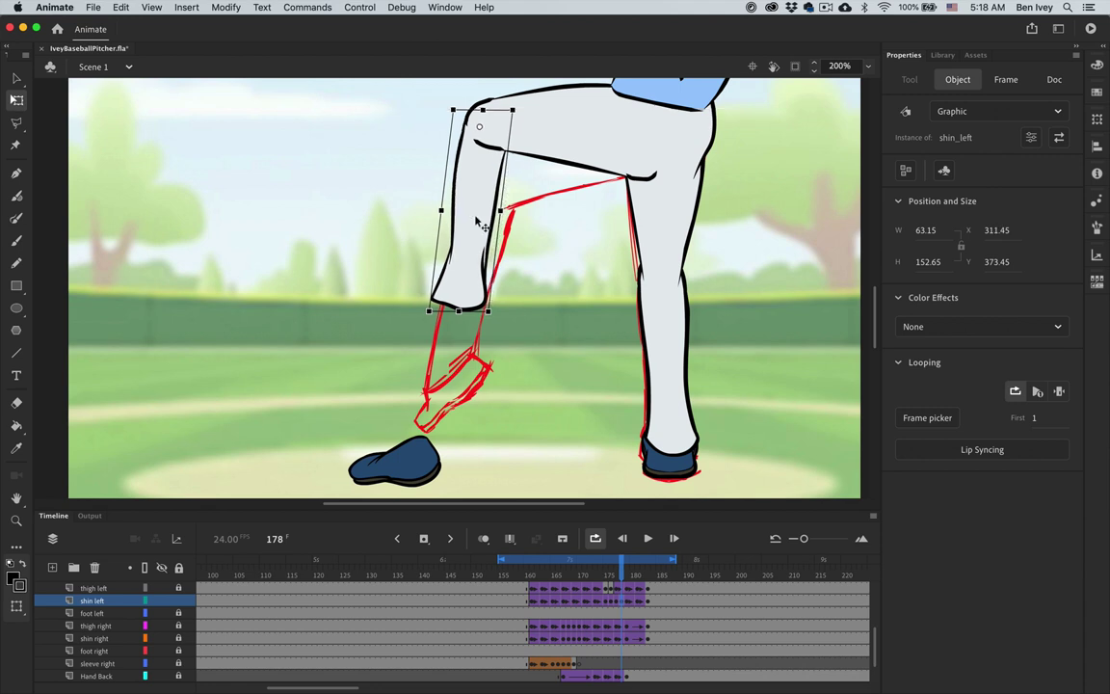
drag(499, 325, 502, 325)
key(comma)
key(period)
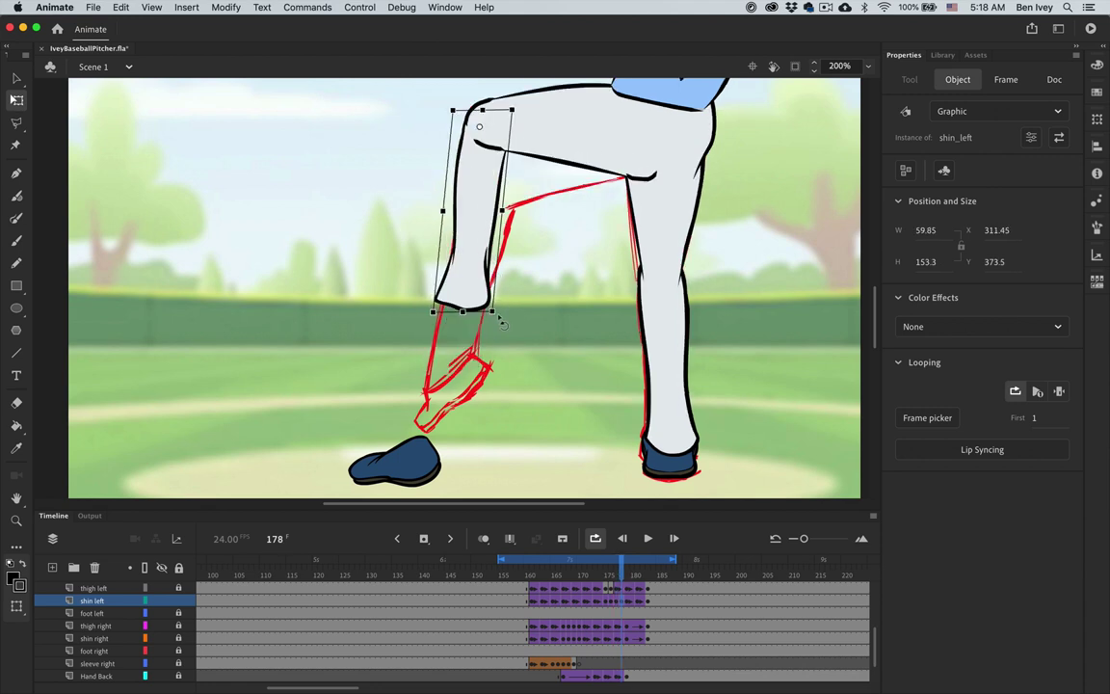
- Nudge the left shin at frame 179 to X 324.15 so it lines up with the knee
key(period)
scroll(498, 192, up, 3)
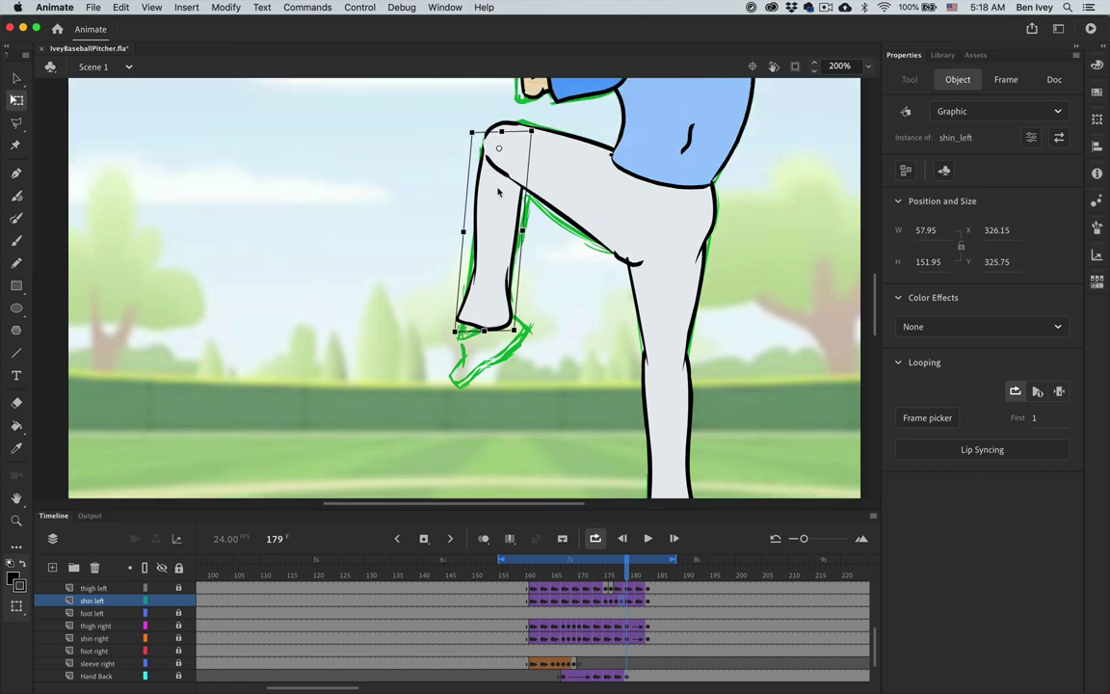
key(Left)
key(Left)
- Step through the remaining frames to 186 and play back the loop to check the left leg's motion
key(period)
key(period)
key(period)
key(period)
key(period)
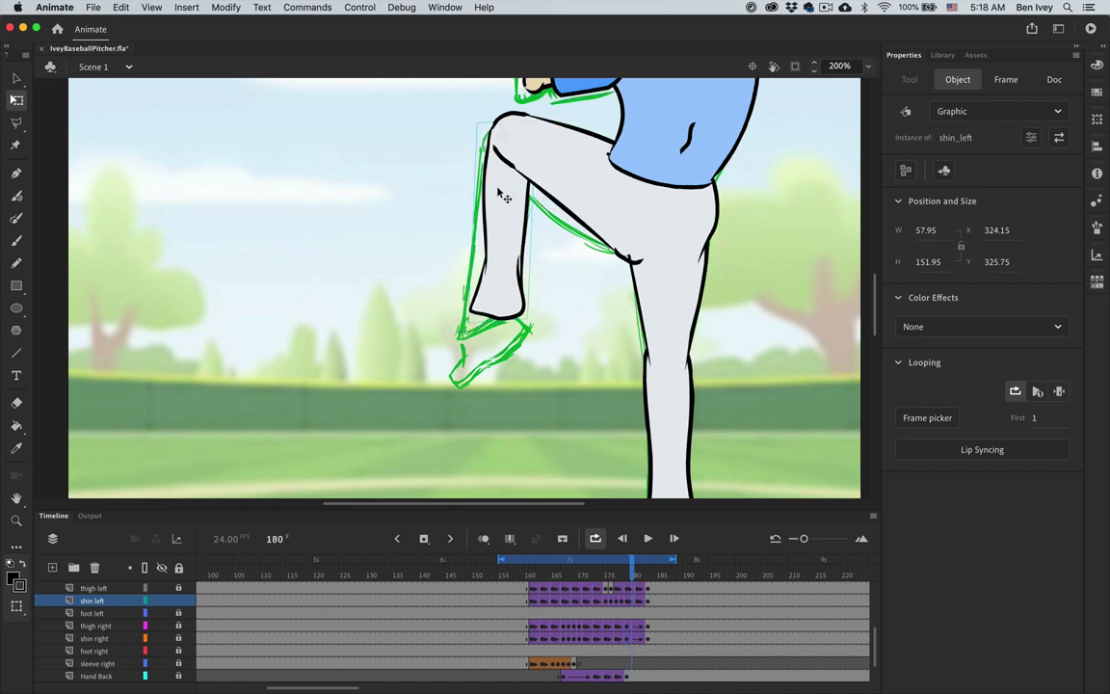
key(period)
key(period)
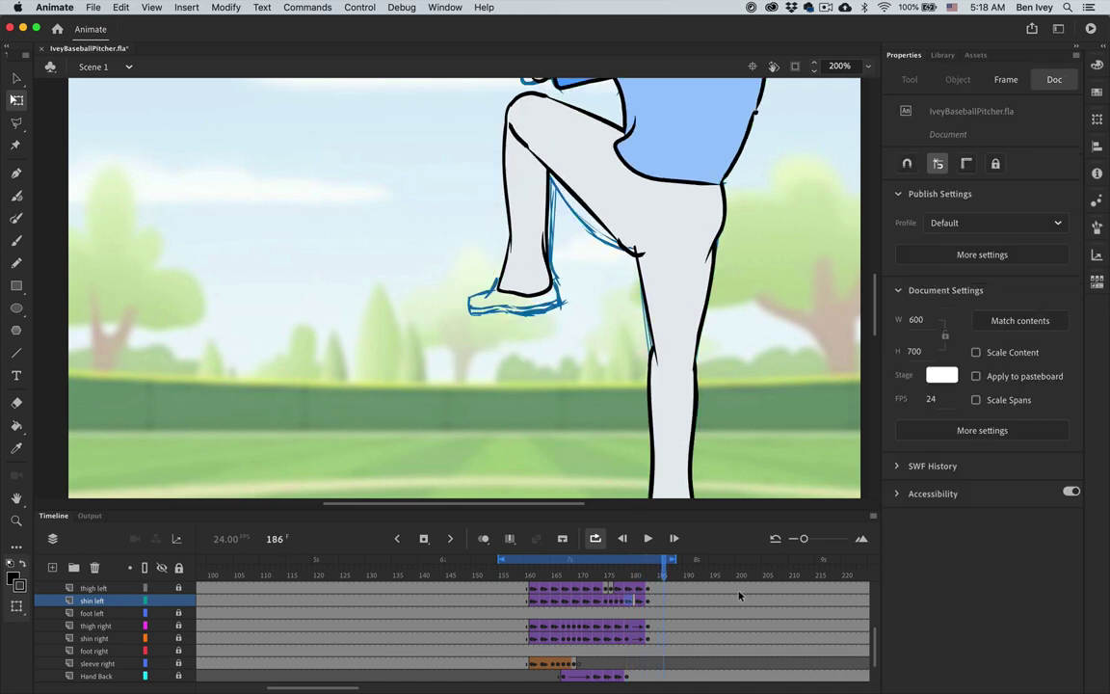
key(super+minus)
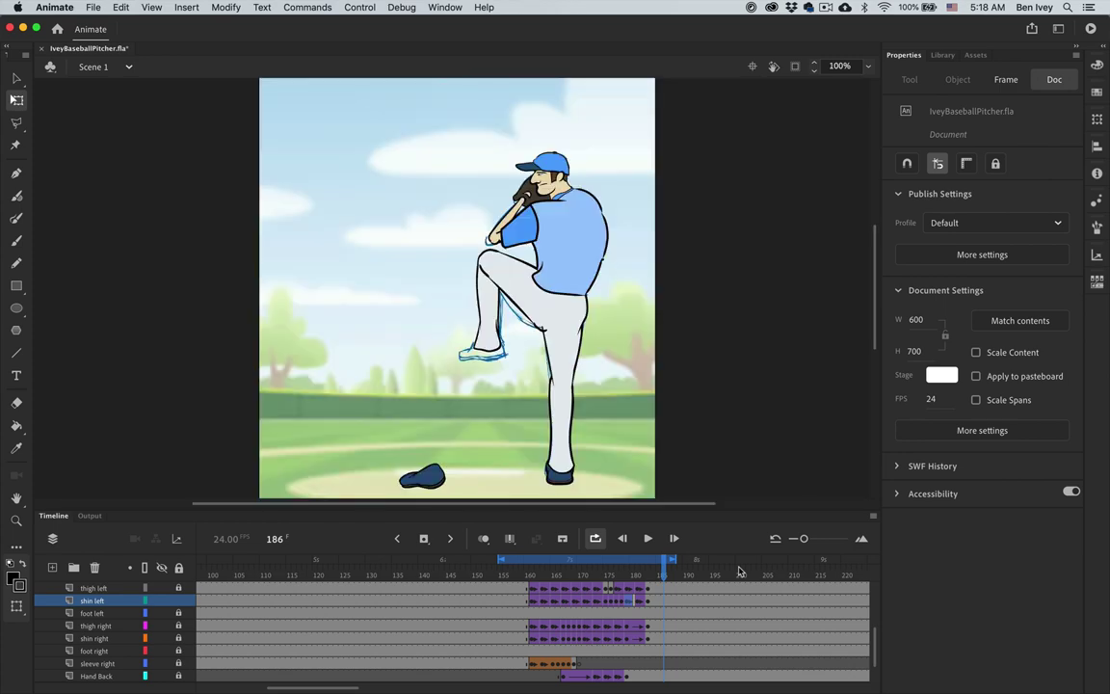
key(Return)
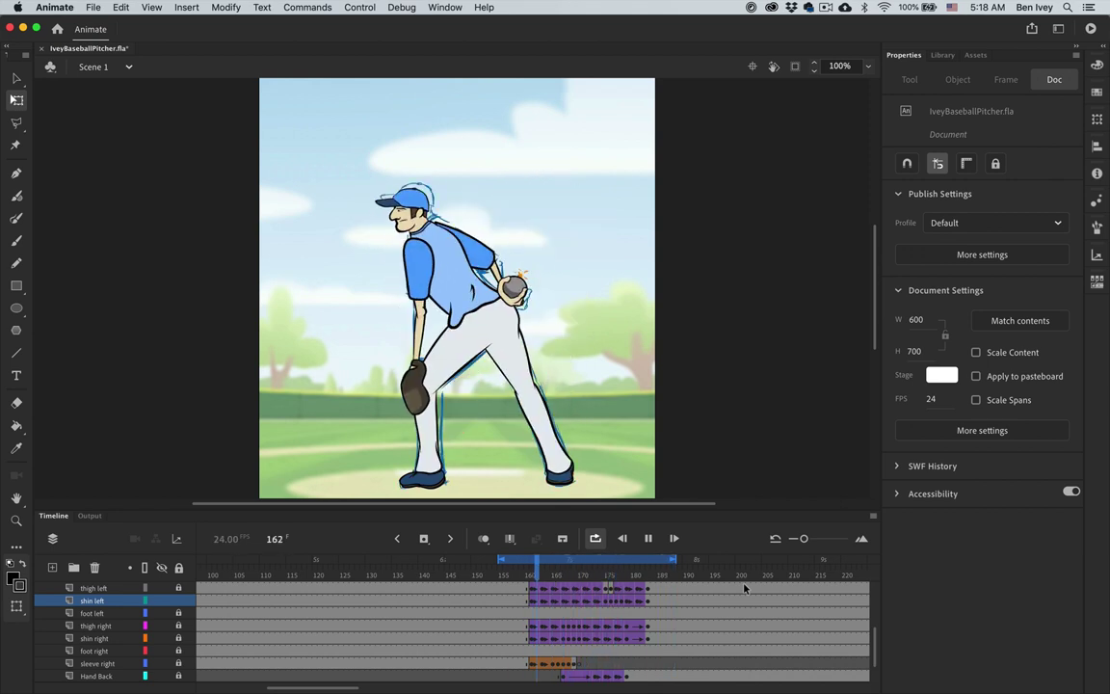
key(Return)
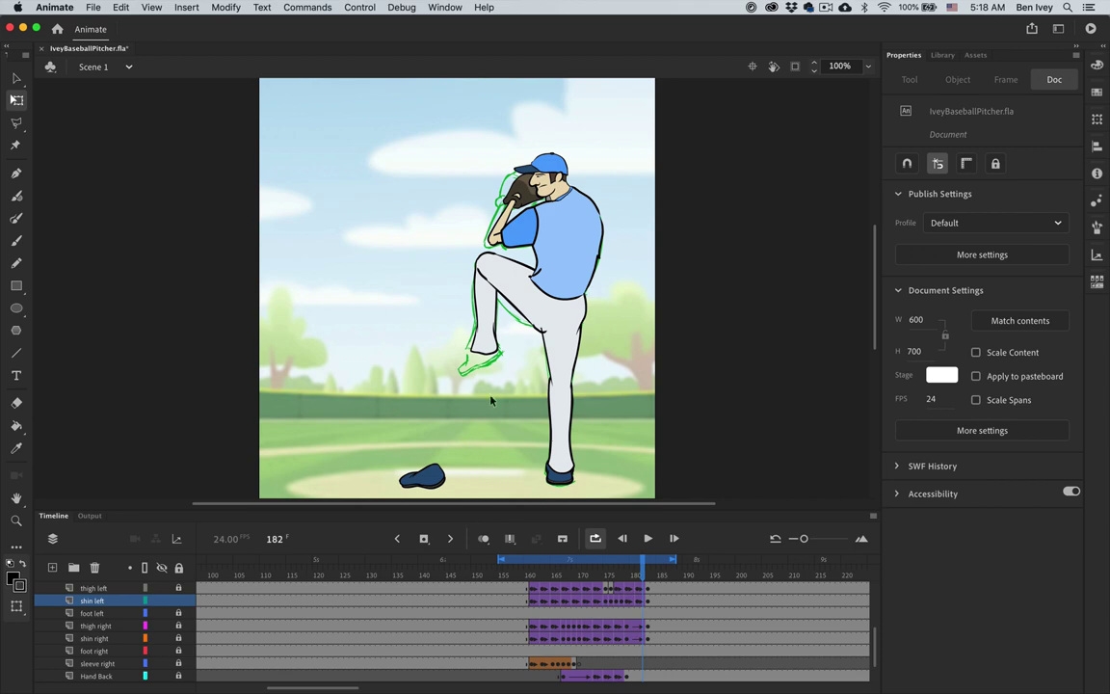
- Lock the shin left layer and unlock the foot left layer for posing
key(.)
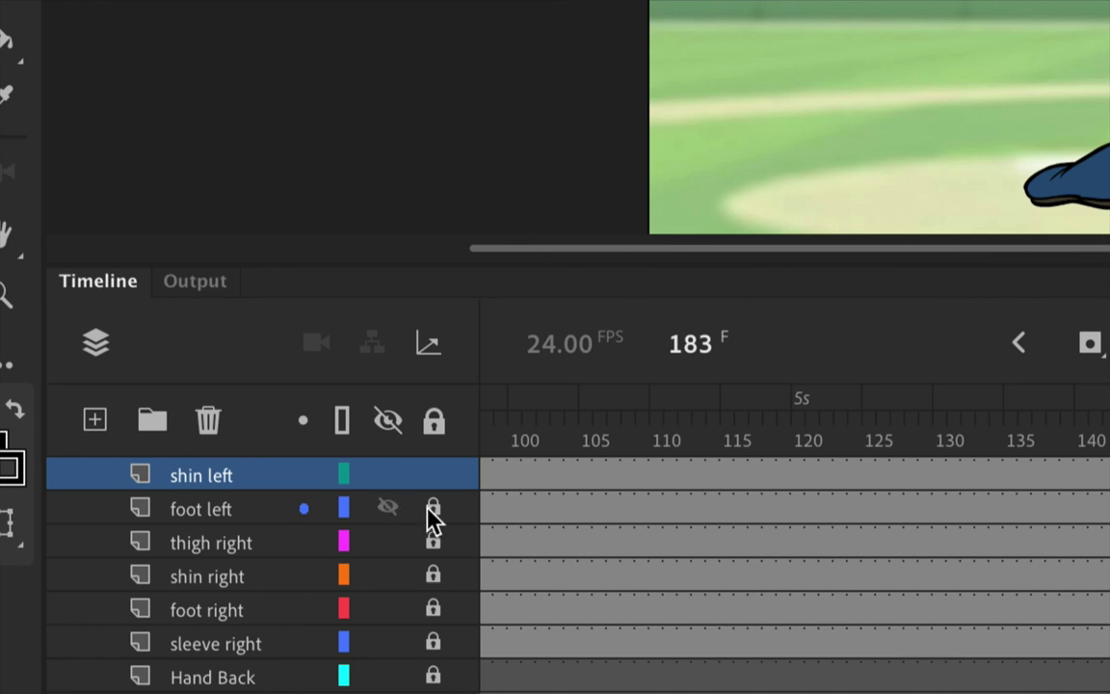
click(435, 474)
scroll(448, 530, up, 1)
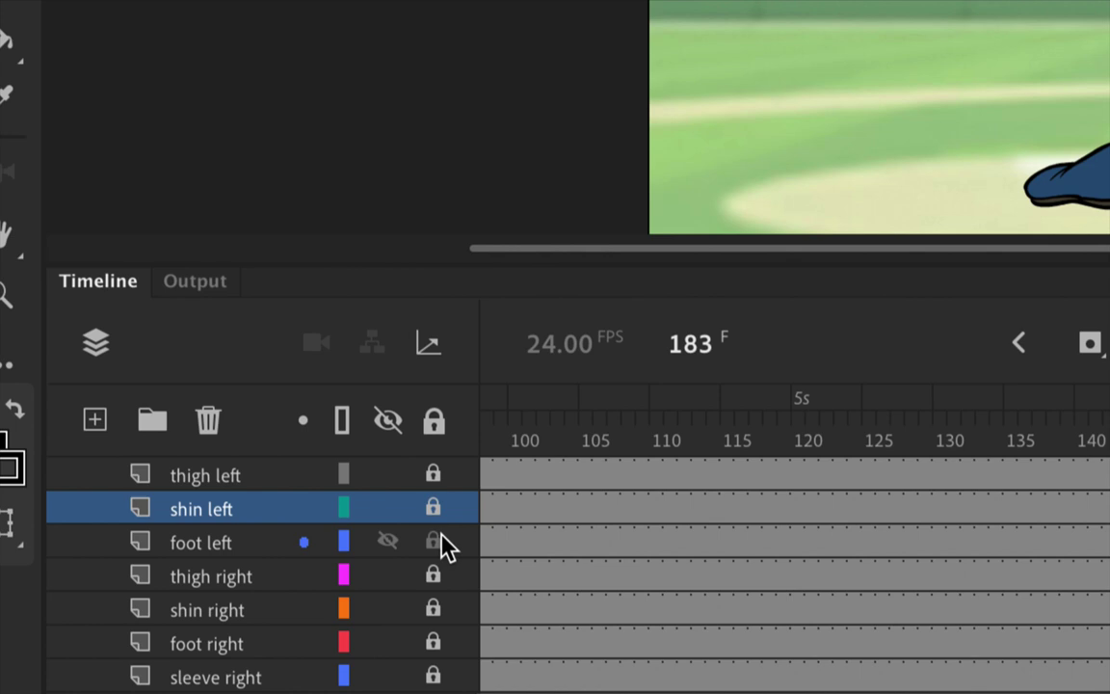
click(485, 545)
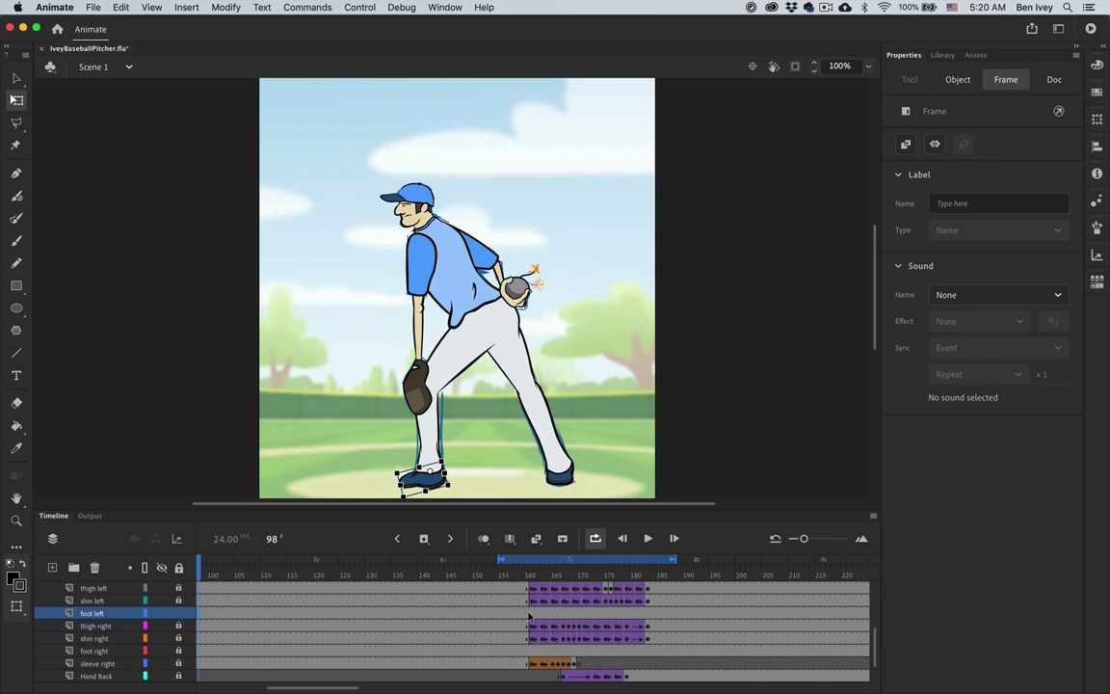
- Step through frames 161 to 173 to examine where the left foot starts to lift off the ground
click(528, 615)
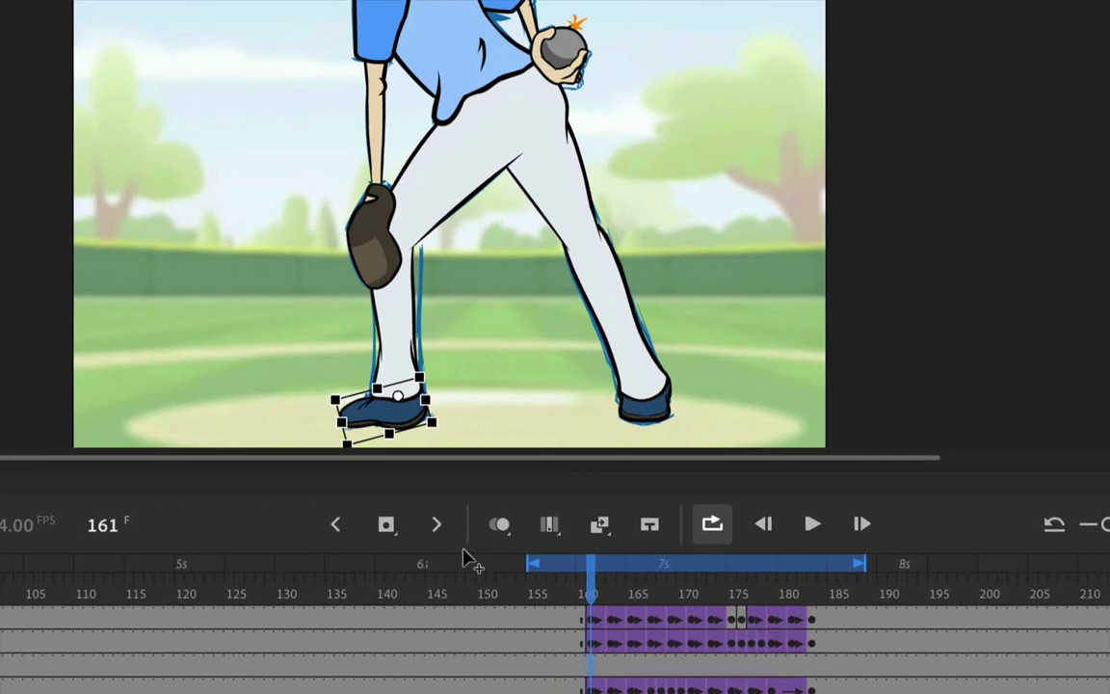
key(period)
key(period)
key(period)
key(period)
key(period)
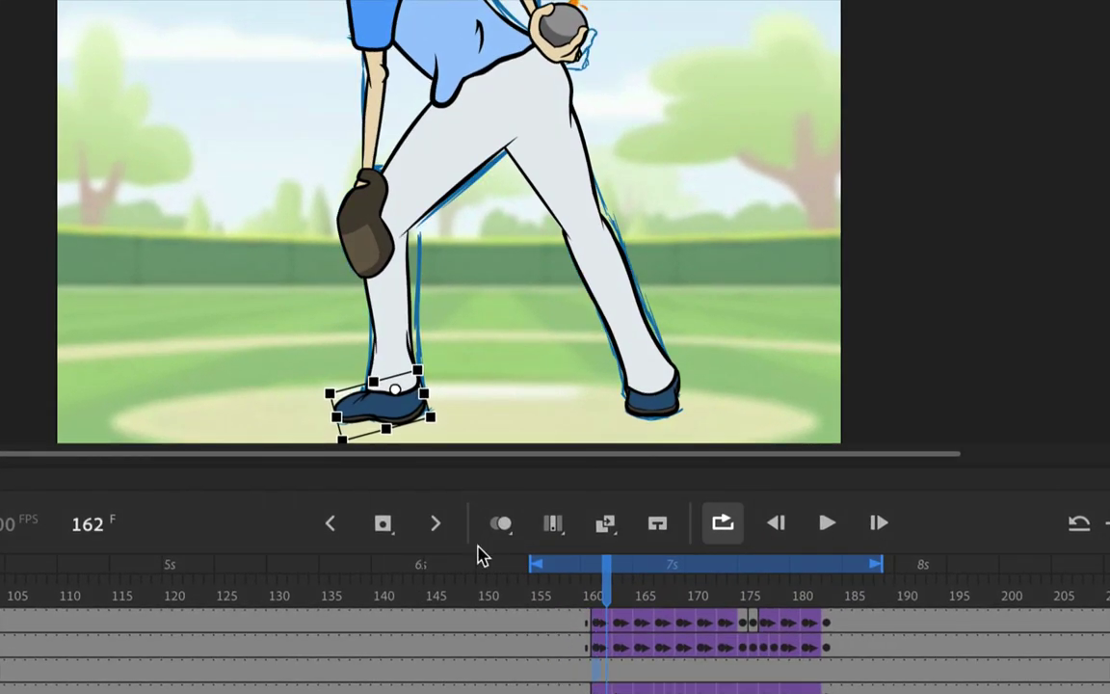
key(period)
key(period)
key(period)
key(period)
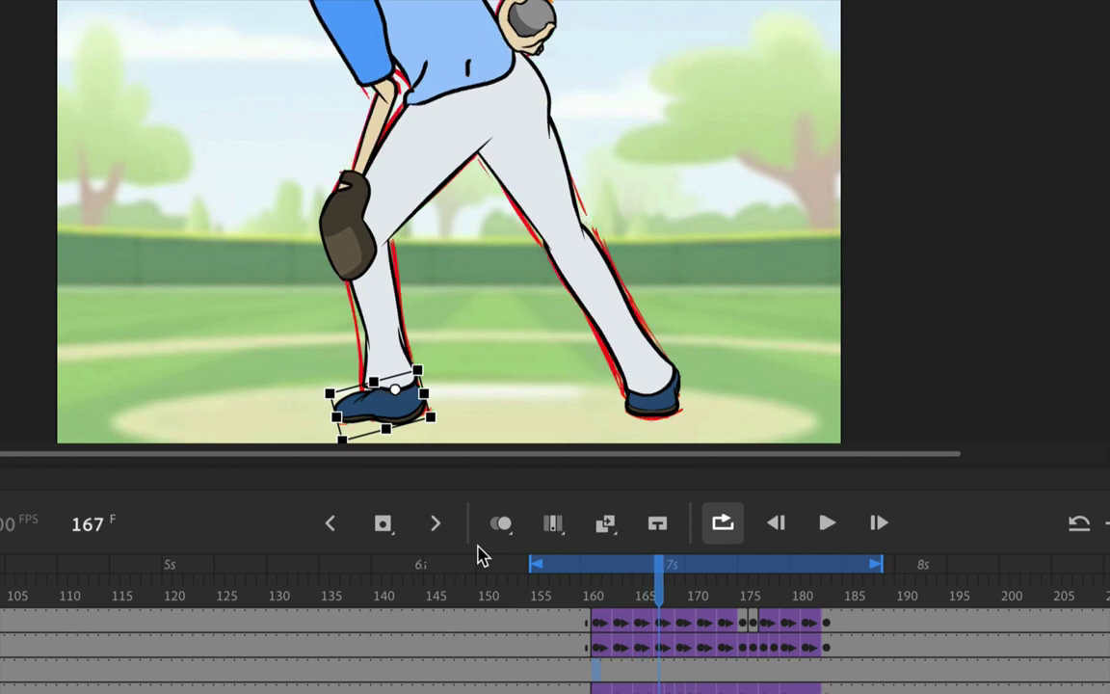
key(period)
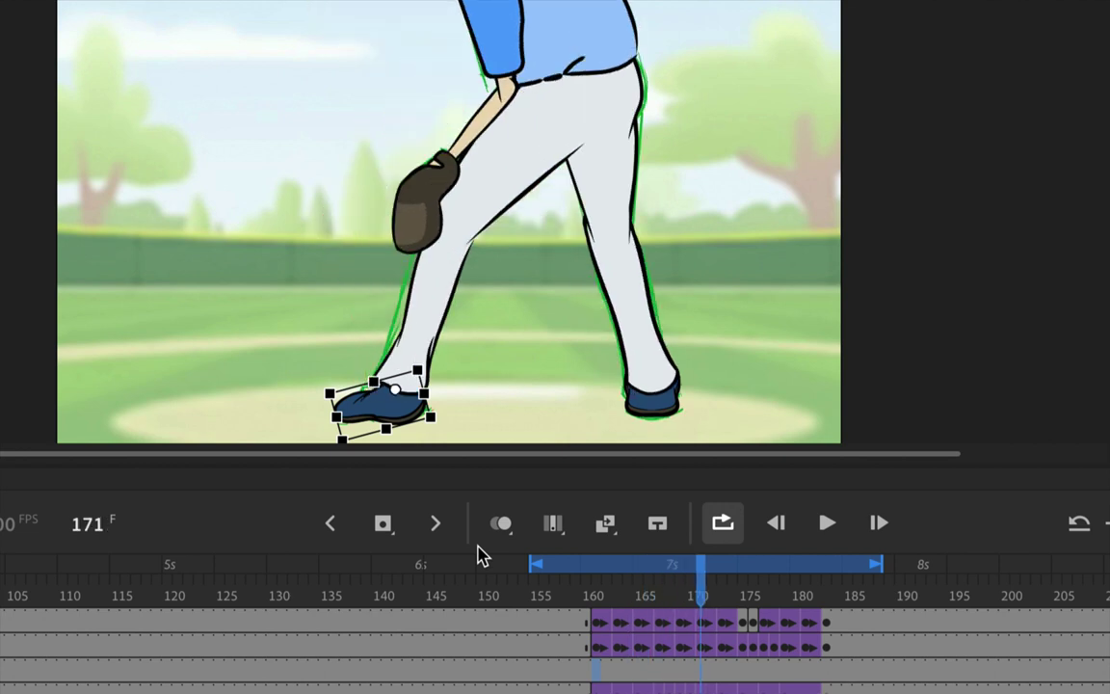
key(period)
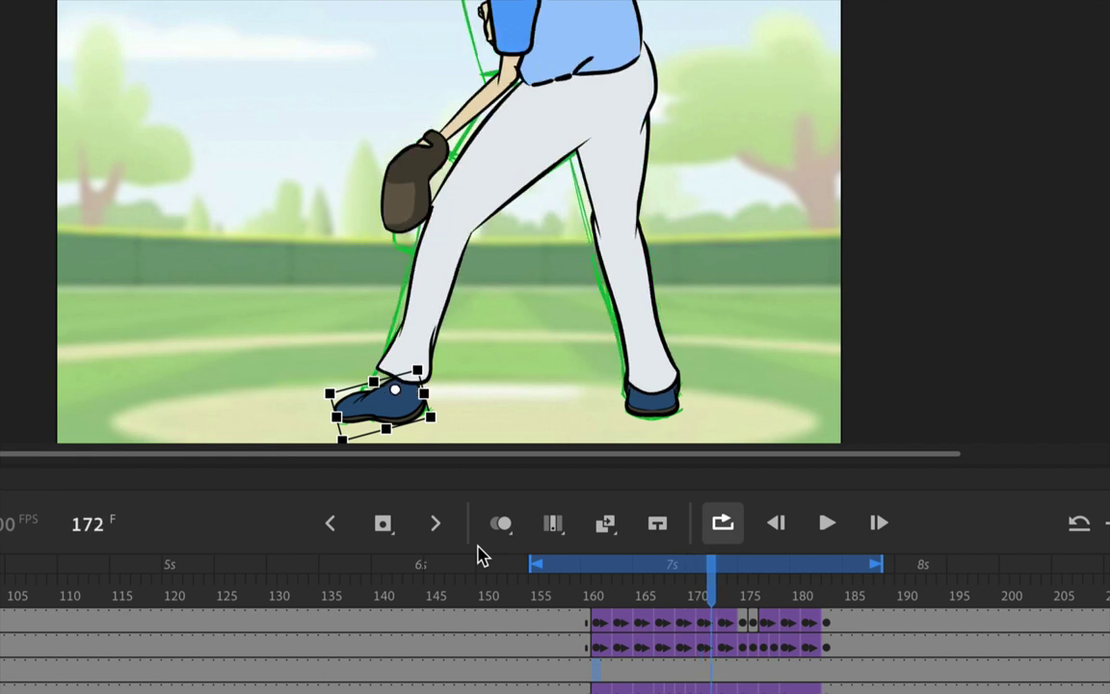
key(period)
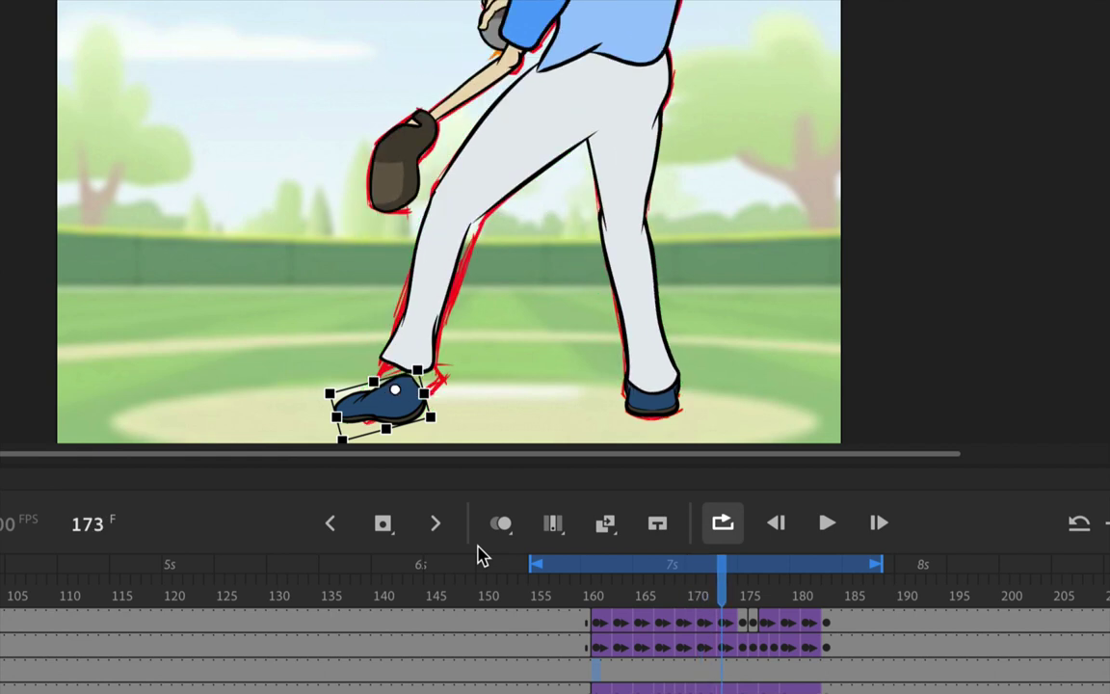
- Insert keyframes on the foot left layer at frames 171 and 173
key(comma)
key(period)
key(comma)
key(comma)
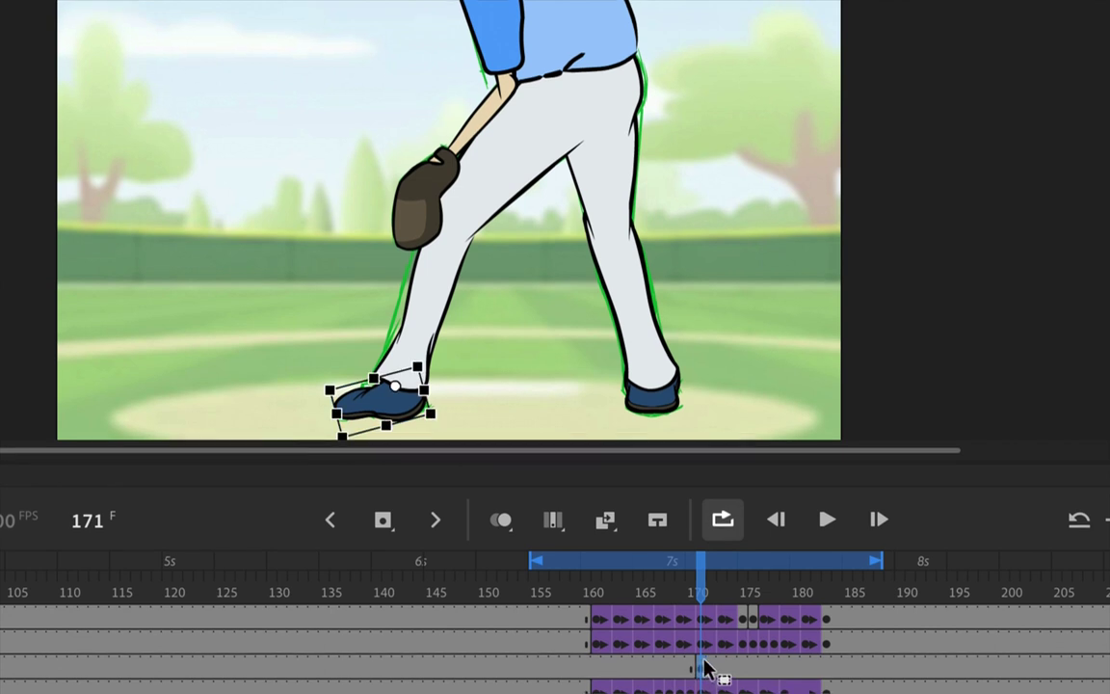
key(period)
key(period)
click(723, 664)
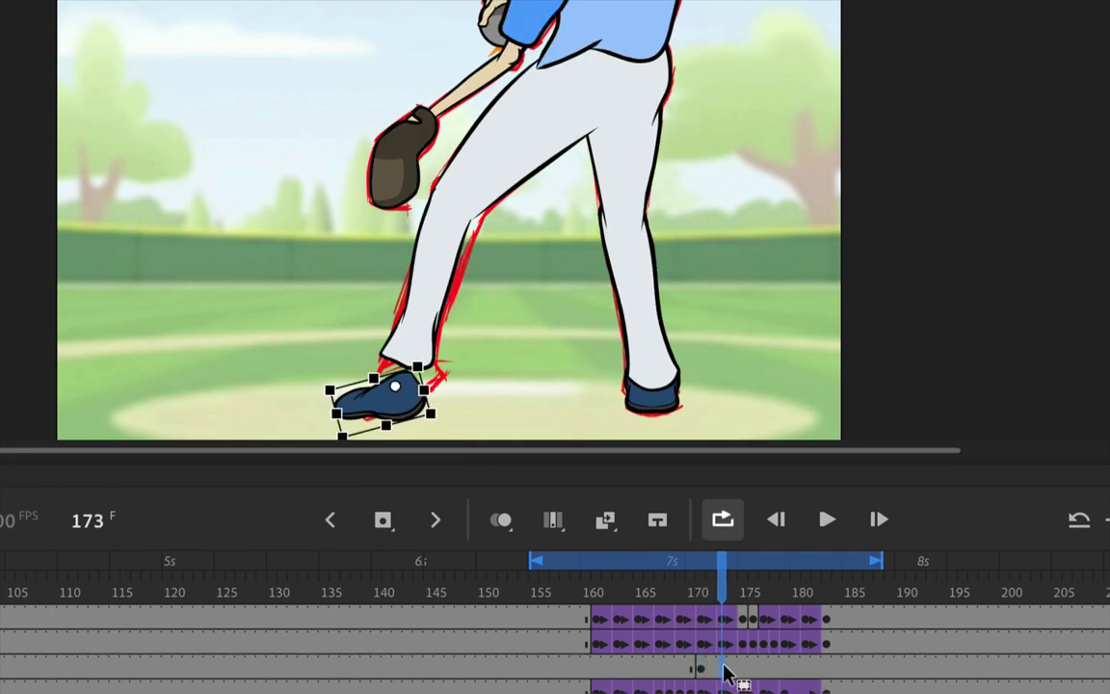
key(F6)
- Insert keyframes on the foot left layer at frames 175, 177 and 179
key(period)
key(period)
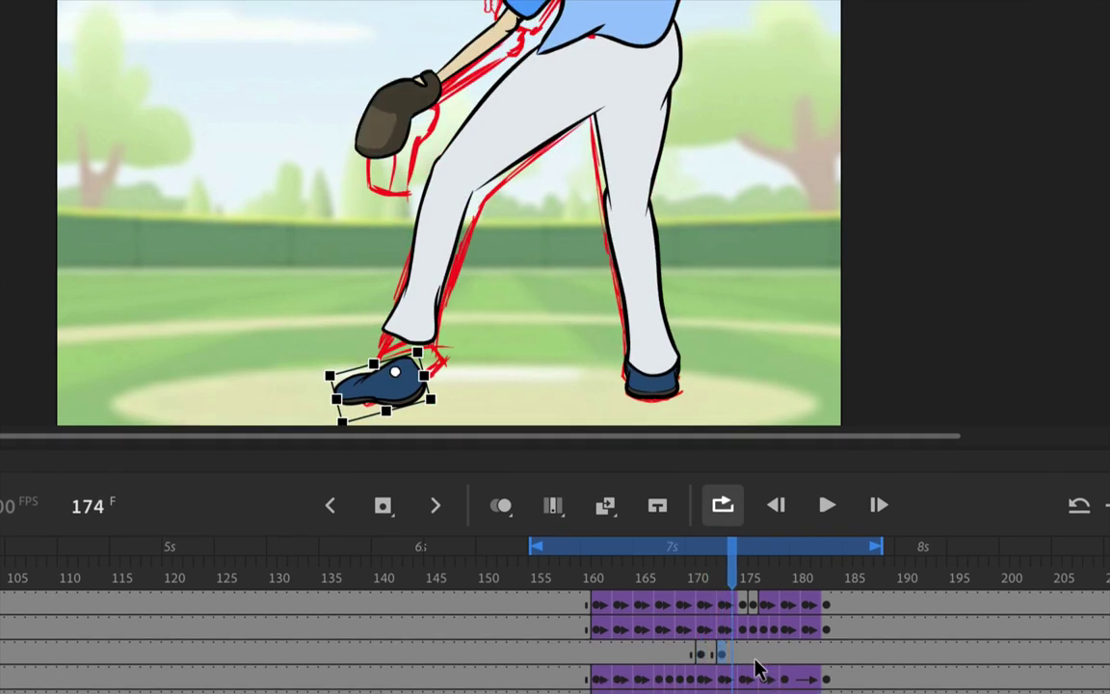
click(741, 655)
key(F6)
key(period)
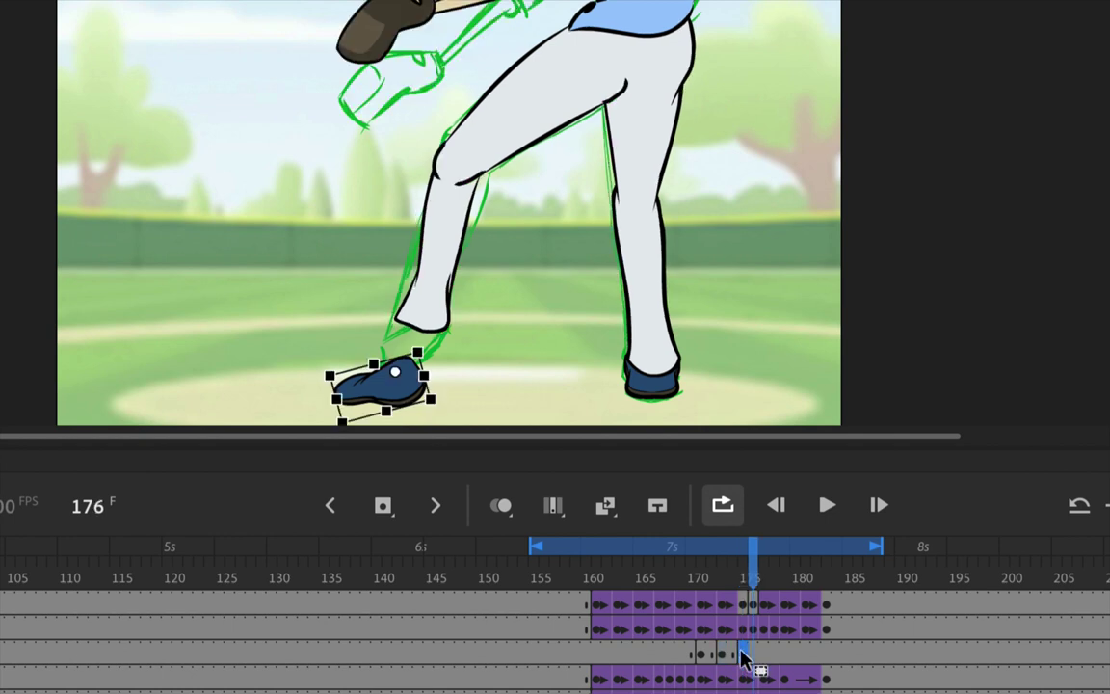
key(period)
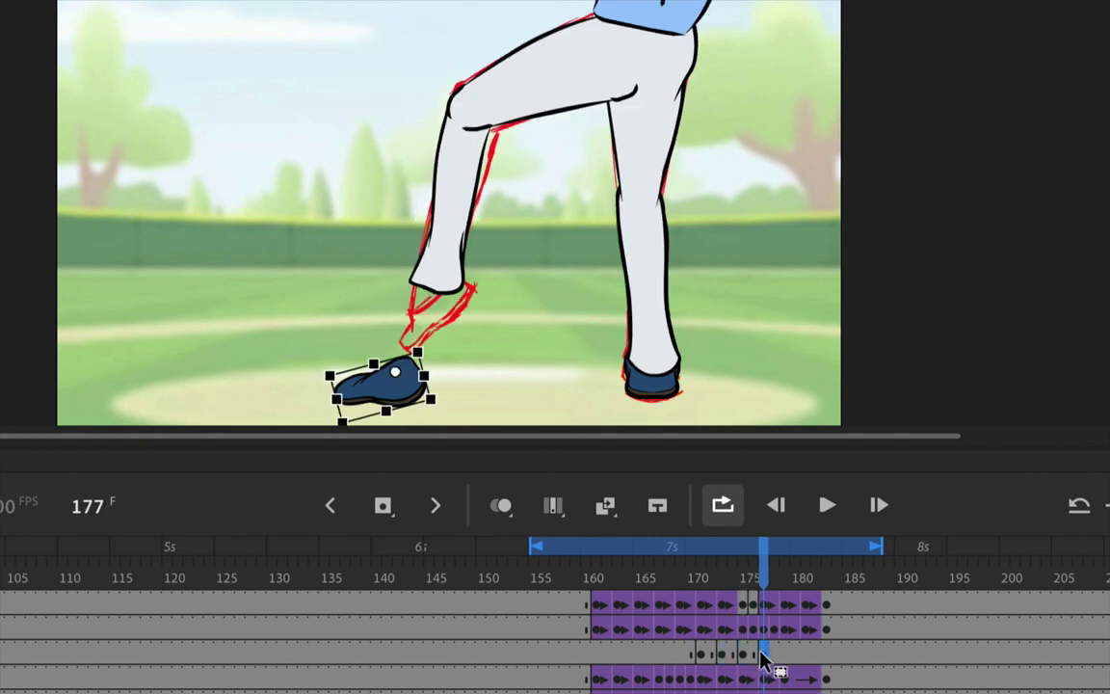
key(period)
key(period)
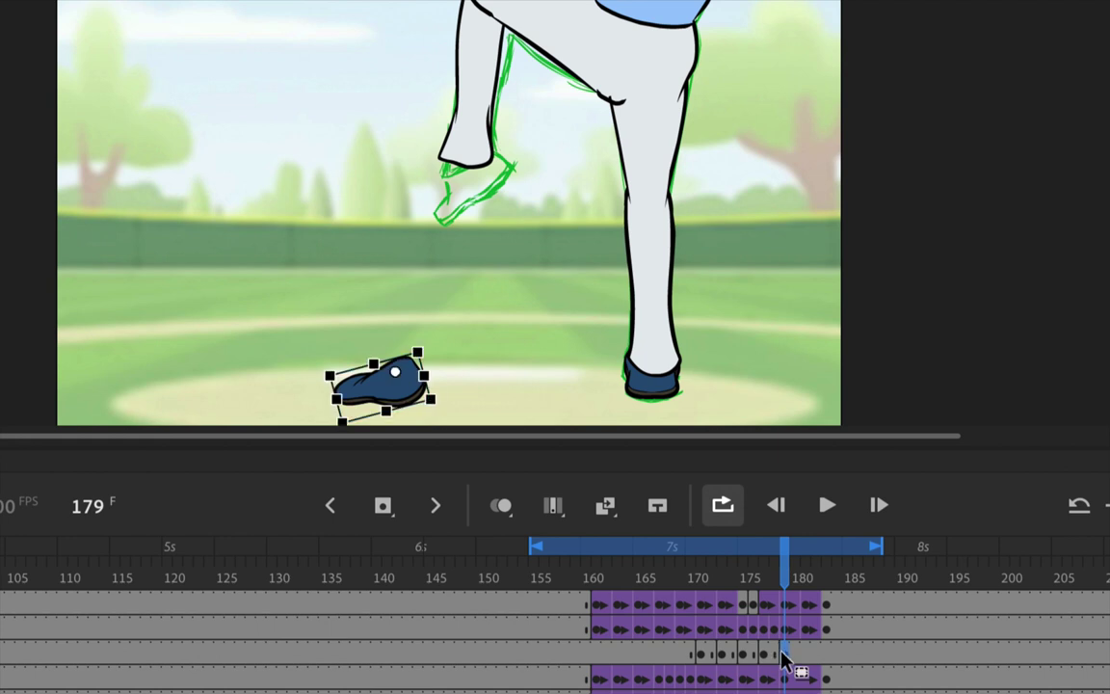
key(F6)
- Insert keyframes on the foot left layer at frames 181 and 183
key(.)
key(.)
click(804, 652)
click(805, 660)
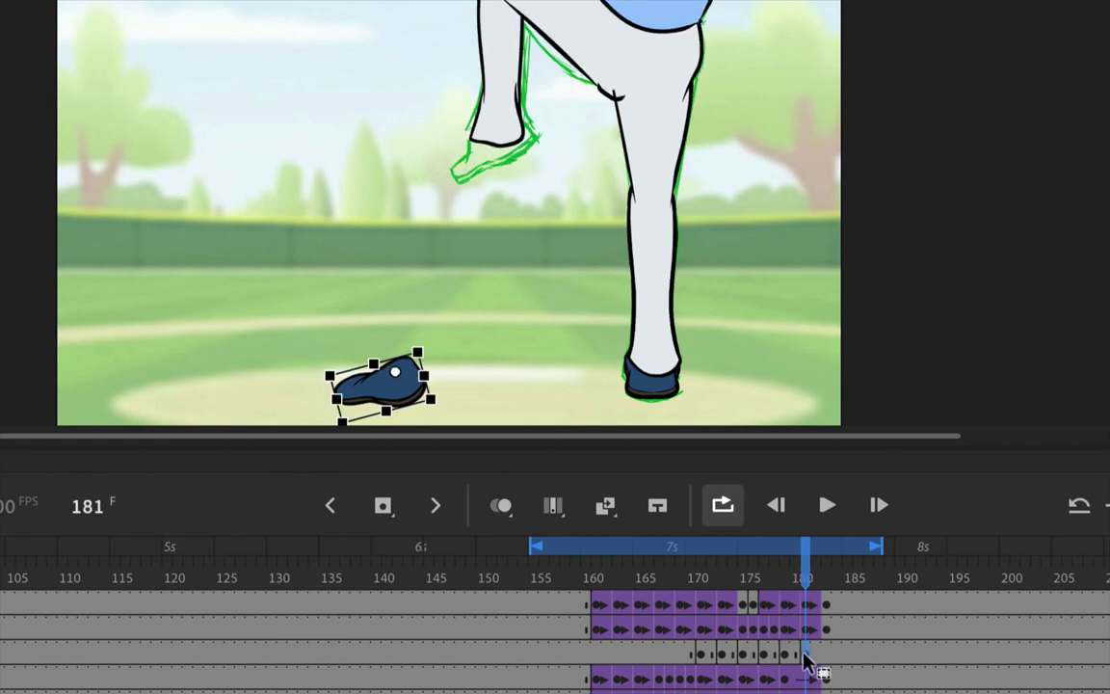
key(period)
key(period)
click(826, 653)
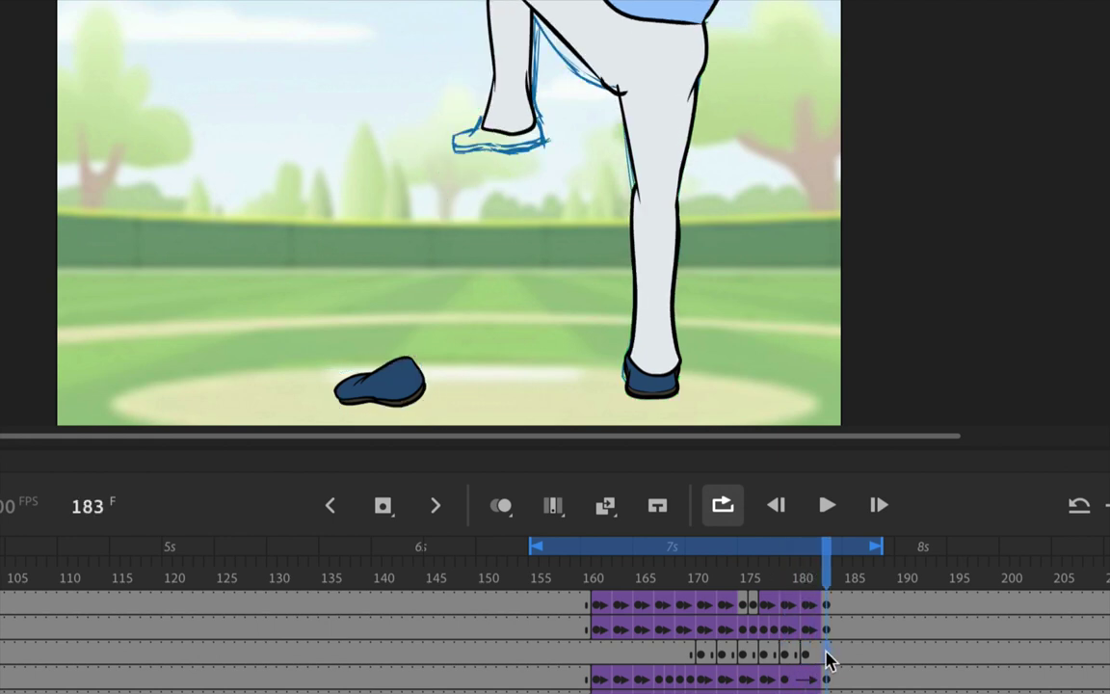
key(F6)
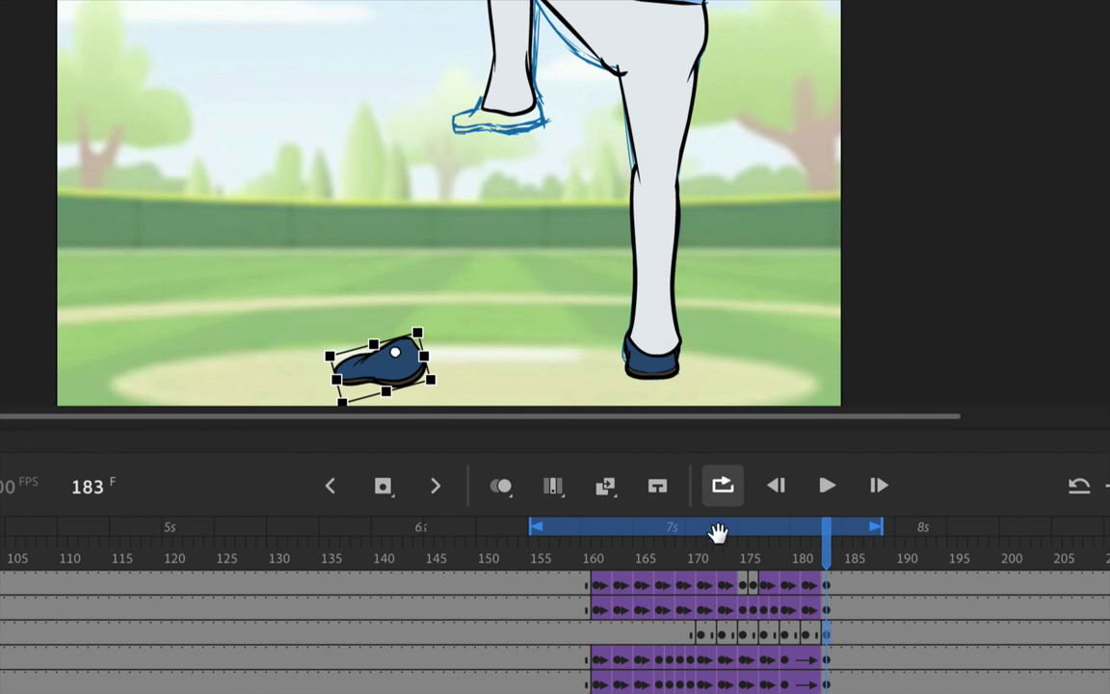
- Move the left foot up to the ankle at frame 173 and rotate it toes-down to match the red sketch
click(703, 639)
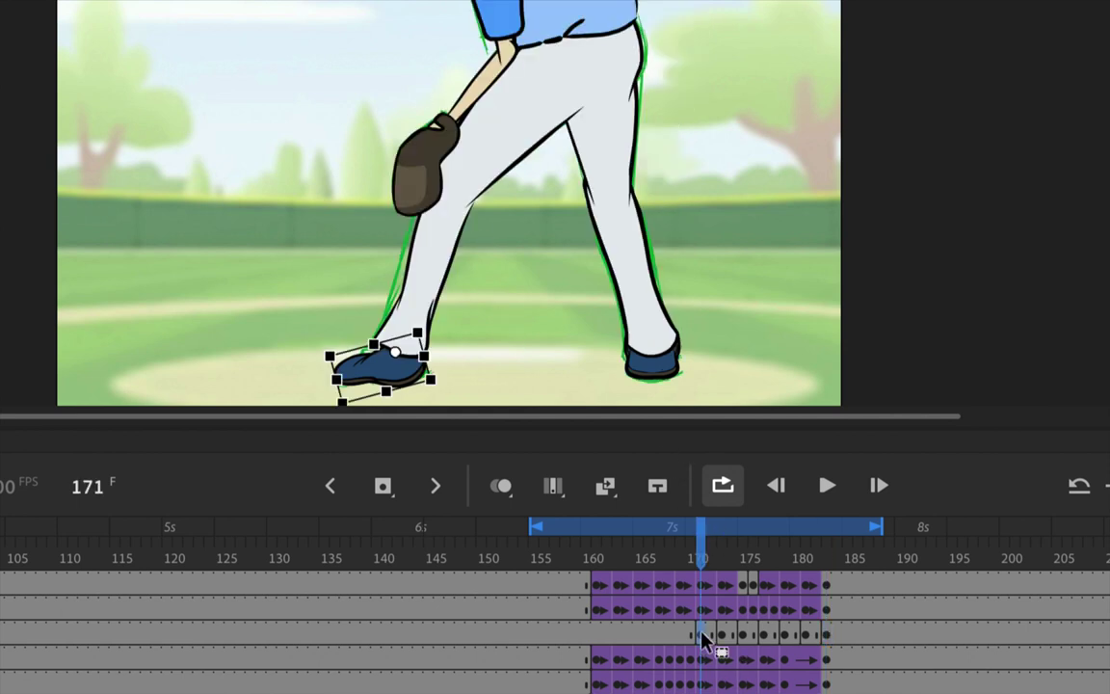
click(722, 638)
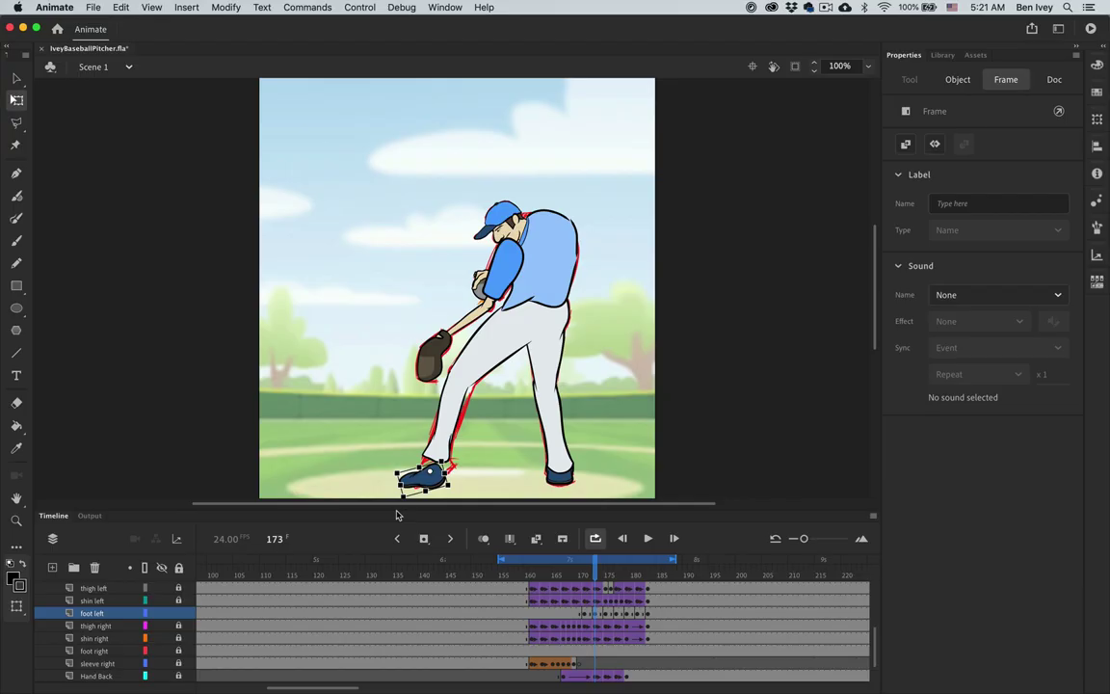
key(super+4)
drag(487, 300, 523, 263)
drag(407, 345, 431, 373)
- Move the left foot at frame 175 to about X 276, Y 587 under the trouser cuff and rotate it further toes-down
key(.)
key(.)
drag(487, 299, 528, 227)
drag(424, 294, 498, 324)
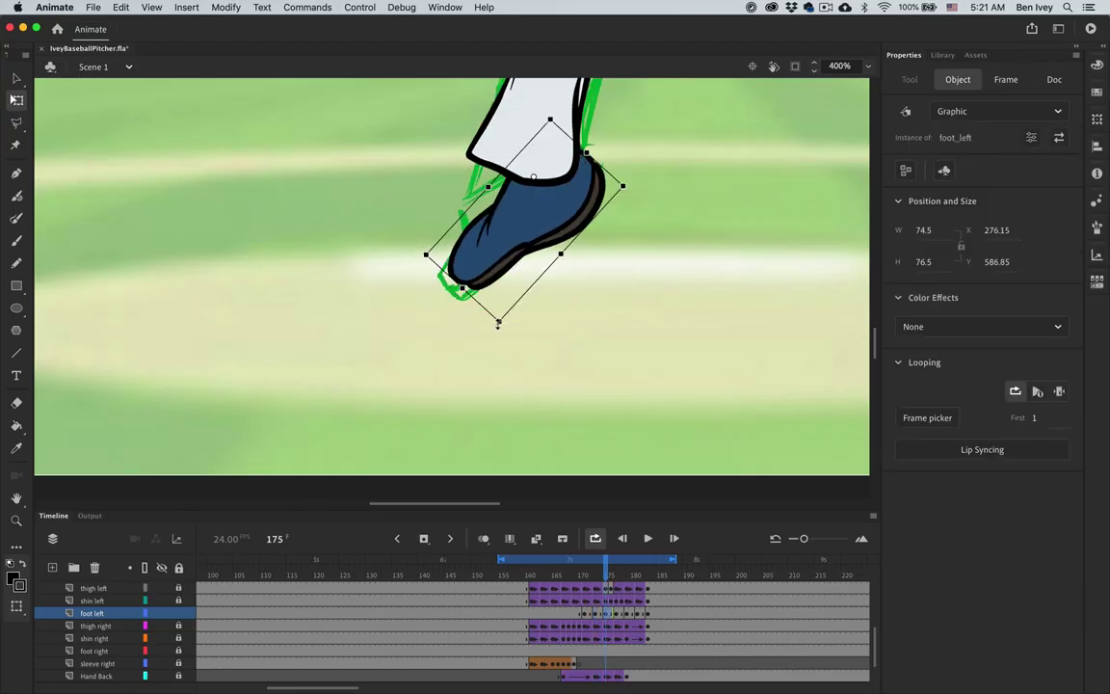
- Move the left foot under the raised ankle at frame 177 and rotate it to follow the sketched foot
key(.)
key(.)
scroll(497, 324, up, 3)
drag(486, 411, 585, 257)
drag(481, 333, 568, 369)
- Fit the left foot to the raised ankle and sketch at frames 179, 181 and 183, with frame 179 at about X 319, Y 457
key(.)
key(.)
key(super+minus)
drag(463, 355, 546, 145)
drag(500, 189, 538, 197)
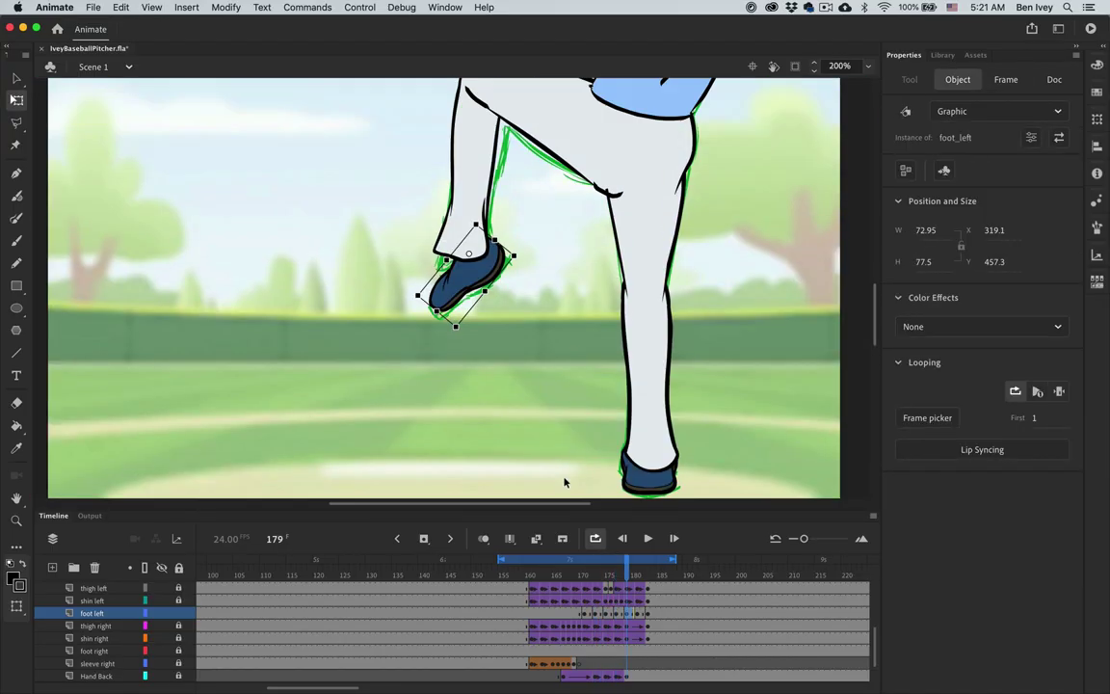
key(period)
key(period)
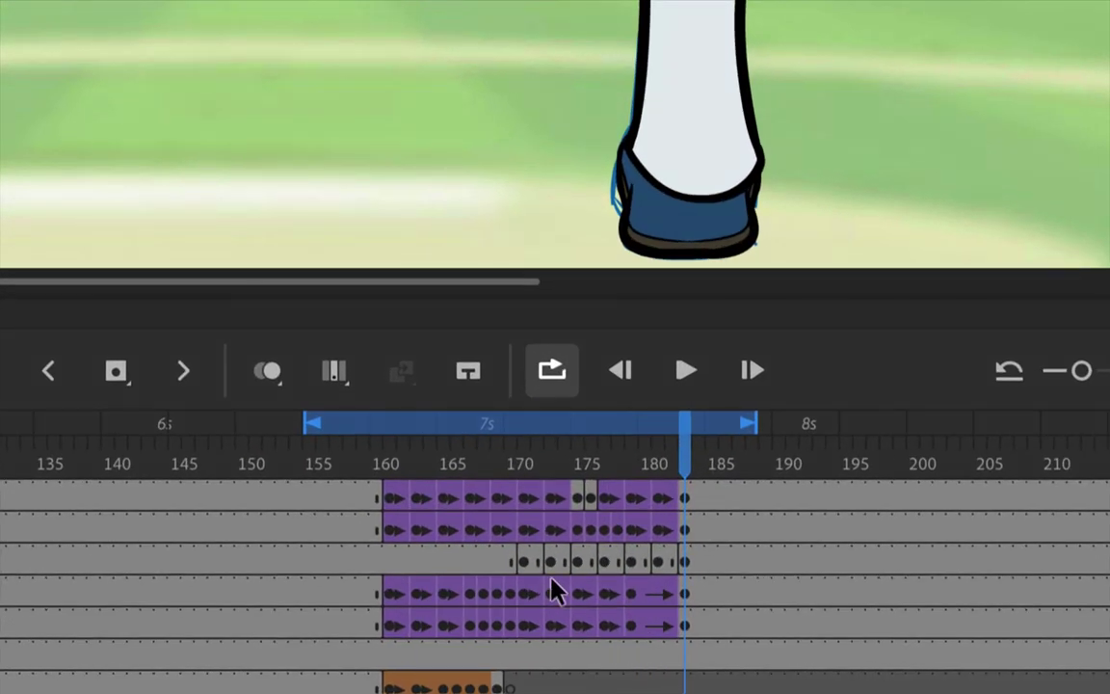
- Create classic tweens across the left foot's keyframes from frame 171 to 181
click(585, 614)
click(653, 573)
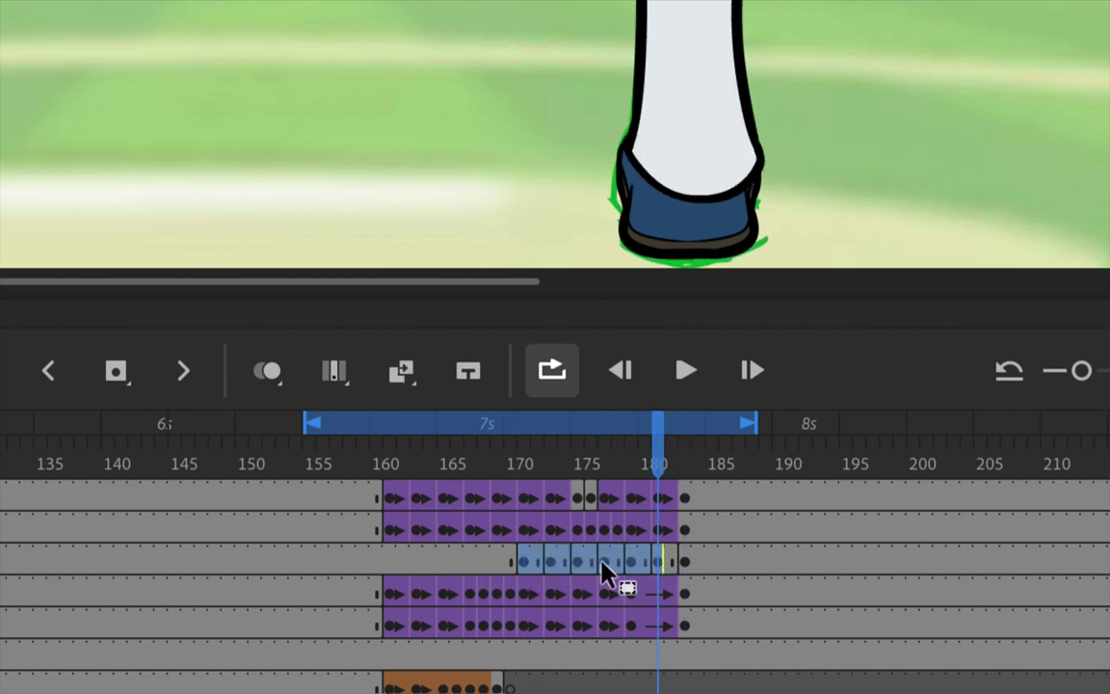
right_click(584, 572)
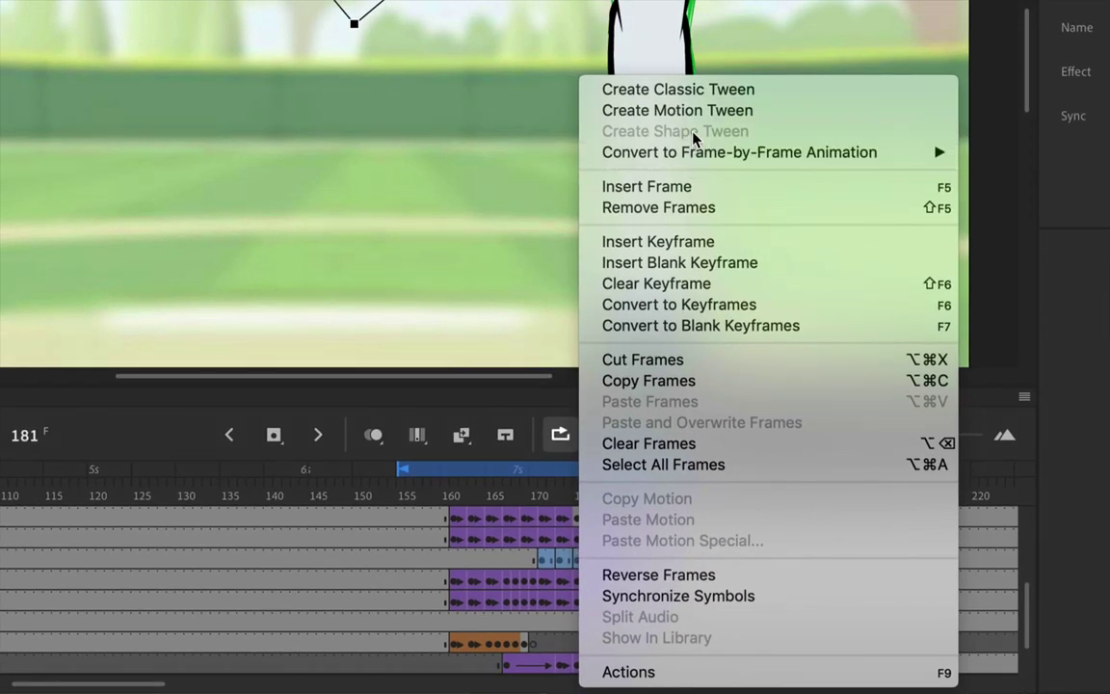
click(636, 90)
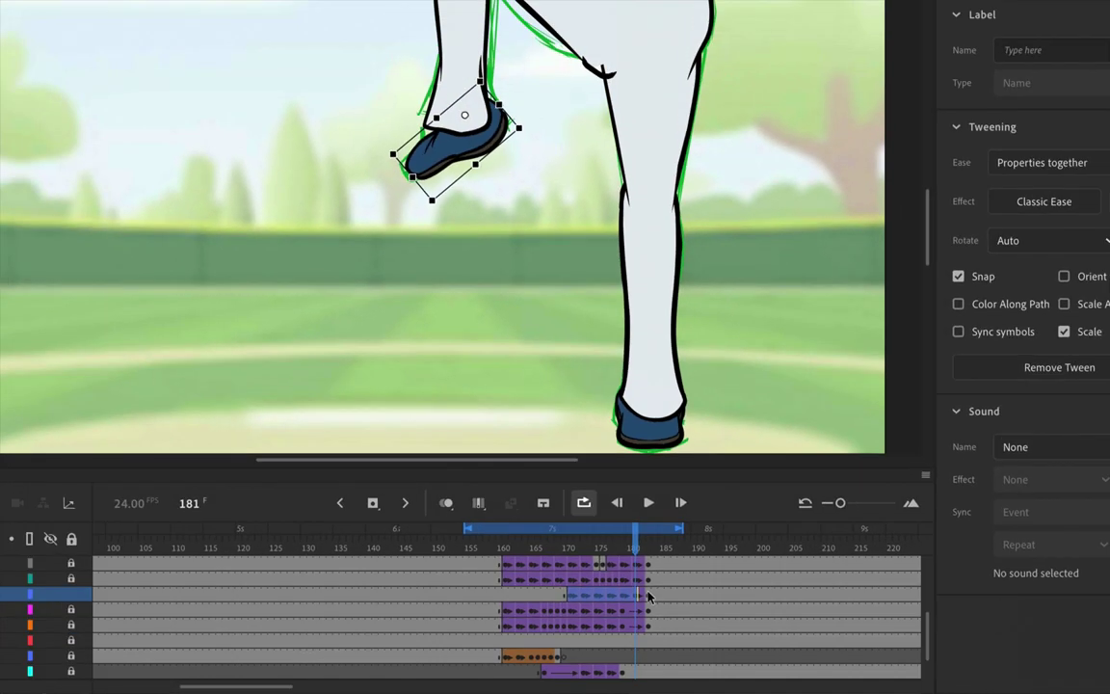
- Step through frames 171 to 177 to check that the tweened left foot stays attached to the shin
click(572, 596)
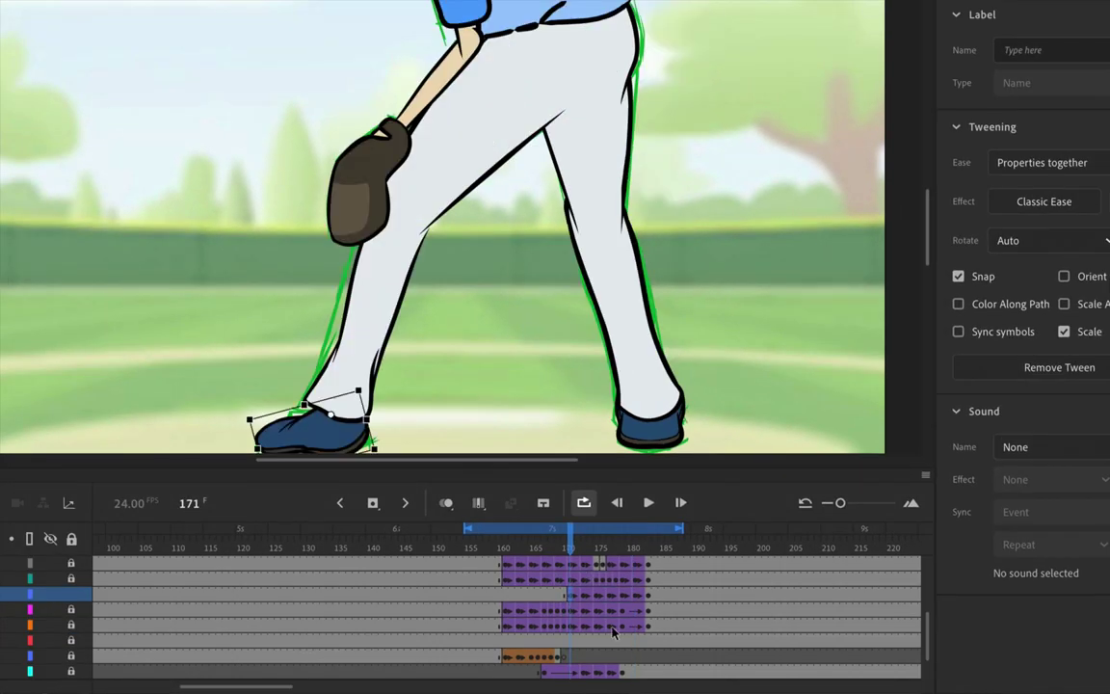
key(period)
key(period)
key(period)
key(period)
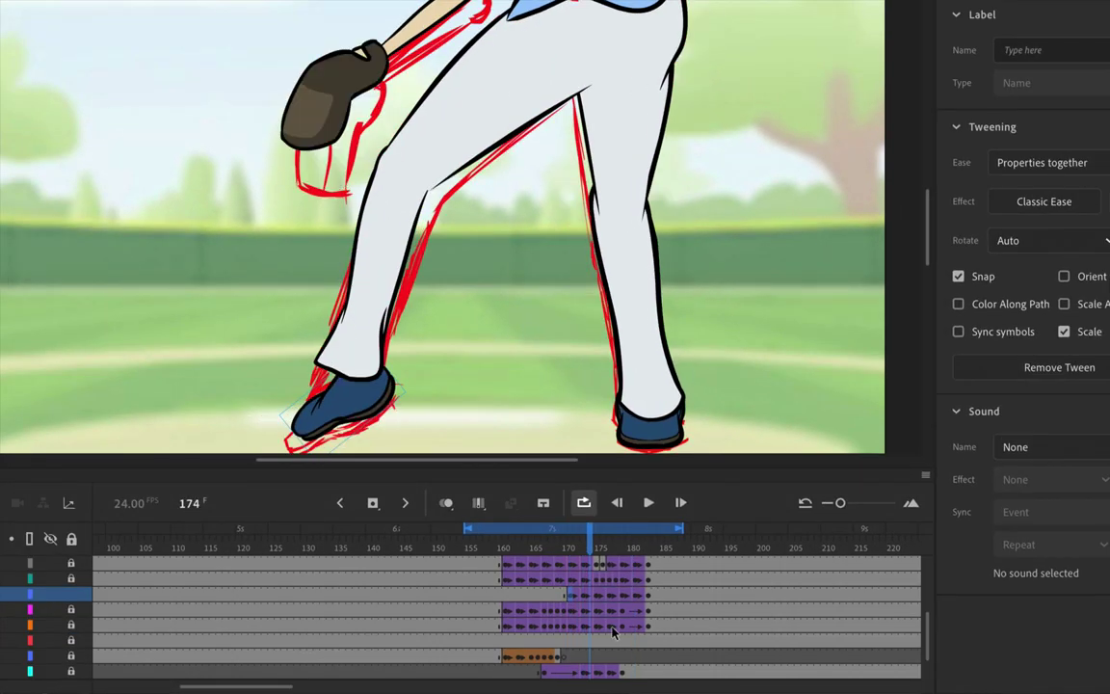
key(period)
key(period)
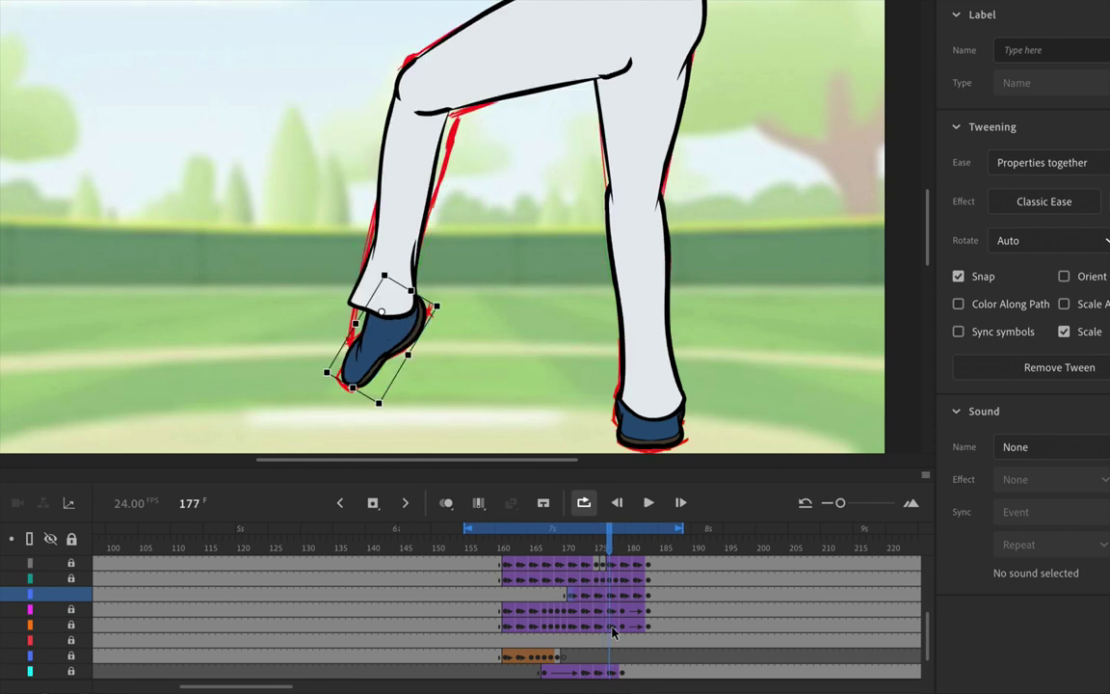
- Add a left foot keyframe at frame 176 and nudge the foot down and slightly left to sit under the trouser cuff
key(comma)
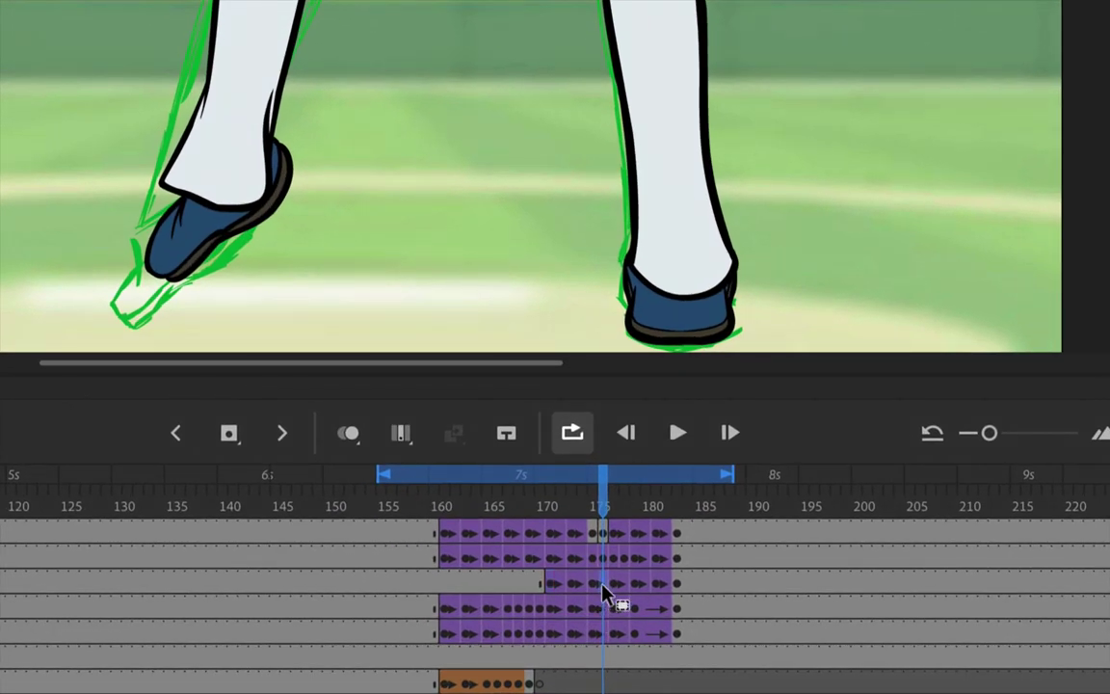
click(241, 219)
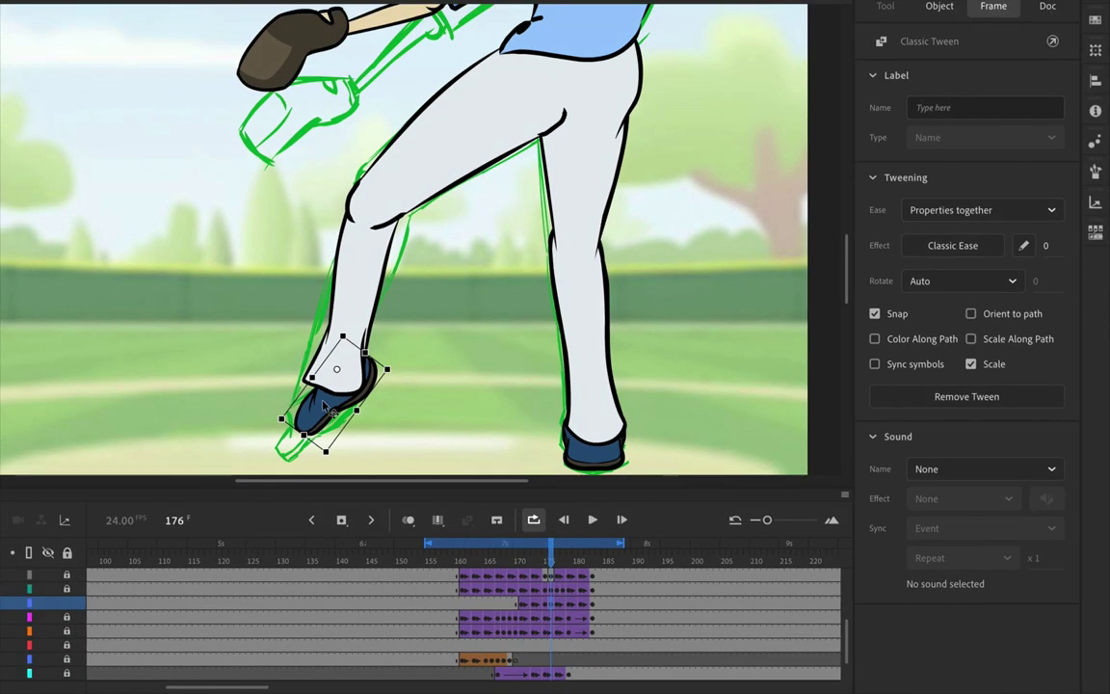
key(shift+Down)
key(shift+Left)
key(Down)
key(Down)
key(Down)
key(Down)
key(Down)
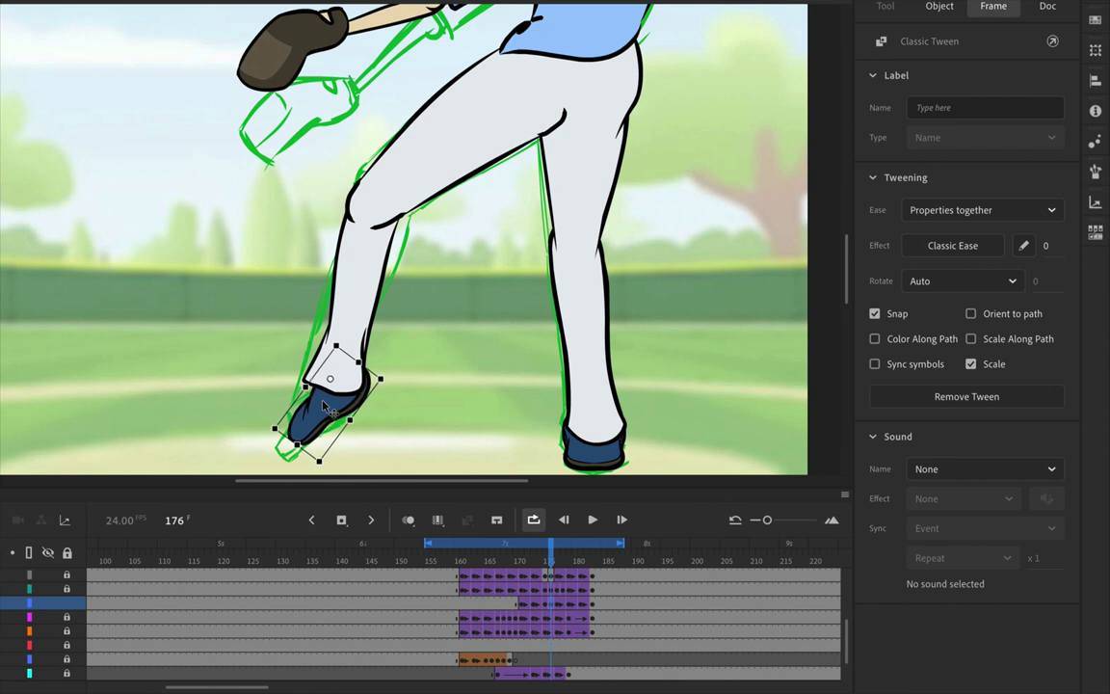
key(Down)
key(Down)
key(Down)
key(Down)
key(Down)
key(Down)
key(Down)
key(Right)
key(Right)
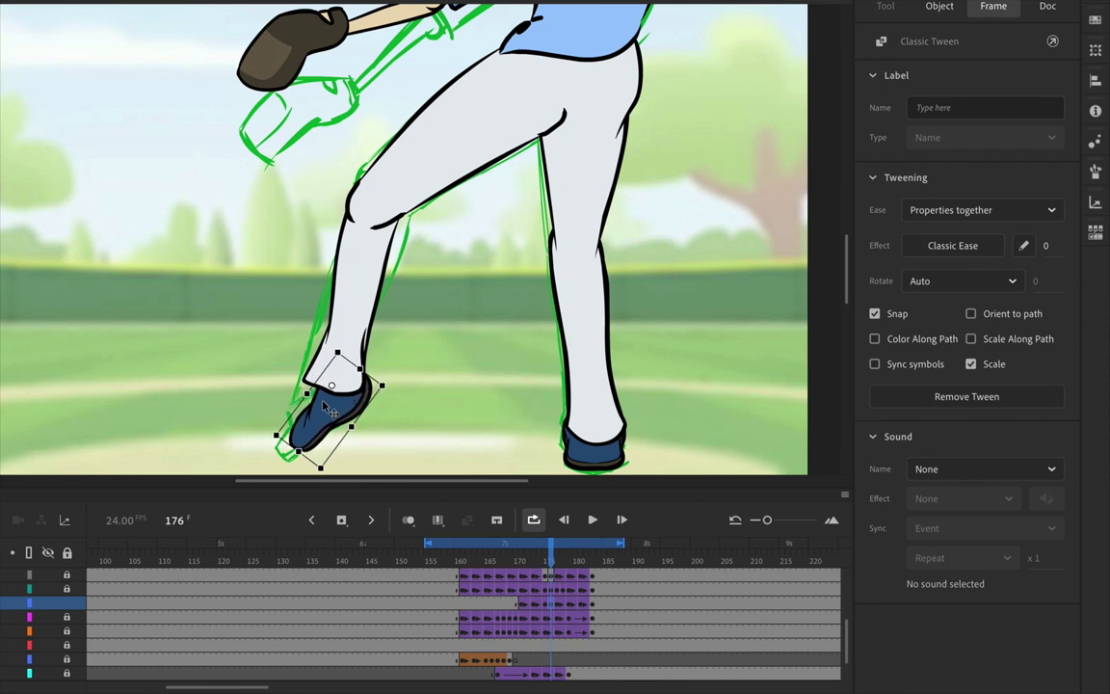
- Step through frames 176 to 184 to check the left foot against the ankle and sketches
key(period)
key(period)
key(period)
key(period)
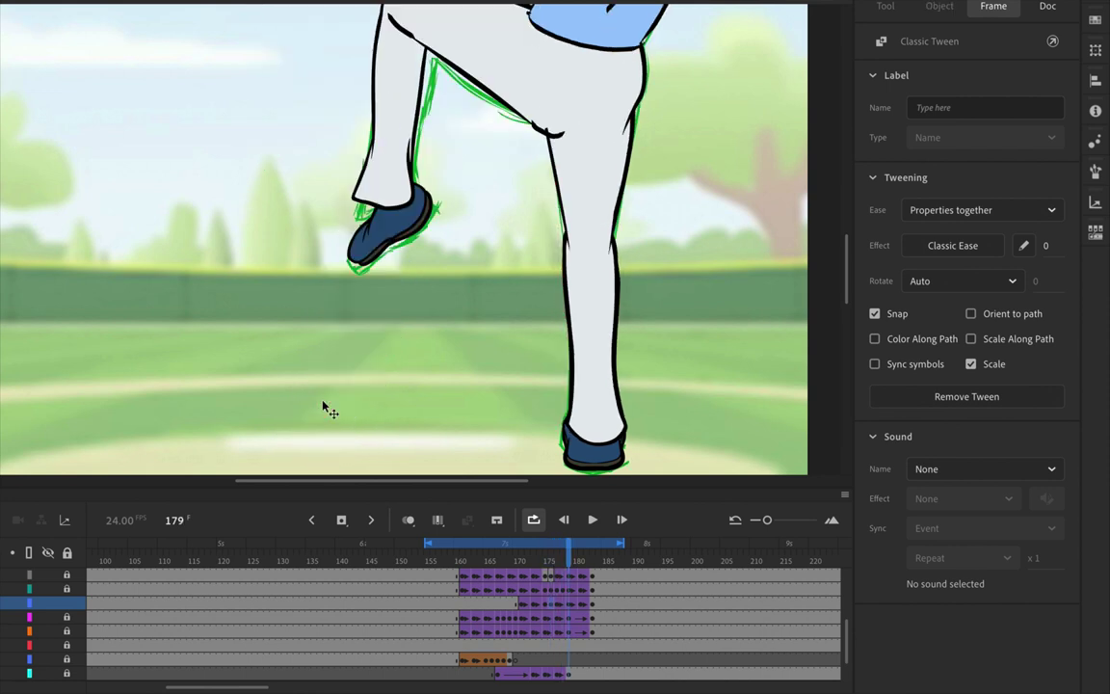
key(period)
key(period)
key(period)
key(period)
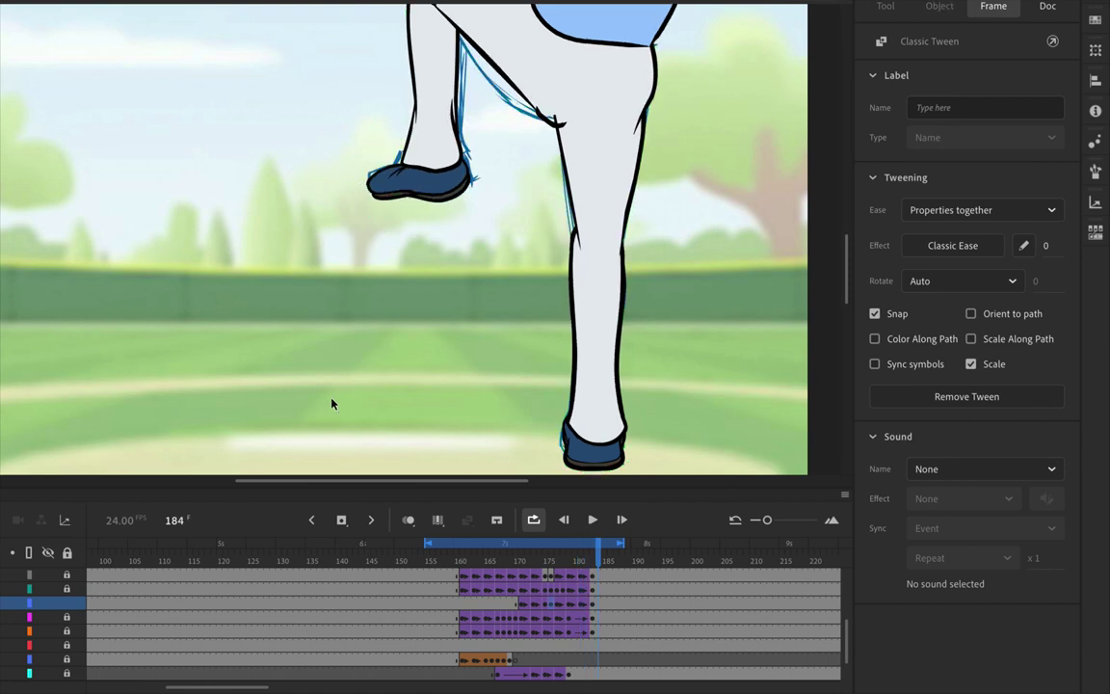
- Play back the loop at 100% zoom to check the leg motion, and move the playhead to frame 220
scroll(417, 434, up, 5)
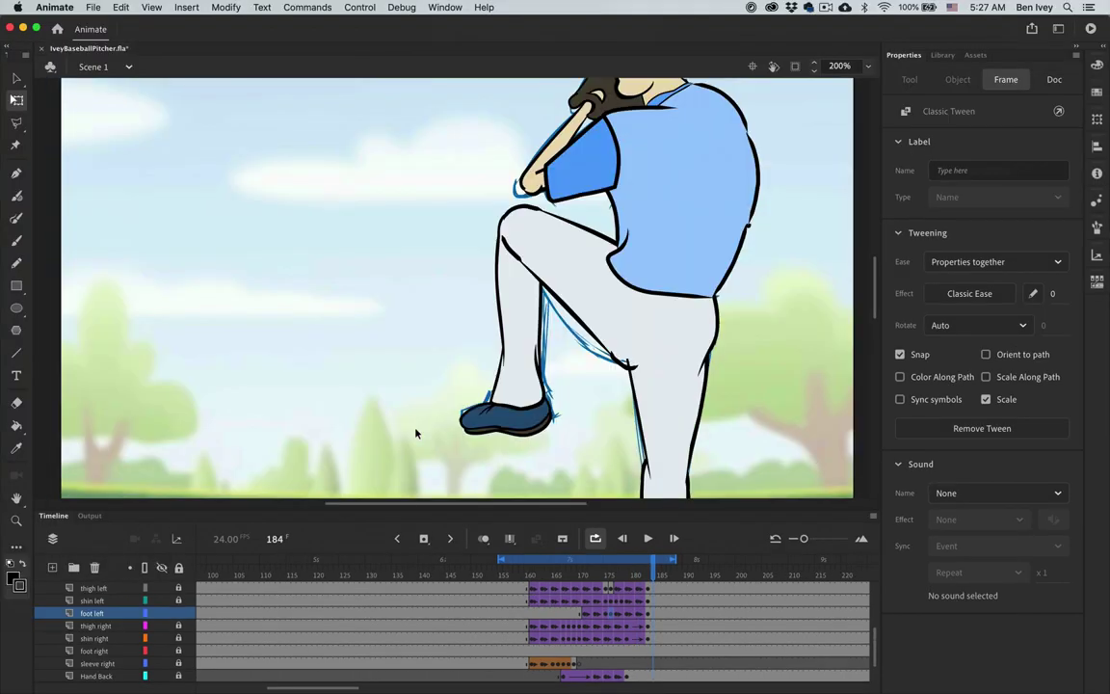
key(super+1)
click(416, 434)
key(Return)
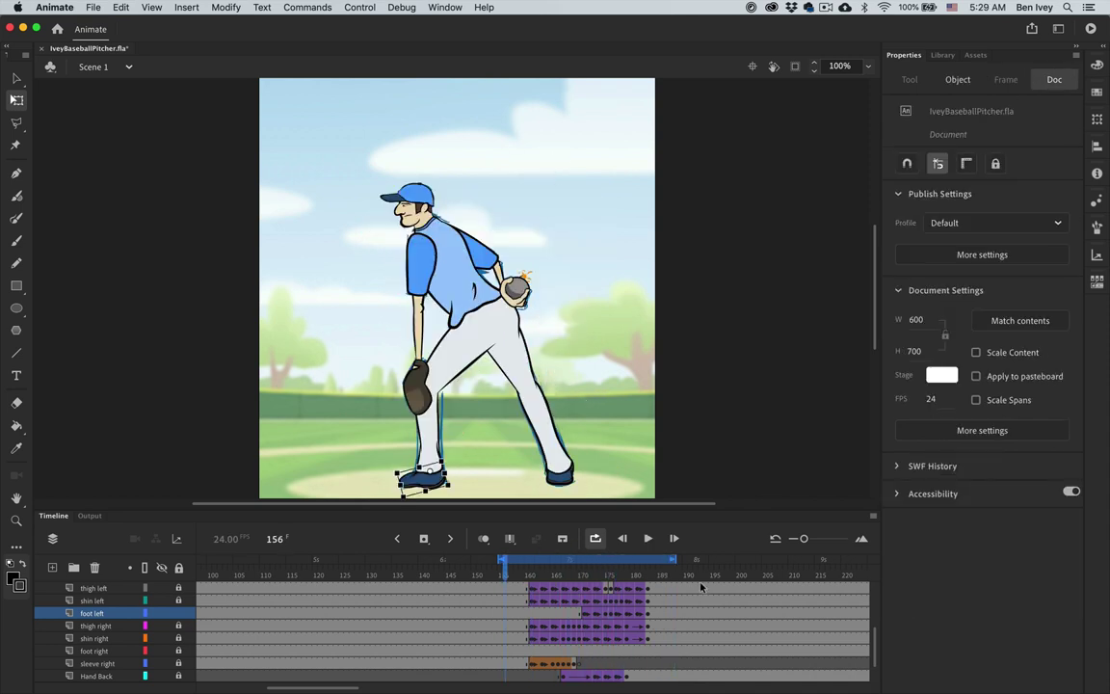
mouse_move(701, 575)
mouse_down()
mouse_move(742, 578)
mouse_move(749, 592)
mouse_move(686, 590)
mouse_up()
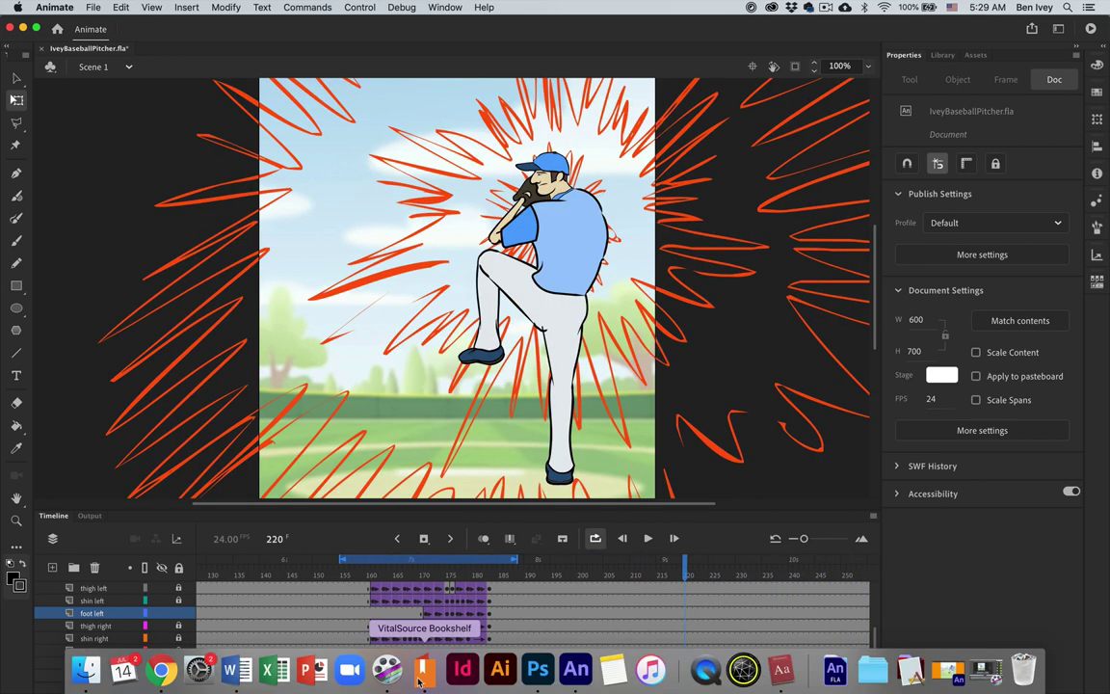
- Switch to VitalSource Bookshelf to consult the explosion instructions on page 99, and return to the pitcher animation in Animate
click(424, 675)
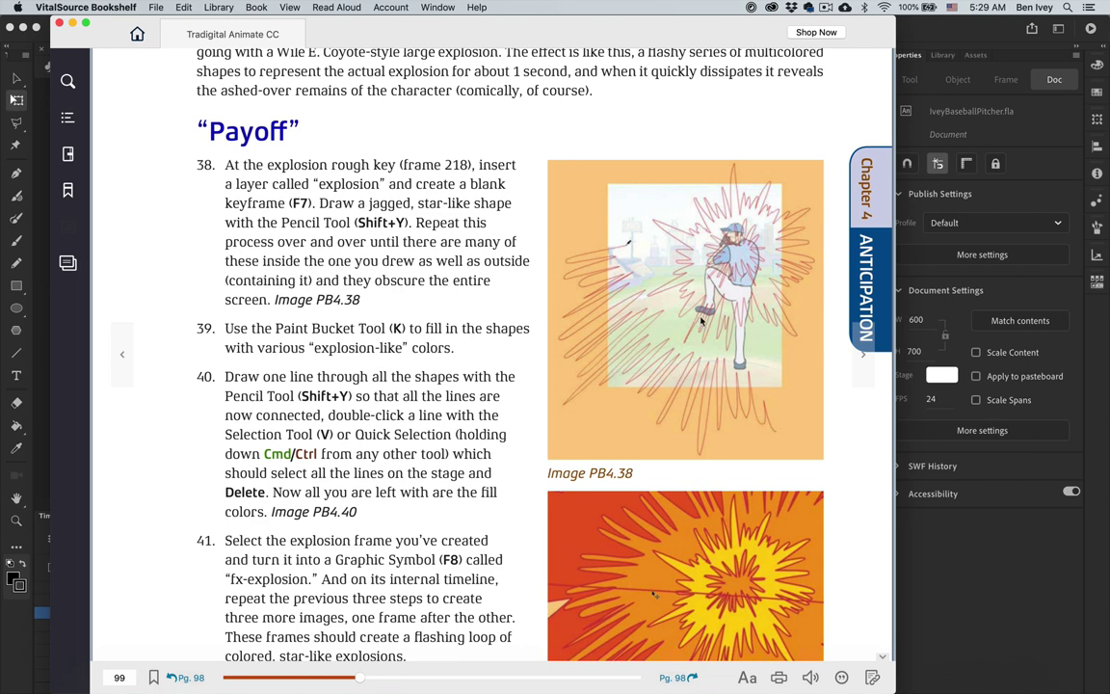
click(957, 625)
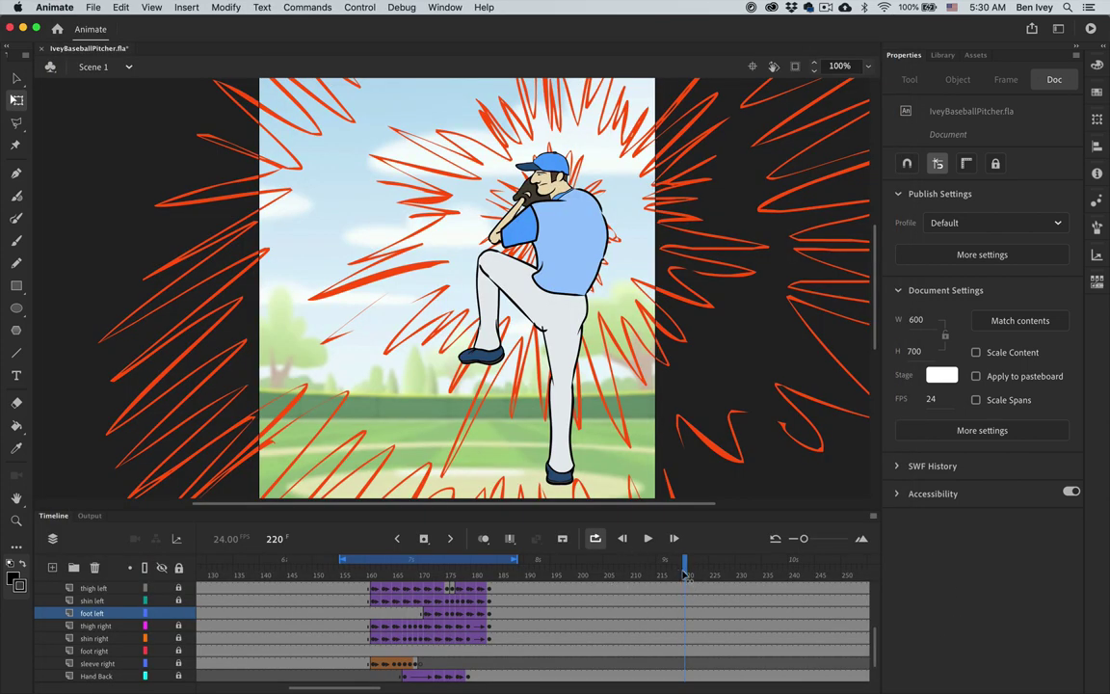
mouse_move(686, 575)
mouse_down()
mouse_move(657, 575)
mouse_move(675, 575)
mouse_up()
- Collapse the cleanup folder and add a new layer above it named Explosion
scroll(677, 634, up, 5)
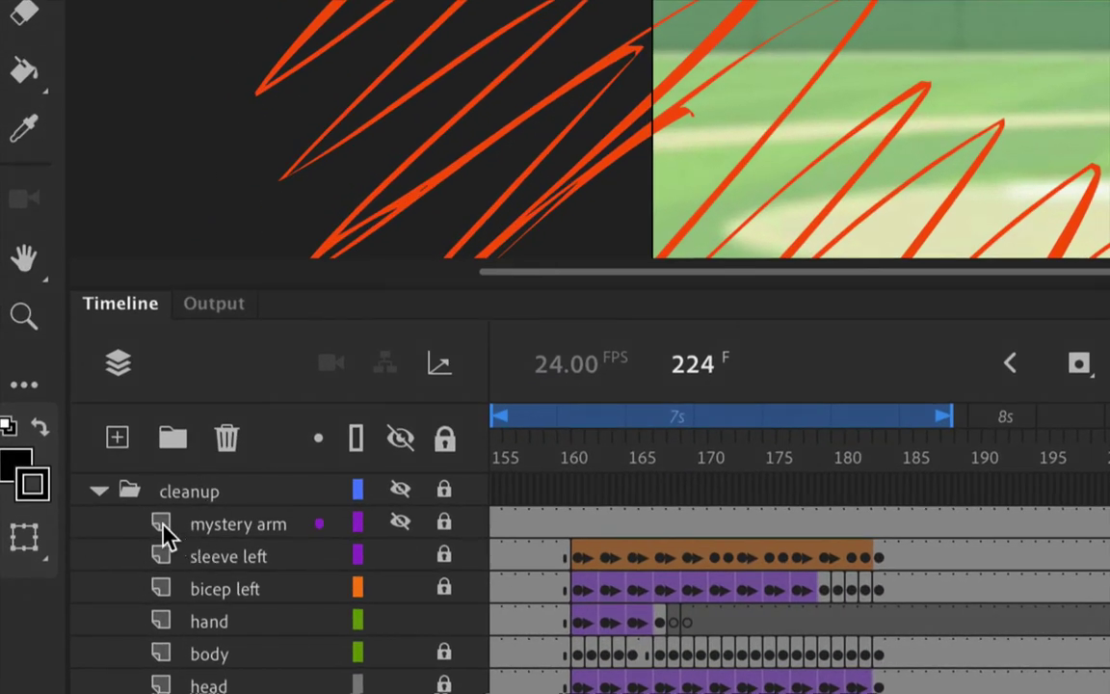
click(99, 492)
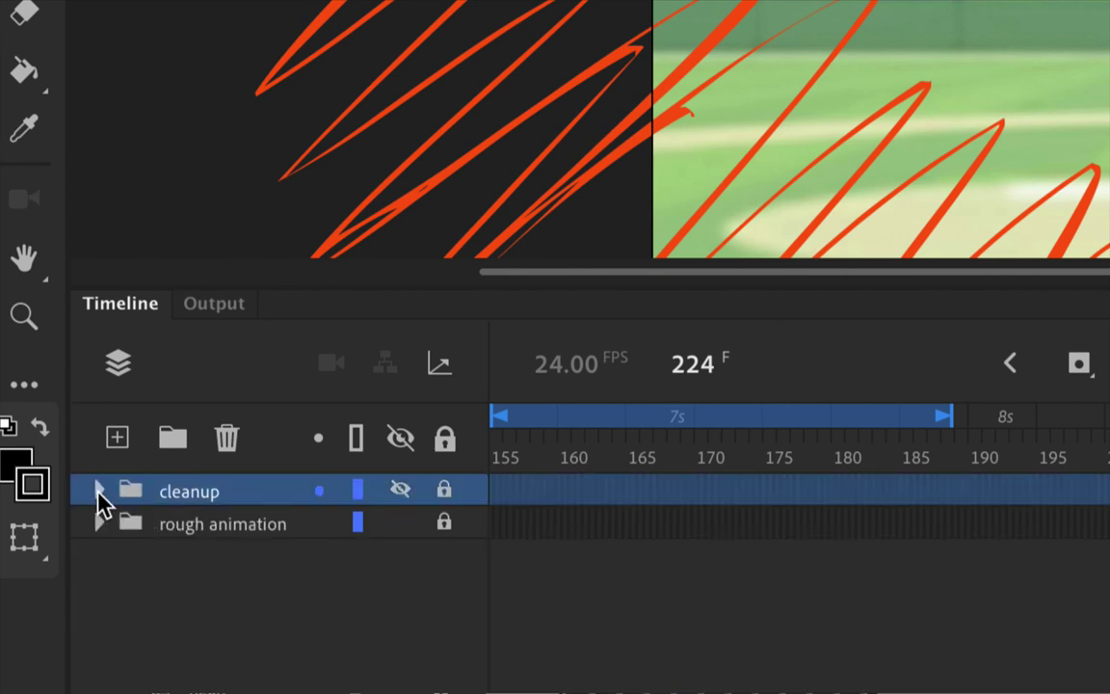
click(116, 437)
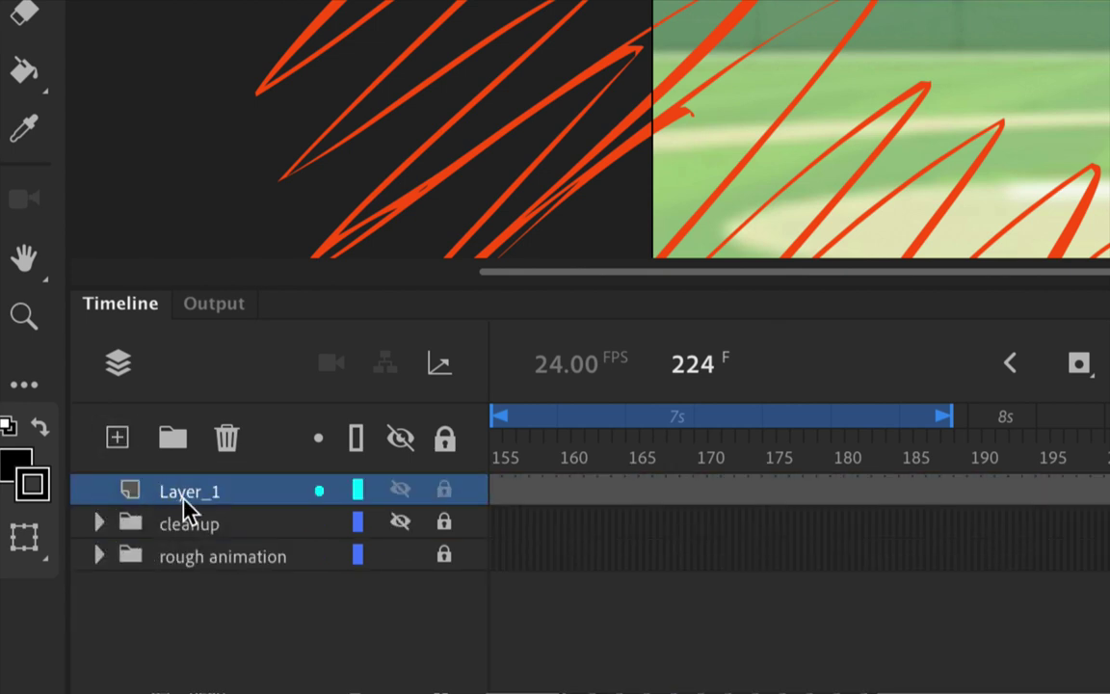
double_click(185, 493)
text(Explo)
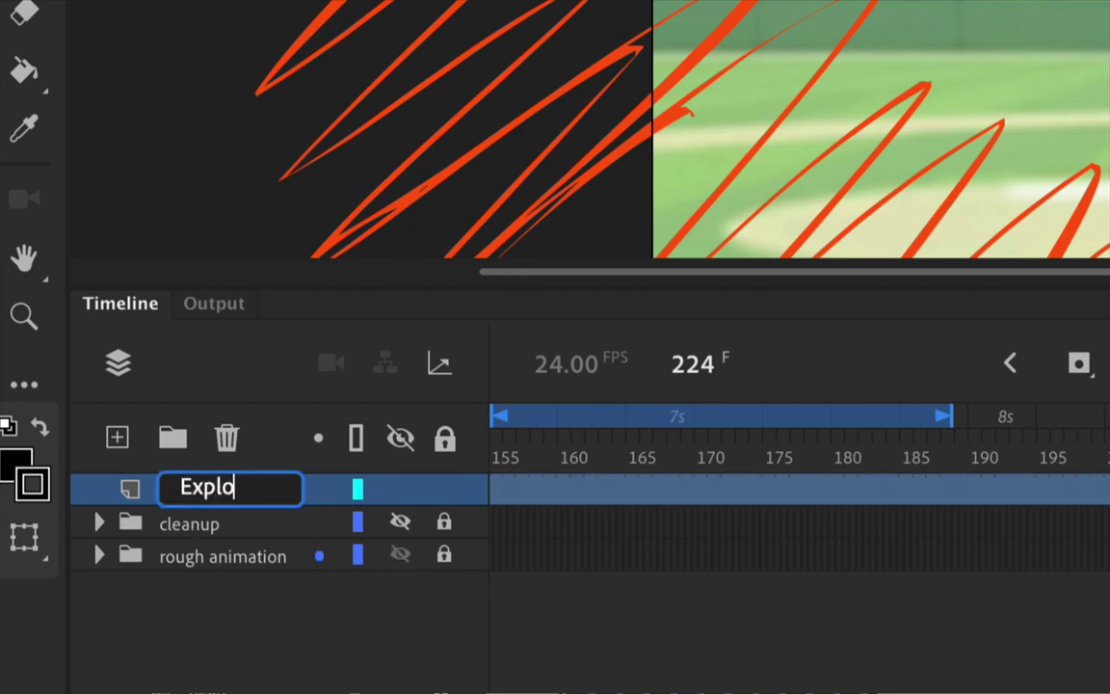
text(sion)
key(Return)
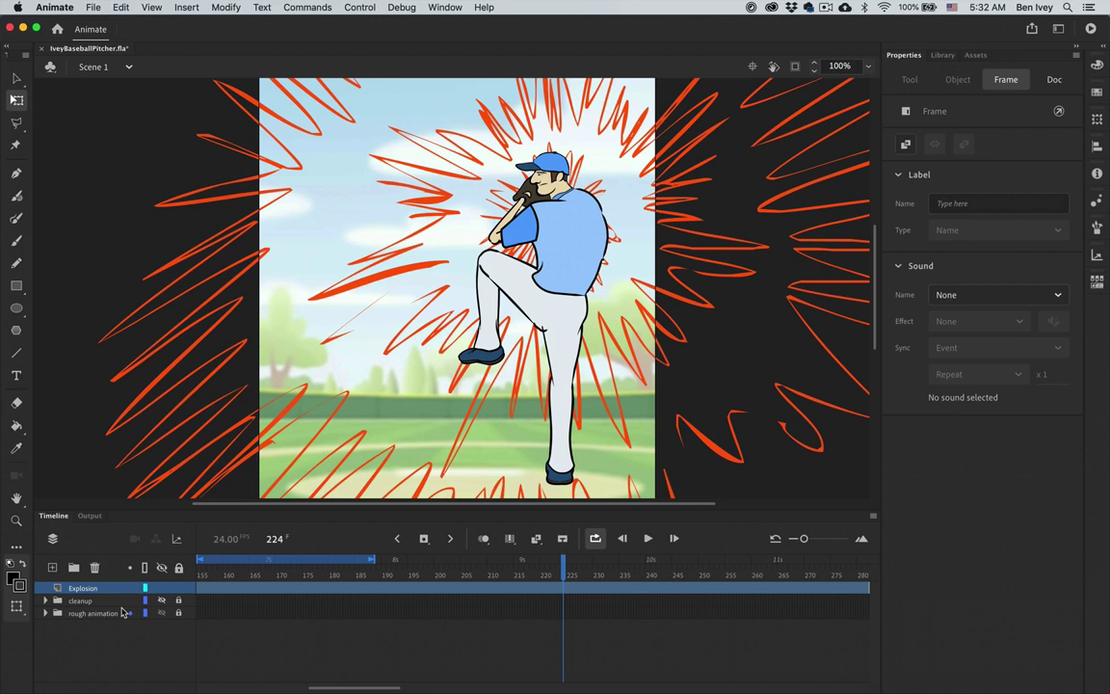
- Insert a blank keyframe at frame 218 on the Explosion layer
key(comma)
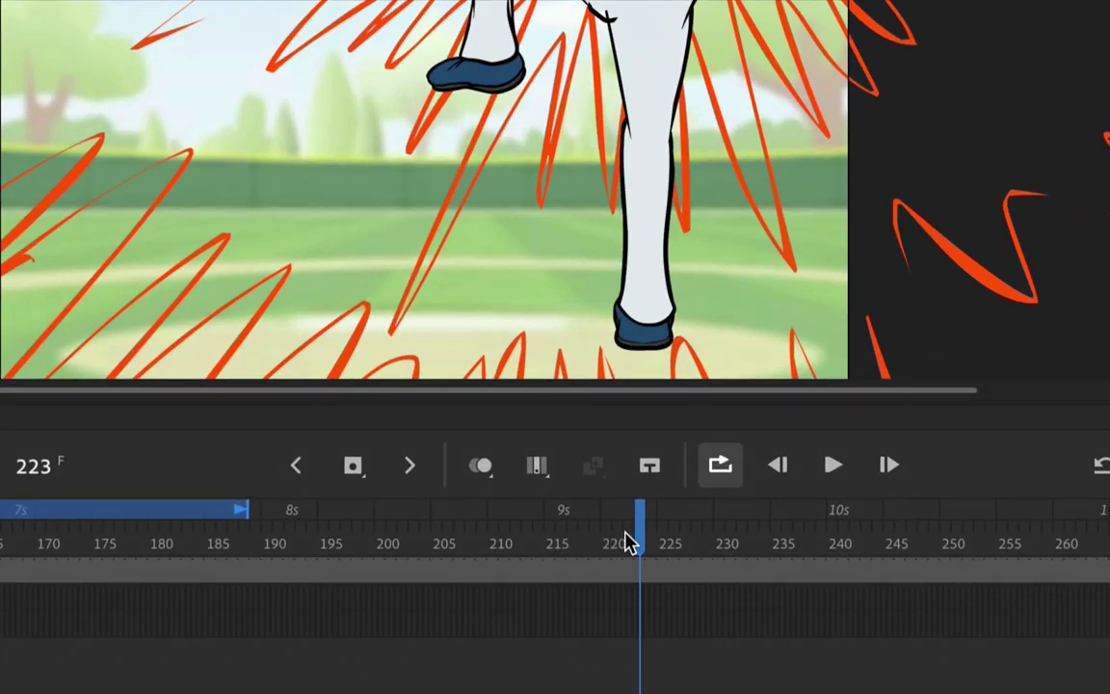
drag(639, 540, 587, 558)
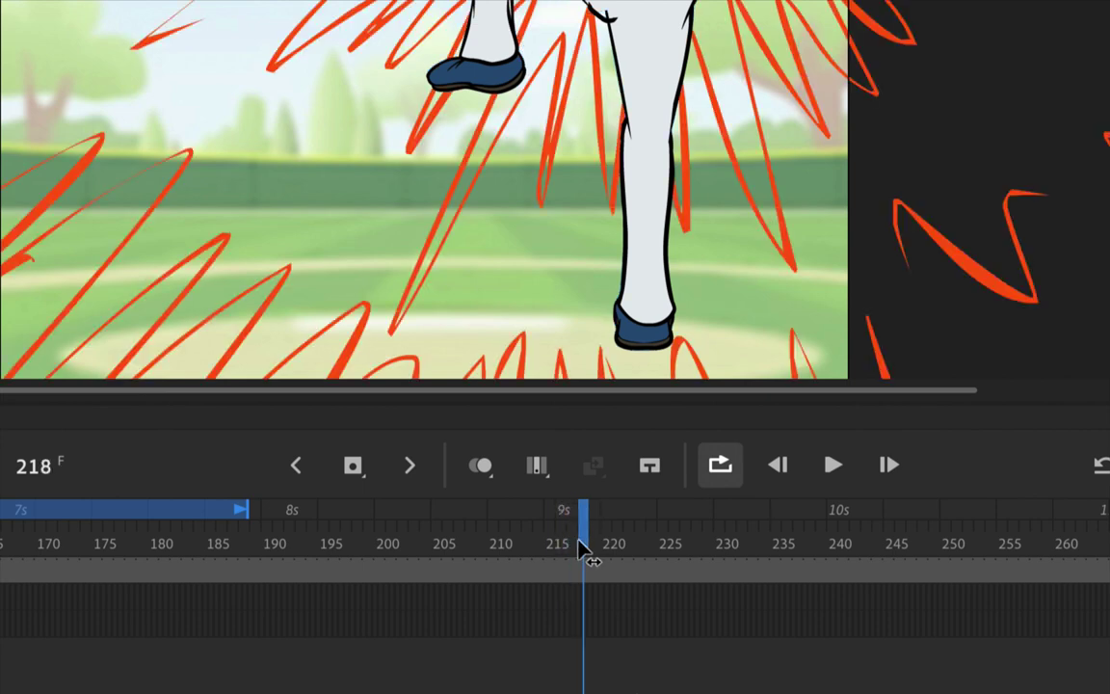
click(584, 581)
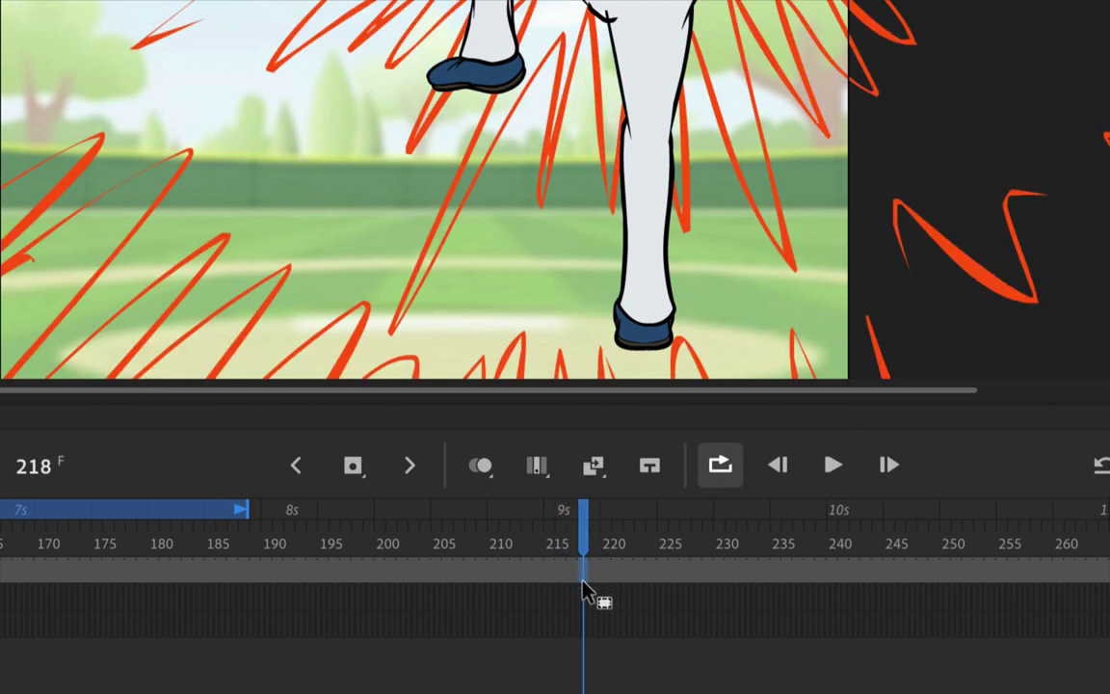
key(F7)
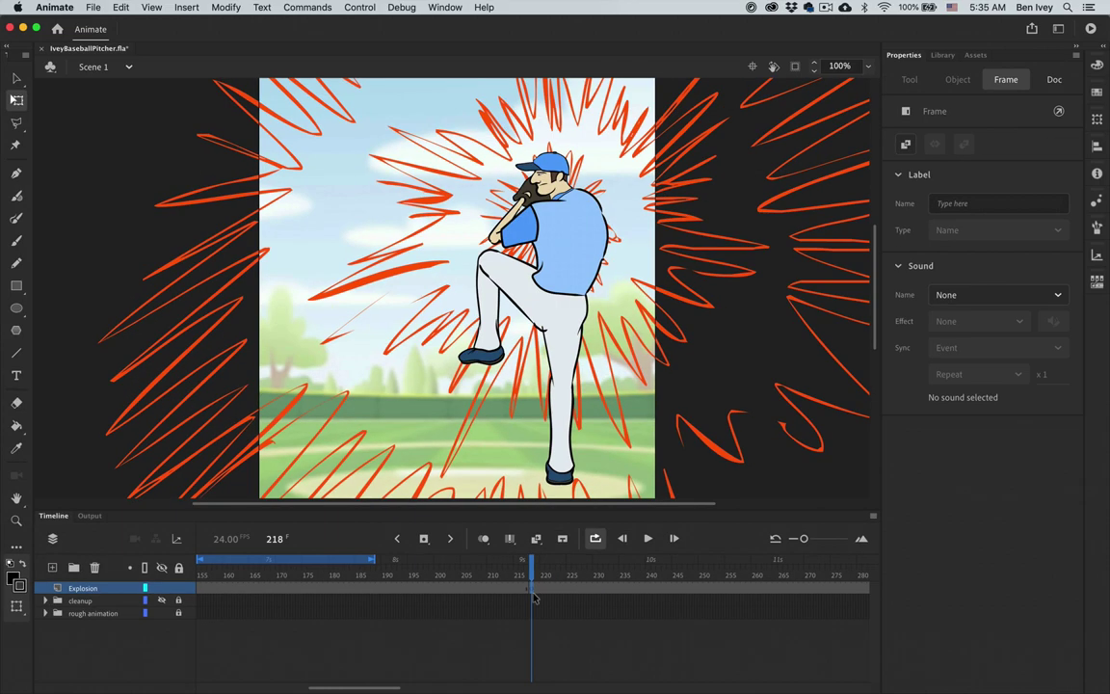
- Set up the Classic Brush with an orange #FF6600 fill and the Paint Behind mode
click(545, 328)
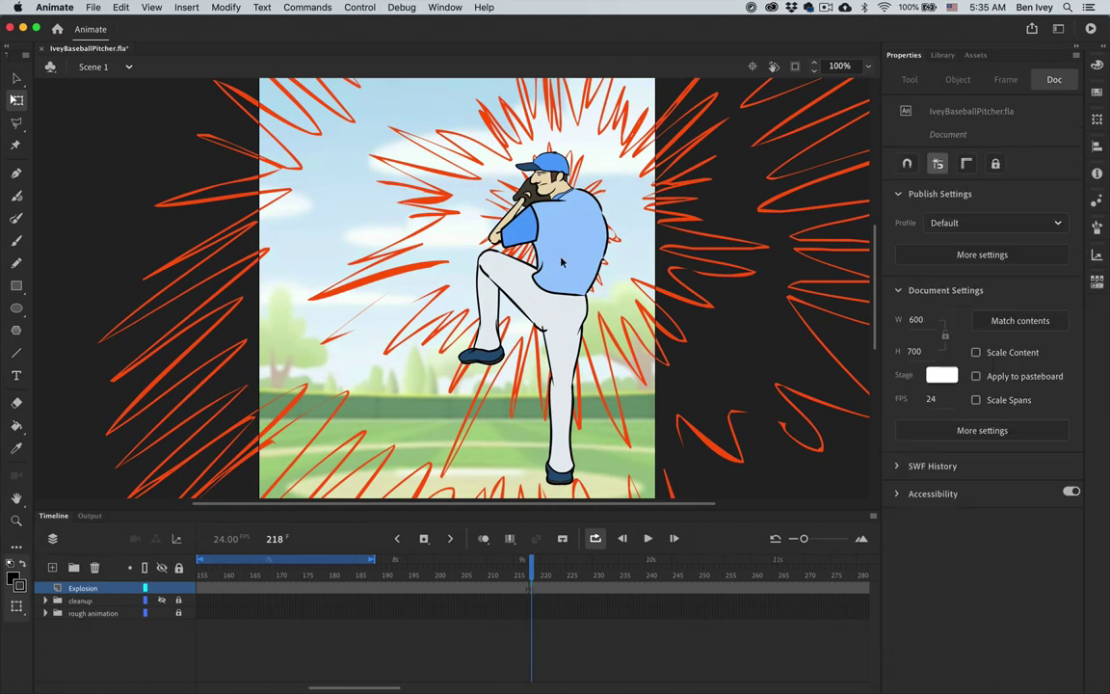
key(super+minus)
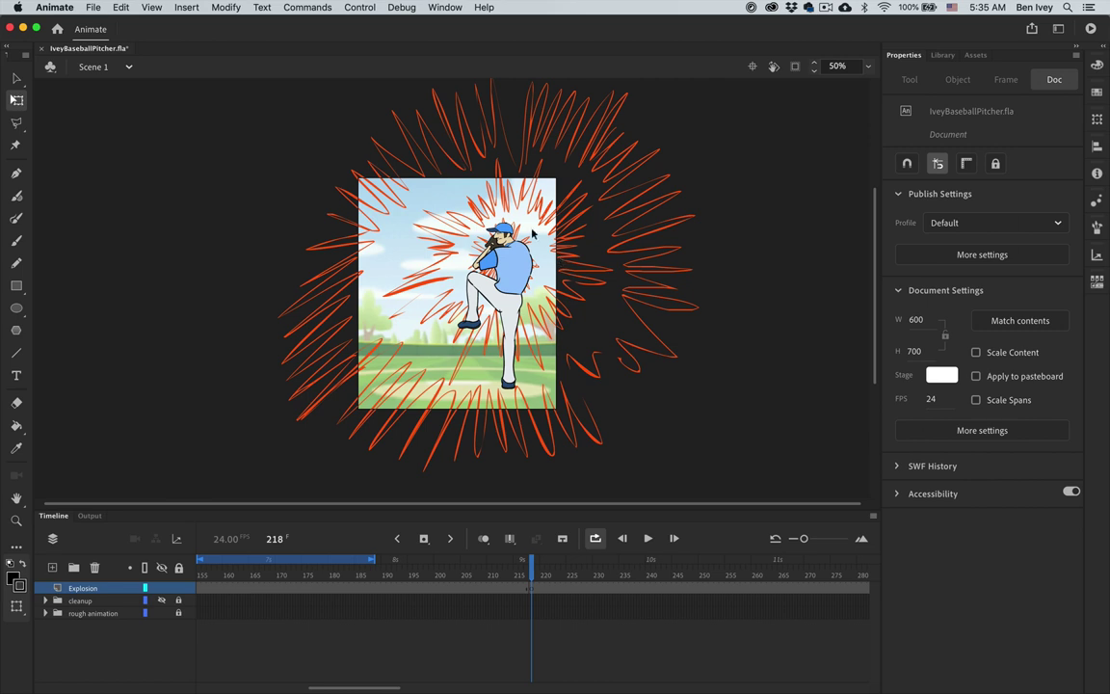
key(v)
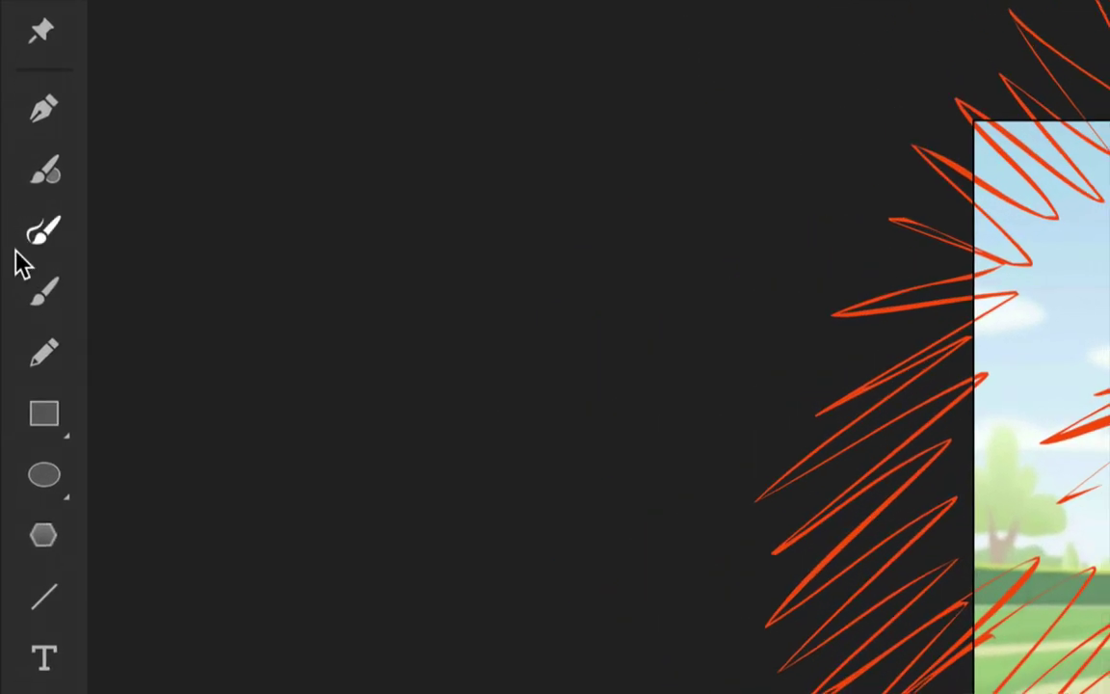
click(43, 295)
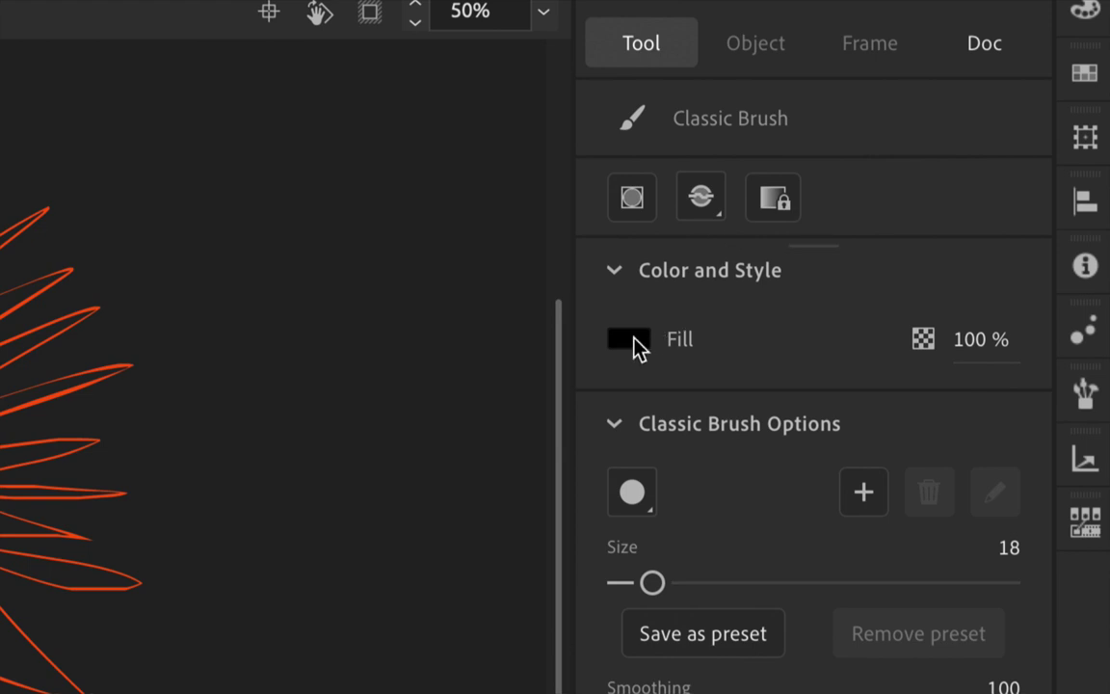
click(636, 343)
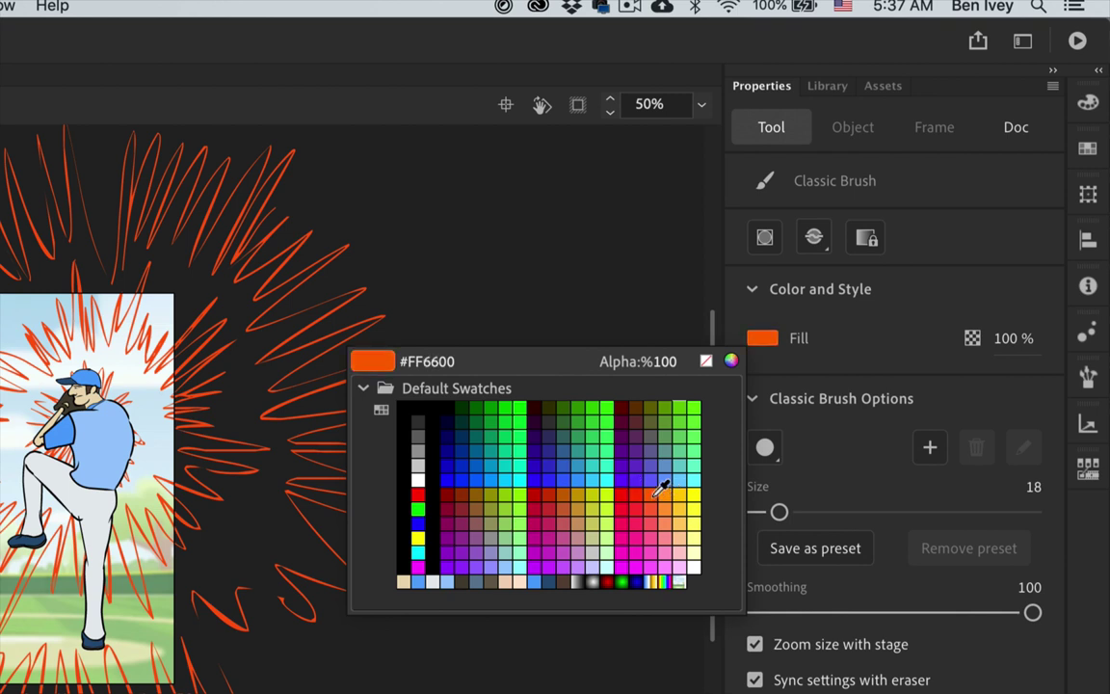
click(655, 492)
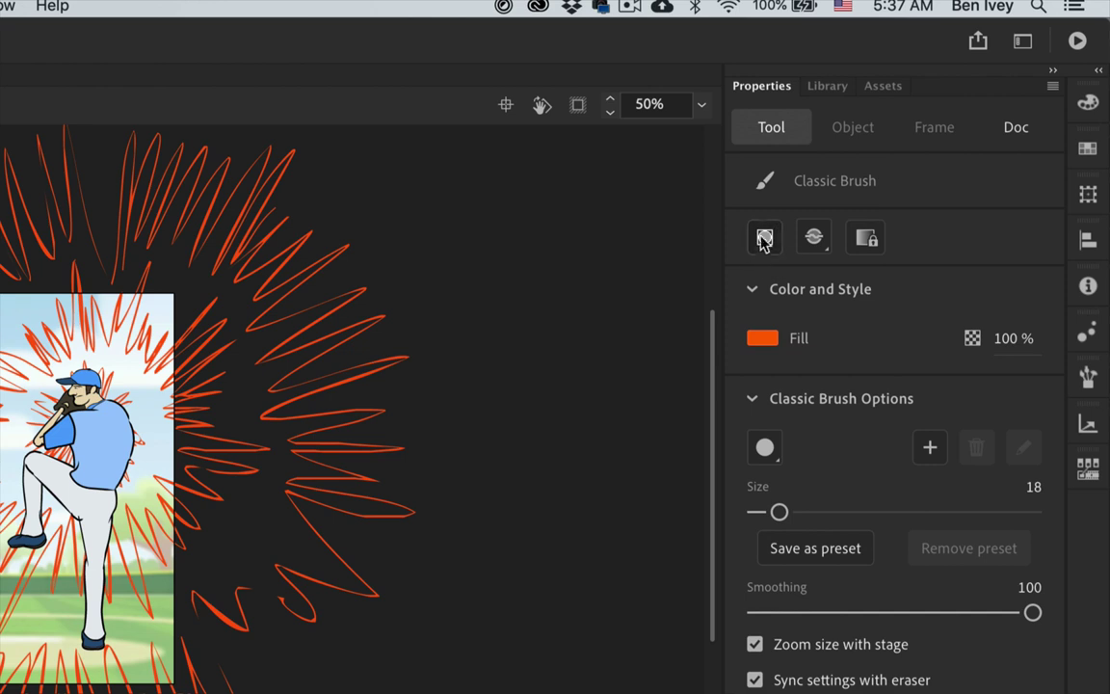
click(814, 239)
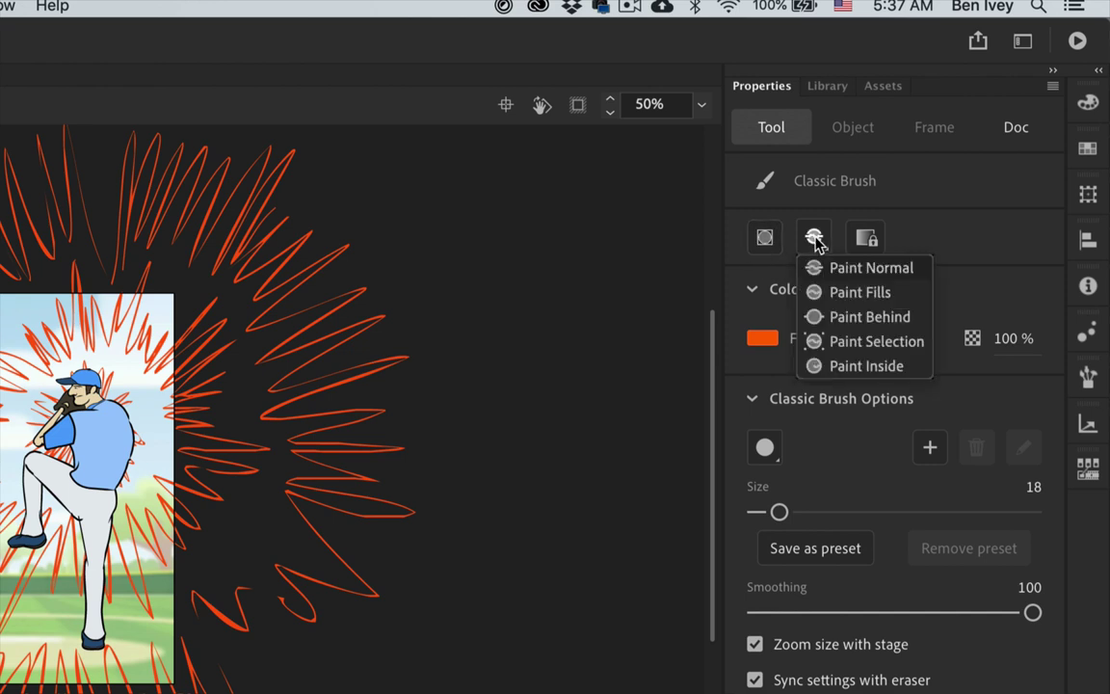
click(845, 320)
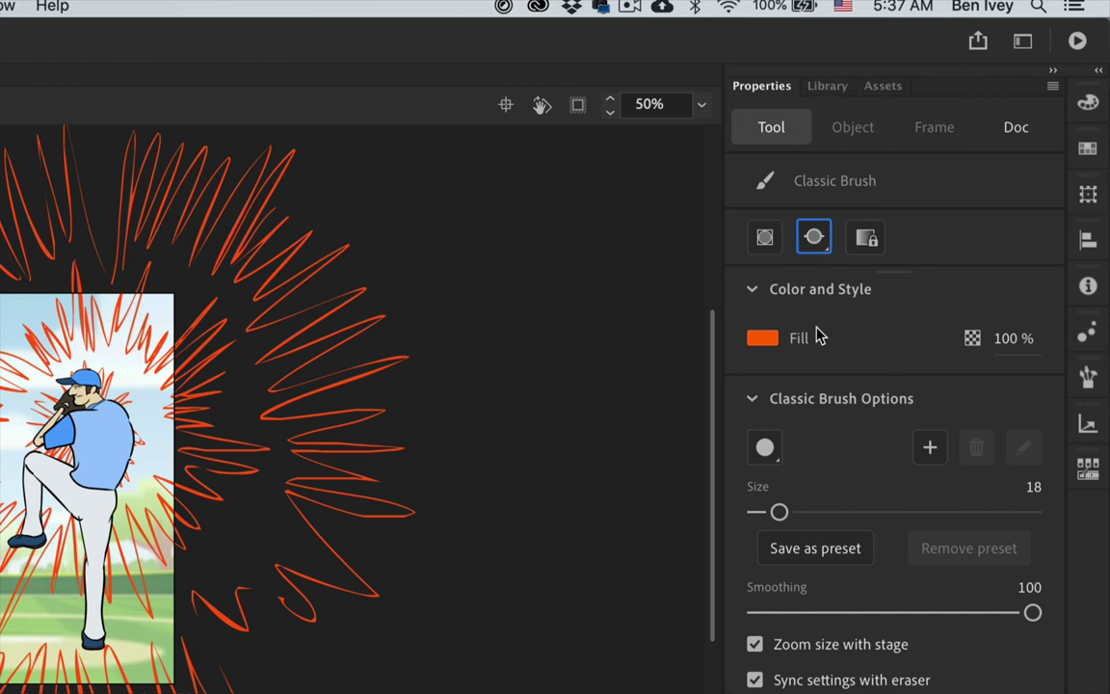
- Give the Classic Brush a narrow vertical oval tip at size 25, try it beside the sketch and undo the test stroke
click(770, 459)
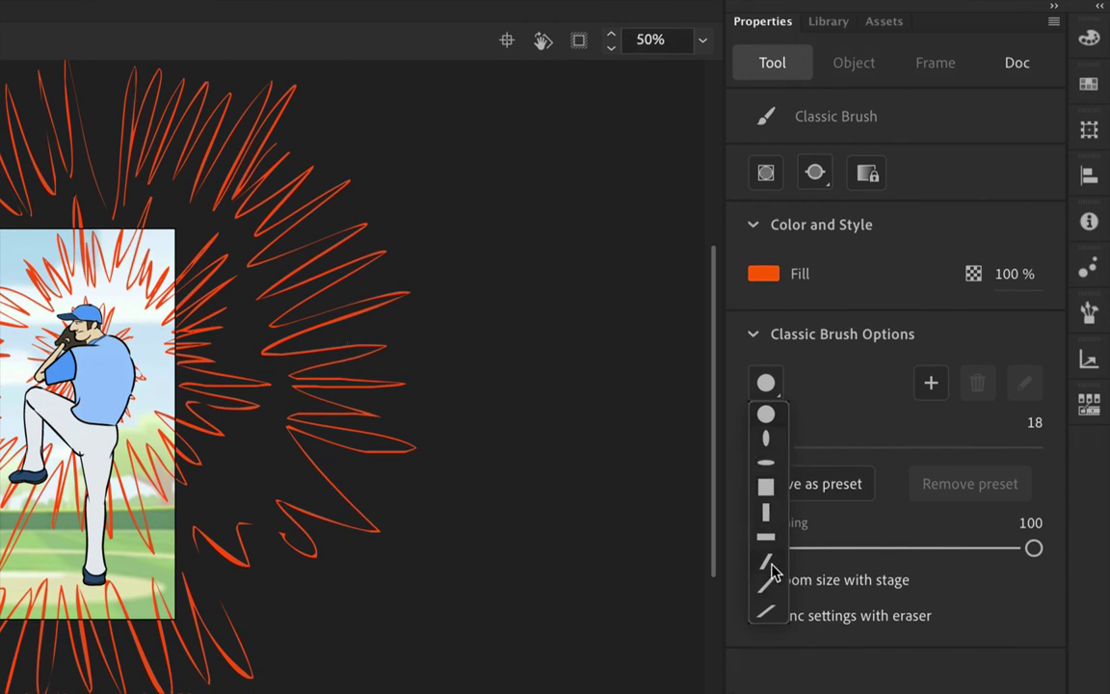
click(766, 444)
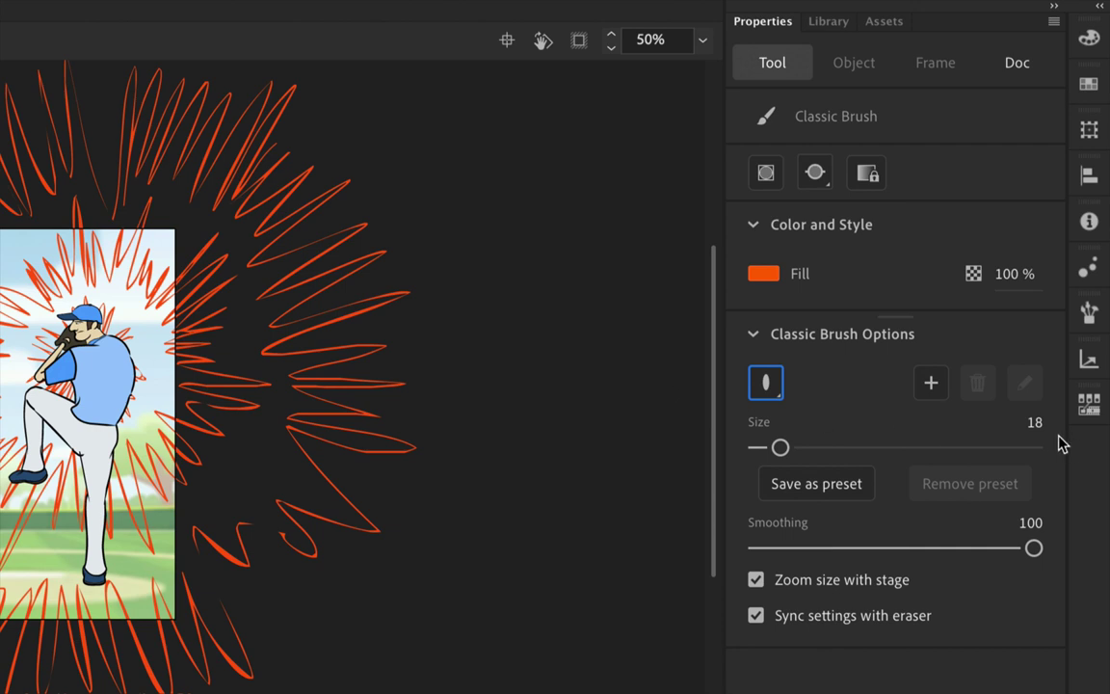
click(782, 449)
drag(782, 449, 790, 448)
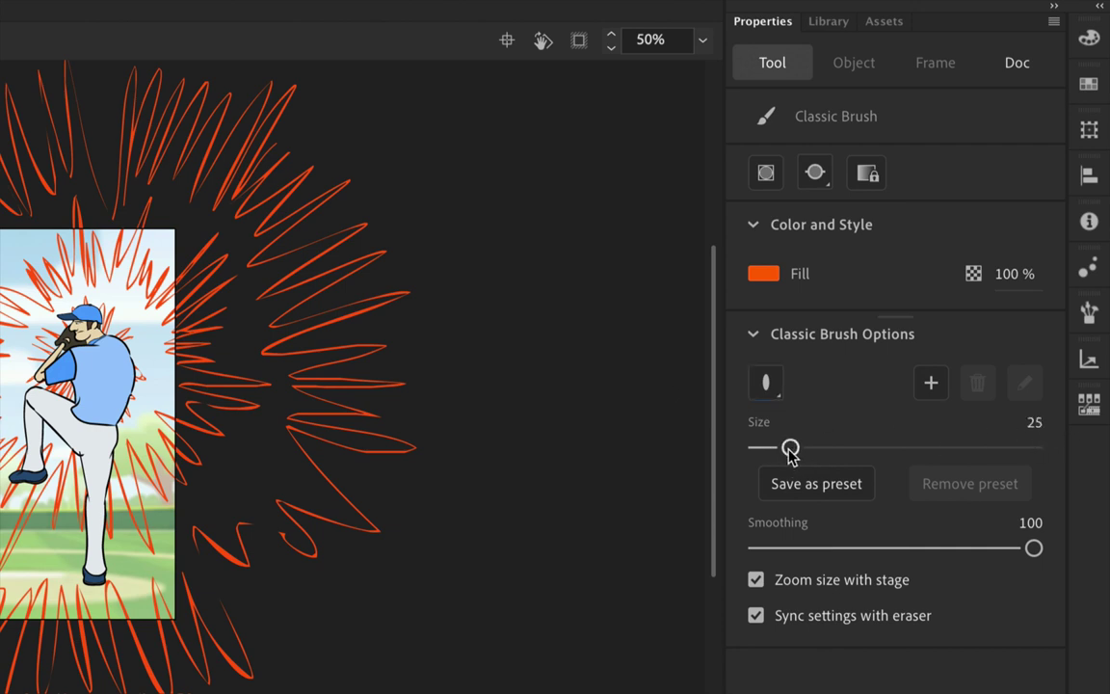
mouse_move(431, 312)
mouse_down()
mouse_move(428, 385)
mouse_move(413, 433)
mouse_up()
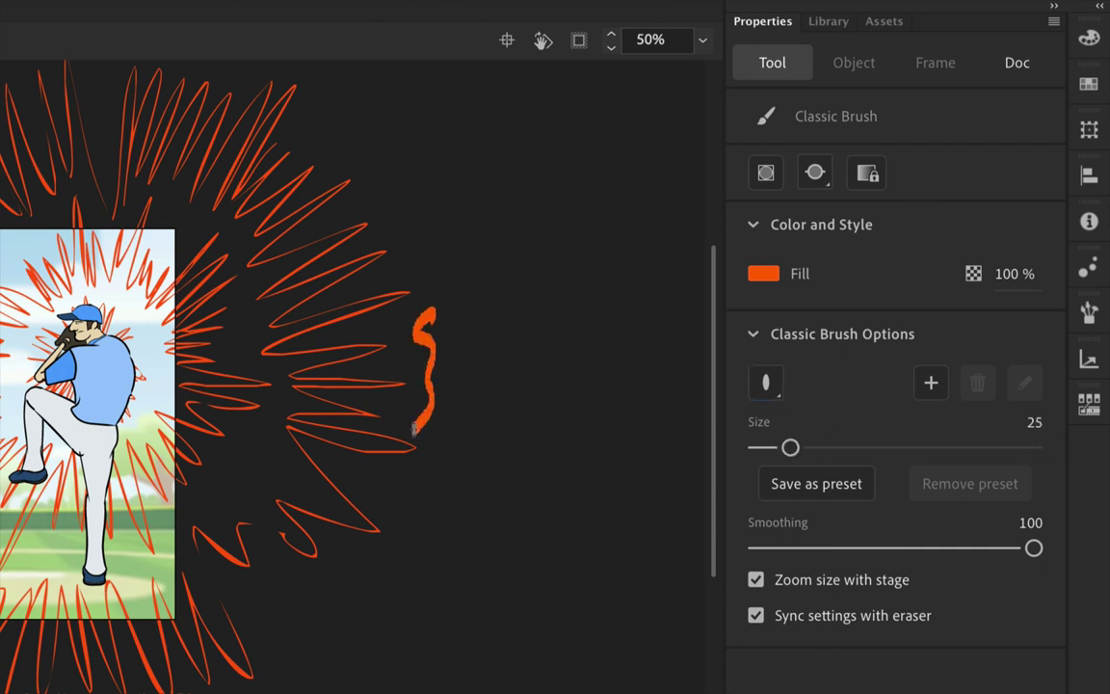
key(ctrl+z)
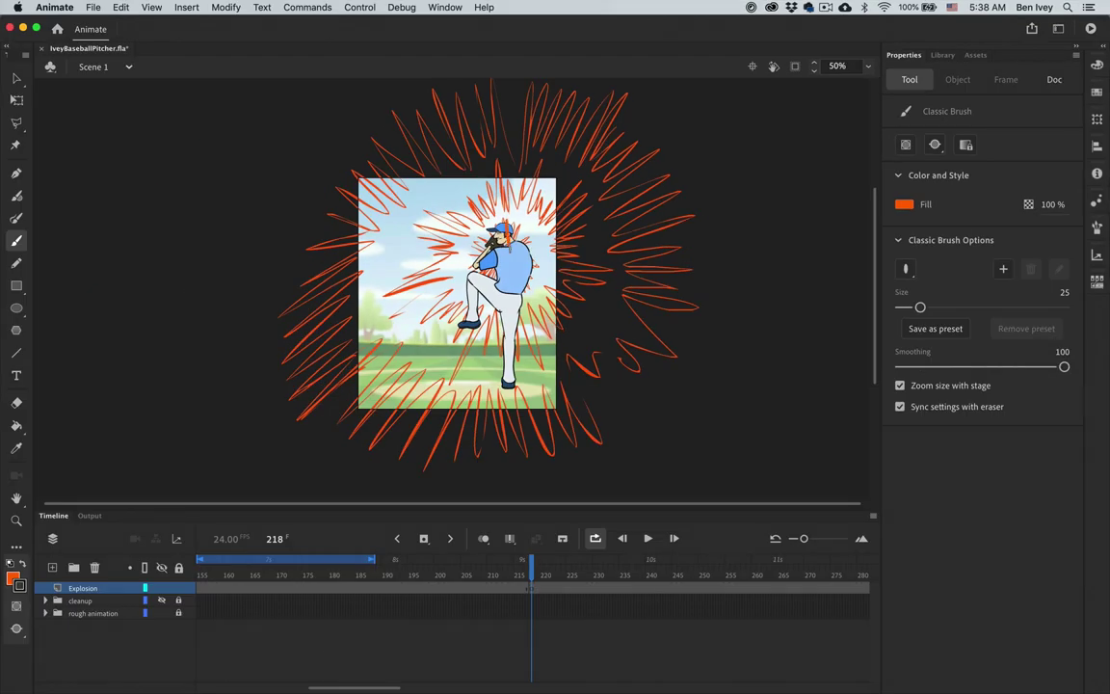
- Paint a spiky orange burst over the pitcher's torso, changing the brush tip to round for the last strokes
mouse_move(508, 252)
mouse_down()
mouse_move(489, 252)
mouse_move(473, 305)
mouse_move(536, 293)
mouse_move(465, 212)
mouse_up()
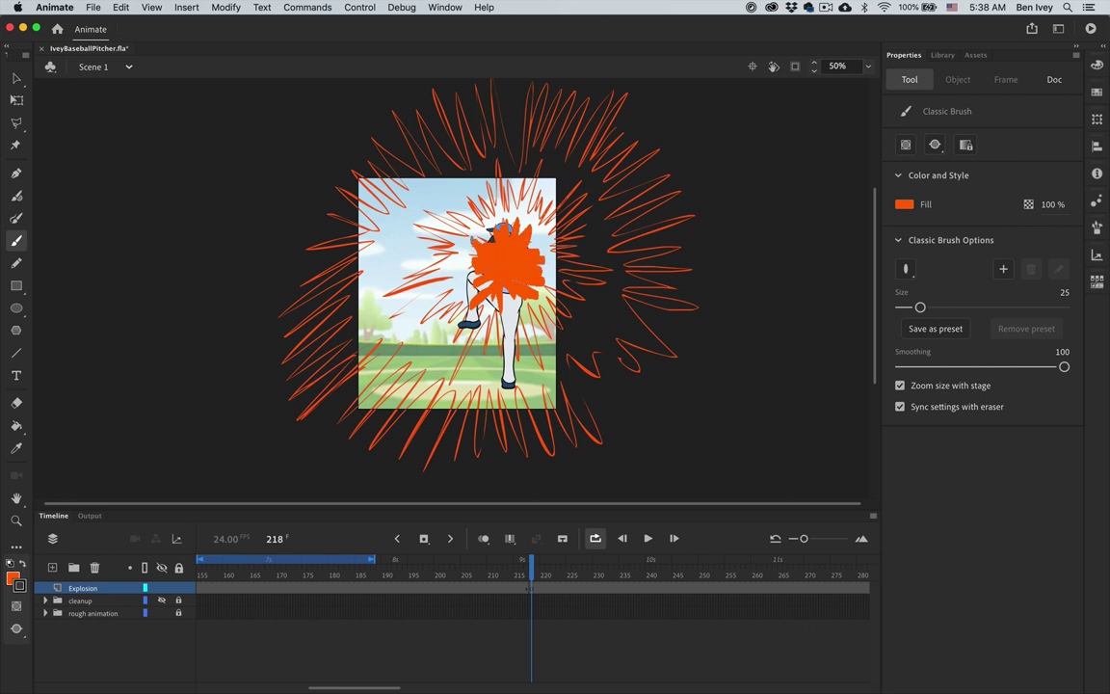
drag(479, 273, 458, 277)
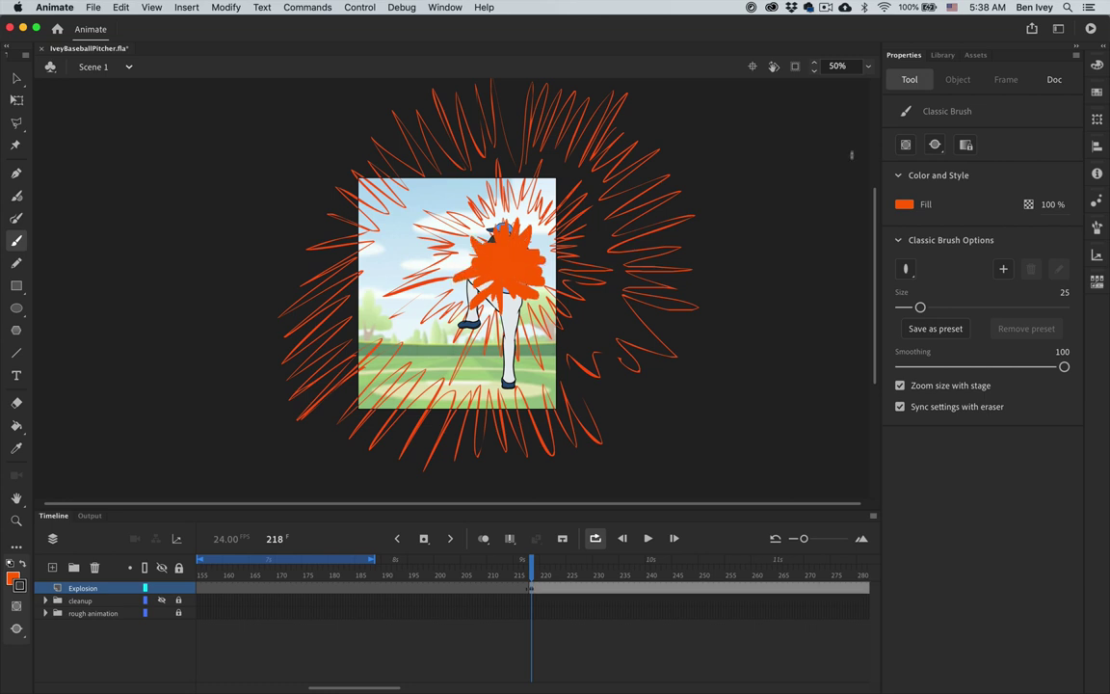
click(905, 270)
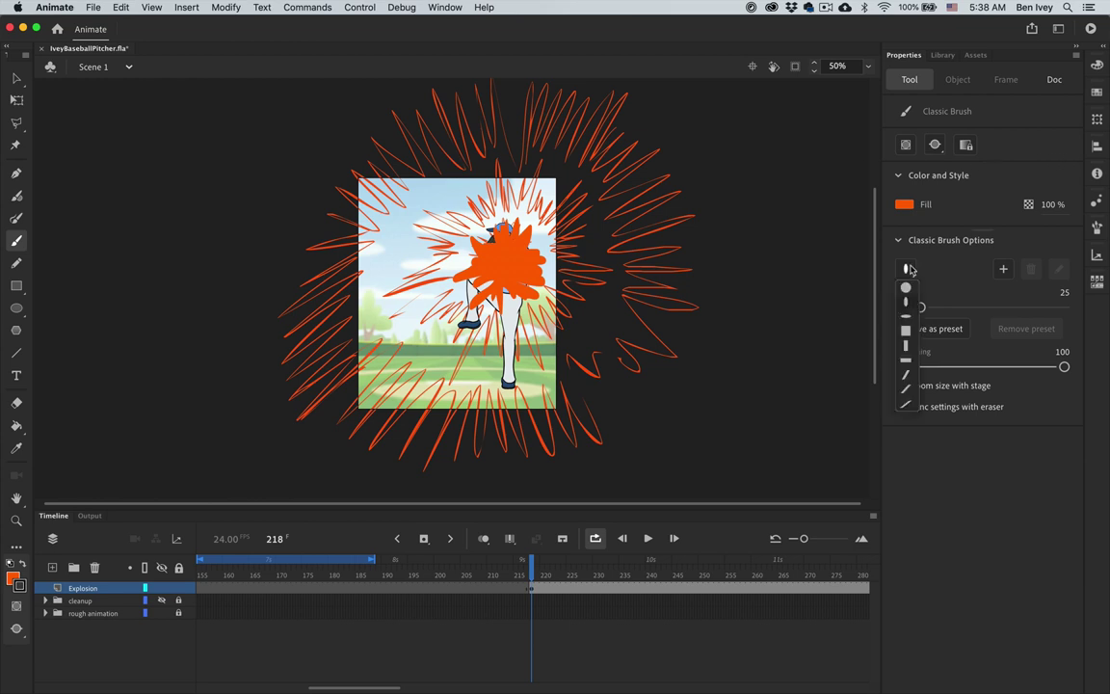
click(905, 316)
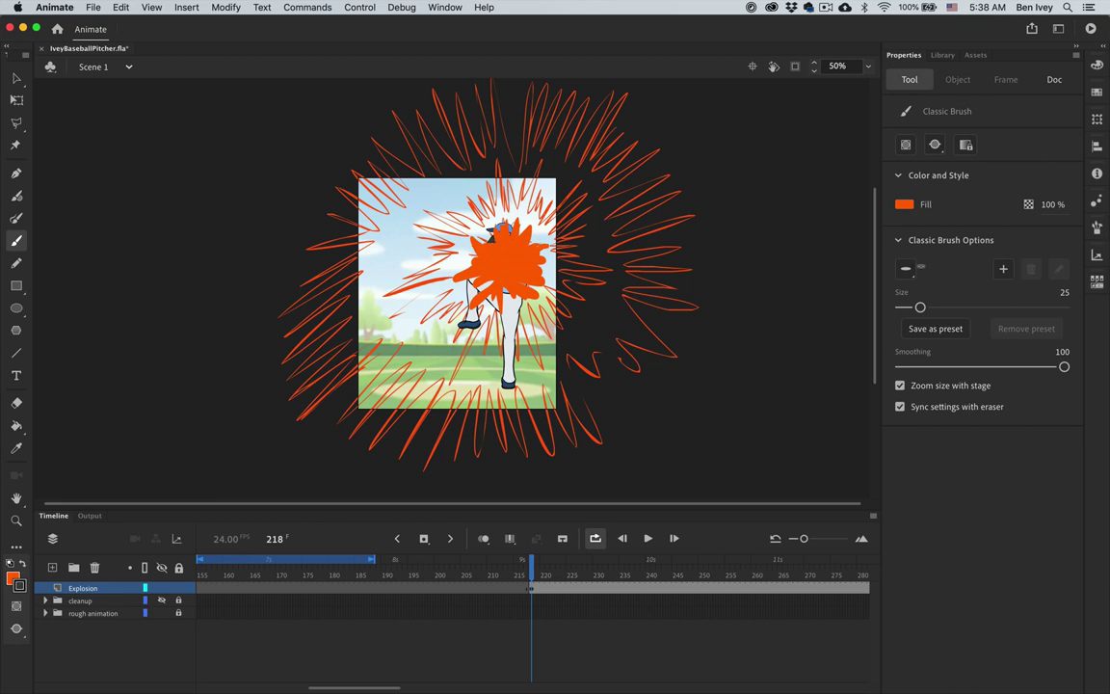
click(905, 270)
click(905, 295)
drag(525, 274, 520, 270)
key(super+z)
- Set the Classic Brush to size 19 with a yellow #FFFF00 fill in Paint Behind mode
key([)
key([)
key([)
key([)
key([)
key([)
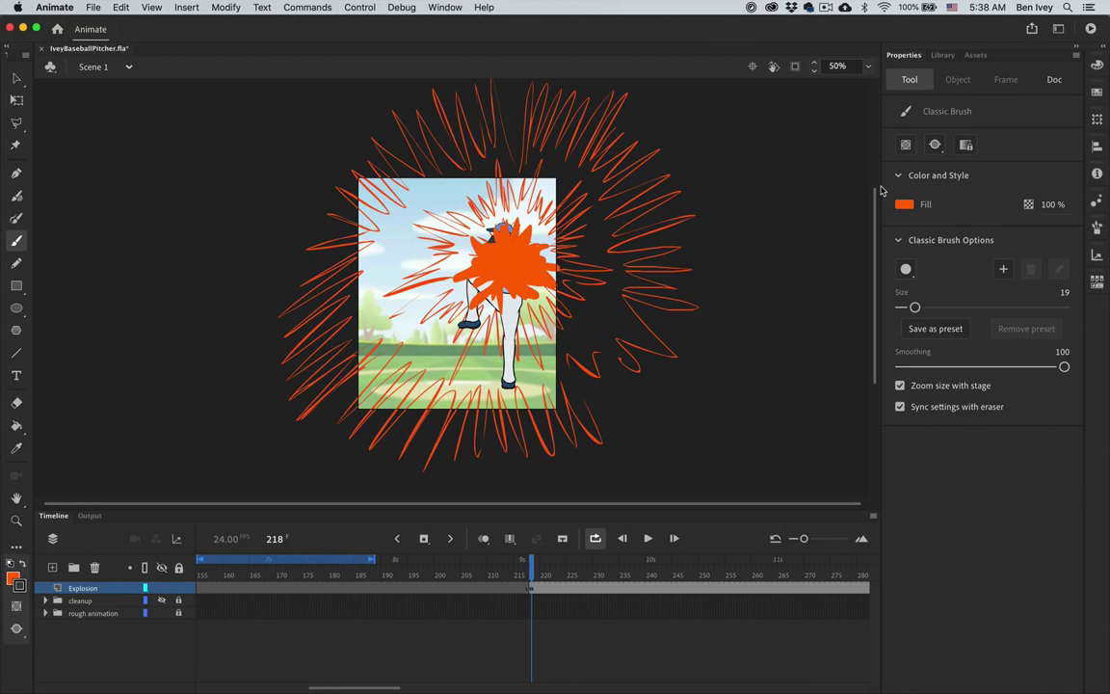
click(906, 203)
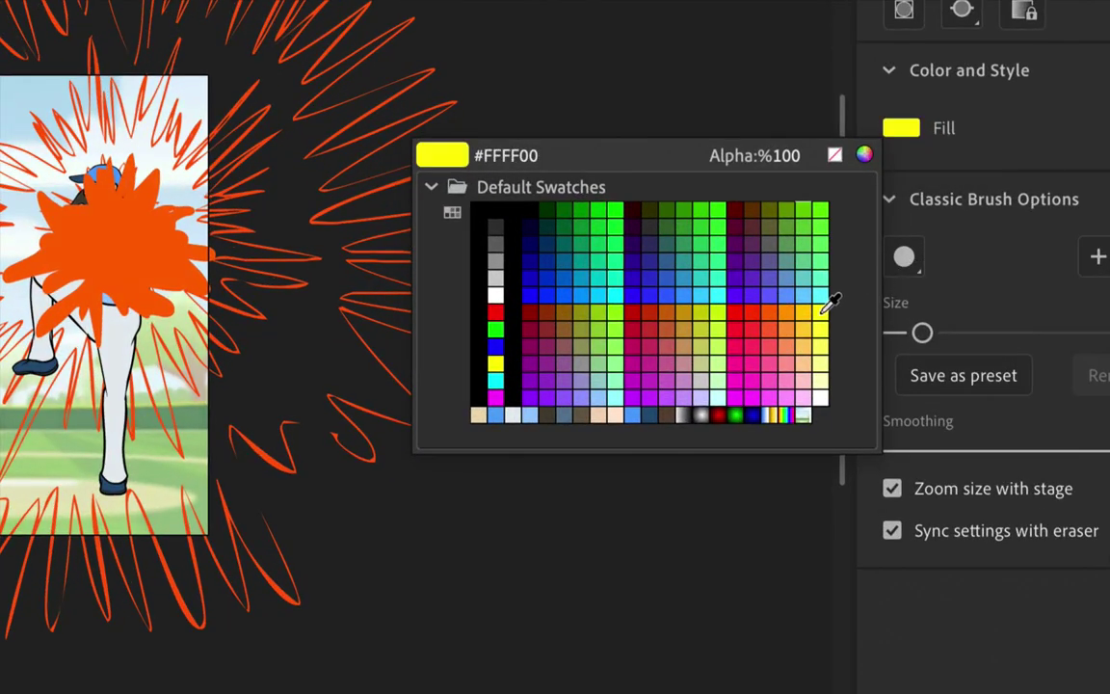
click(824, 309)
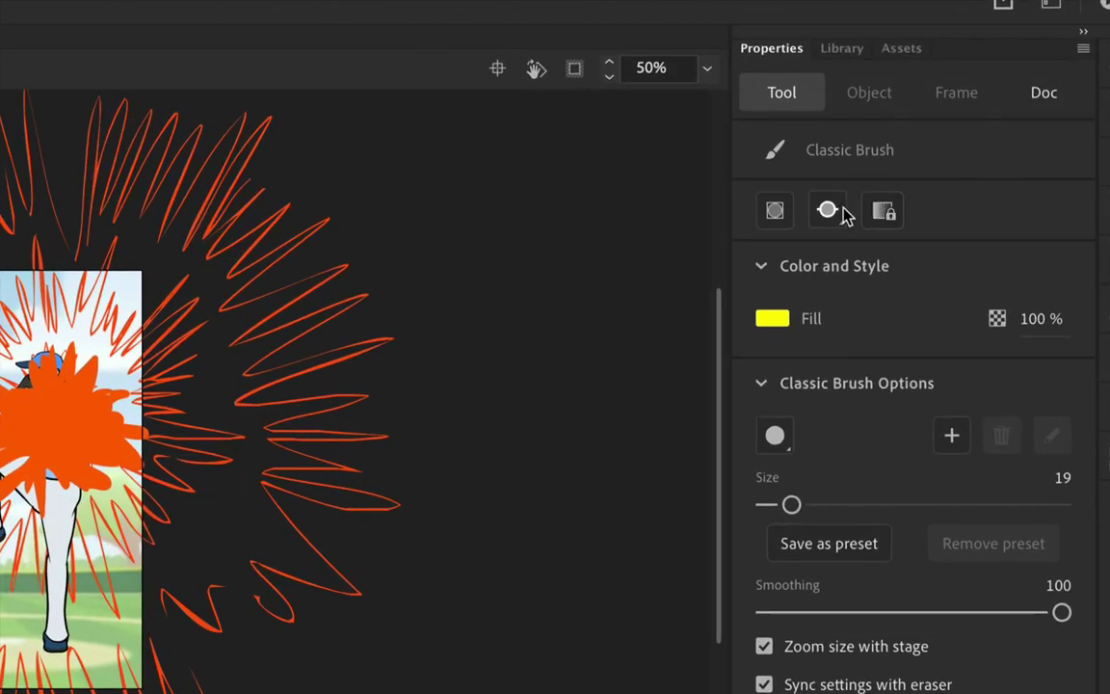
click(942, 148)
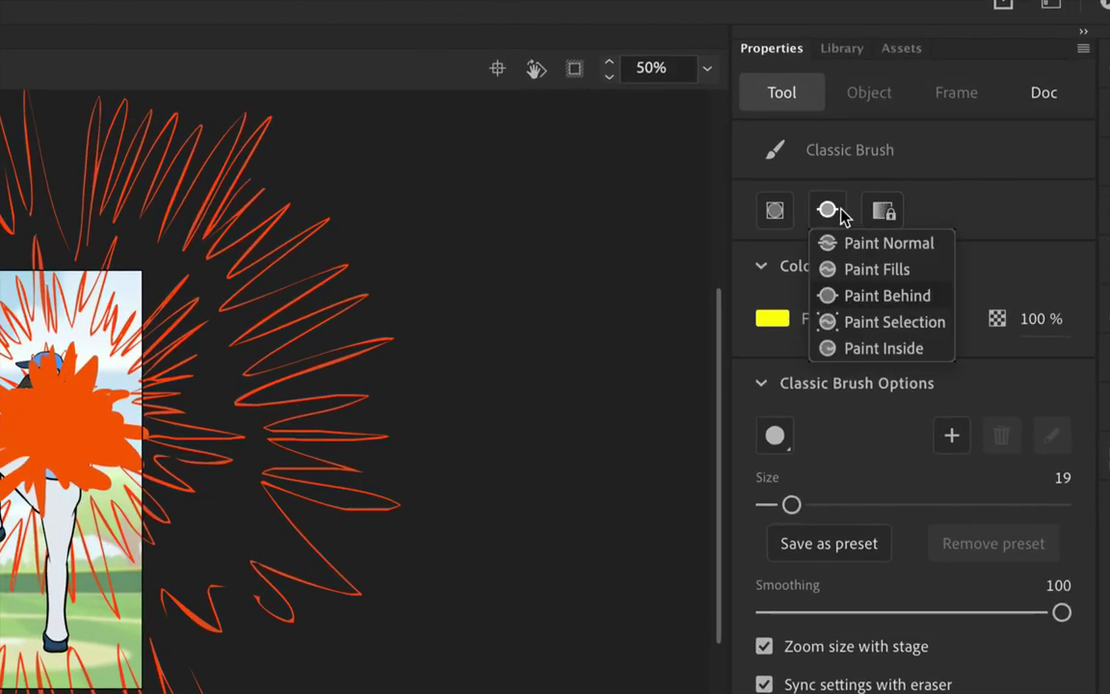
click(867, 296)
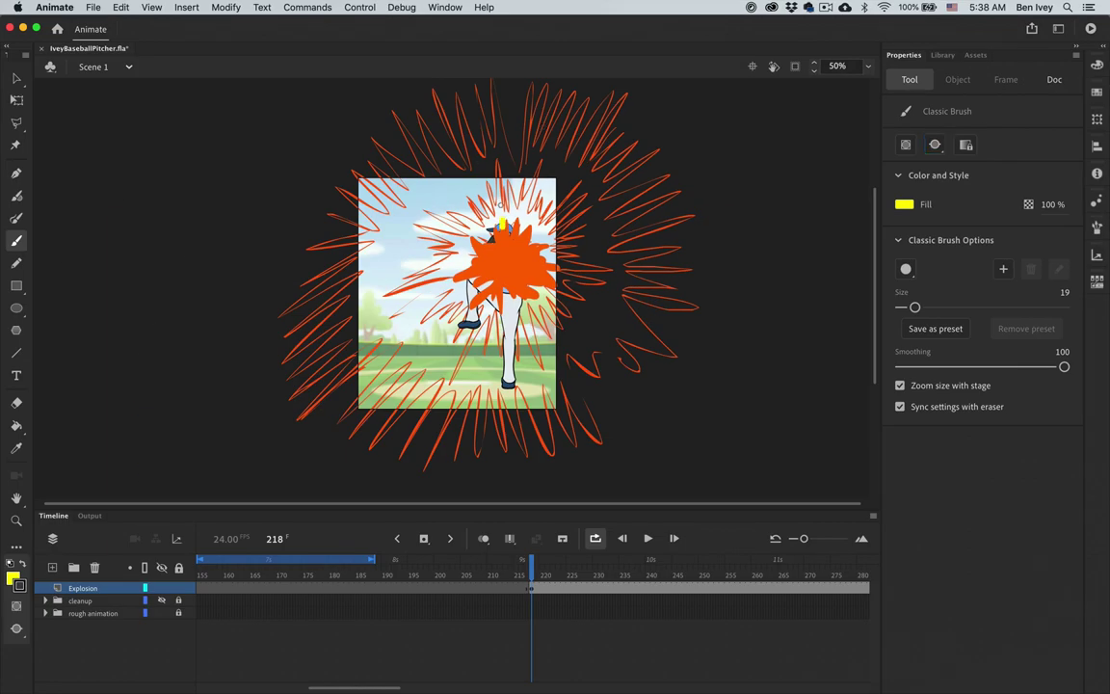
- Paint a larger spiky yellow burst behind the orange one, following the inner rough sketch spikes
mouse_move(497, 171)
mouse_down()
mouse_move(509, 246)
mouse_move(509, 175)
mouse_move(508, 248)
mouse_move(527, 186)
mouse_move(525, 221)
mouse_move(565, 199)
mouse_move(586, 227)
mouse_move(542, 260)
mouse_move(581, 289)
mouse_move(578, 323)
mouse_up()
mouse_move(482, 270)
mouse_down()
mouse_move(468, 318)
mouse_move(424, 270)
mouse_move(457, 273)
mouse_move(381, 241)
mouse_move(424, 229)
mouse_move(405, 204)
mouse_move(444, 217)
mouse_move(410, 183)
mouse_move(443, 221)
mouse_move(448, 171)
mouse_move(491, 248)
mouse_up()
mouse_move(488, 246)
mouse_down()
mouse_move(456, 210)
mouse_move(480, 239)
mouse_move(462, 248)
mouse_move(478, 261)
mouse_move(447, 284)
mouse_move(460, 270)
mouse_move(452, 315)
mouse_move(472, 294)
mouse_move(479, 326)
mouse_up()
key(ctrl+z)
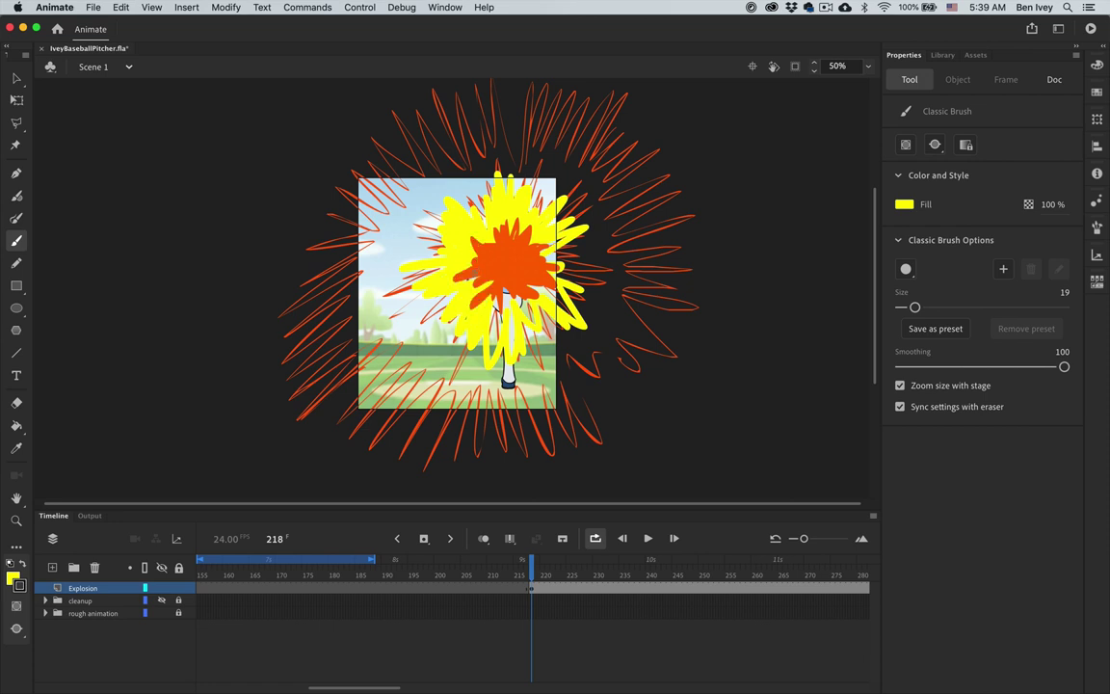
mouse_move(479, 277)
mouse_down()
mouse_move(498, 334)
mouse_move(506, 301)
mouse_move(511, 317)
mouse_move(524, 295)
mouse_move(528, 318)
mouse_move(547, 294)
mouse_move(563, 305)
mouse_move(567, 263)
mouse_move(585, 279)
mouse_move(538, 274)
mouse_move(583, 281)
mouse_move(599, 263)
mouse_move(549, 258)
mouse_up()
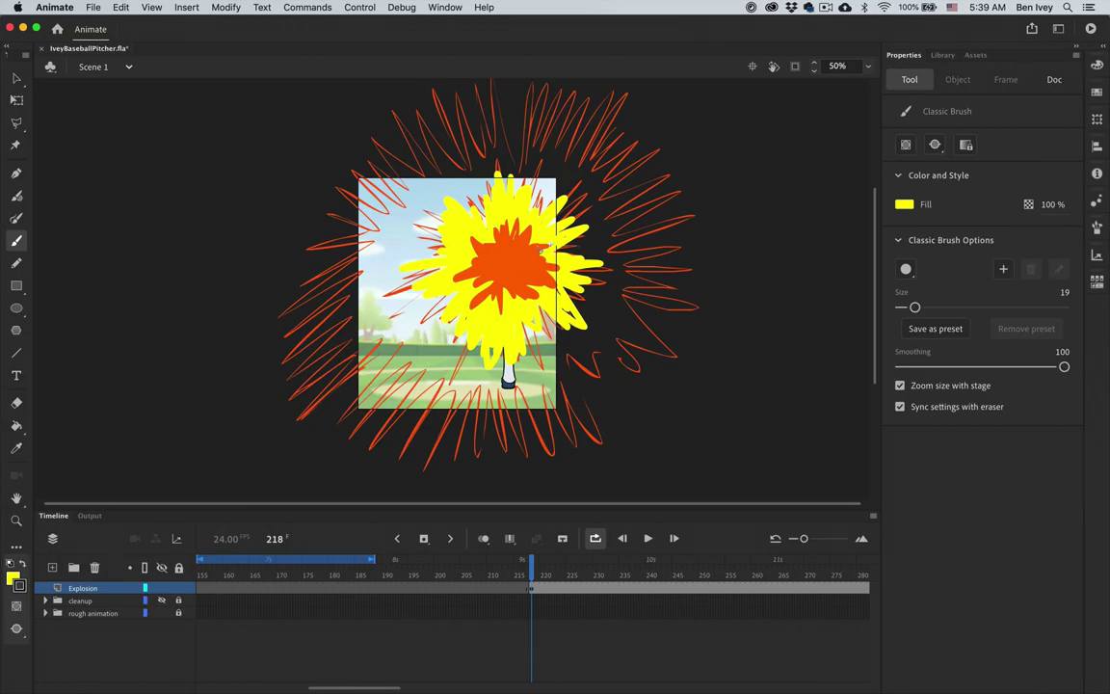
- Paint progressively larger spiky red, orange and yellow bursts behind the existing ones, using brush size 28 for the outer yellow
mouse_move(541, 251)
mouse_down()
mouse_move(561, 216)
mouse_move(534, 205)
mouse_up()
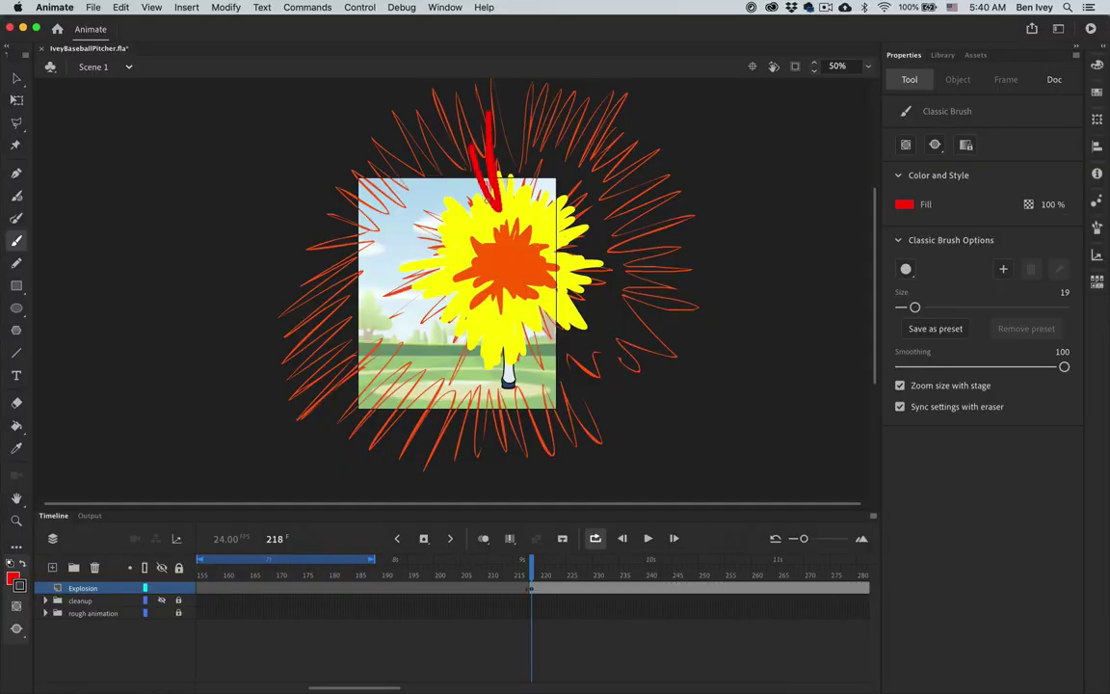
mouse_move(482, 154)
mouse_down()
mouse_move(404, 318)
mouse_move(453, 347)
mouse_move(583, 308)
mouse_move(438, 159)
mouse_move(511, 284)
mouse_move(395, 173)
mouse_up()
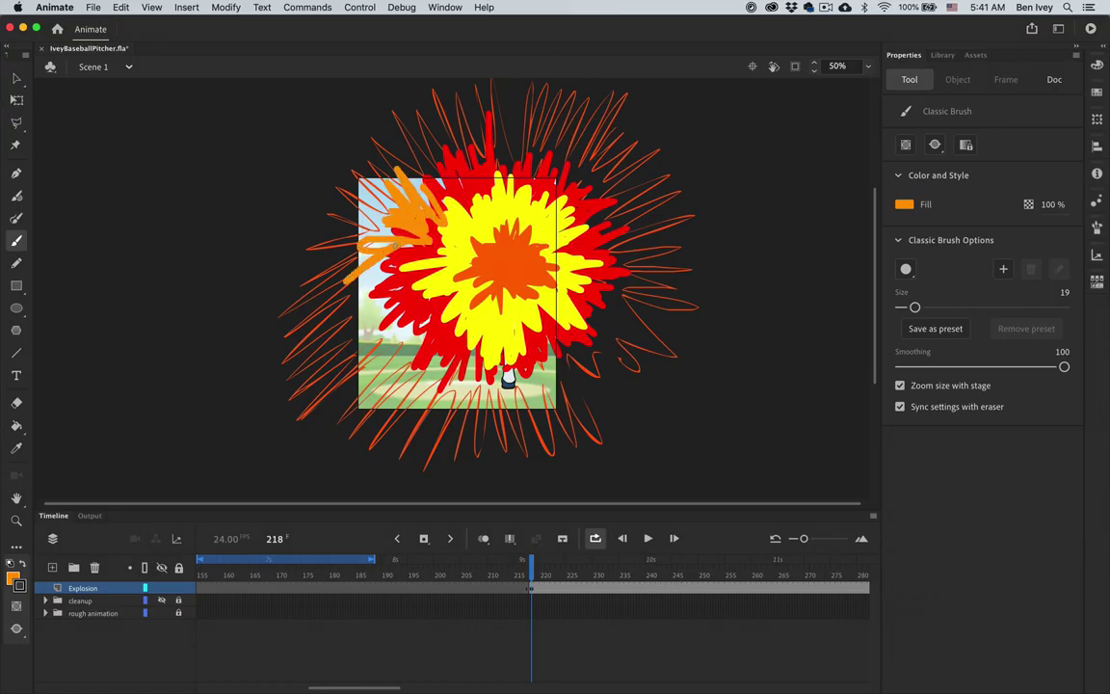
mouse_move(386, 168)
mouse_down()
mouse_move(328, 289)
mouse_move(510, 318)
mouse_move(539, 289)
mouse_up()
mouse_move(372, 285)
mouse_down()
mouse_move(463, 192)
mouse_move(349, 294)
mouse_move(337, 236)
mouse_move(438, 376)
mouse_move(545, 346)
mouse_up()
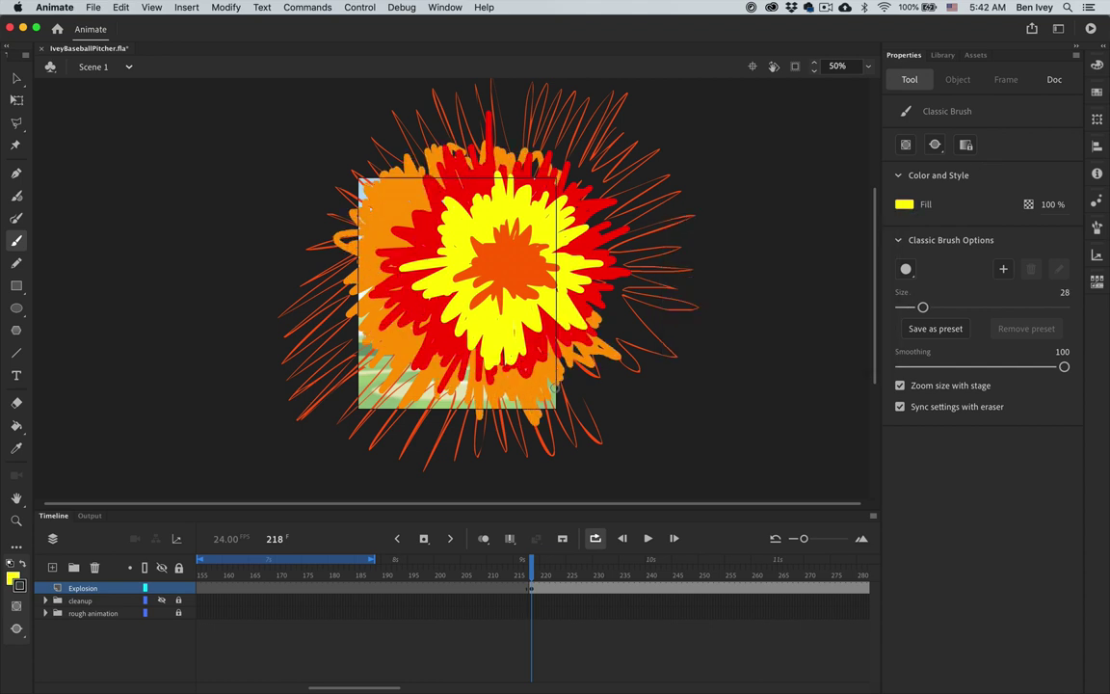
mouse_move(497, 328)
mouse_down()
mouse_move(332, 385)
mouse_move(318, 183)
mouse_move(375, 352)
mouse_move(426, 397)
mouse_up()
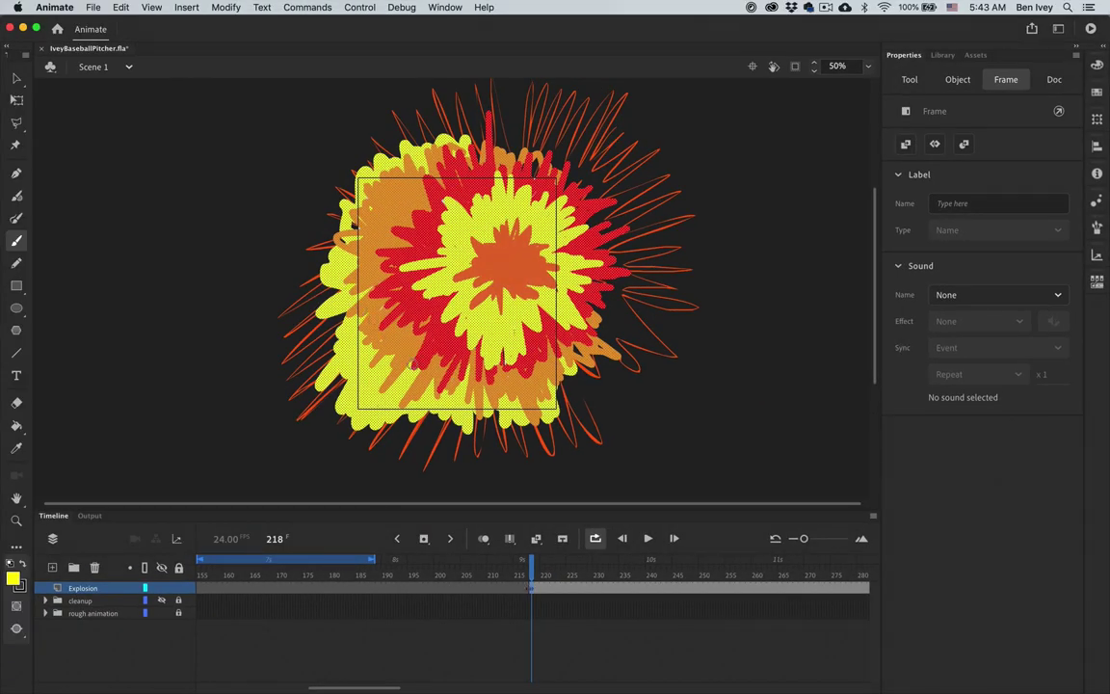
- Convert the painted explosion on frame 218 into a Graphic symbol named Explosion
key(super+1)
key(v)
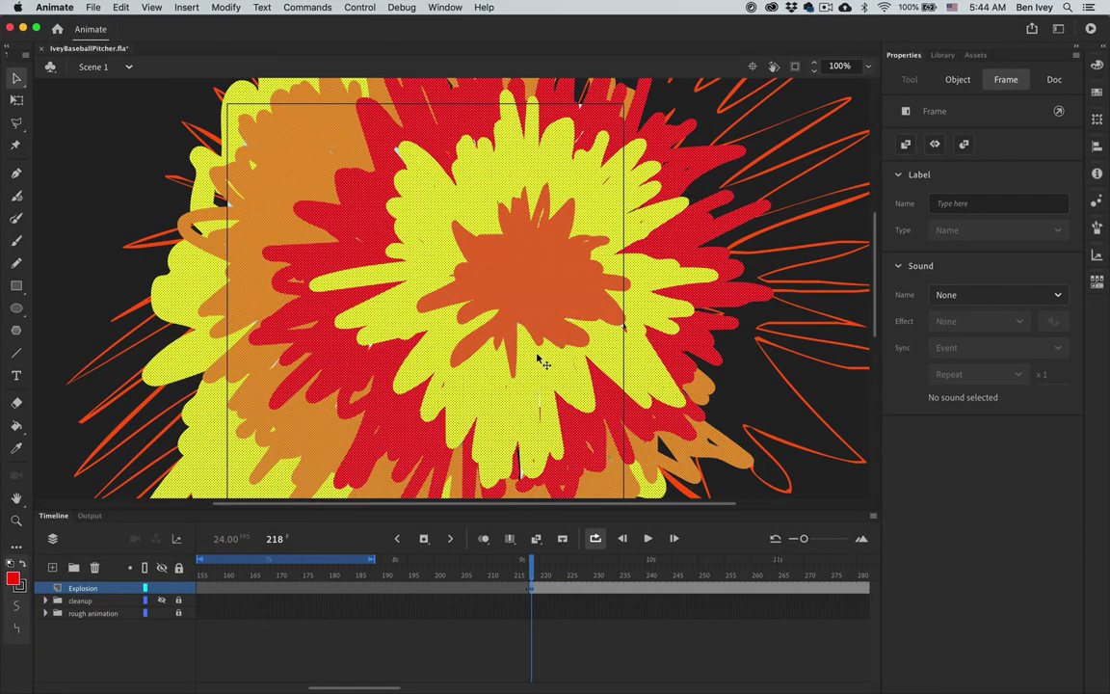
right_click(505, 280)
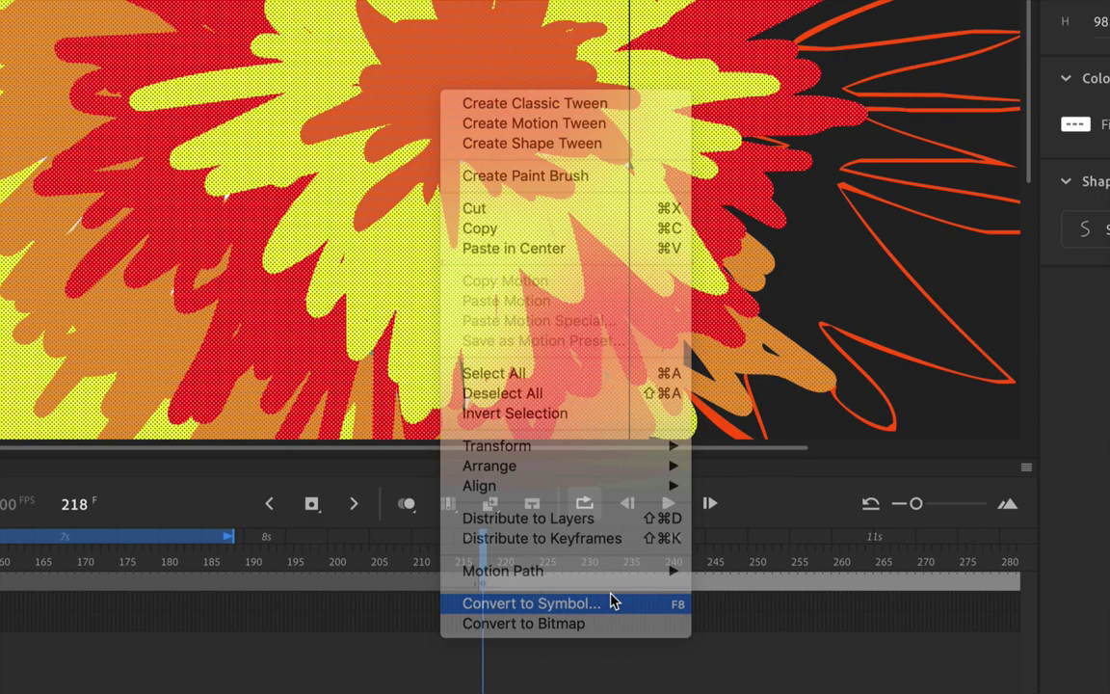
click(613, 602)
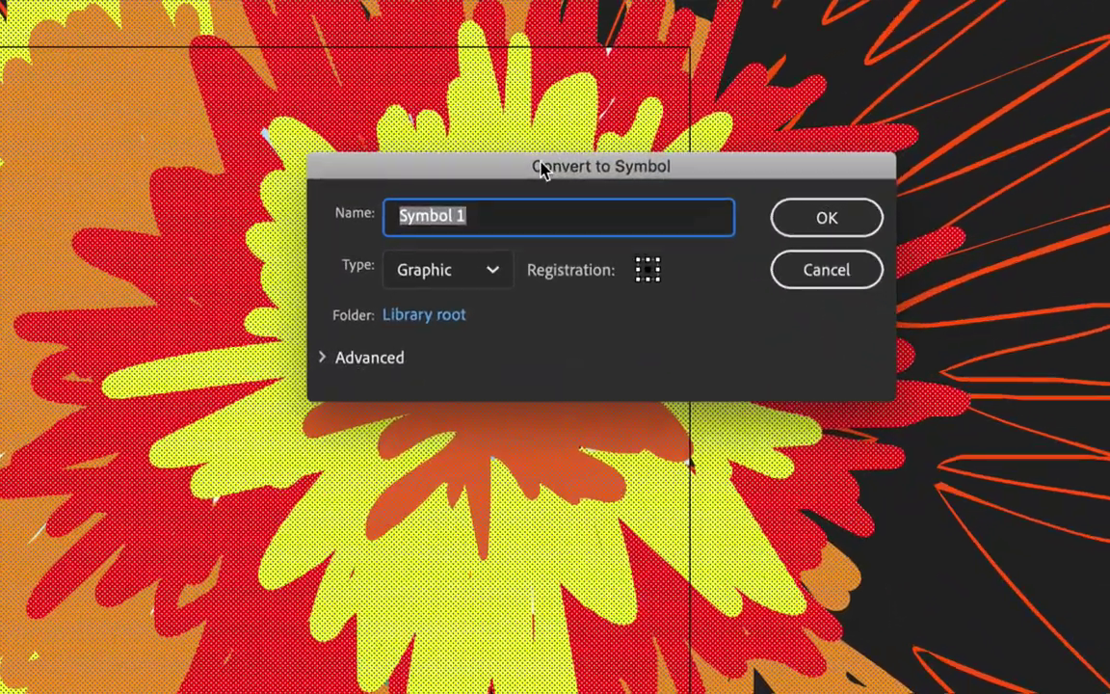
text(Ex)
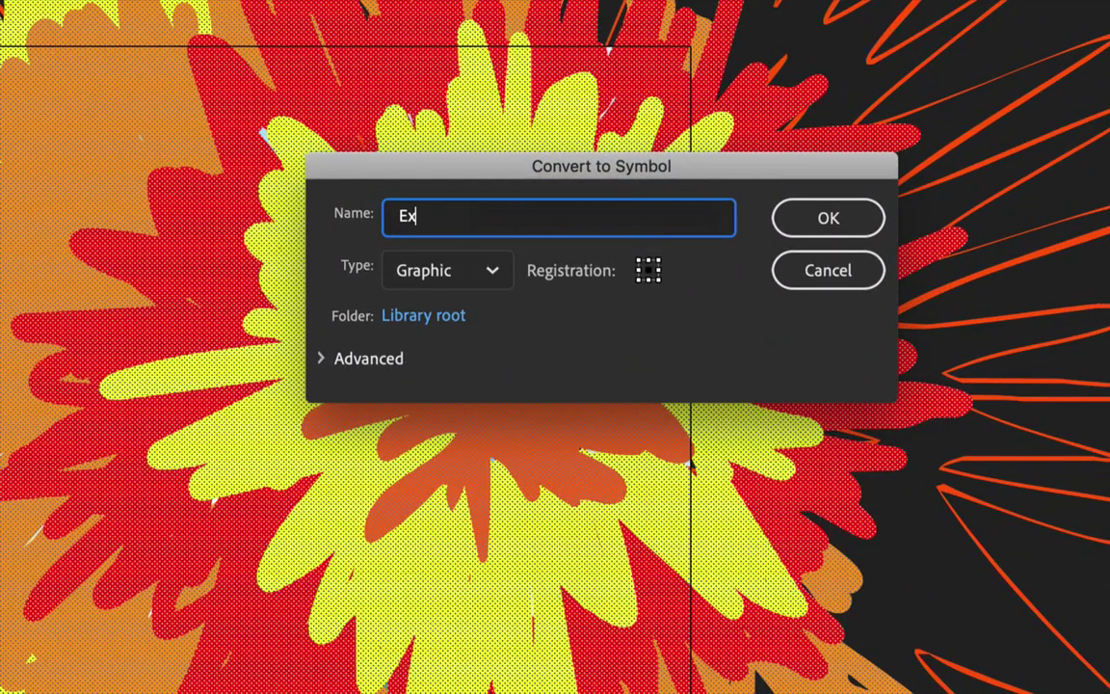
text(plosion)
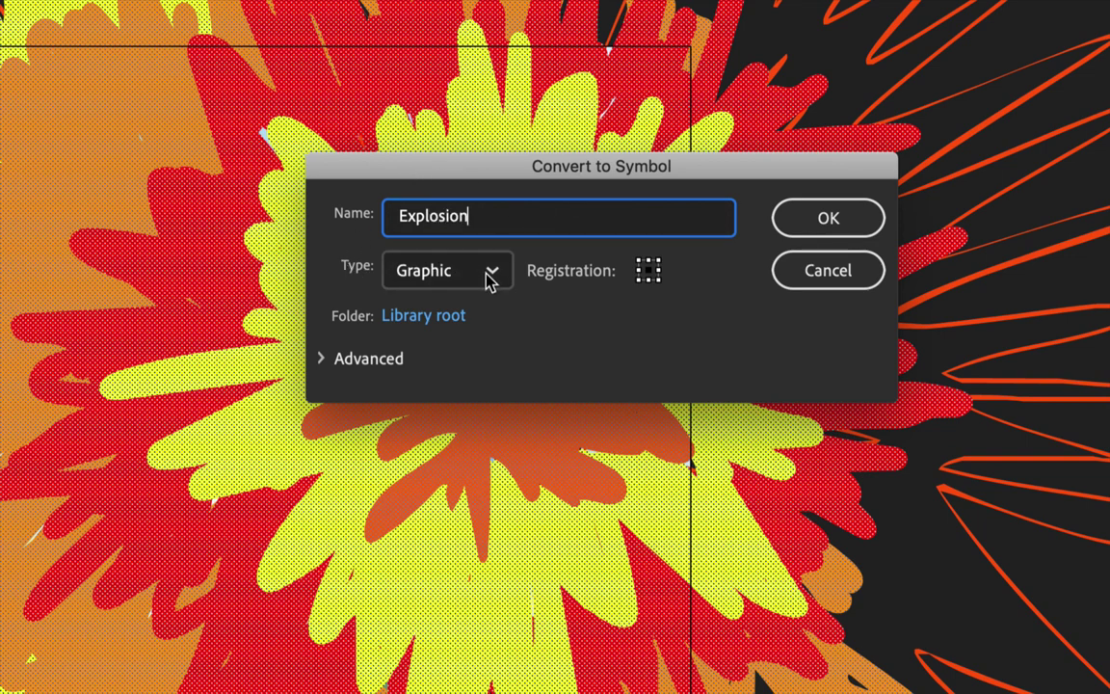
click(844, 231)
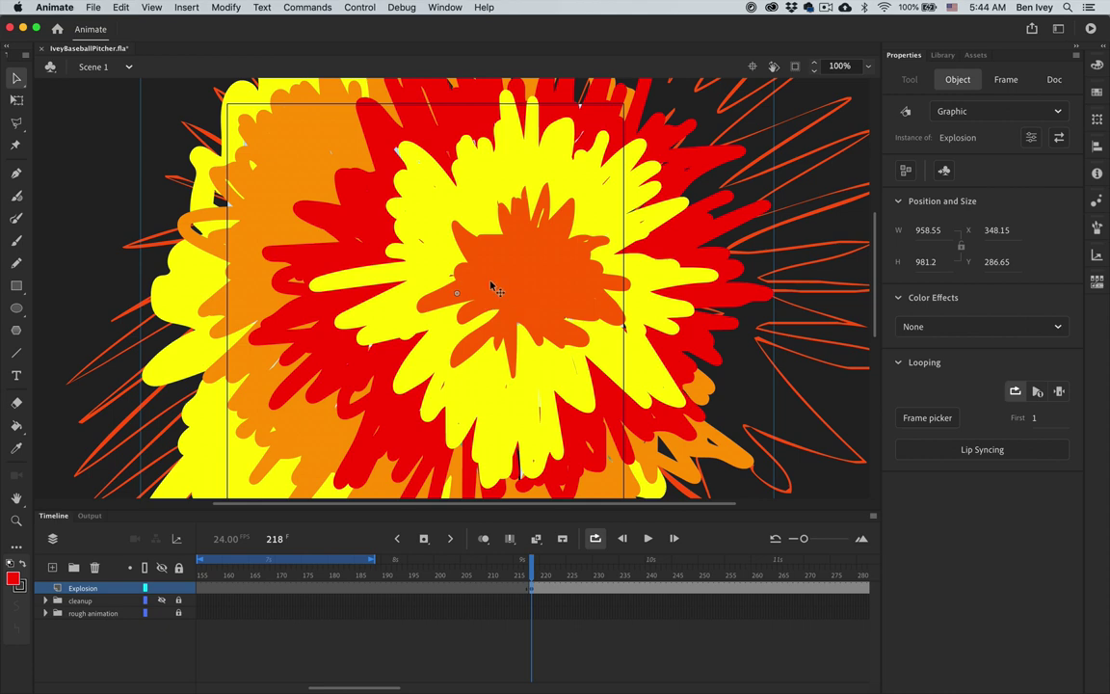
- Inside the Explosion symbol, insert a keyframe at frame 2, delete its artwork and compare it with frame 1
double_click(492, 285)
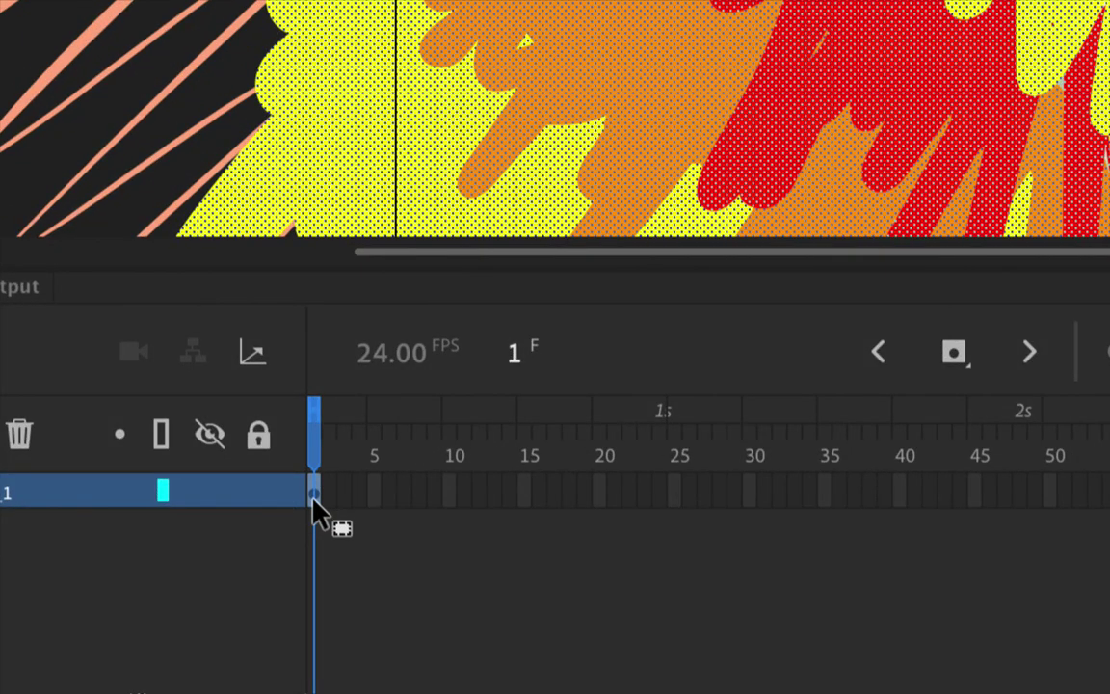
click(332, 490)
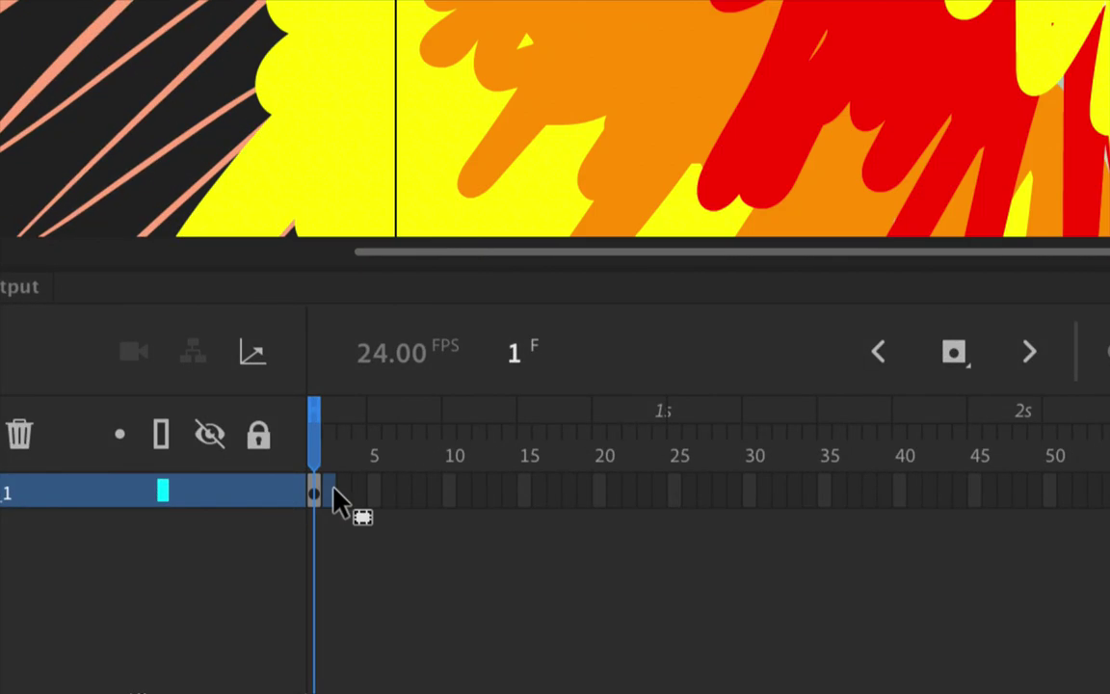
click(332, 493)
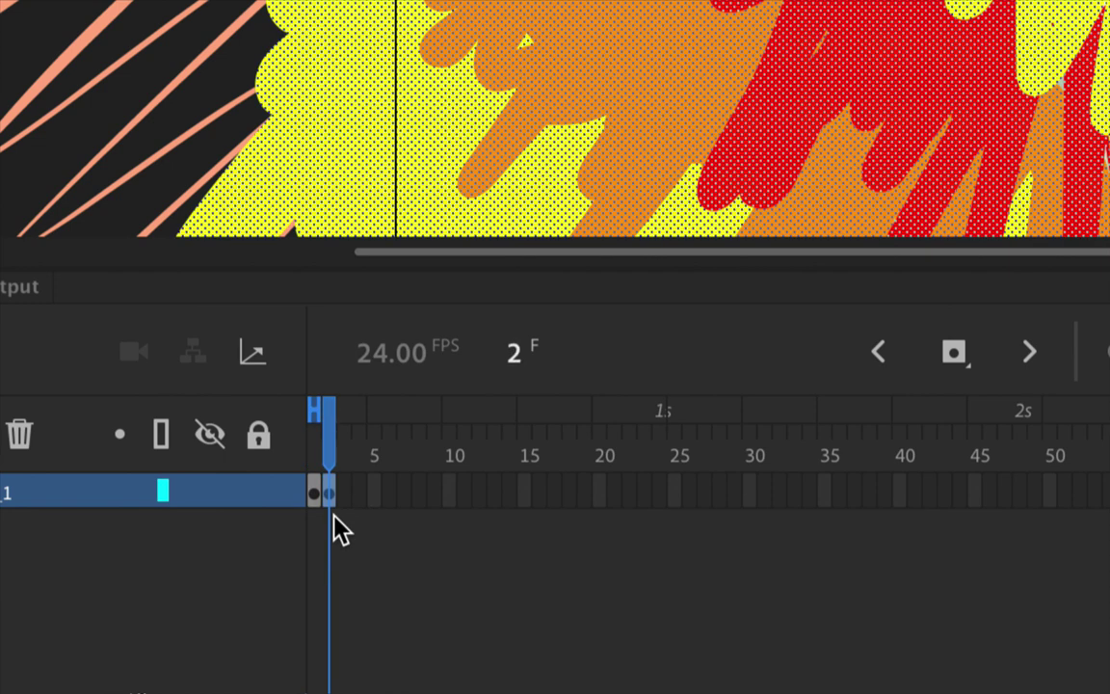
key(Delete)
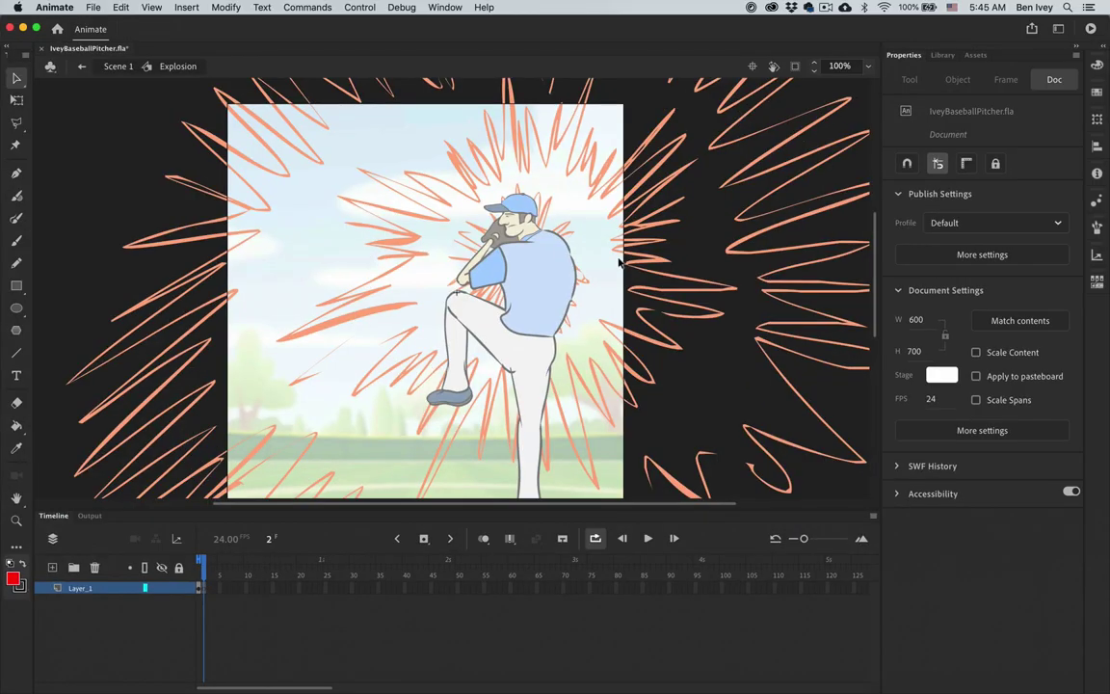
click(200, 589)
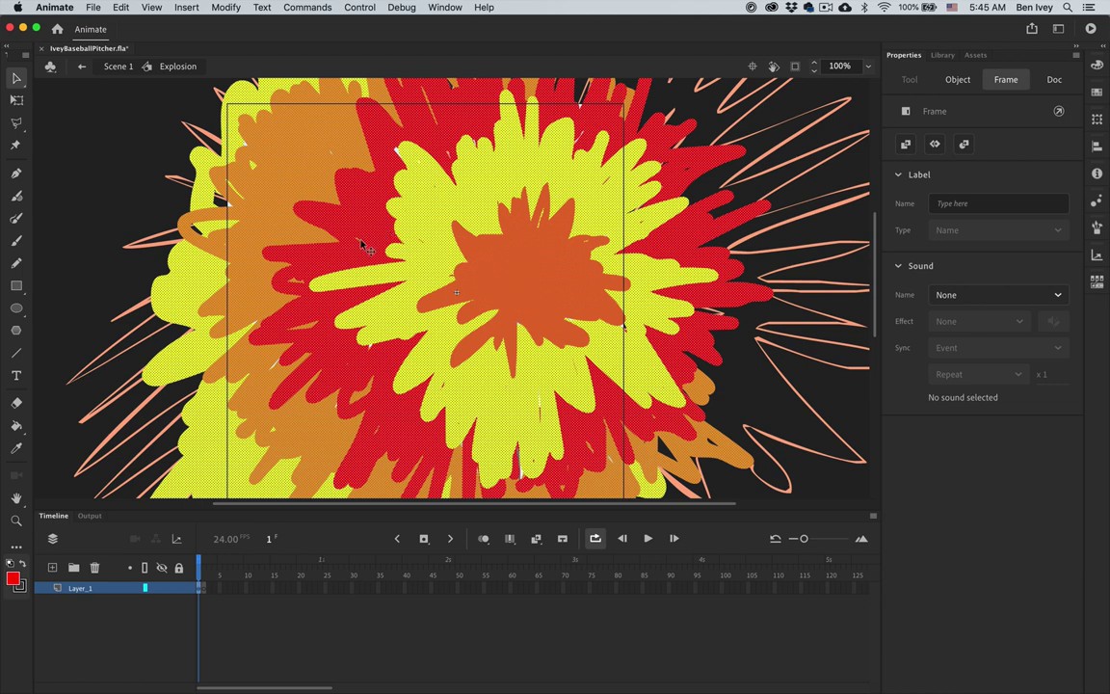
click(203, 589)
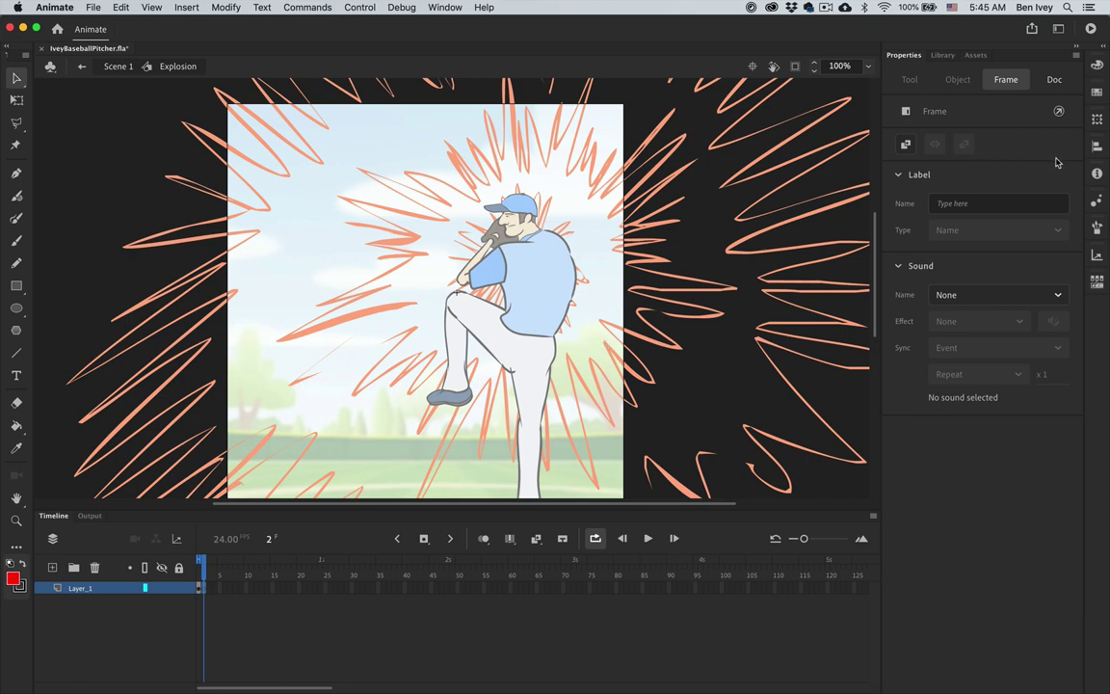
- Paint a spiky red burst over the pitcher's torso on frame 2 with the Classic Brush at size 20
click(16, 240)
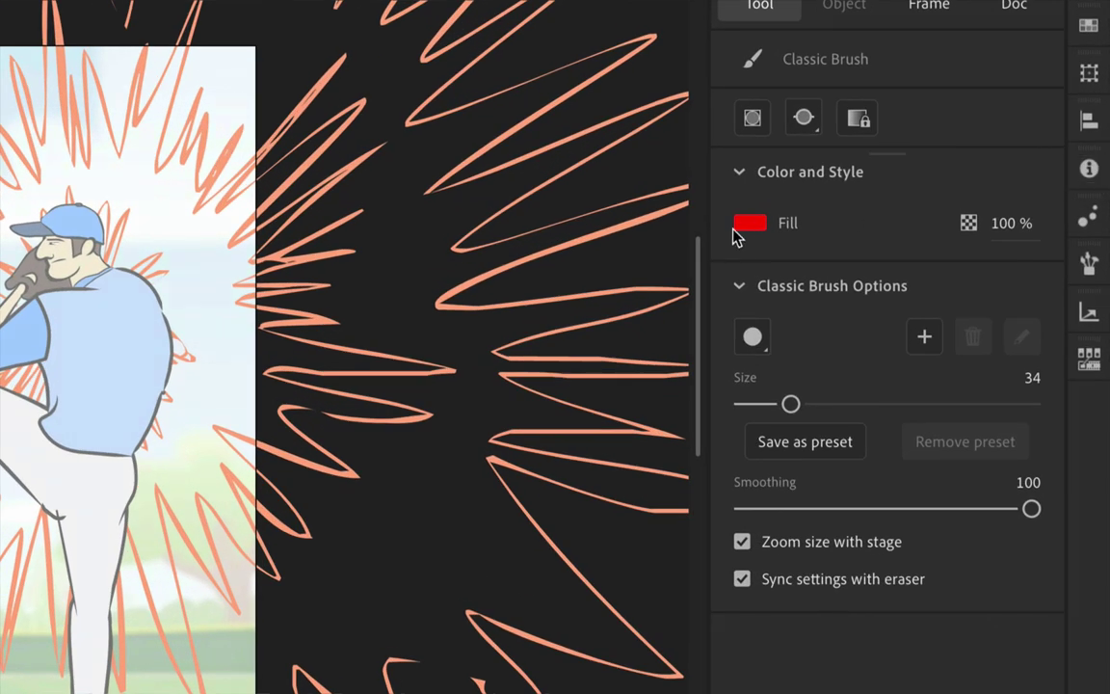
click(750, 223)
click(751, 223)
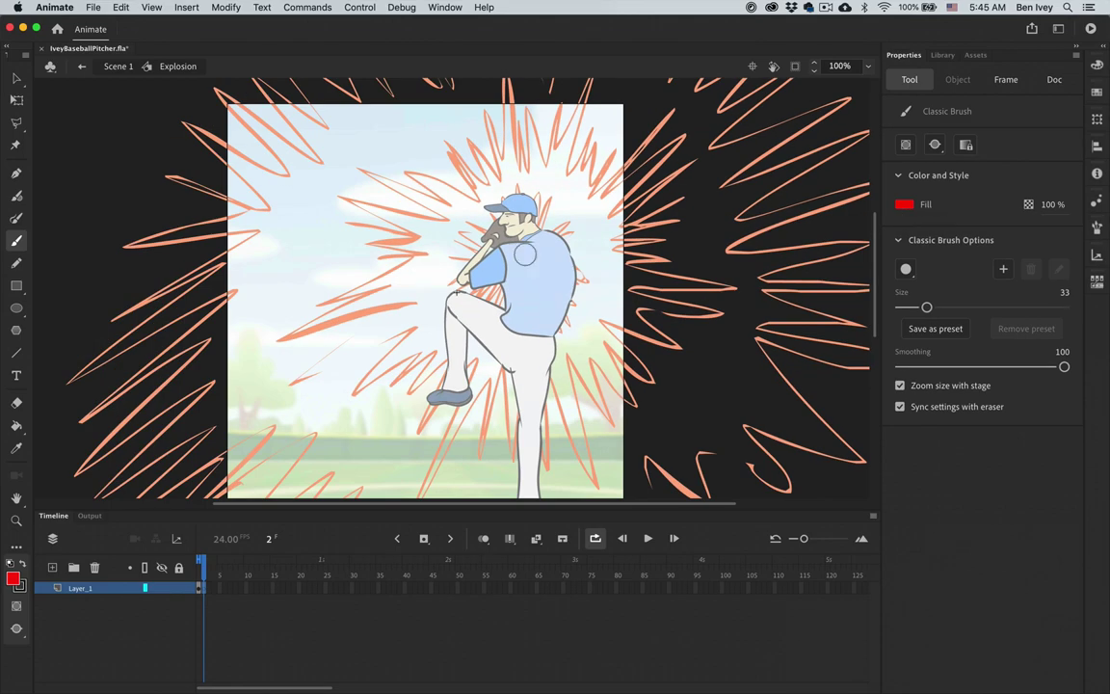
key(bracketleft)
key(bracketleft)
key(bracketleft)
mouse_move(527, 266)
mouse_down()
mouse_move(525, 192)
mouse_move(487, 259)
mouse_move(424, 258)
mouse_move(433, 289)
mouse_move(467, 284)
mouse_move(543, 315)
mouse_move(491, 254)
mouse_move(486, 207)
mouse_move(506, 246)
mouse_move(541, 264)
mouse_move(486, 270)
mouse_move(472, 294)
mouse_move(512, 287)
mouse_move(461, 270)
mouse_up()
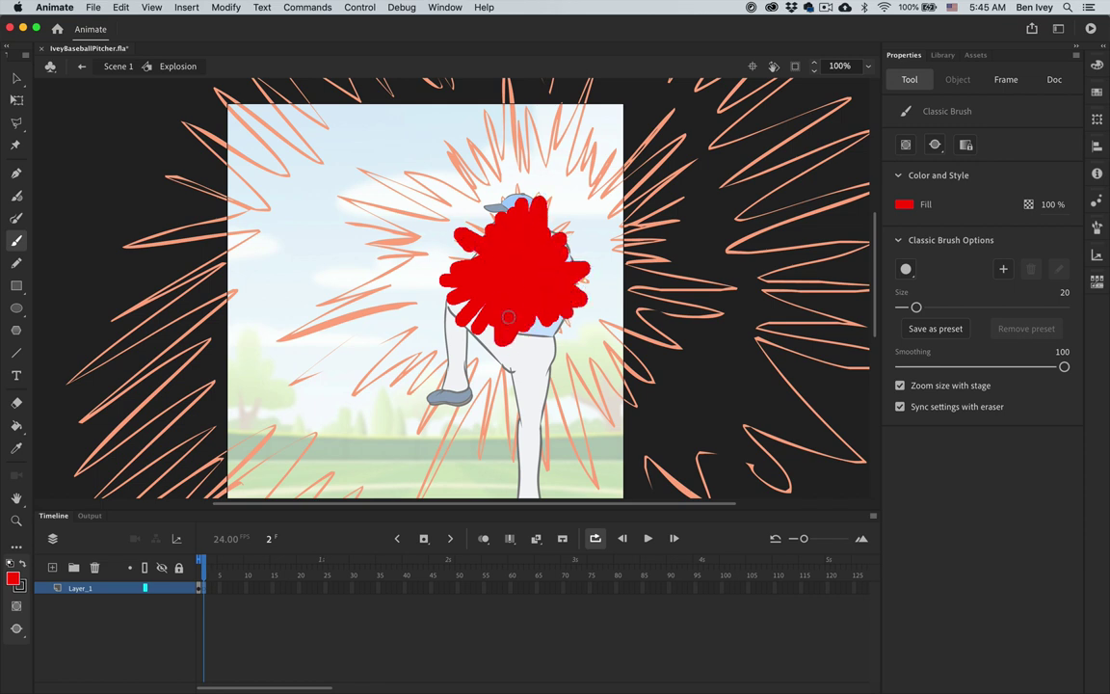
- Check frame 1's colours, switch the brush fill to orange #FF9900 and undo the recolour of frame 2's red burst
click(200, 589)
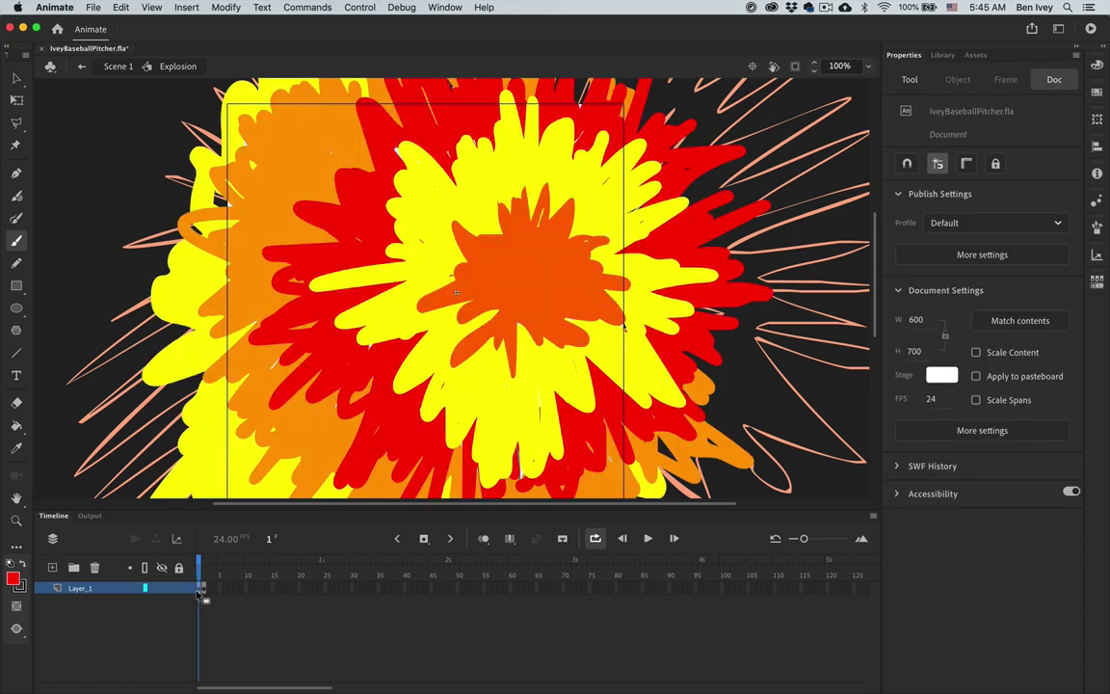
click(203, 589)
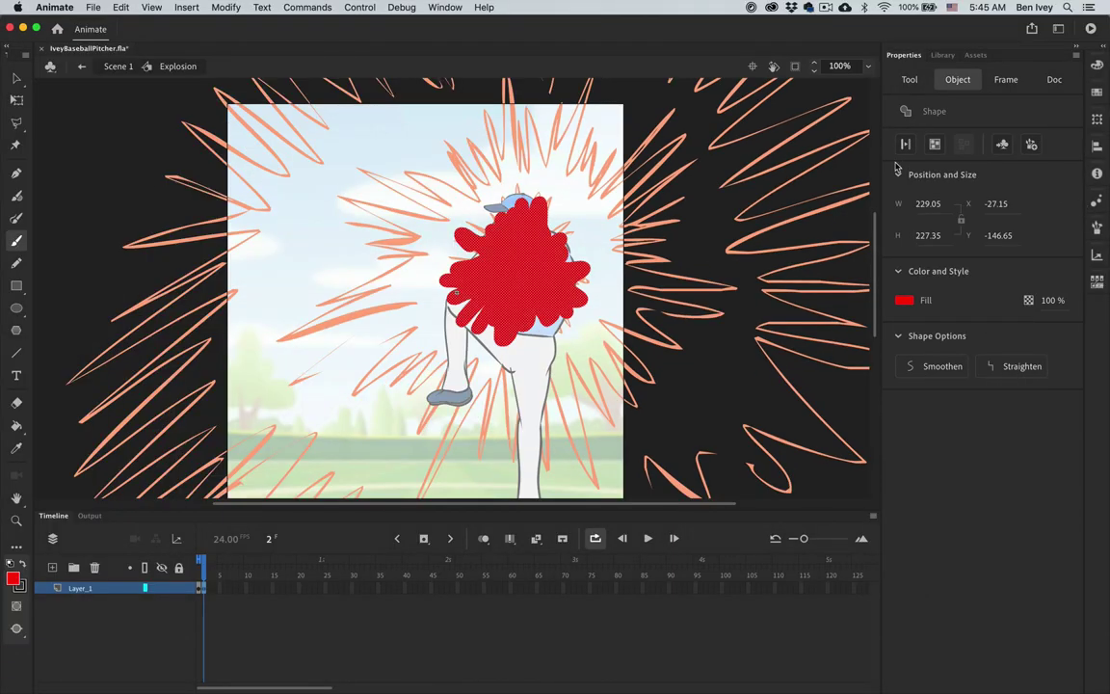
click(904, 300)
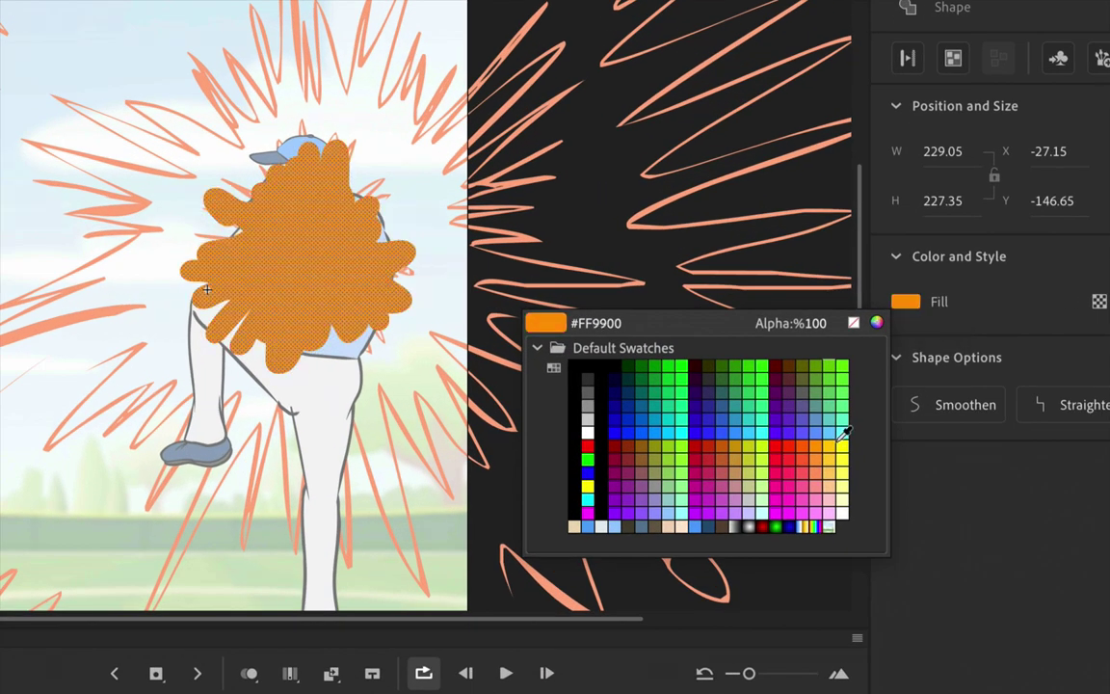
click(834, 441)
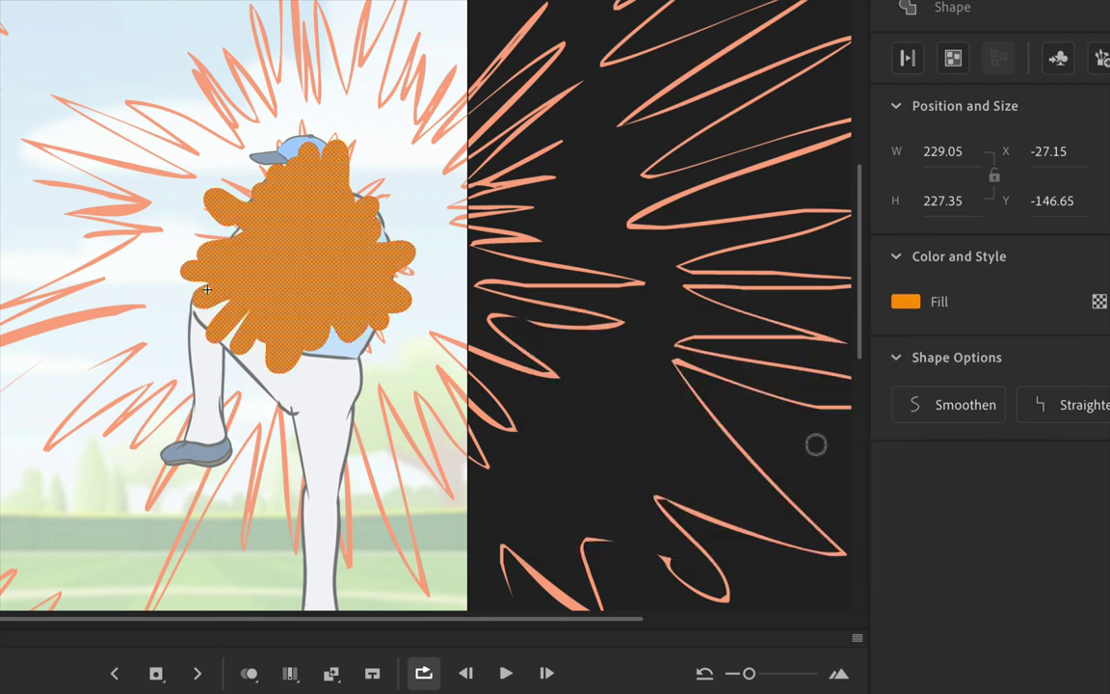
key(ctrl+z)
key(b)
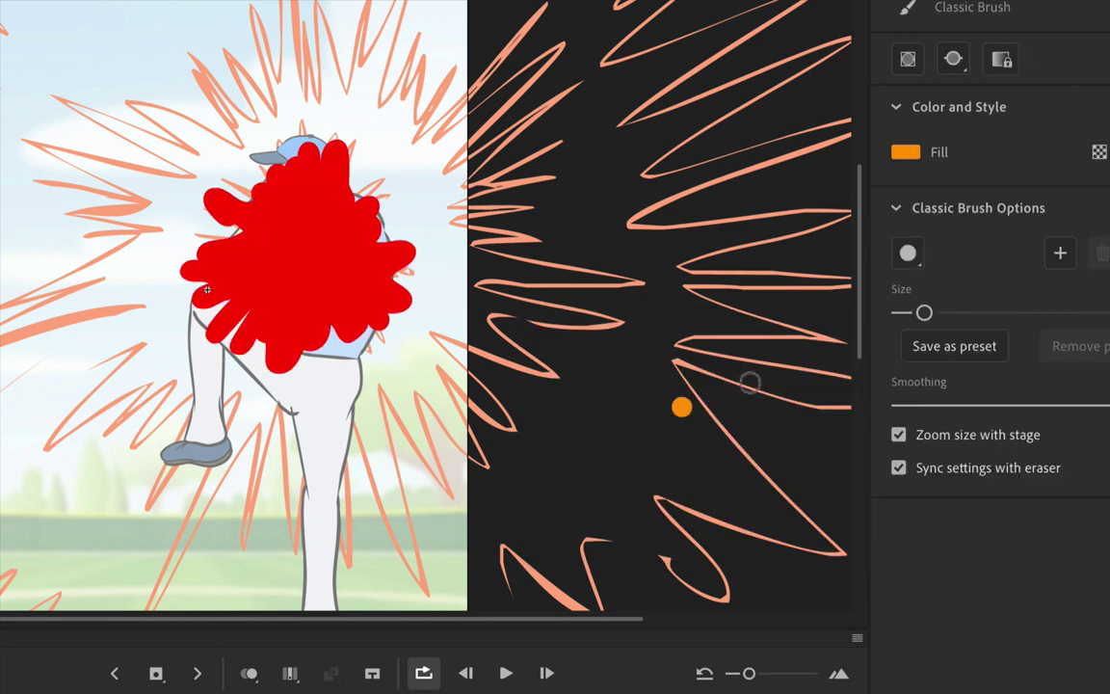
key(v)
click(642, 379)
key(b)
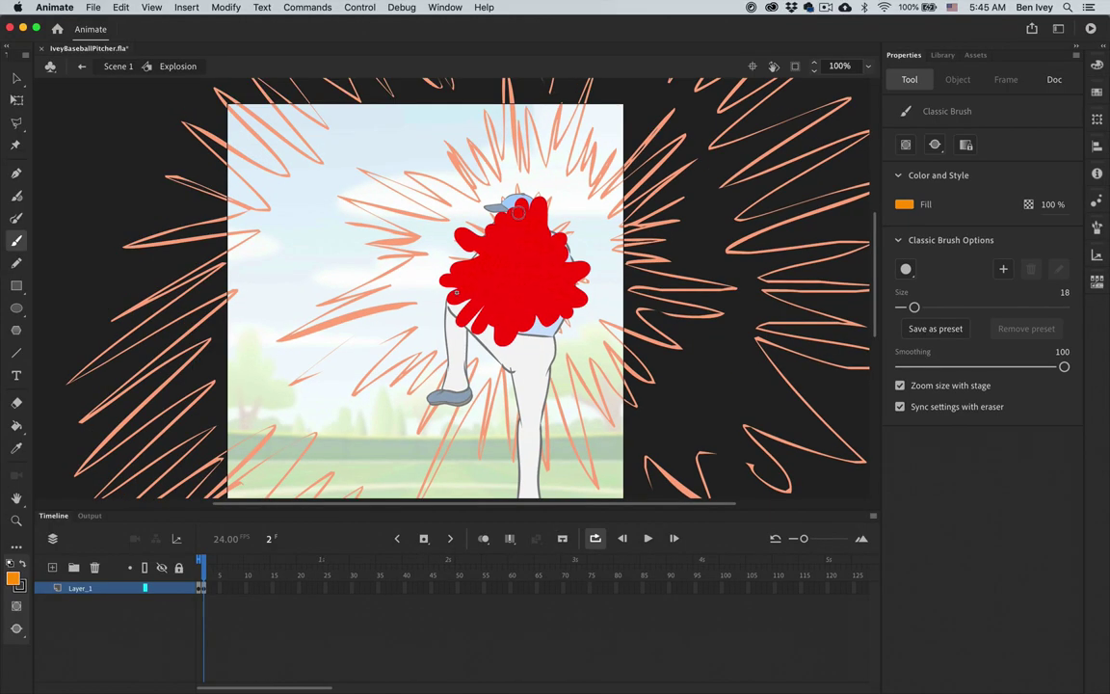
- Paint a larger spiky orange burst behind the red centre on frame 2 with the brush at size 15
key(bracketleft)
key(bracketleft)
key(bracketleft)
mouse_move(500, 198)
mouse_down()
mouse_move(487, 147)
mouse_move(458, 210)
mouse_move(396, 169)
mouse_move(384, 212)
mouse_move(429, 232)
mouse_move(359, 236)
mouse_move(460, 229)
mouse_move(426, 178)
mouse_move(444, 238)
mouse_move(419, 220)
mouse_up()
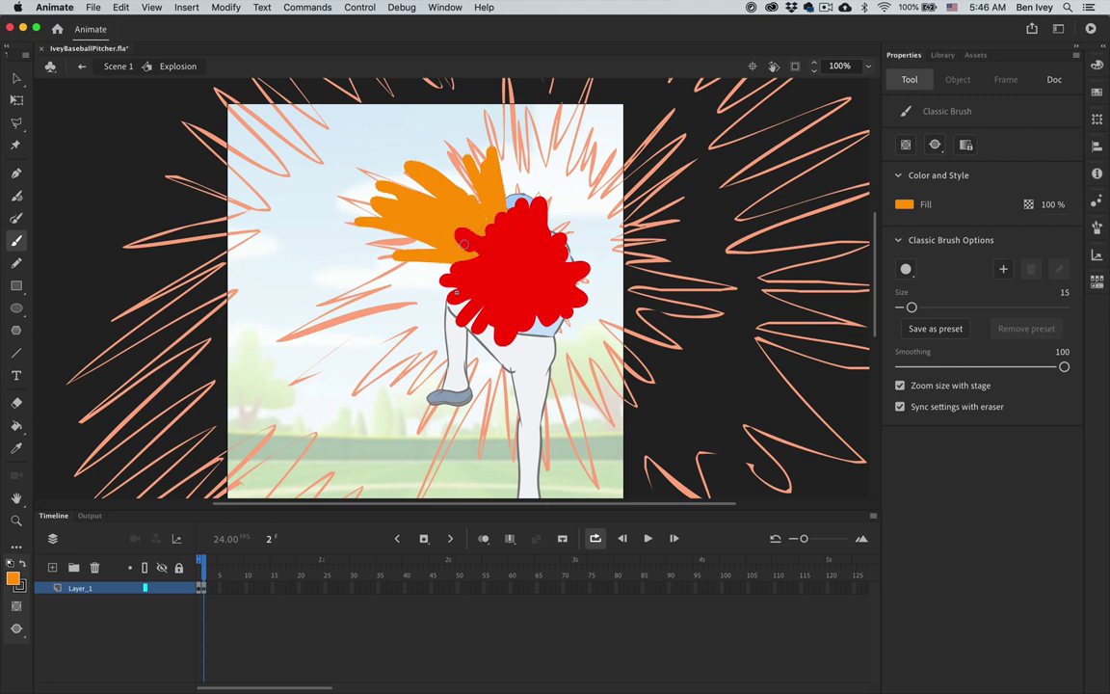
mouse_move(407, 265)
mouse_down()
mouse_move(327, 274)
mouse_move(270, 306)
mouse_move(371, 278)
mouse_move(398, 326)
mouse_move(337, 318)
mouse_move(395, 303)
mouse_move(346, 327)
mouse_move(424, 301)
mouse_move(376, 241)
mouse_move(501, 347)
mouse_move(549, 154)
mouse_move(611, 202)
mouse_up()
- Set the fill to yellow, enlarge the brush and paint a spiky yellow burst behind the orange one
click(903, 204)
click(699, 326)
key(bracketright)
key(bracketright)
key(bracketright)
mouse_move(467, 159)
mouse_down()
mouse_move(325, 220)
mouse_move(385, 386)
mouse_move(554, 332)
mouse_up()
- Paint a larger red burst at brush size 22 behind the yellow one, and an outer orange burst behind it
key(super+minus)
drag(467, 198, 357, 255)
drag(380, 193, 323, 279)
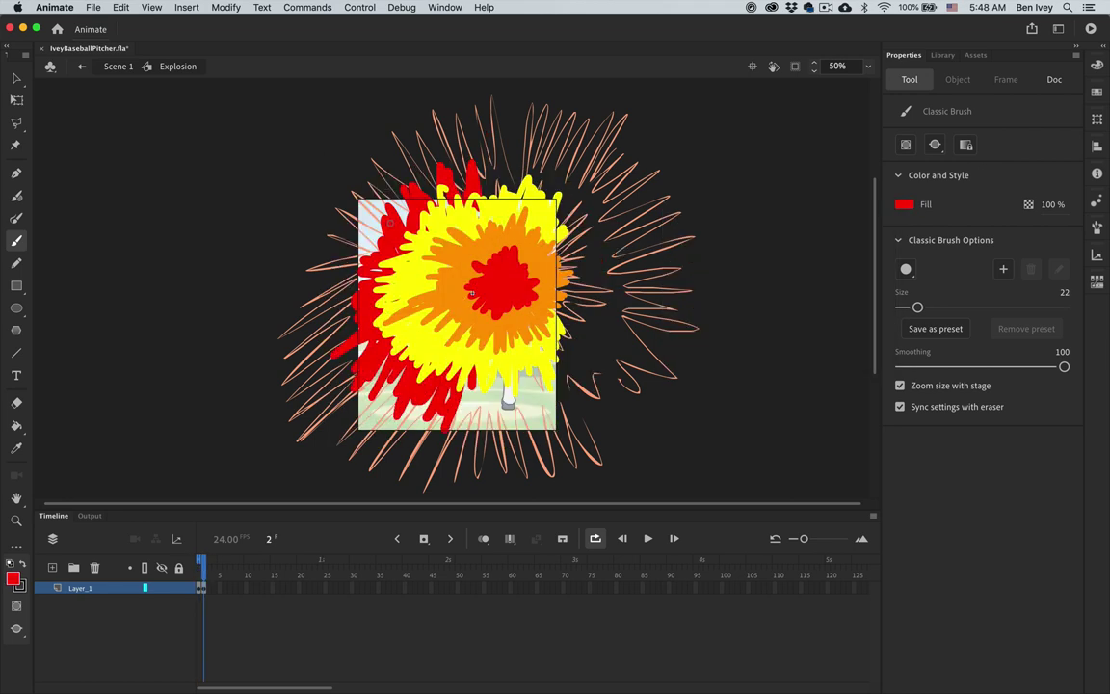
drag(414, 385, 506, 371)
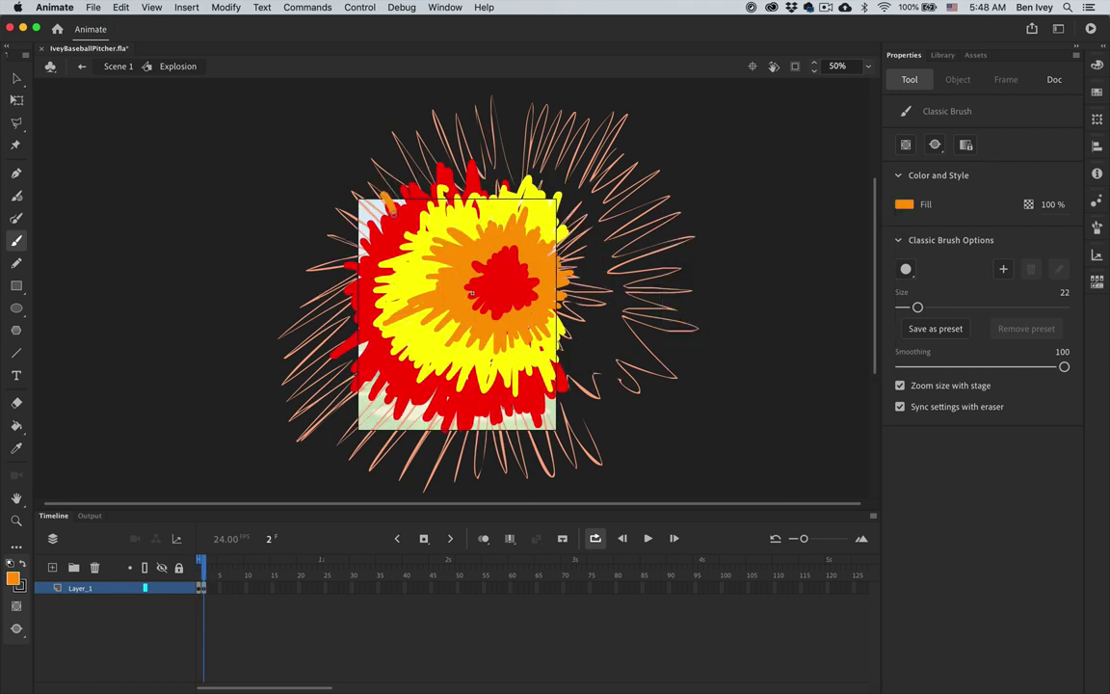
mouse_move(352, 169)
mouse_down()
mouse_move(289, 289)
mouse_move(443, 404)
mouse_move(491, 209)
mouse_up()
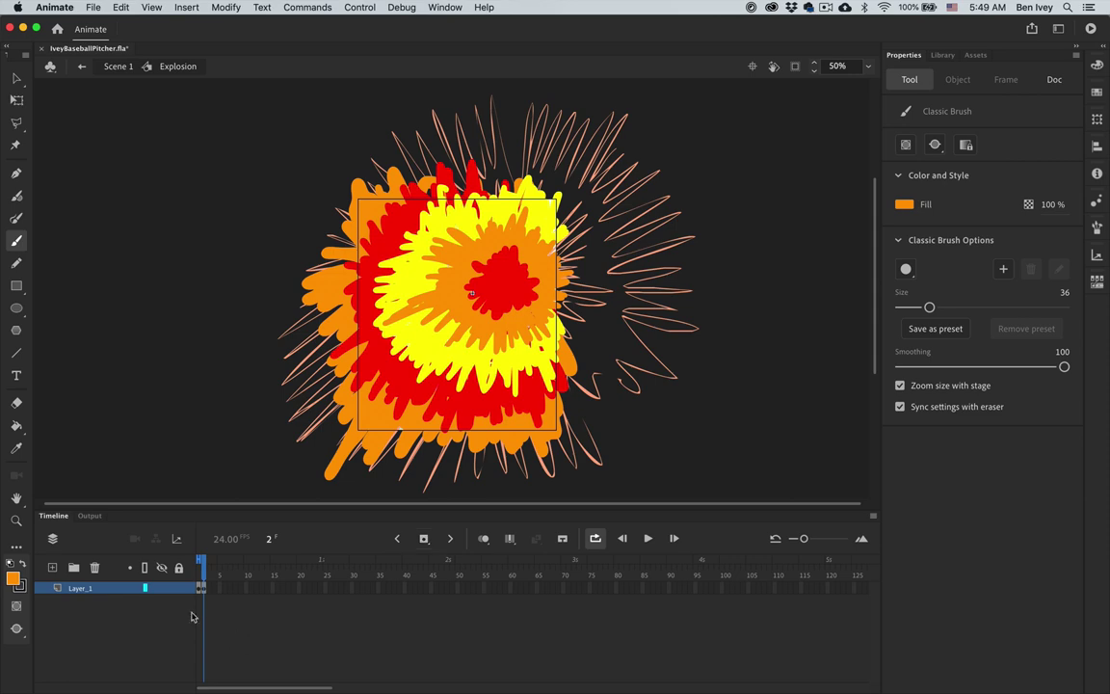
- Flip back and forth between frames 1 and 2 to compare the two explosion drawings
key(comma)
key(period)
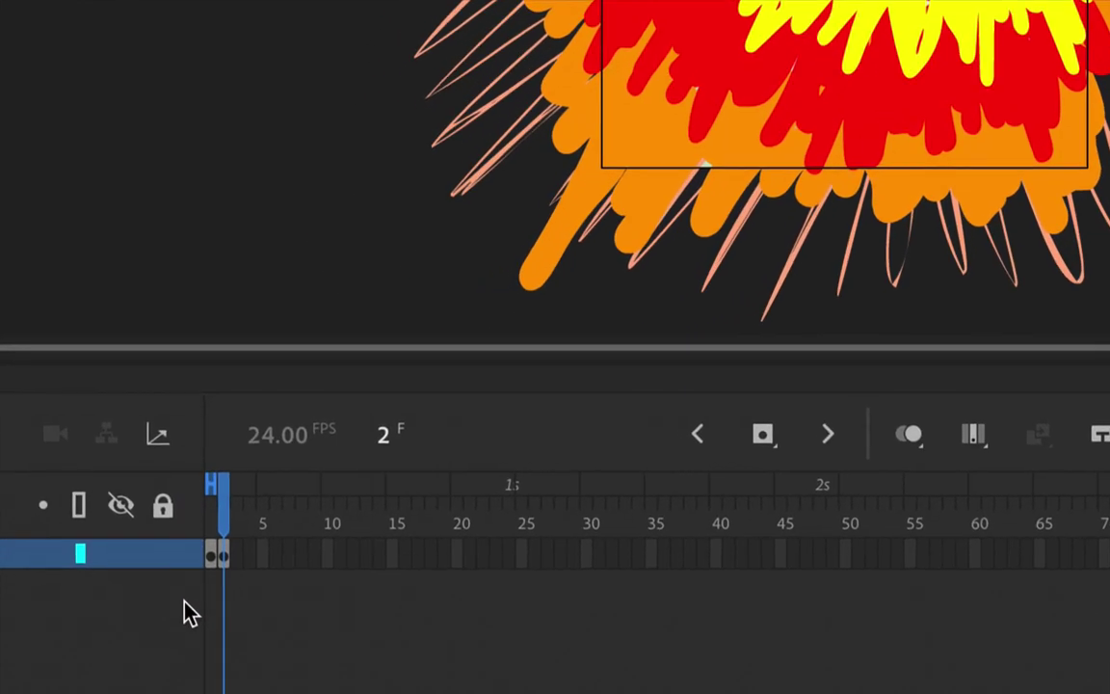
key(comma)
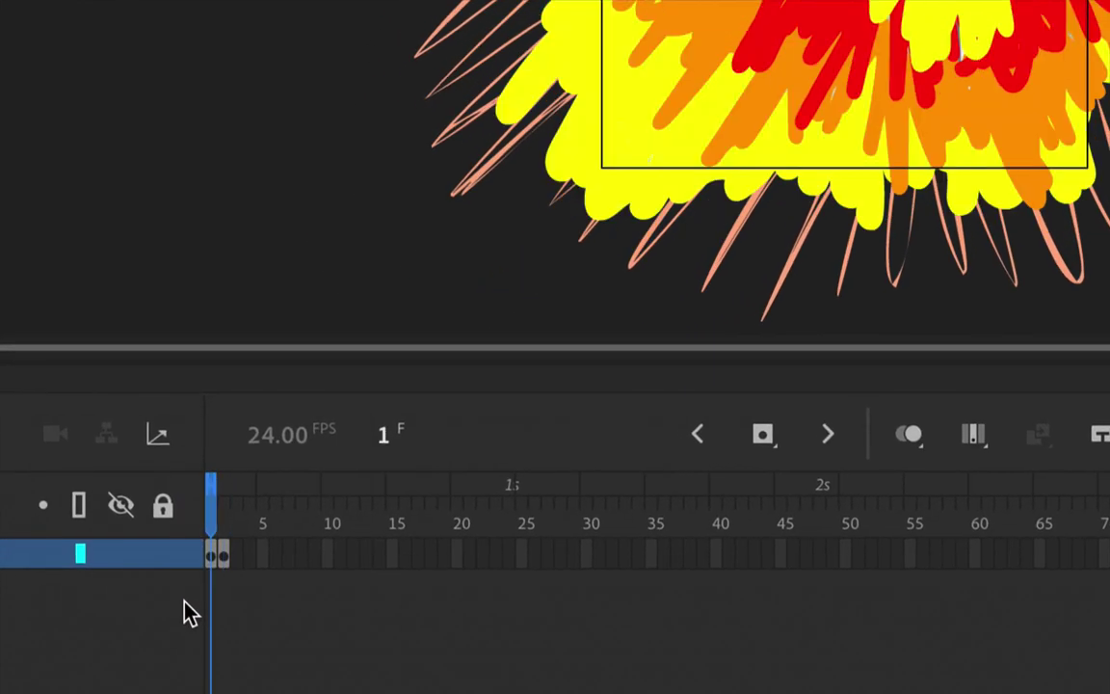
key(period)
key(comma)
key(period)
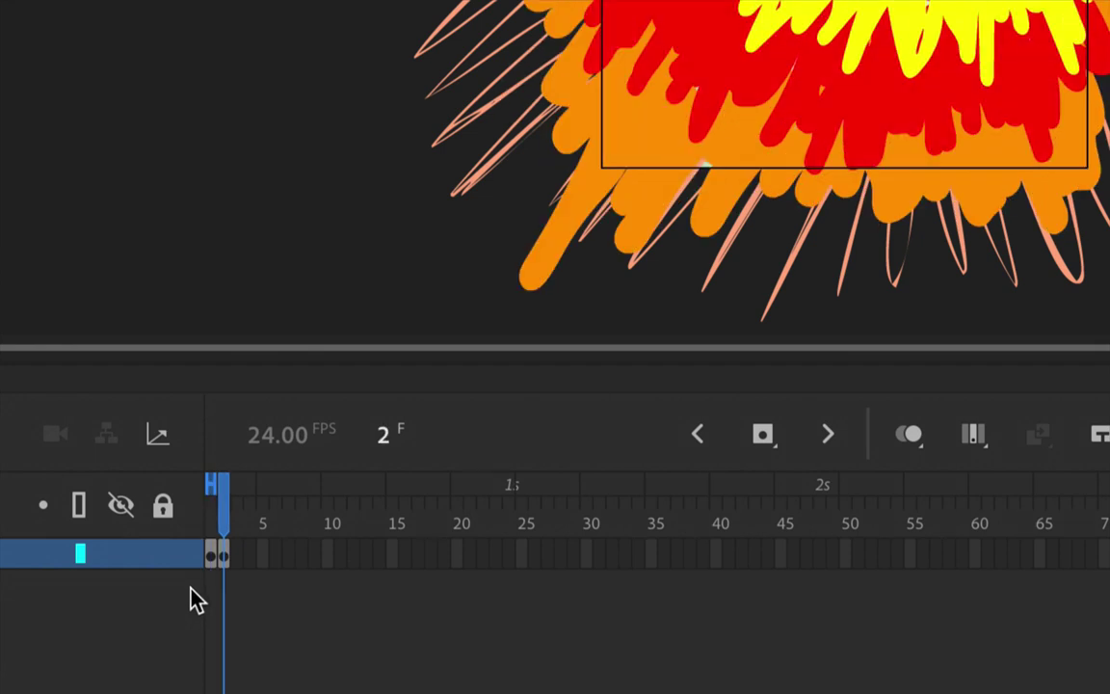
- Insert a keyframe at frame 3 of the symbol, delete its artwork and return to frame 2 for reference
click(239, 554)
key(F6)
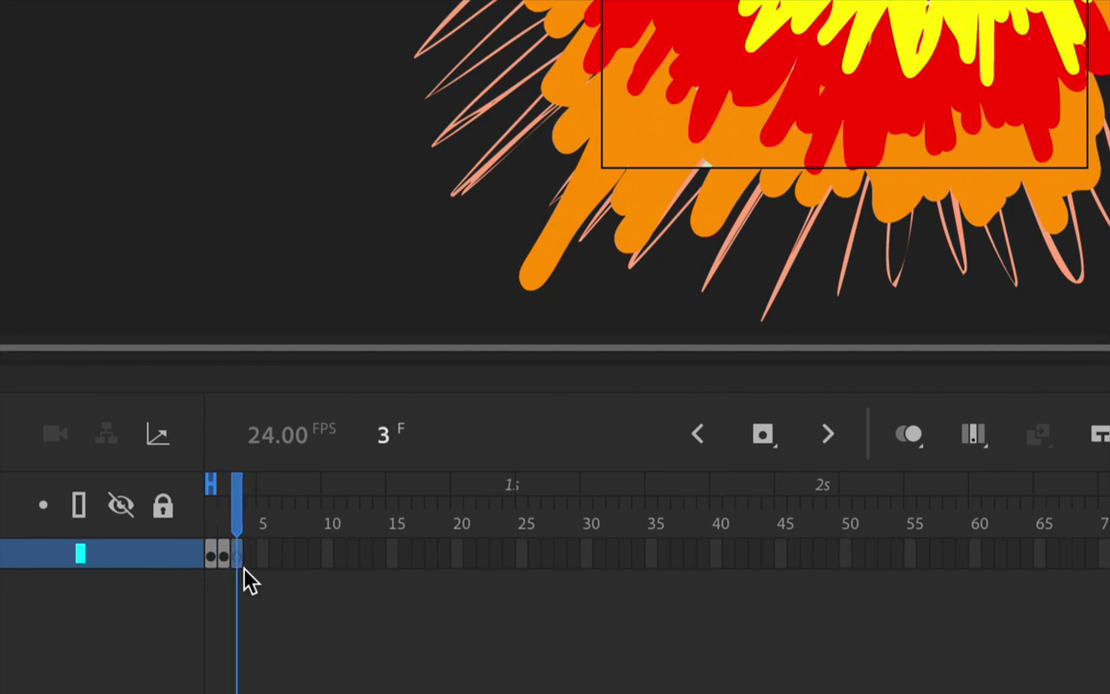
key(Delete)
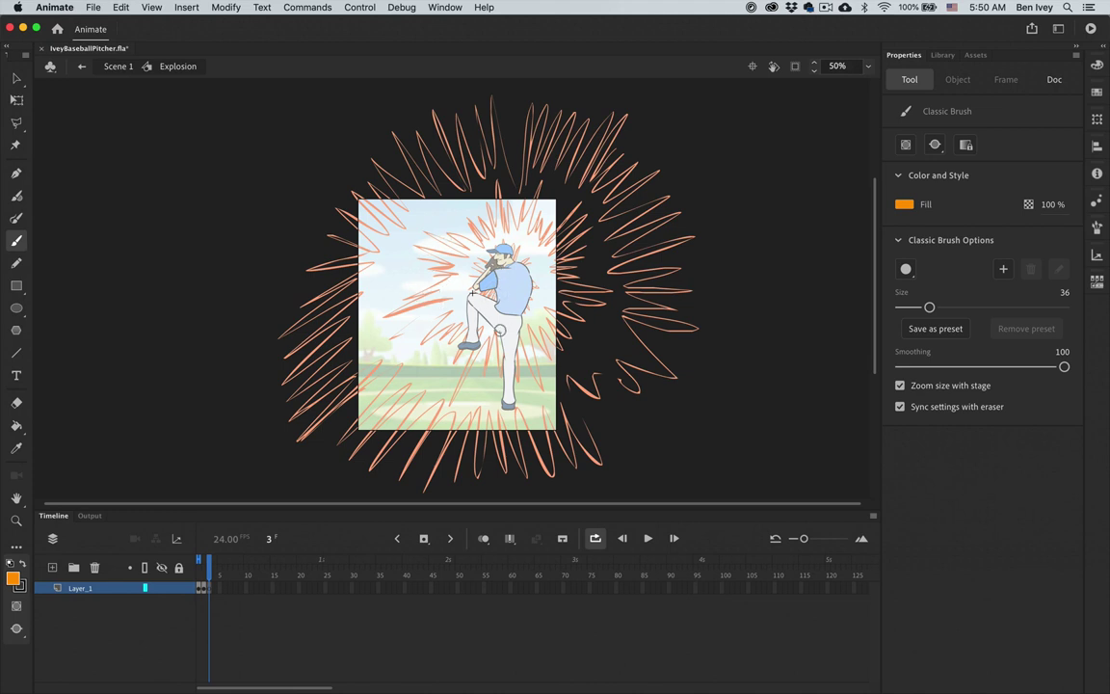
key(comma)
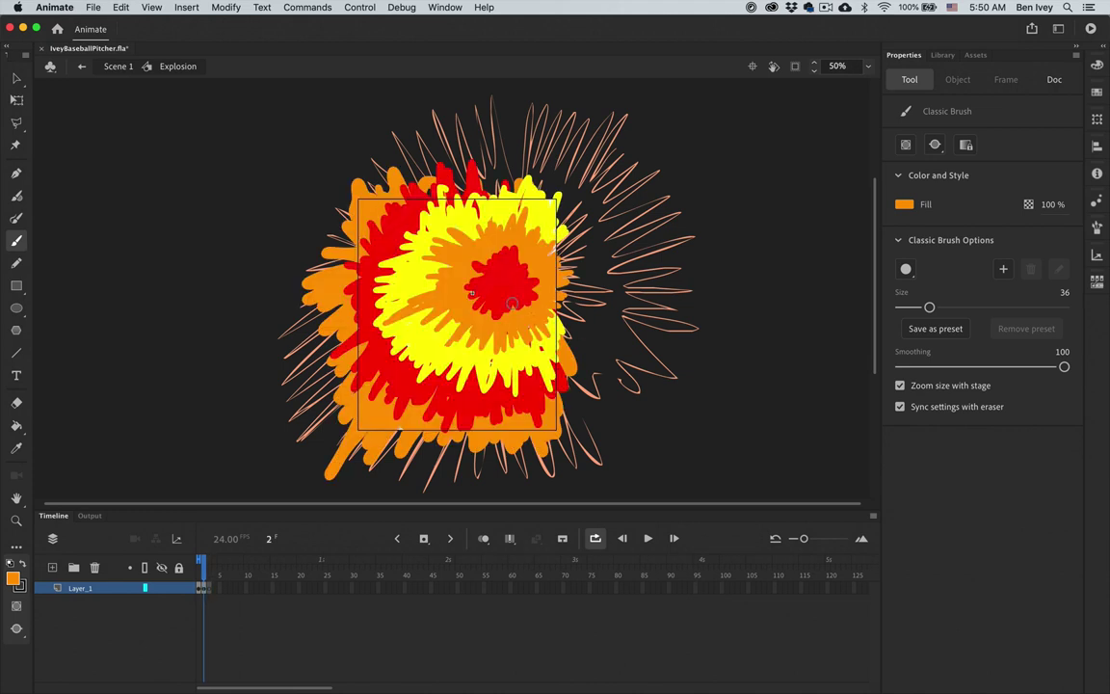
- Compare the first two explosion drawings and set the brush fill to yellow #FFFF00 on the empty frame 3
key(comma)
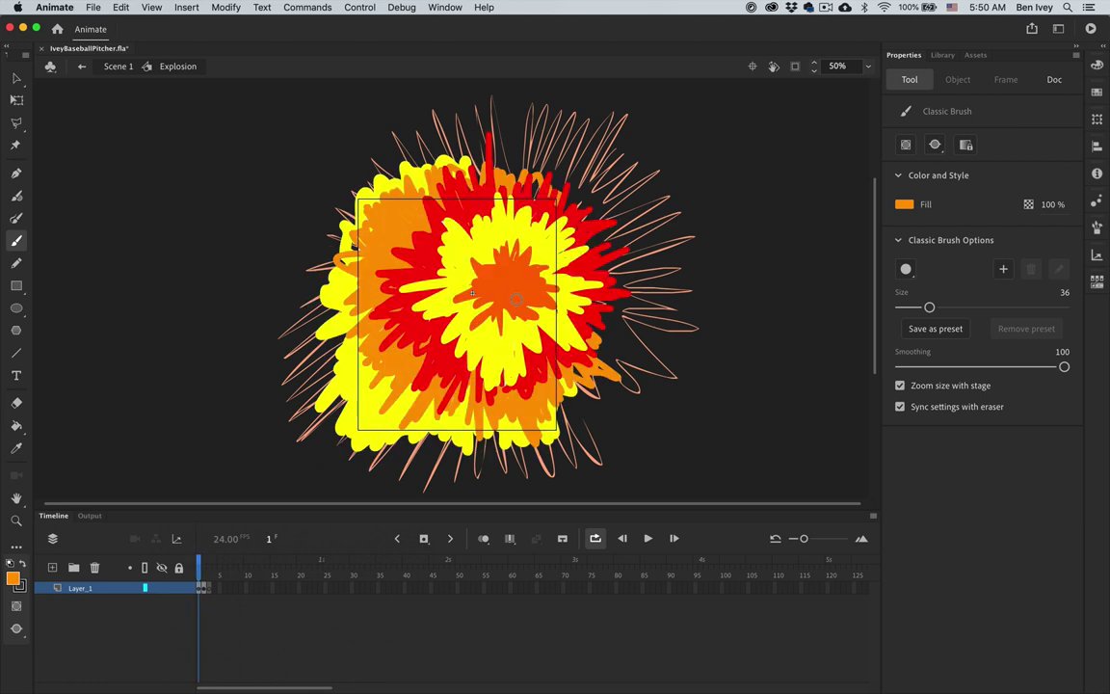
key(period)
key(period)
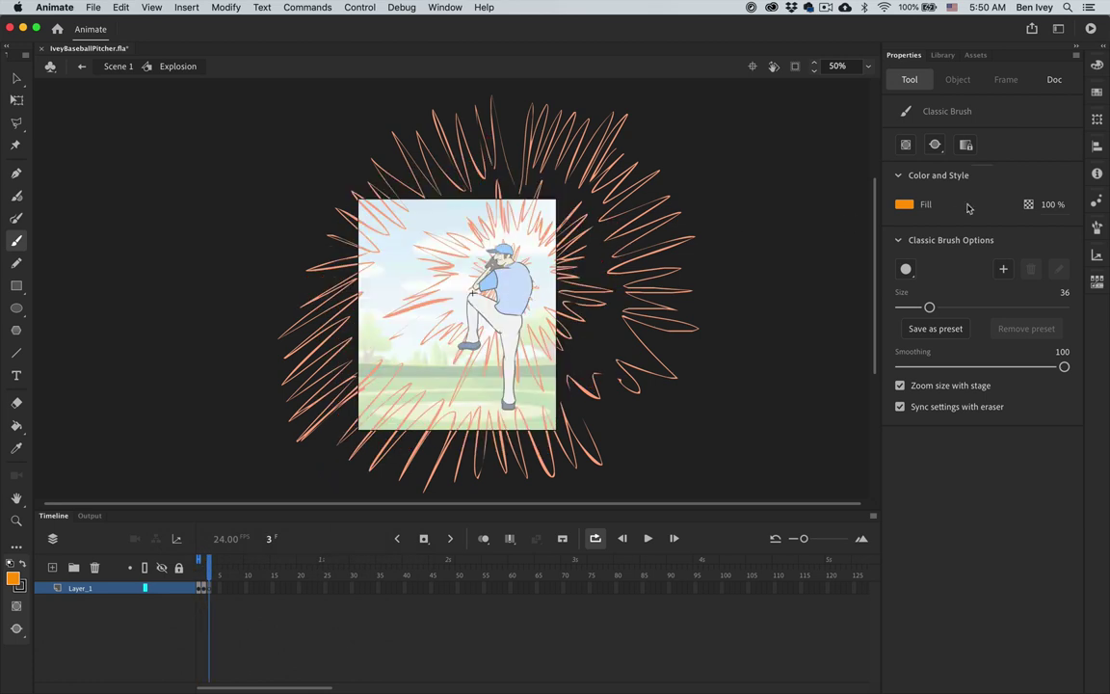
click(914, 205)
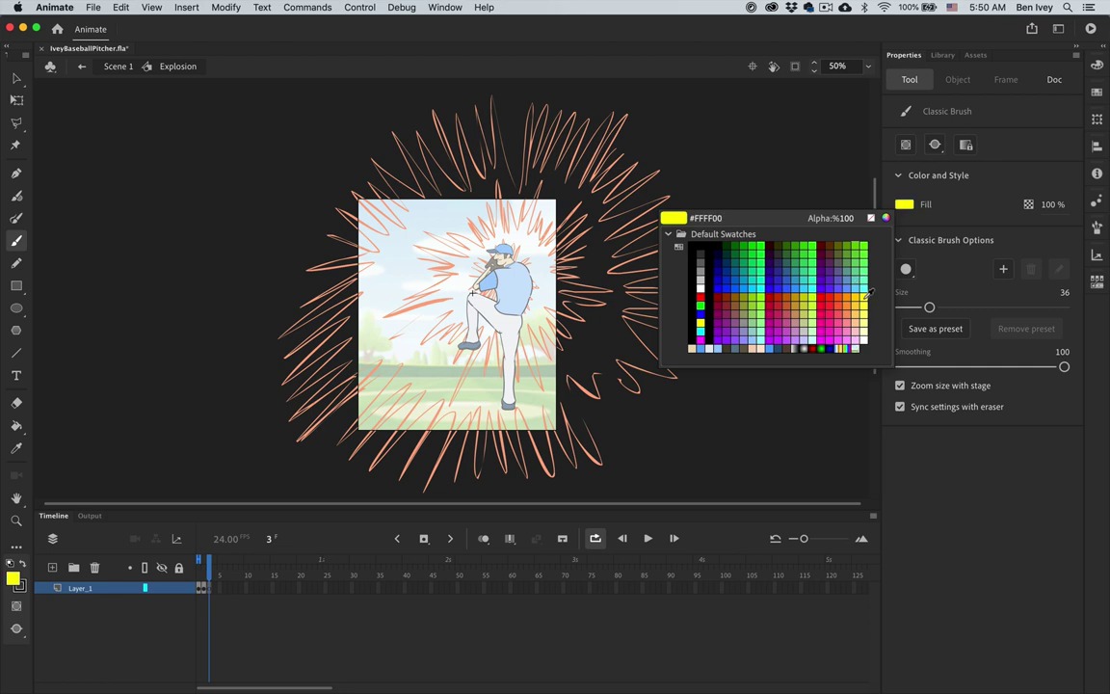
click(779, 257)
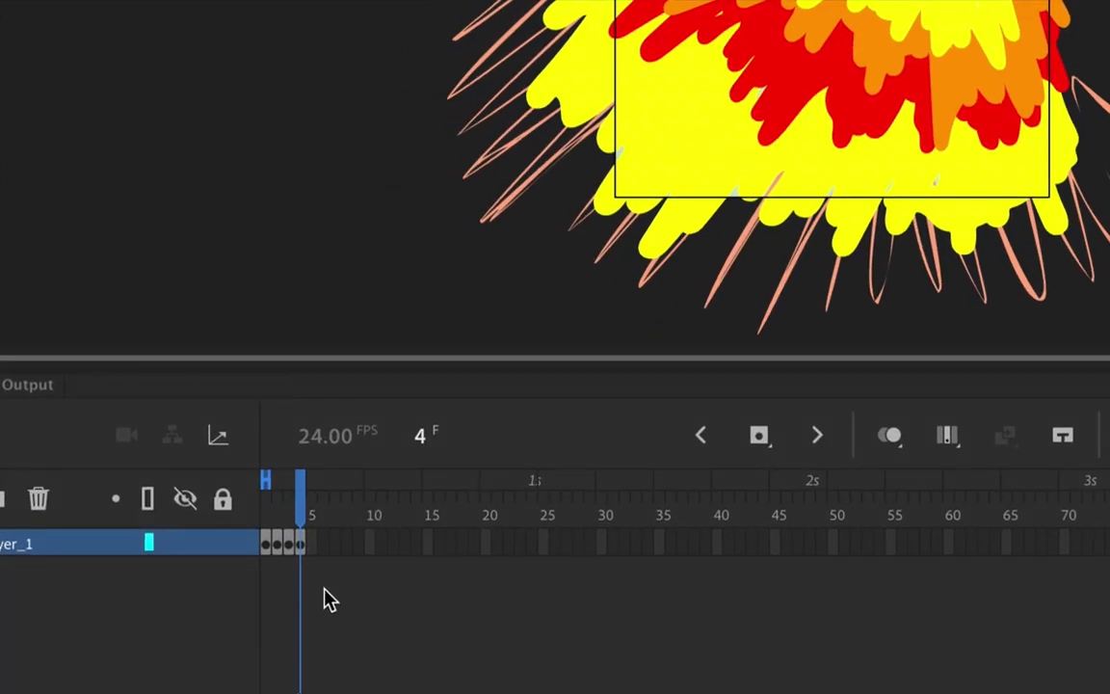
- Flip back and forth through frames 1 to 4 of the Explosion symbol to check how the colours flicker
key(comma)
key(comma)
key(comma)
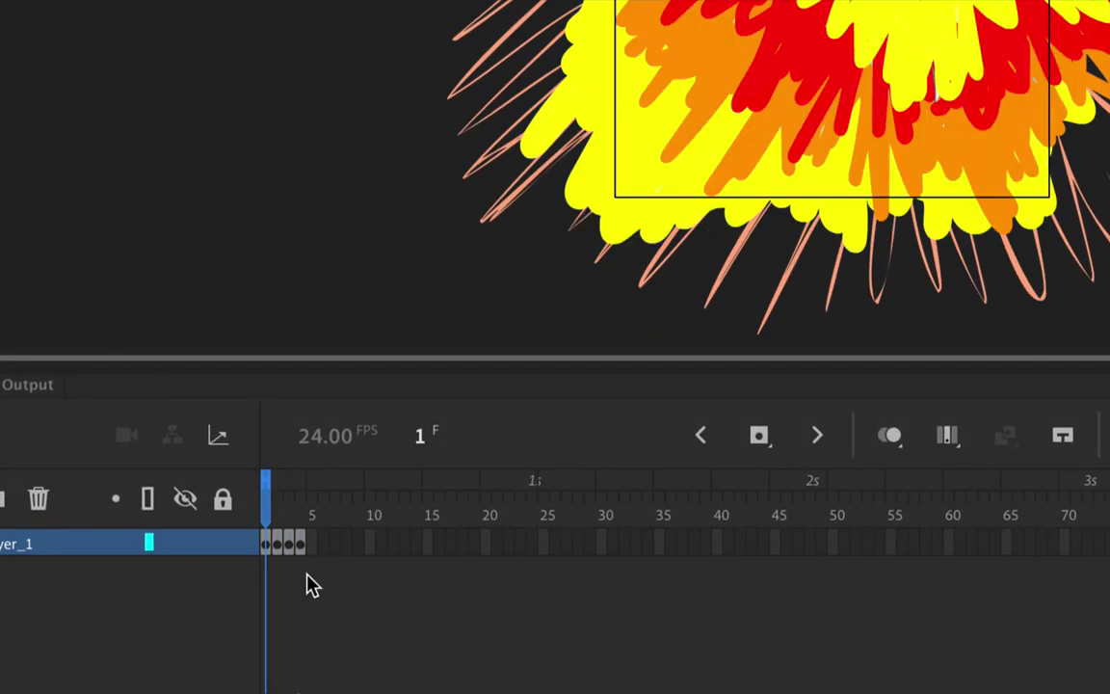
key(period)
key(period)
key(period)
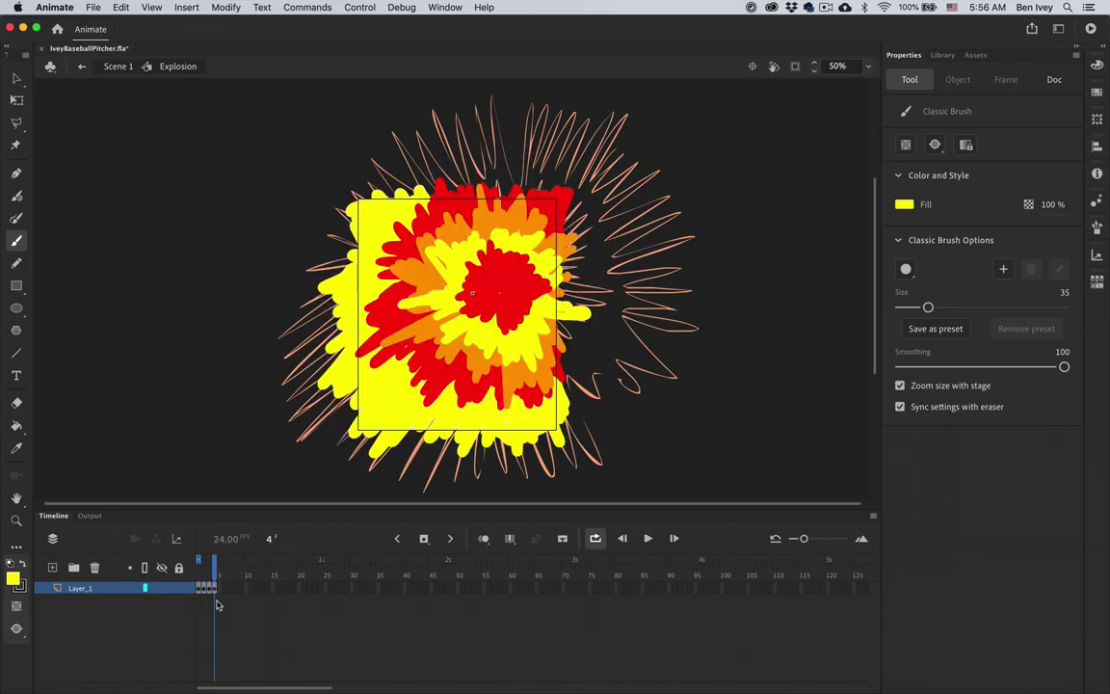
key(comma)
key(comma)
key(comma)
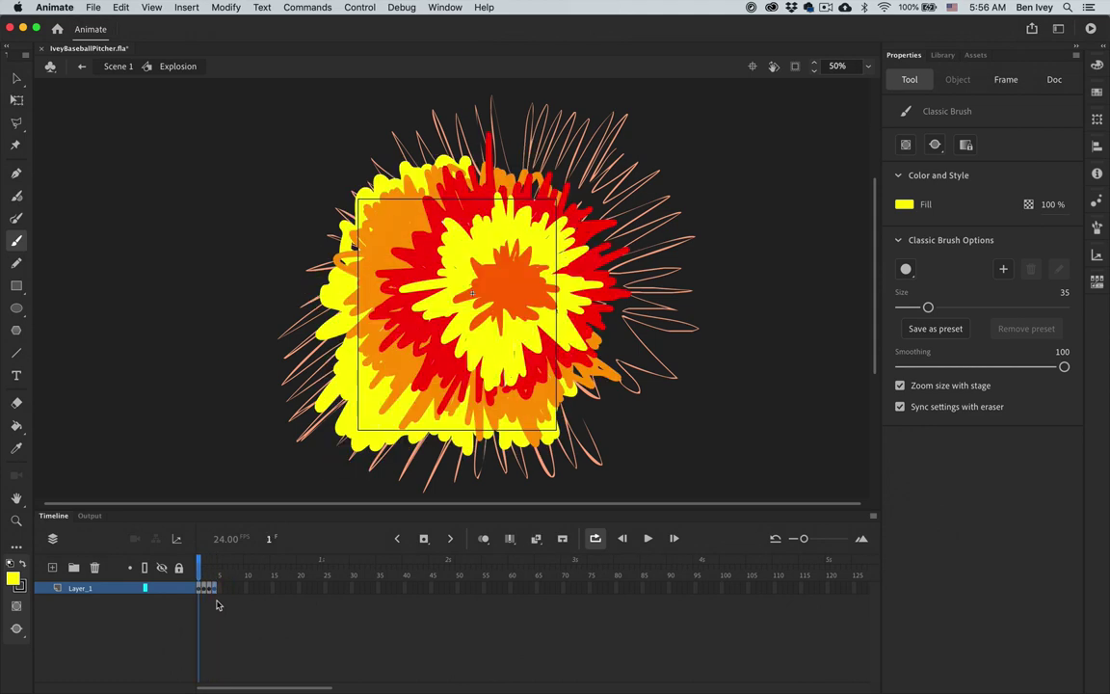
key(period)
key(period)
key(period)
key(comma)
key(comma)
key(comma)
key(period)
key(period)
key(period)
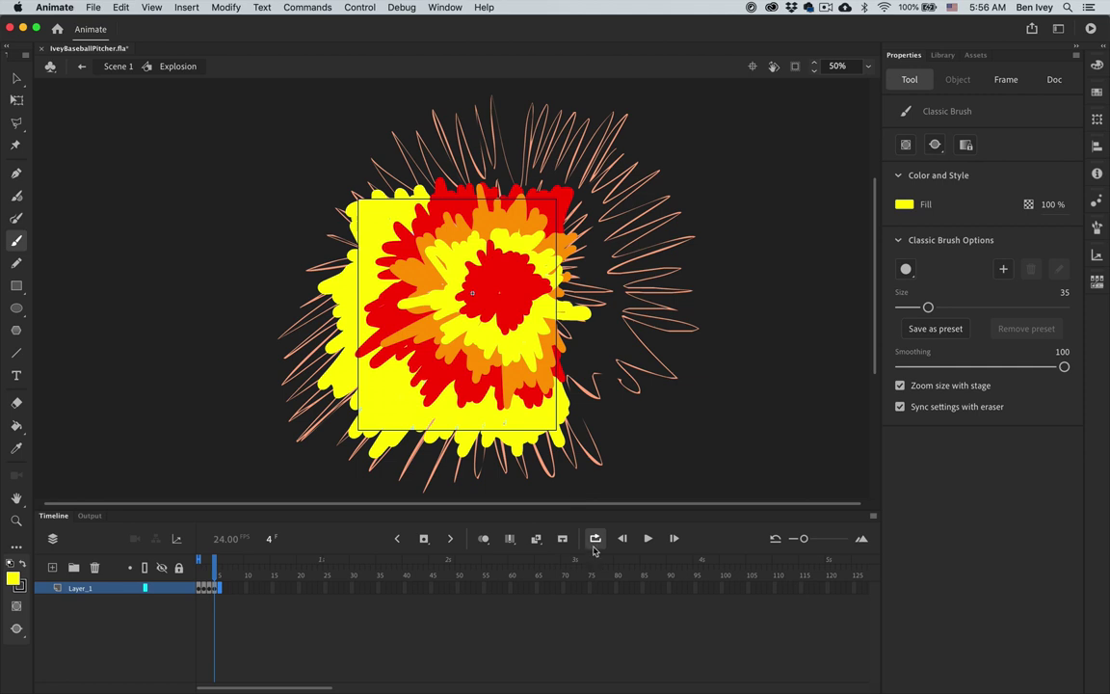
- Play the four explosion frames as a loop and return to Scene 1
click(596, 543)
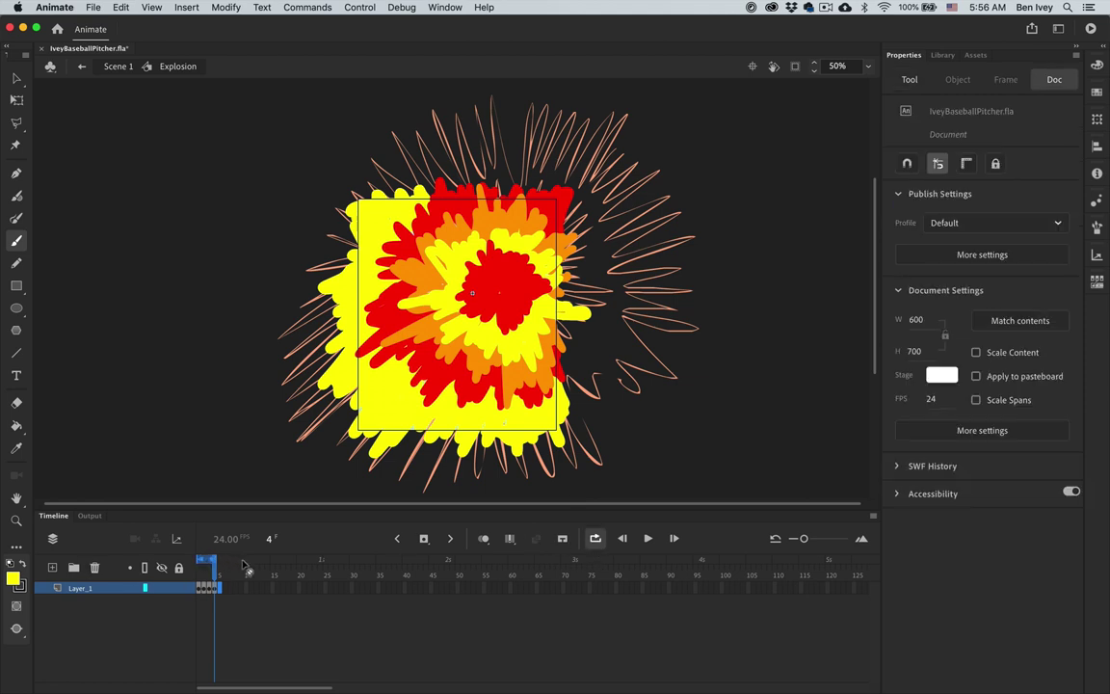
key(Return)
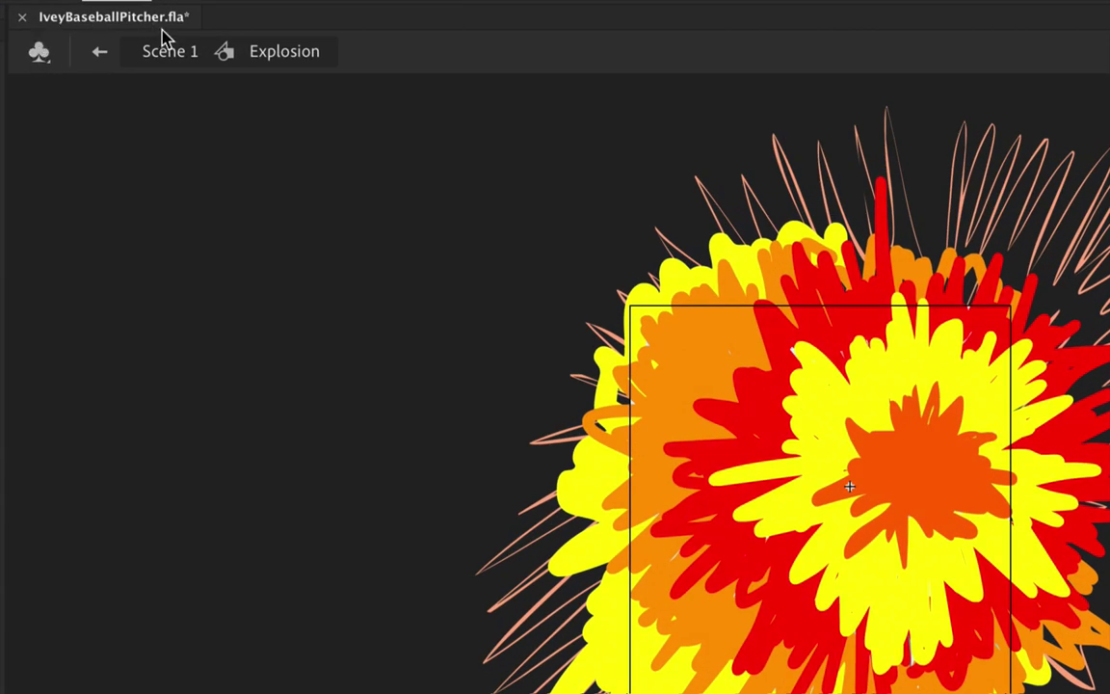
click(166, 56)
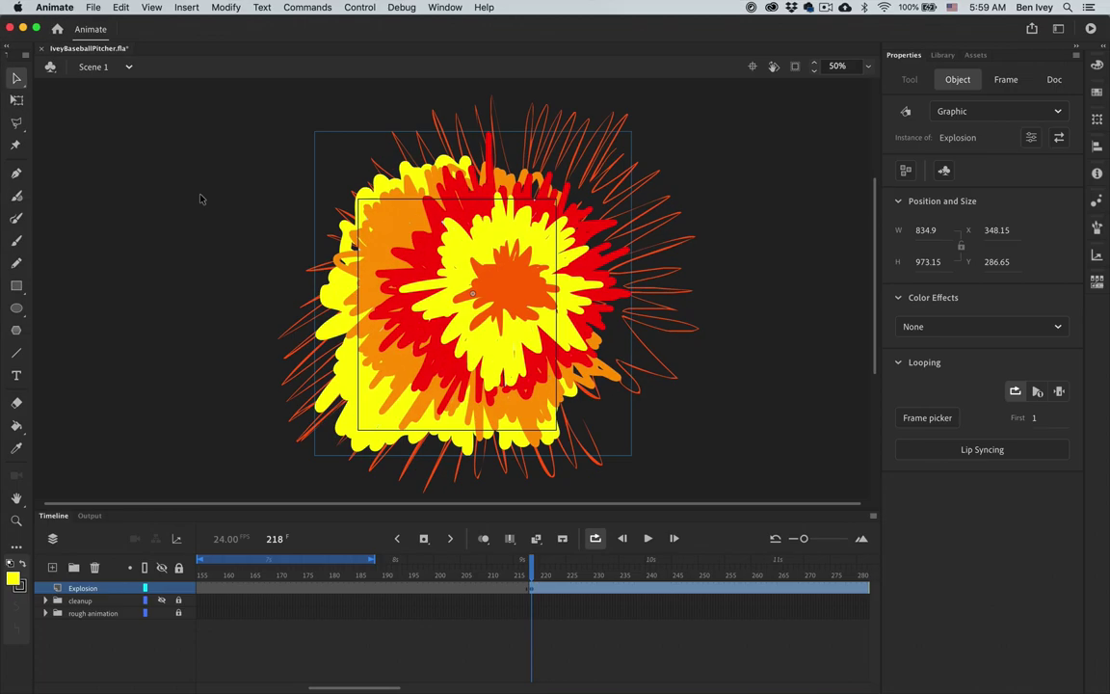
click(559, 643)
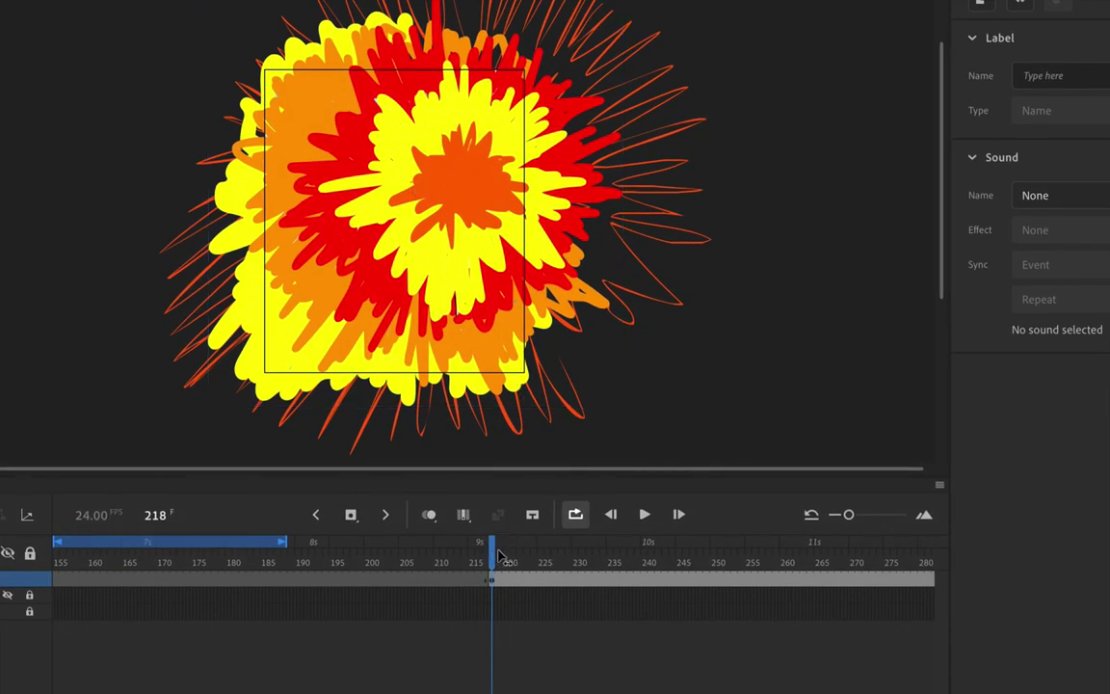
- Insert keyframes on the Explosion layer at frames 228 and 235
drag(491, 561, 561, 556)
click(600, 108)
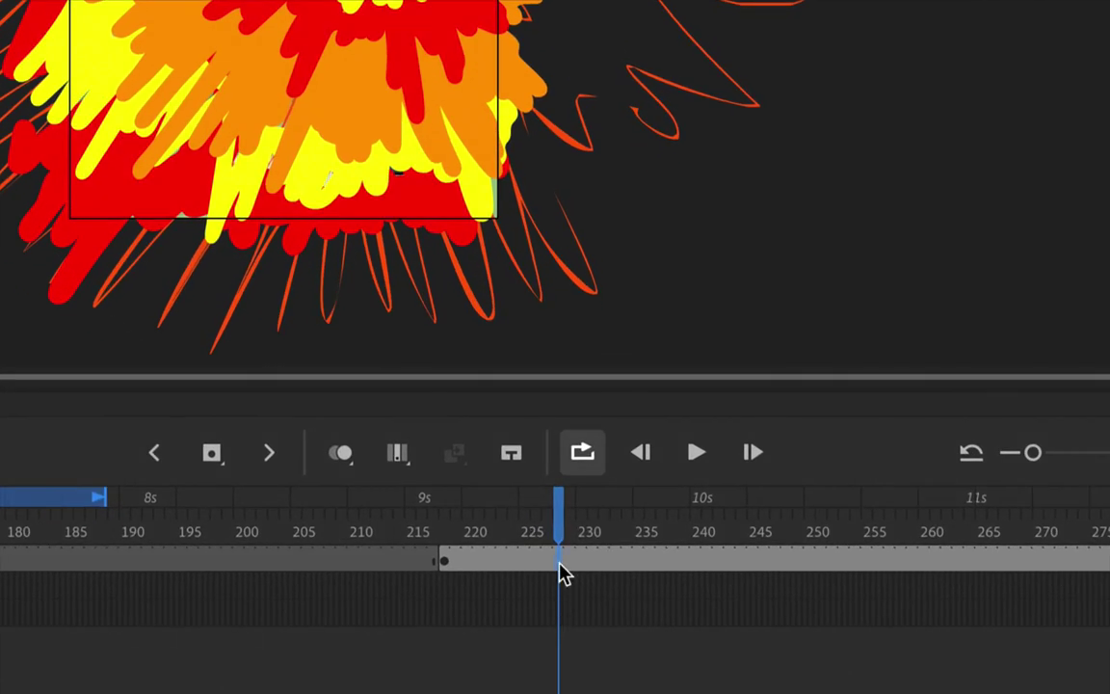
click(562, 569)
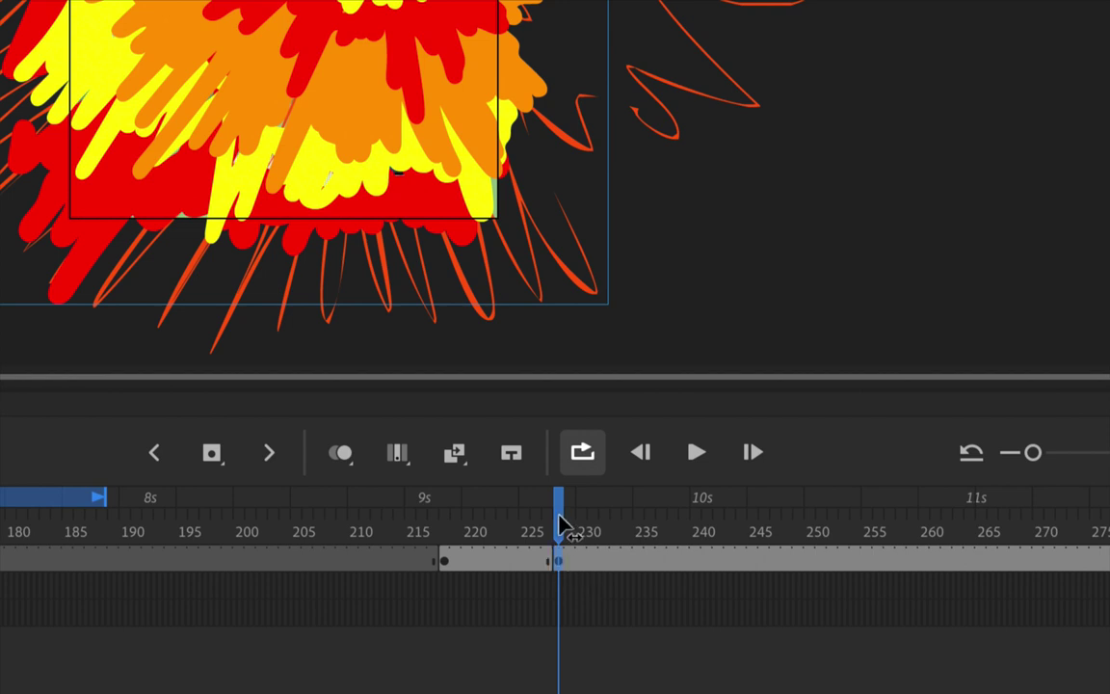
drag(564, 525, 636, 525)
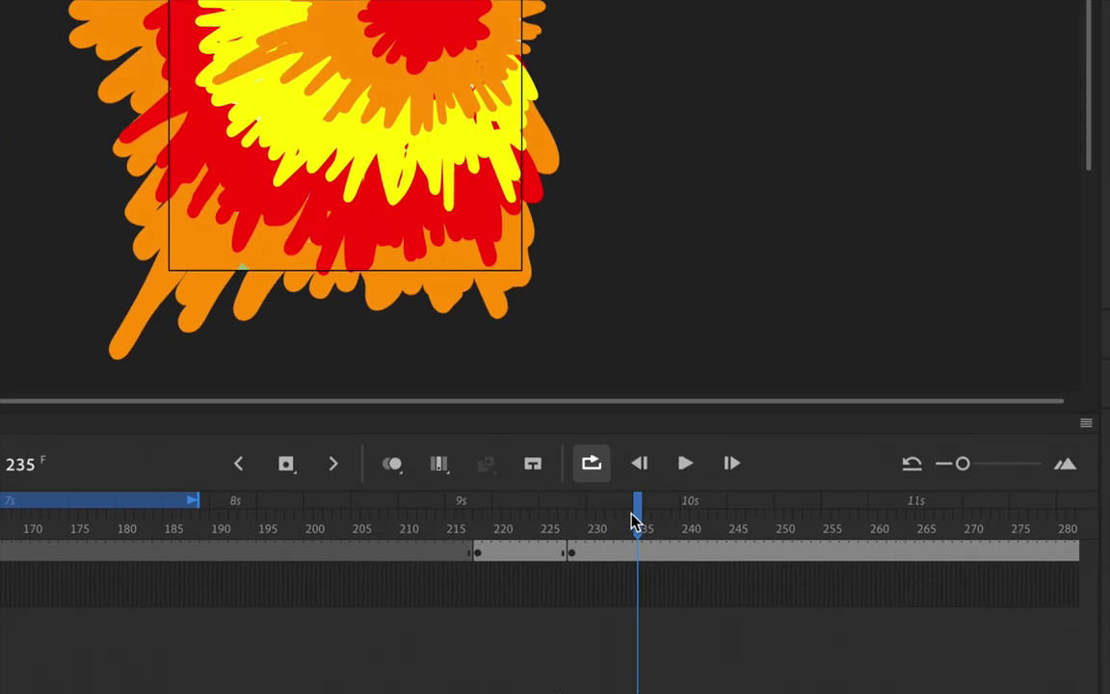
click(639, 559)
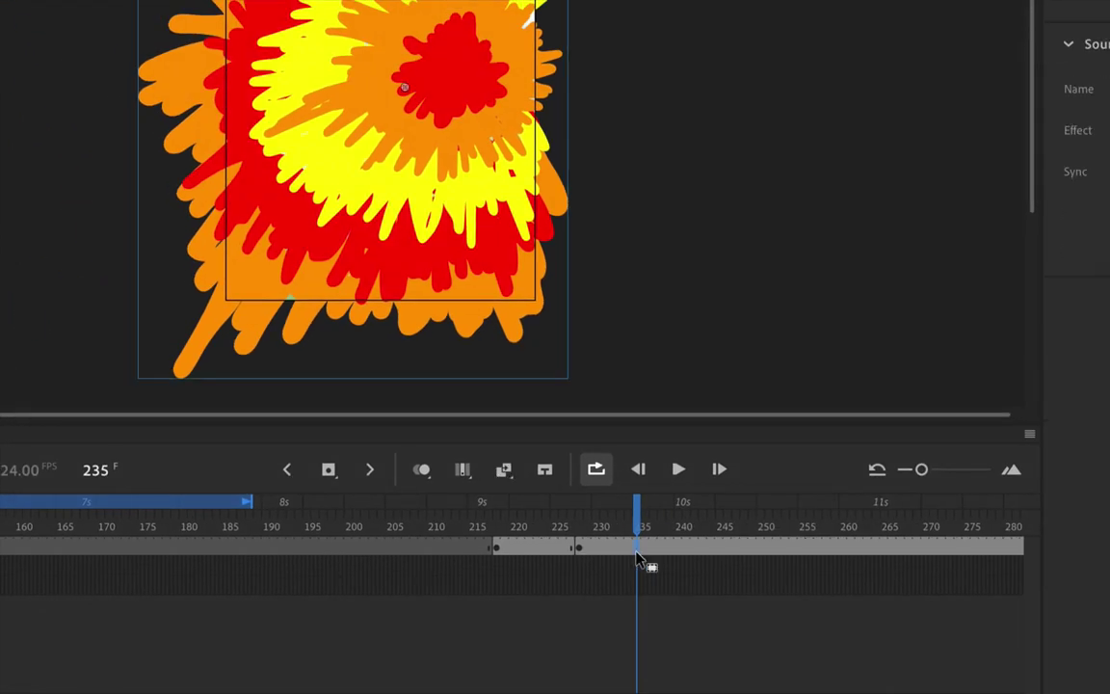
click(636, 557)
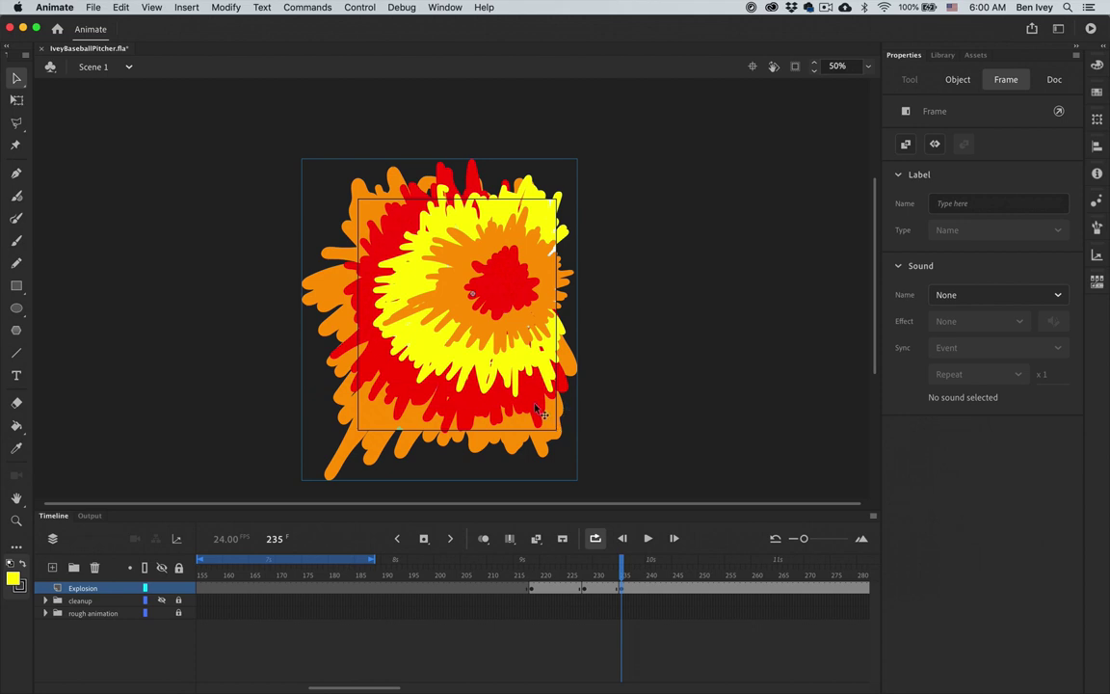
- Make the explosion instance at frame 235 fully transparent with an Alpha color effect
click(529, 405)
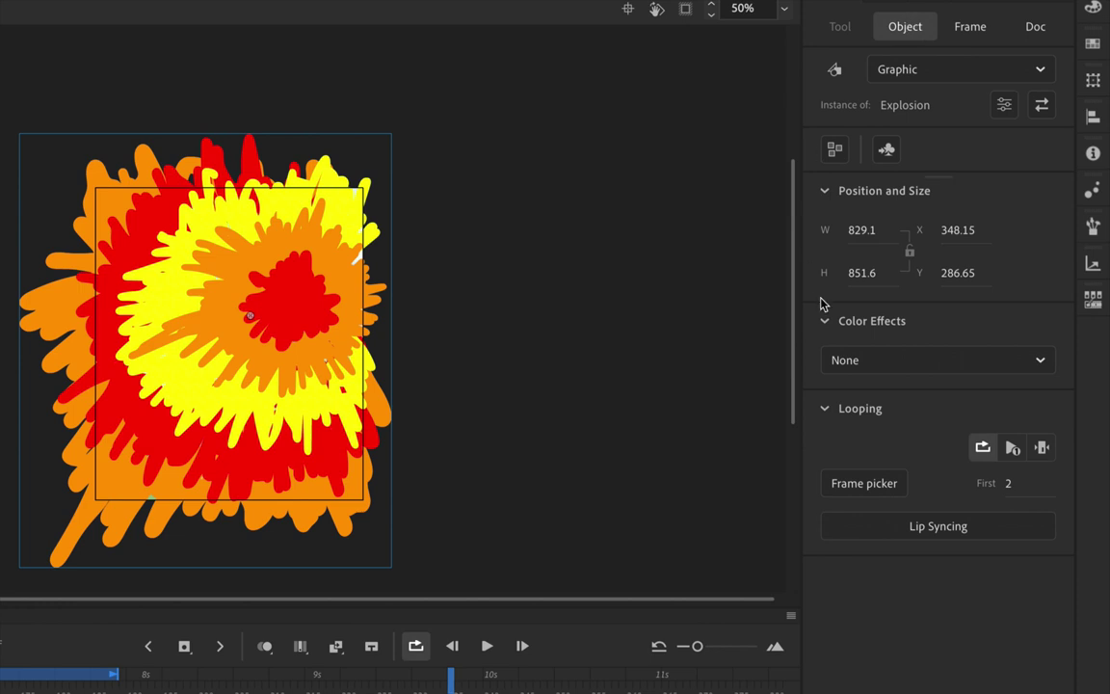
click(872, 363)
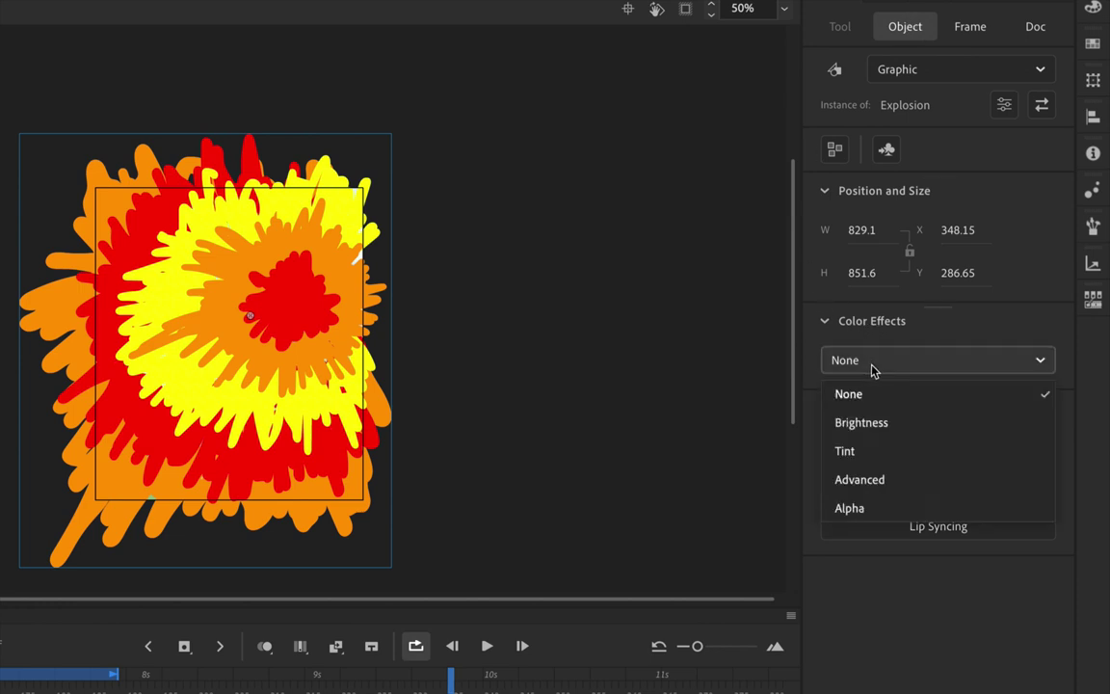
click(849, 508)
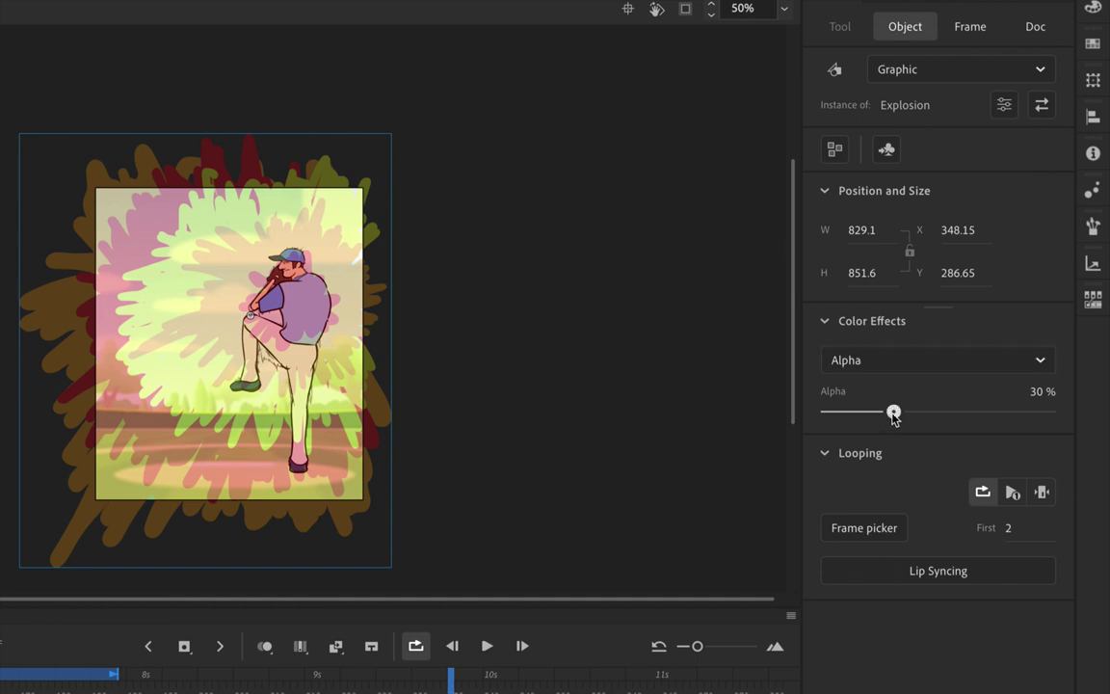
drag(891, 413, 817, 420)
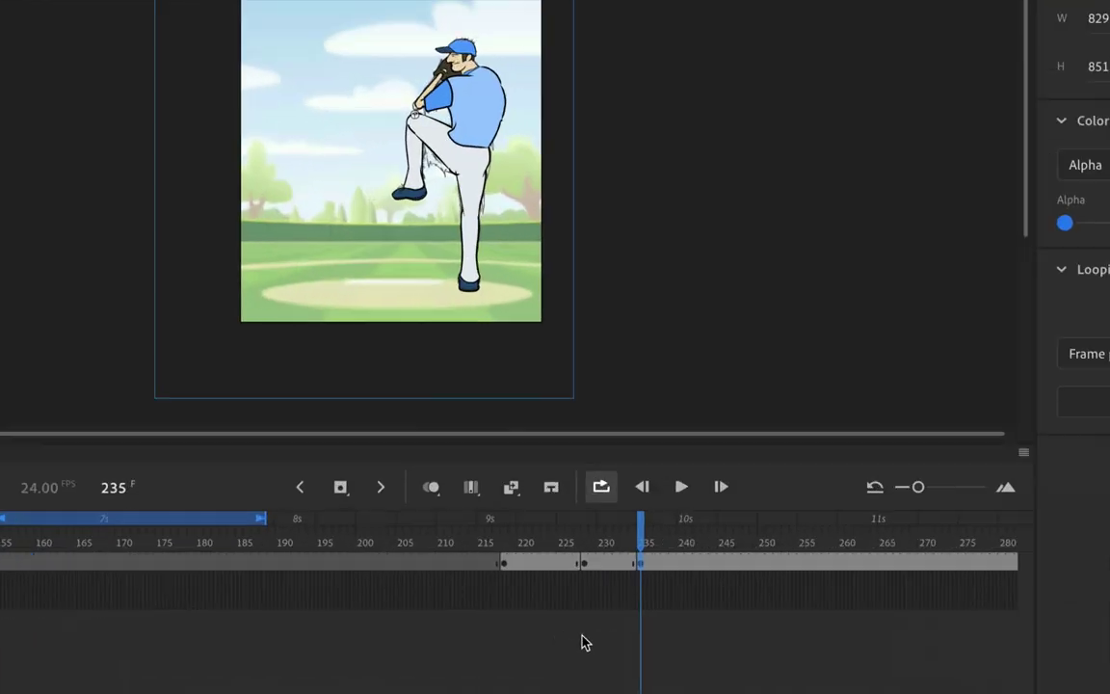
- Create a classic tween from the frame 228 keyframe so the explosion fades out by frame 235
click(492, 555)
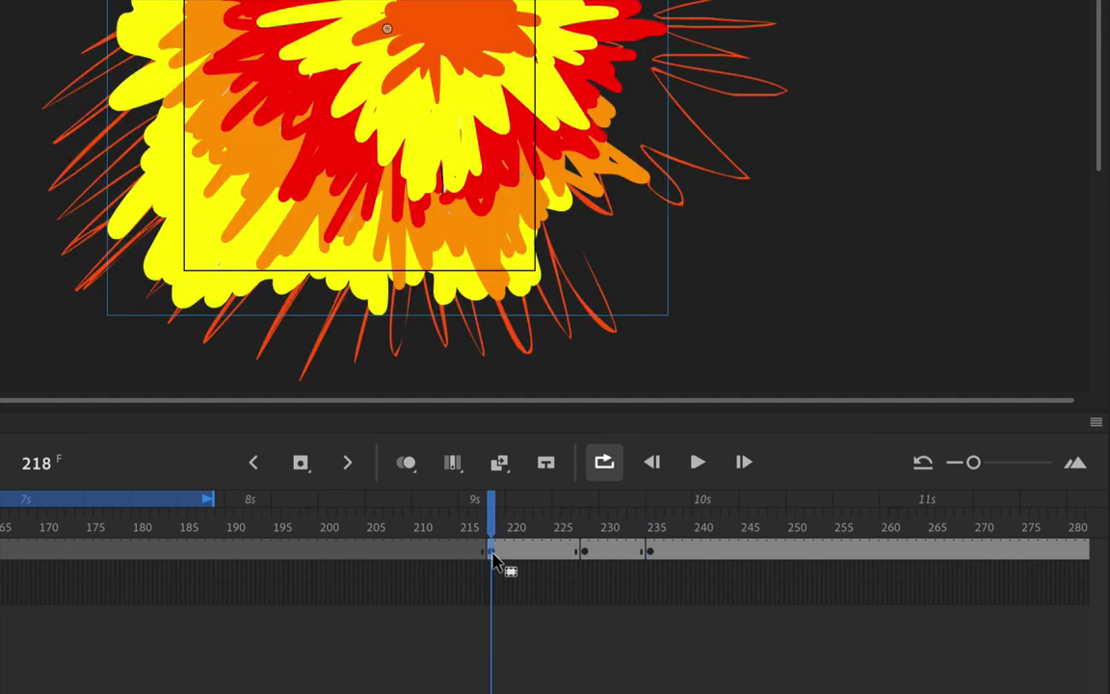
click(586, 556)
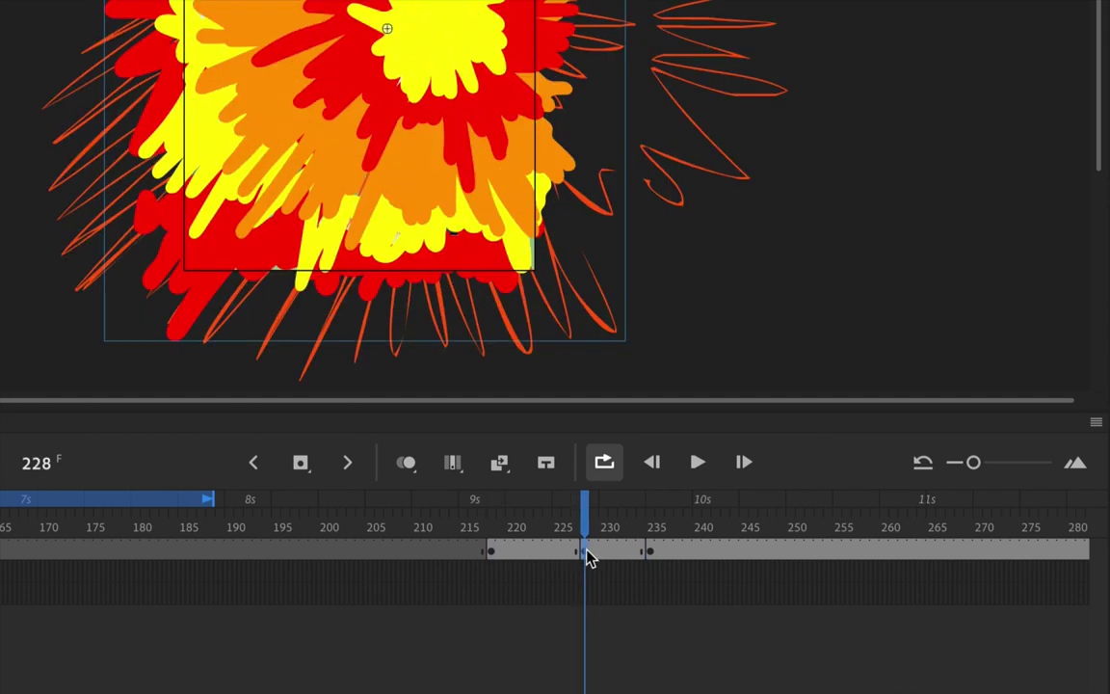
key(F6)
right_click(586, 556)
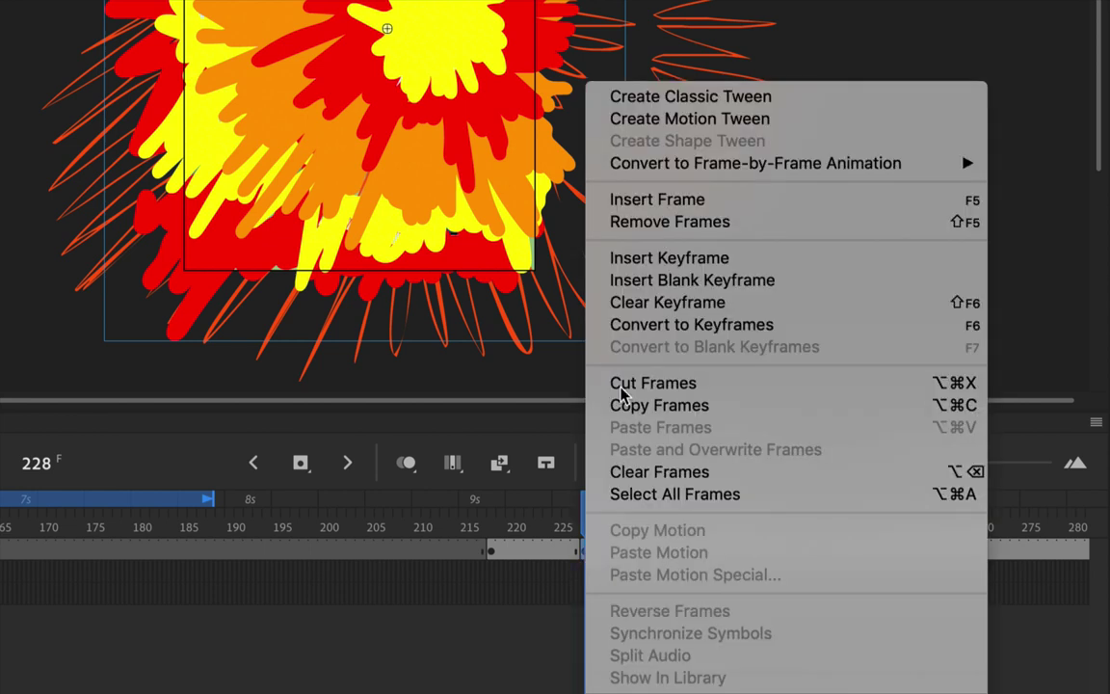
click(693, 96)
- Insert a blank keyframe at frame 236 of the Explosion layer to end the explosion
drag(594, 515, 658, 523)
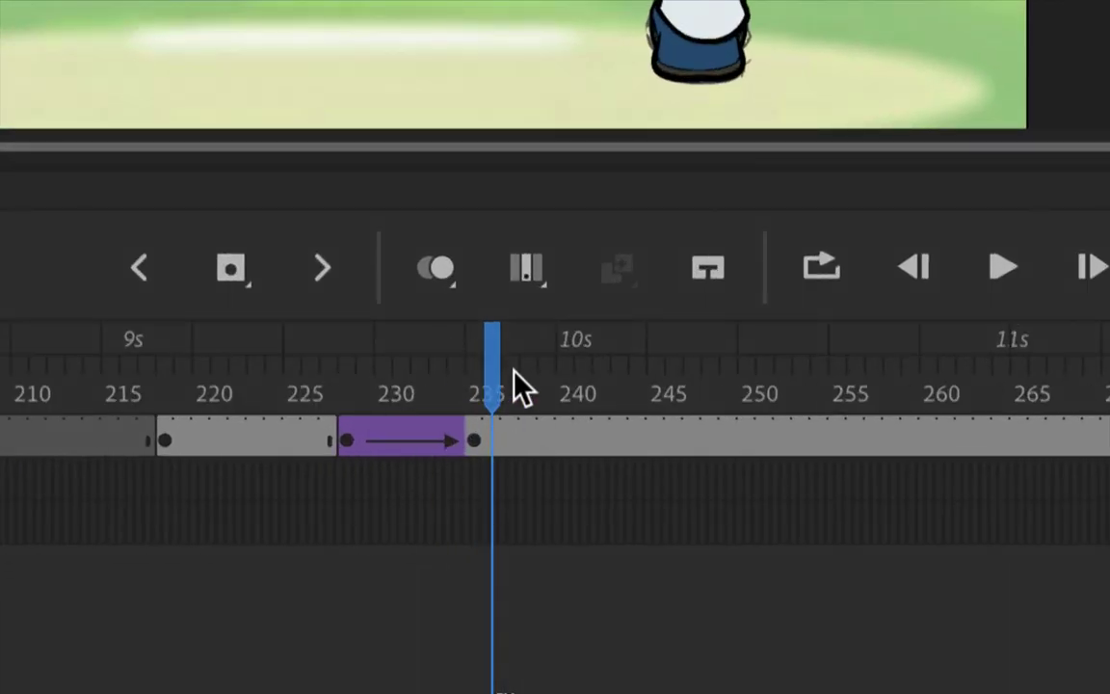
click(490, 442)
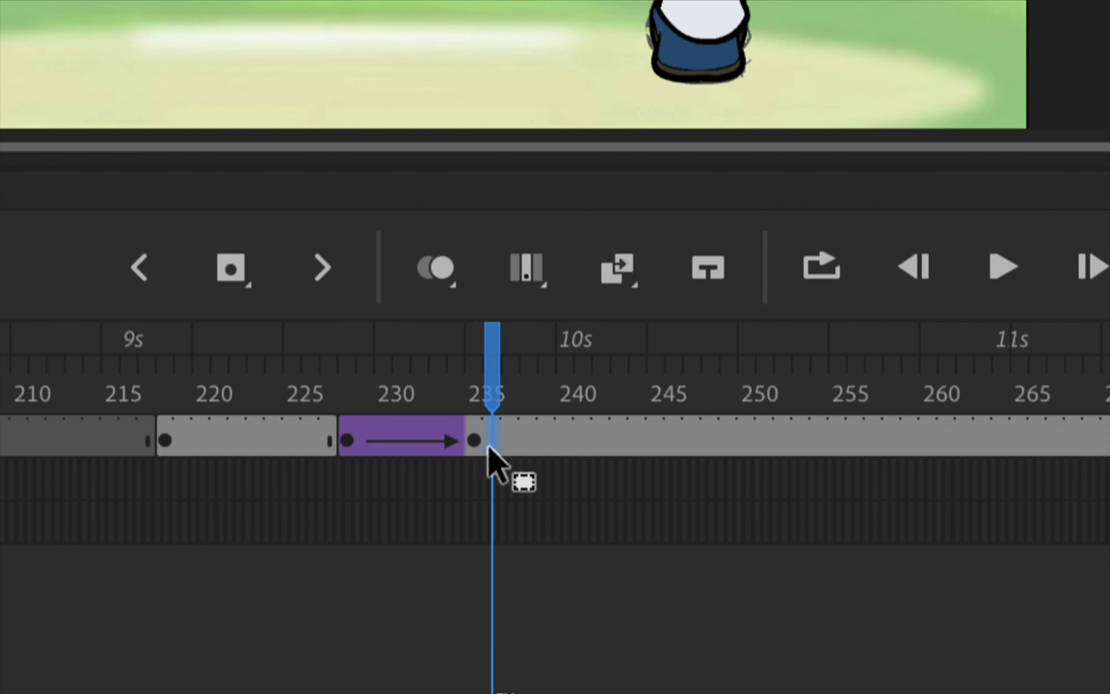
key(F6)
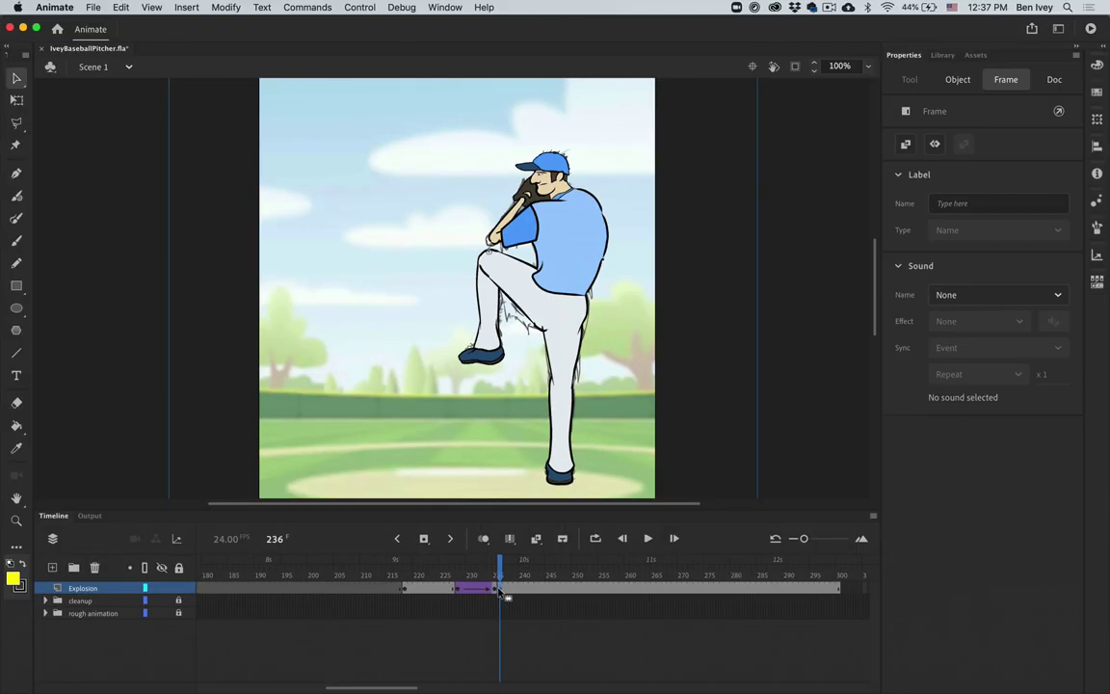
key(F7)
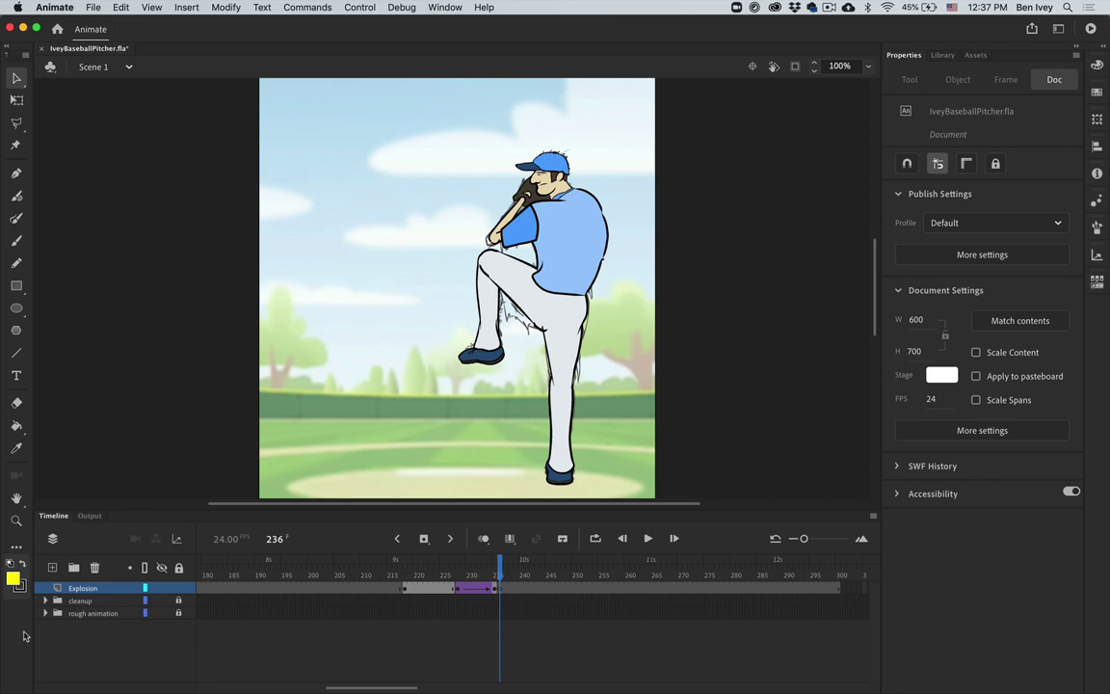
- Hide the cleanup folder and add a layer named BoomPitcher directly above it
click(163, 602)
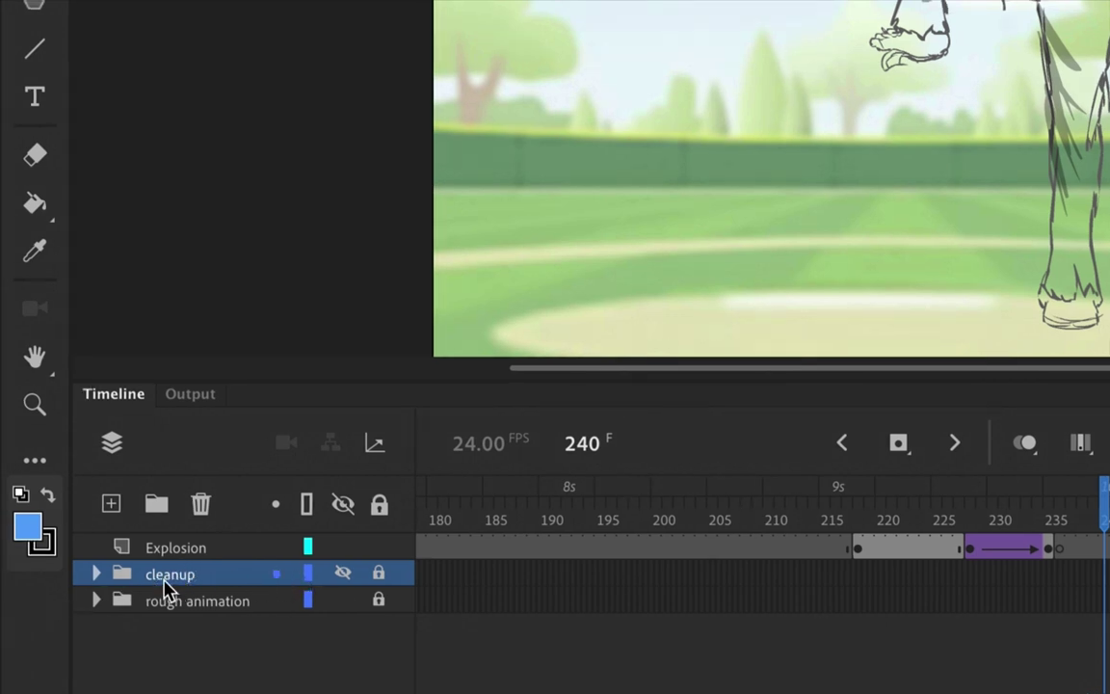
click(111, 506)
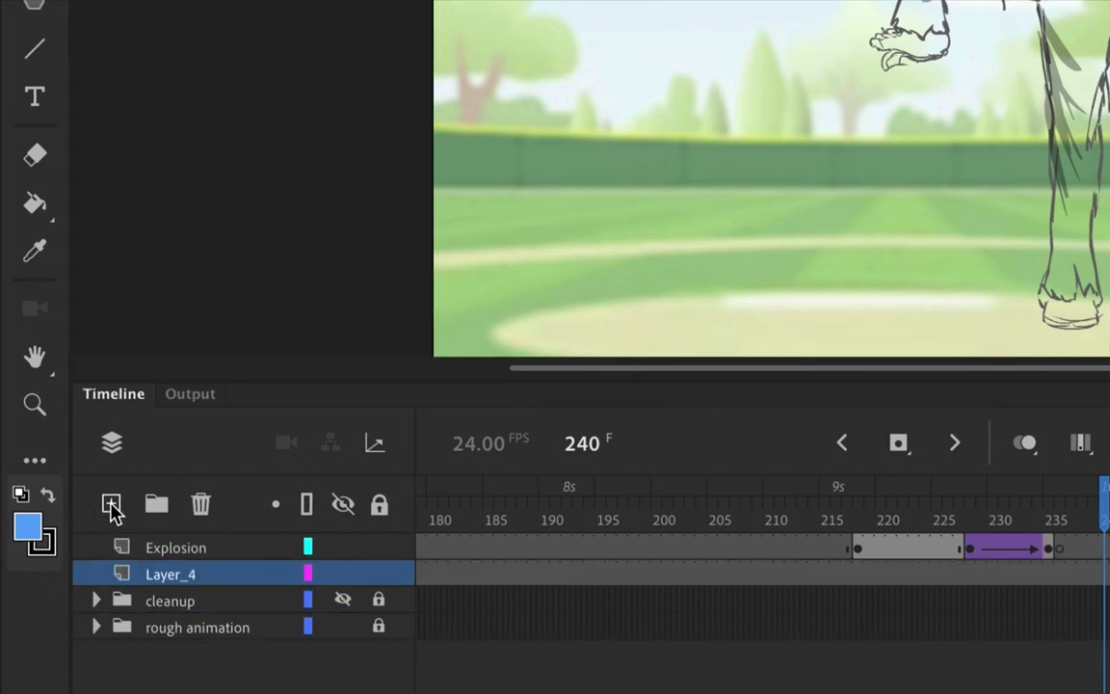
double_click(169, 575)
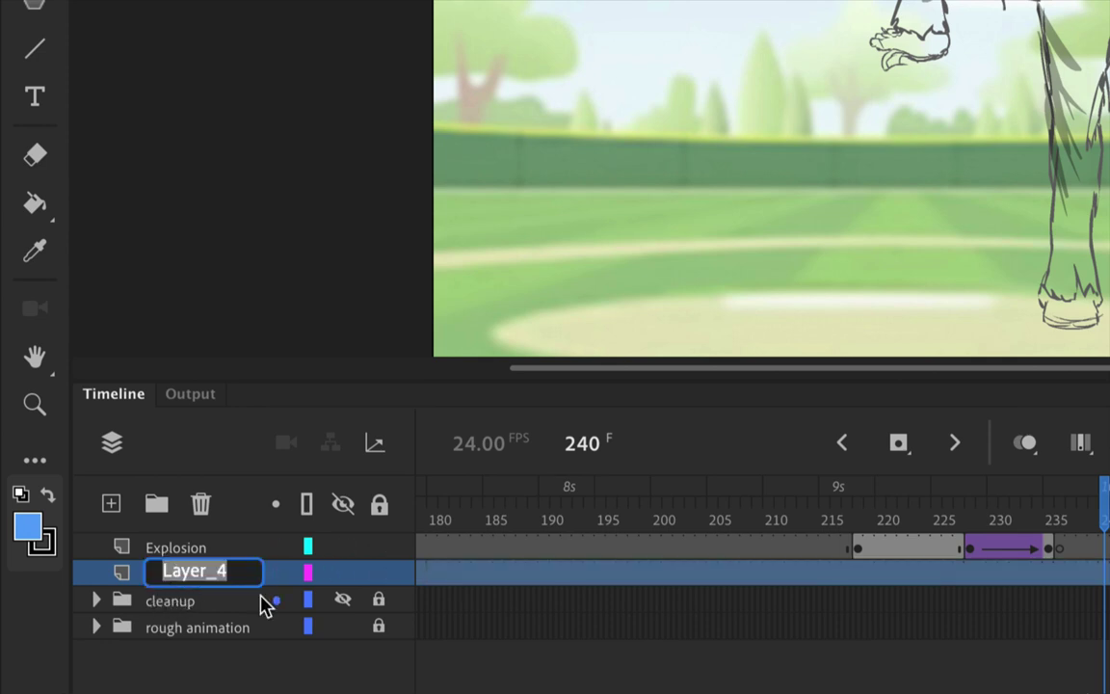
text(BoomPitcher)
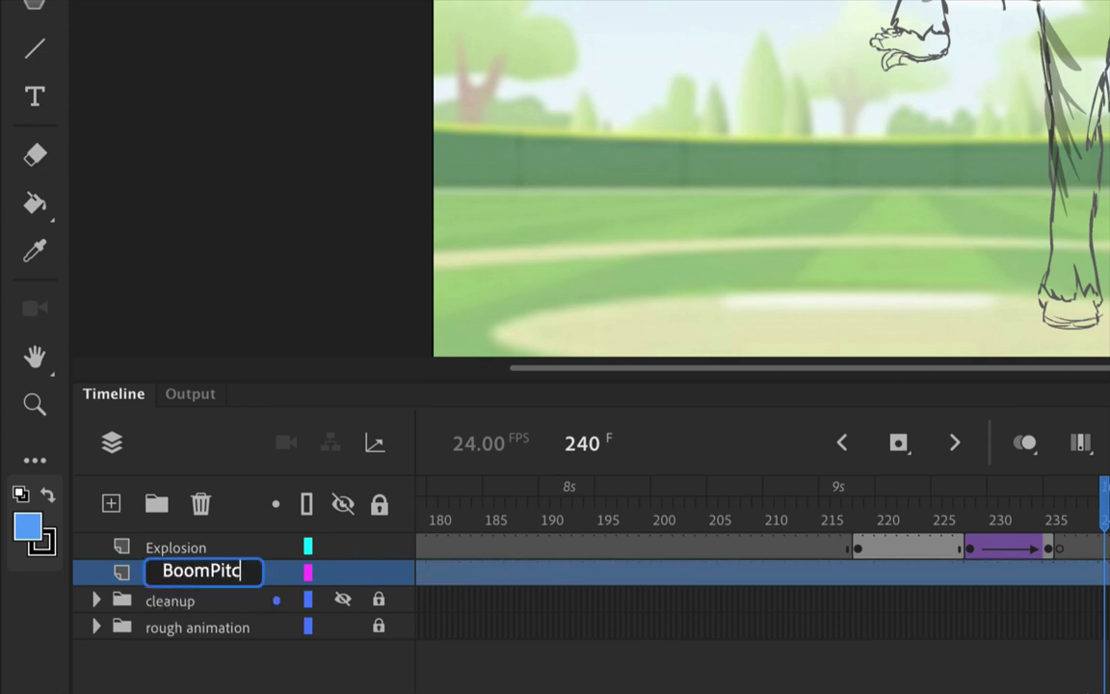
key(Return)
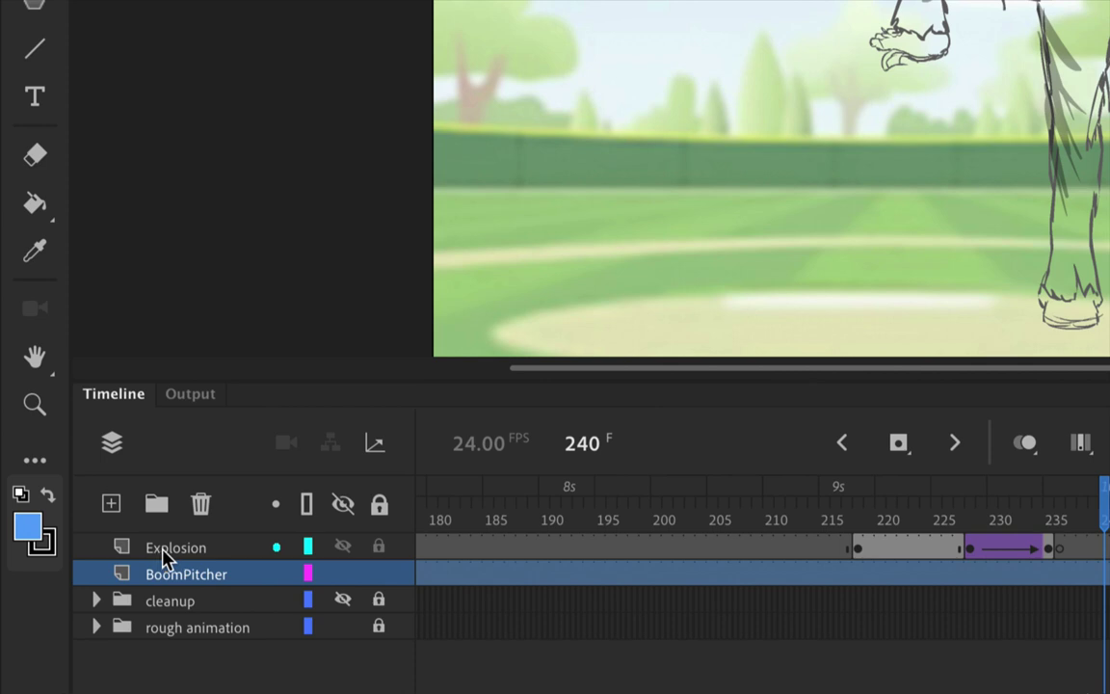
- Hide and lock the Explosion layer
click(343, 553)
click(380, 548)
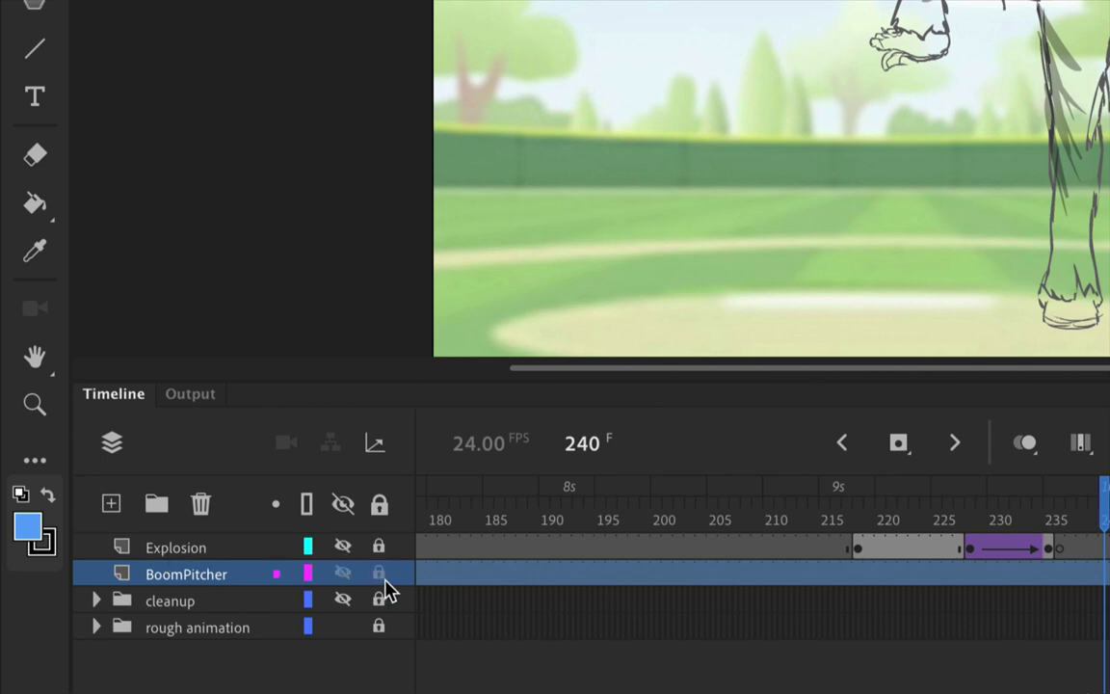
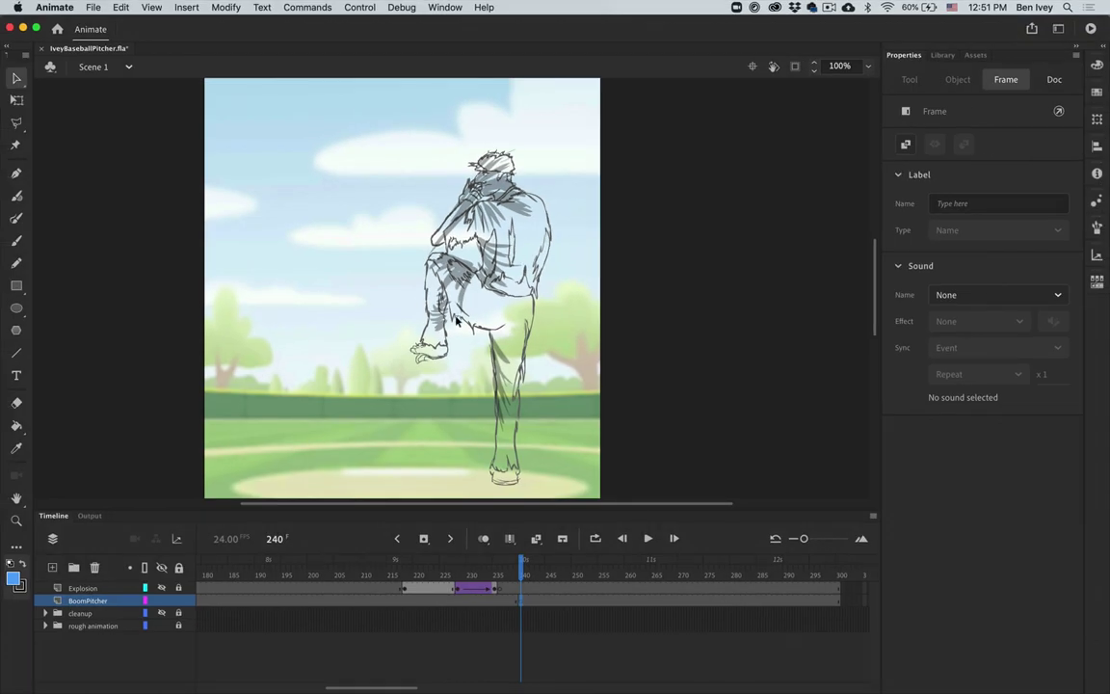
- Ink the pitcher's cap, face, hand, collar and shoulder over the rough sketch using the Paint Brush with a black stroke
click(16, 218)
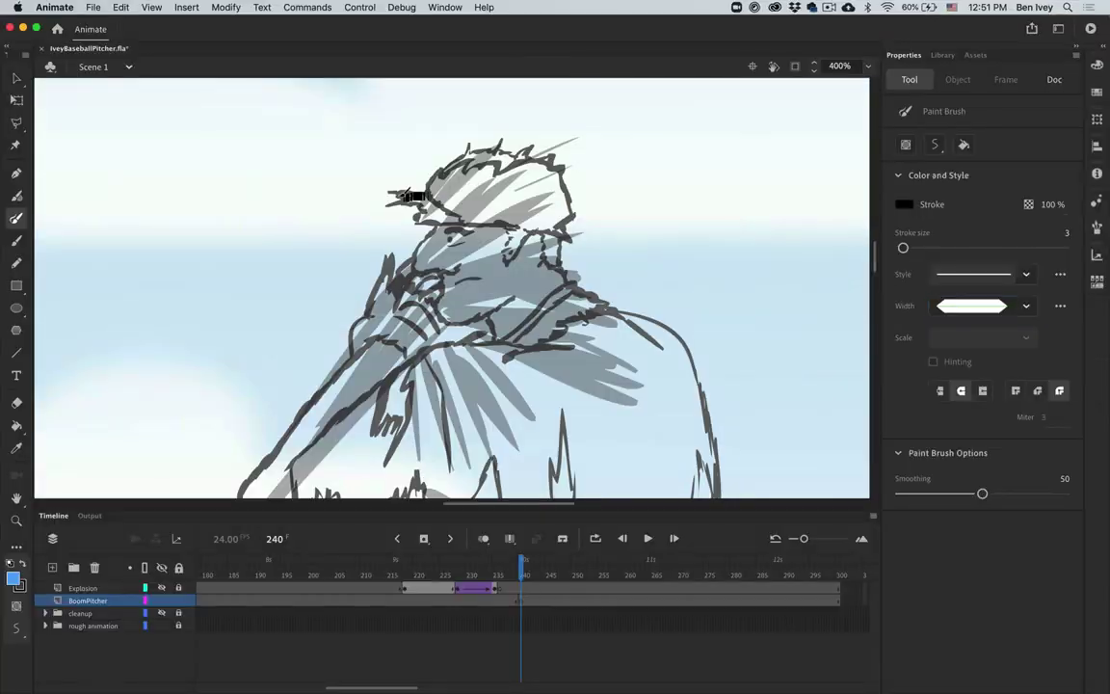
drag(424, 197, 384, 208)
mouse_move(424, 185)
mouse_down()
mouse_move(497, 154)
mouse_move(568, 236)
mouse_up()
drag(569, 236, 506, 252)
drag(463, 154, 559, 159)
drag(433, 231, 420, 277)
drag(438, 285, 520, 322)
drag(545, 231, 568, 286)
drag(390, 255, 353, 351)
drag(395, 280, 438, 327)
mouse_move(501, 337)
mouse_down()
mouse_move(578, 287)
mouse_move(695, 378)
mouse_up()
- Ink the pitcher's bent arm, the ragged shirt edges and the rips across the torso in black
scroll(484, 333, down, 5)
scroll(483, 332, left, 3)
drag(429, 207, 383, 380)
drag(486, 207, 467, 299)
drag(783, 217, 732, 453)
drag(644, 241, 638, 441)
scroll(638, 404, down, 3)
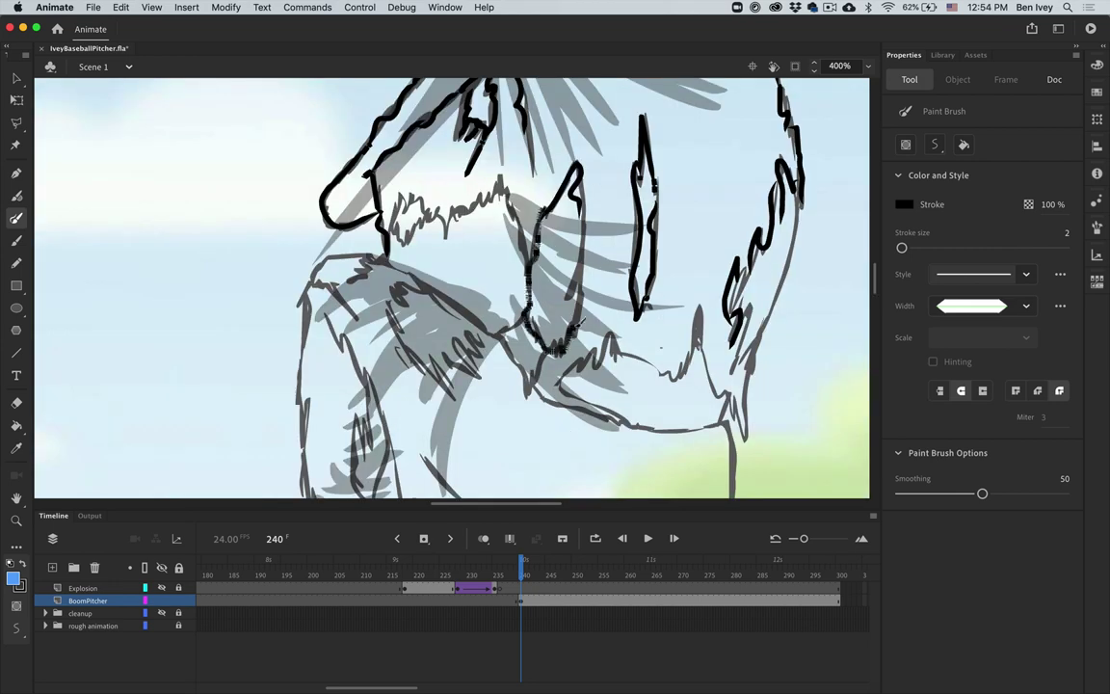
drag(578, 207, 564, 349)
drag(499, 181, 390, 241)
- Ink the raised knee, the thigh with its ragged tear, and the lower back and hip outline
drag(310, 287, 418, 271)
drag(420, 282, 563, 385)
drag(792, 245, 732, 433)
scroll(674, 366, down, 4)
scroll(675, 366, left, 4)
drag(569, 120, 627, 227)
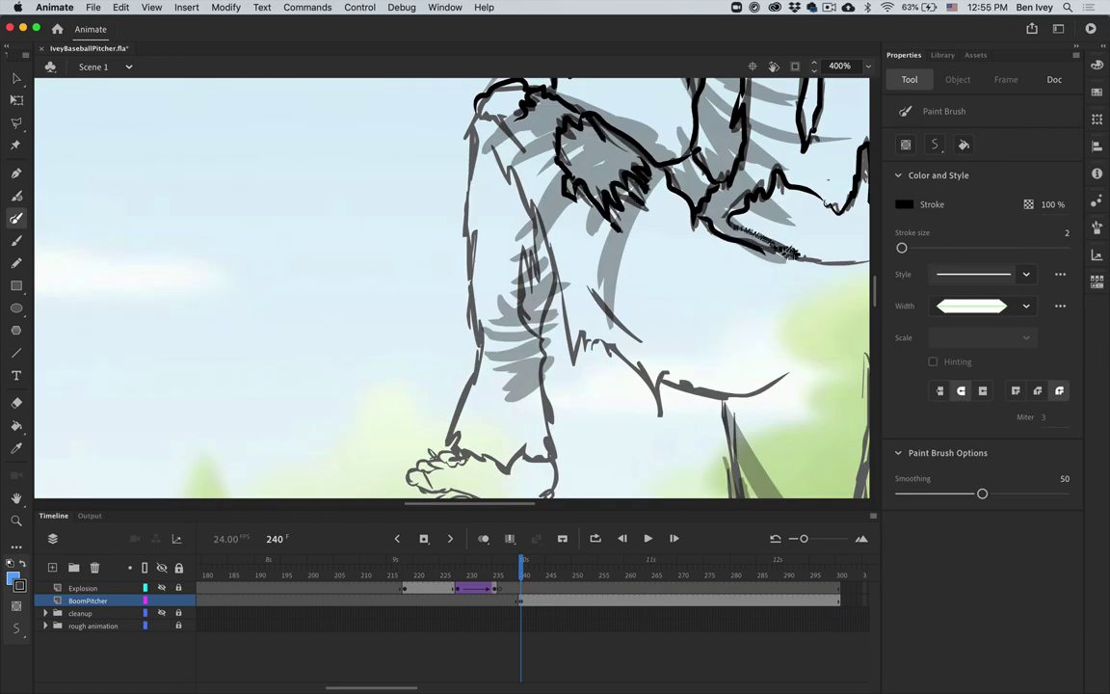
- Ink the raised lower leg, torn underside of the trousers, ragged cuff and lifted foot, plus the upper edge of the standing leg
scroll(656, 221, right, 4)
drag(734, 260, 696, 472)
drag(323, 108, 287, 439)
mouse_move(284, 448)
mouse_down()
mouse_move(386, 453)
mouse_move(358, 246)
mouse_up()
mouse_move(328, 131)
mouse_down()
mouse_move(404, 356)
mouse_move(620, 375)
mouse_up()
scroll(428, 337, down, 5)
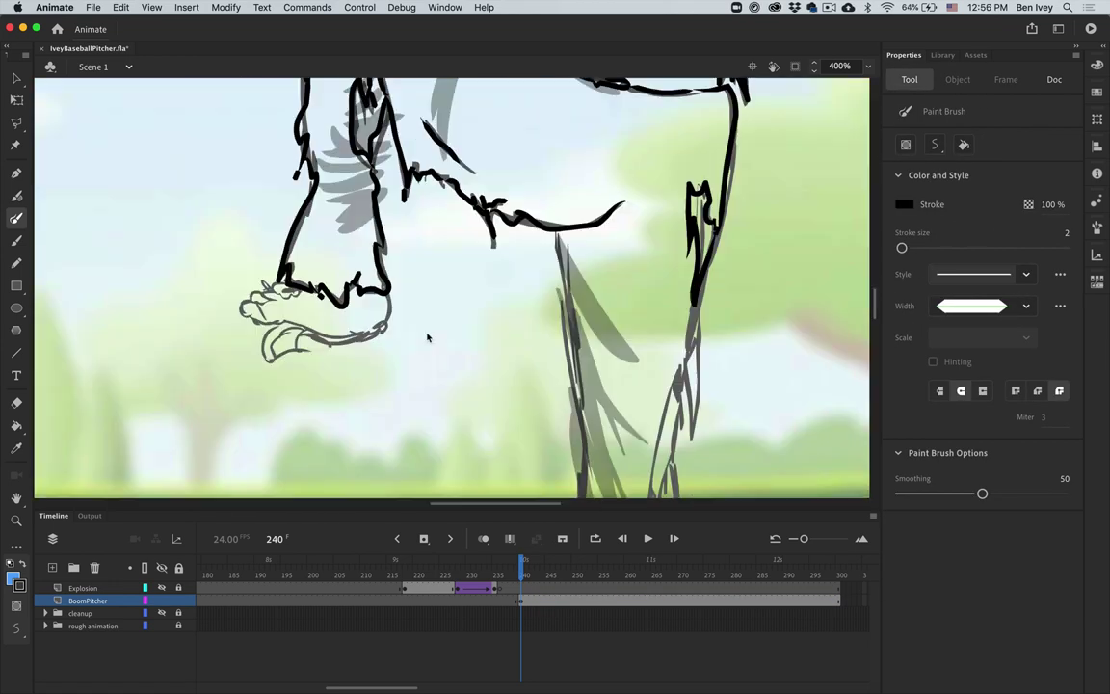
drag(280, 201, 275, 237)
mouse_move(272, 276)
mouse_down()
mouse_move(294, 239)
mouse_move(384, 246)
mouse_up()
- Ink both sides of the standing leg down to its ragged cuff and outline the planted foot
drag(558, 152, 578, 458)
scroll(578, 386, down, 3)
drag(693, 154, 649, 303)
scroll(650, 318, down, 5)
drag(583, 191, 564, 321)
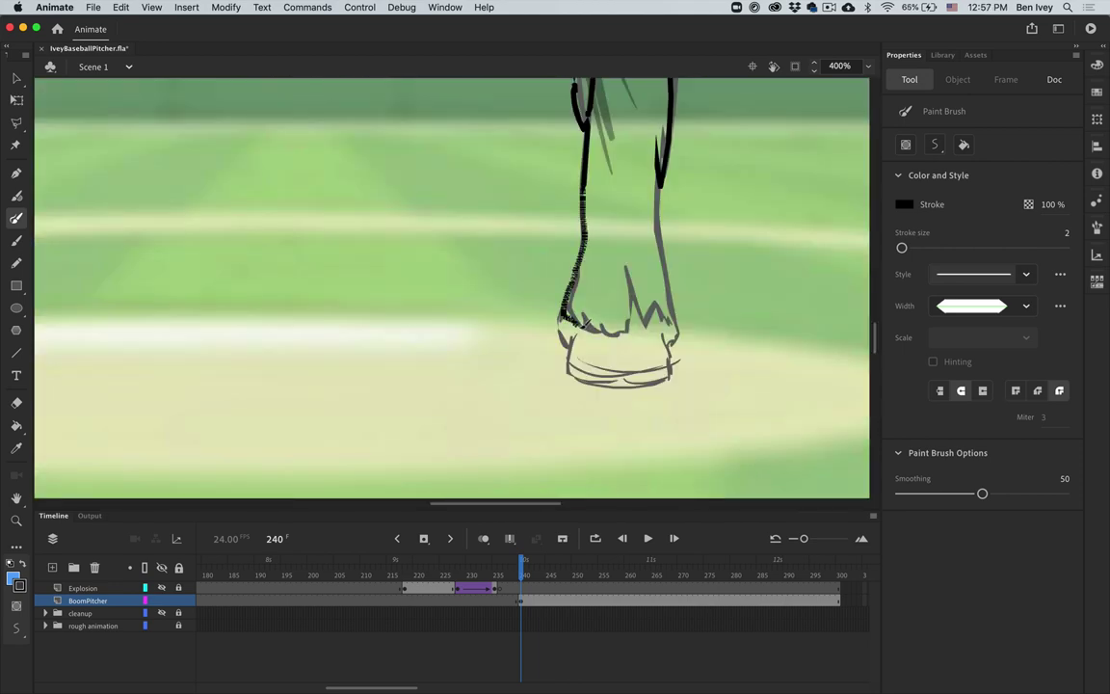
drag(659, 183, 672, 323)
drag(567, 355, 663, 383)
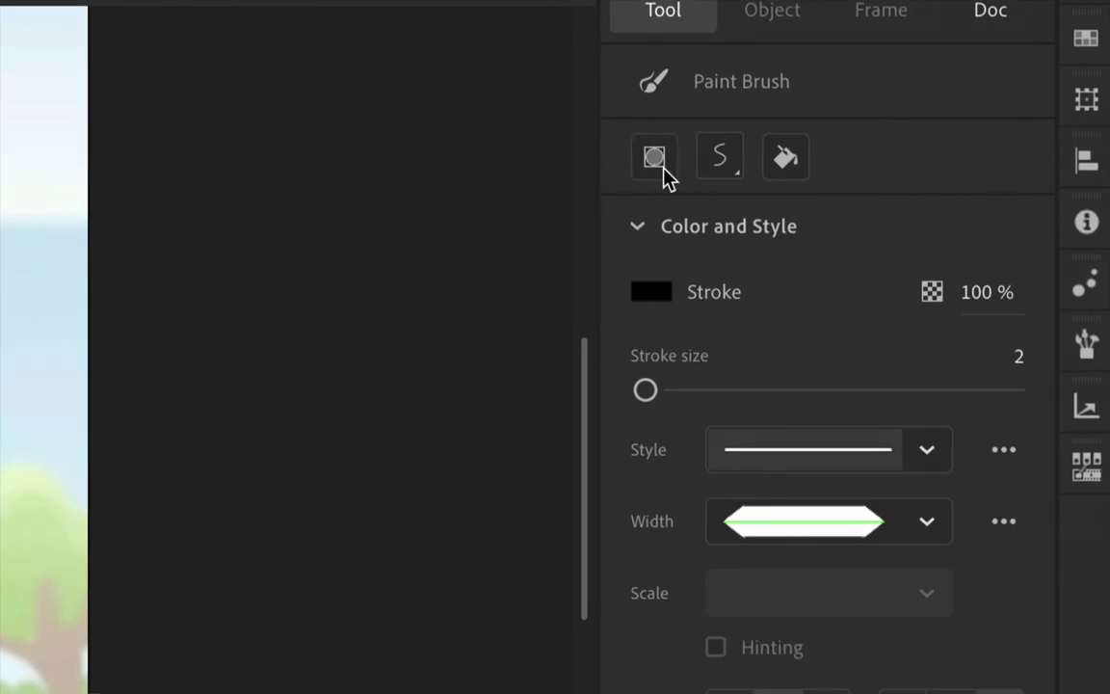
- Draw a few test strokes with the Paint Brush on the empty pasteboard beside the stage
mouse_move(426, 129)
mouse_down()
mouse_move(376, 179)
mouse_move(352, 325)
mouse_up()
drag(313, 134, 443, 306)
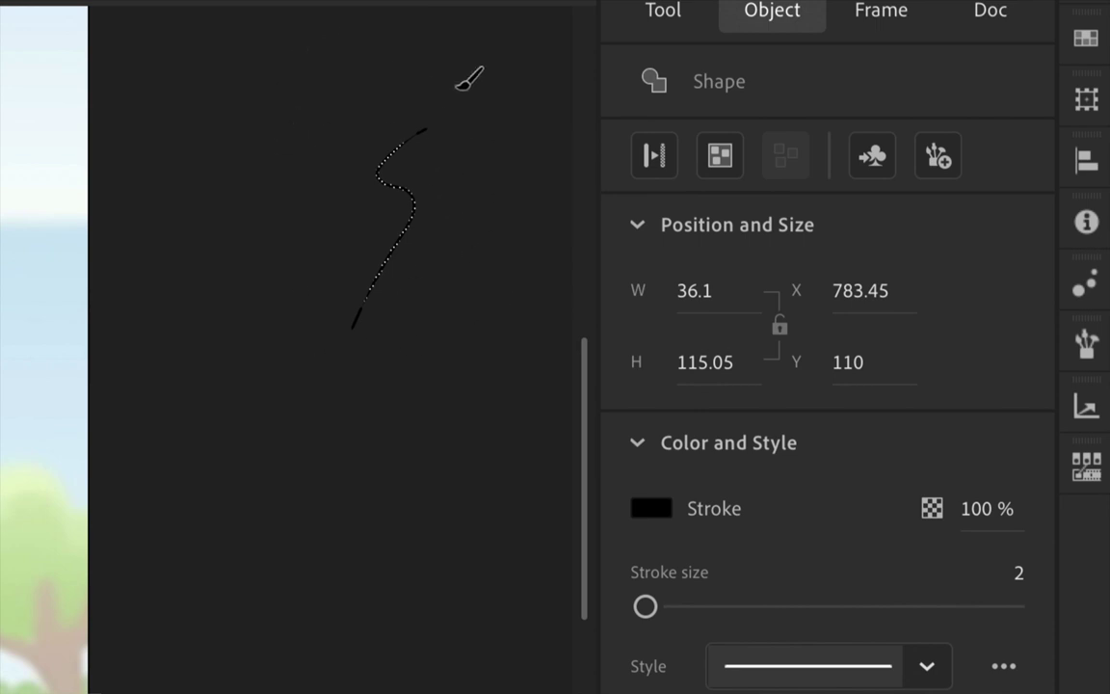
mouse_move(317, 119)
mouse_down()
mouse_move(404, 309)
mouse_move(477, 386)
mouse_up()
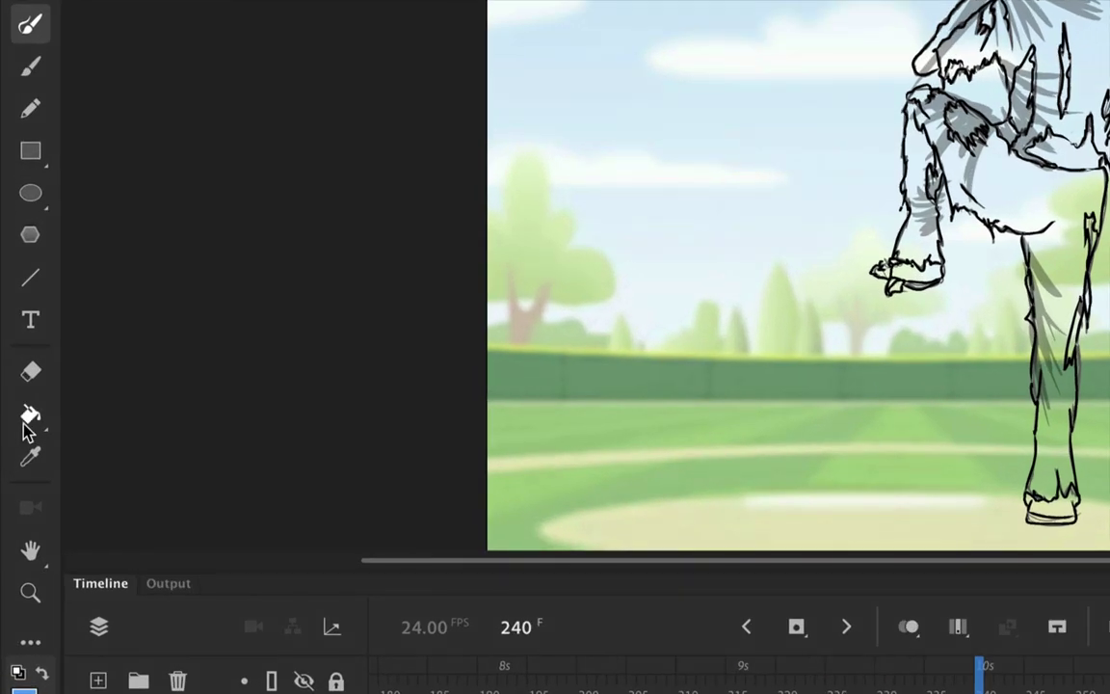
- Switch to the Paint Bucket and set its fill to the tan skin-tone swatch
click(15, 427)
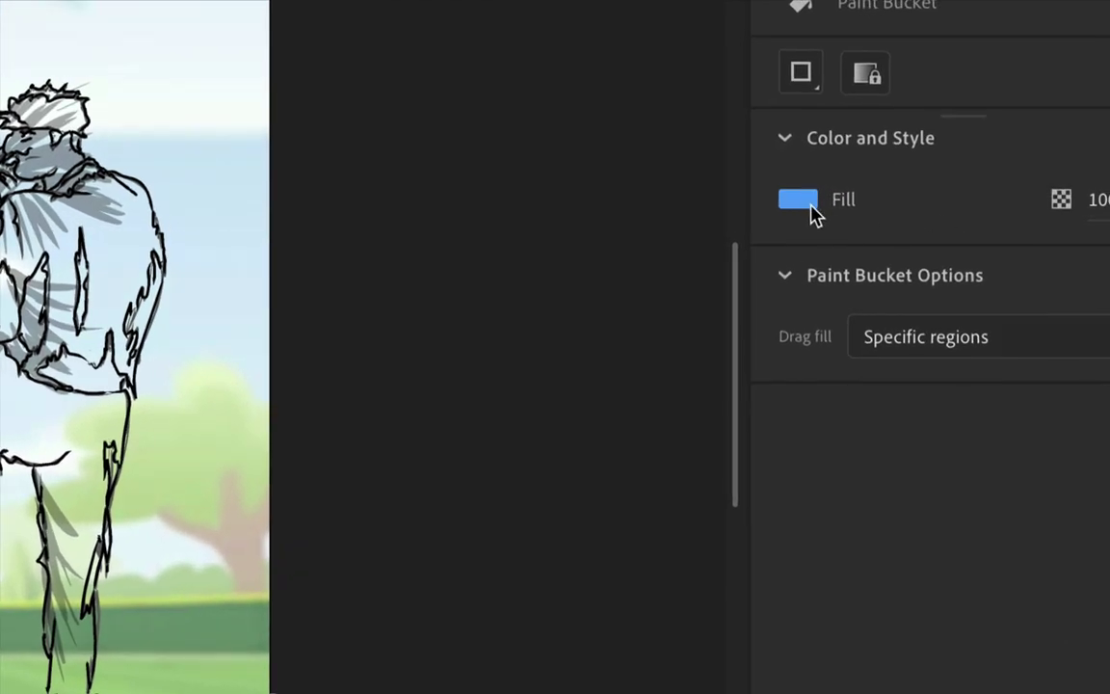
click(906, 205)
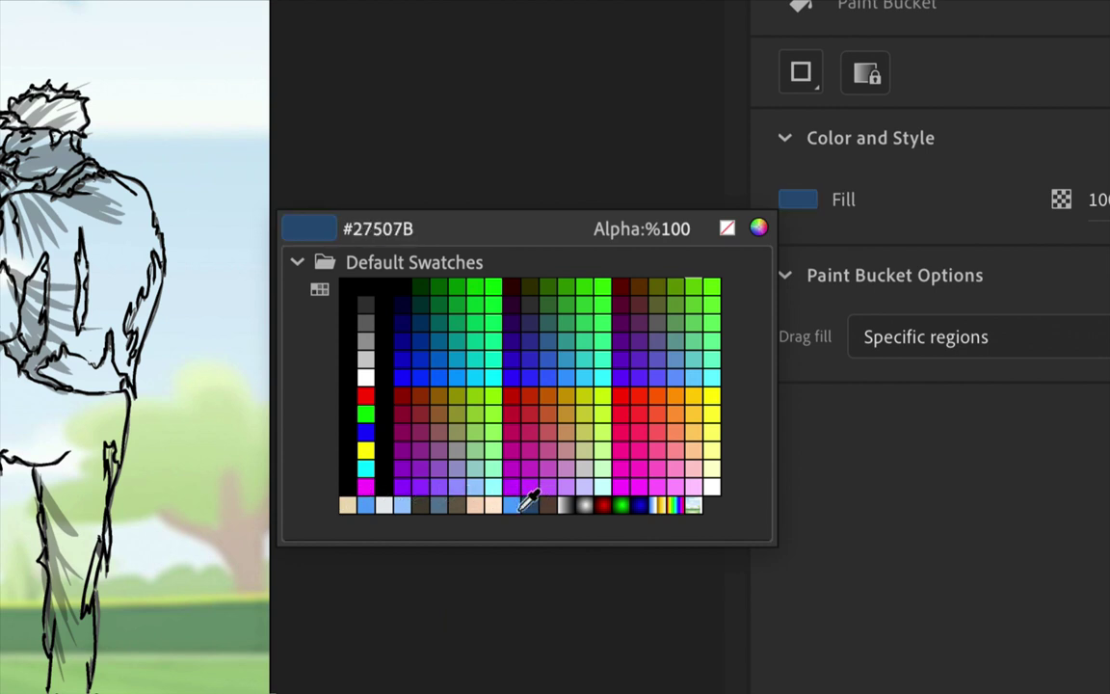
click(359, 497)
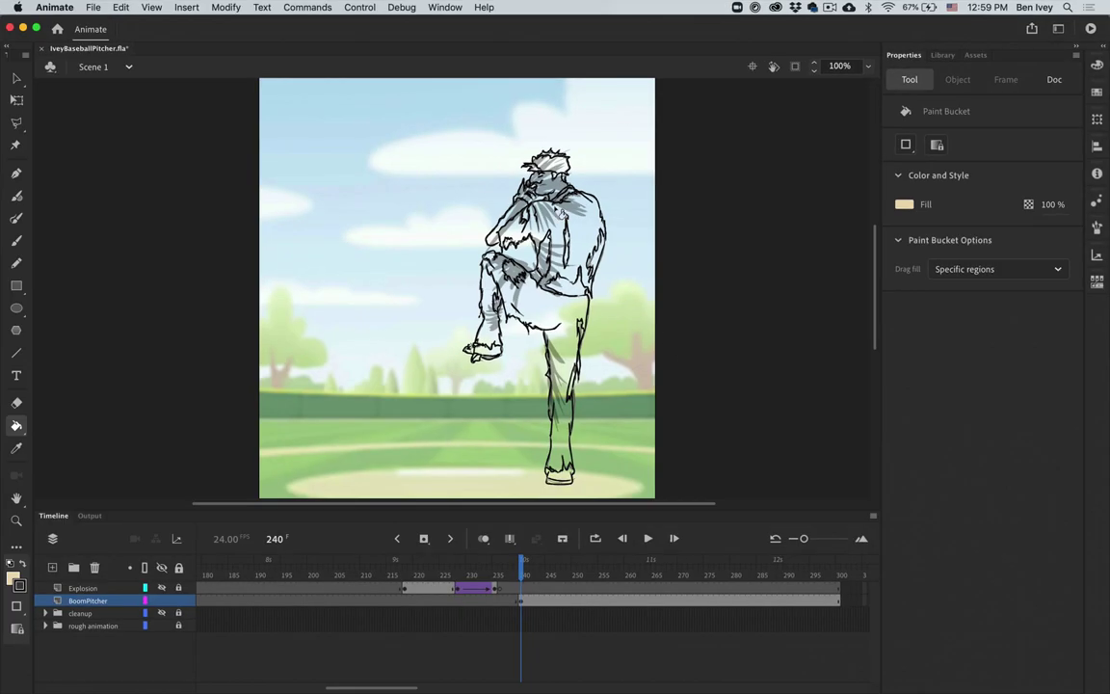
- Set the Paint Bucket's gap option to Close Large Gaps before filling the pitcher's head
key(super+equal)
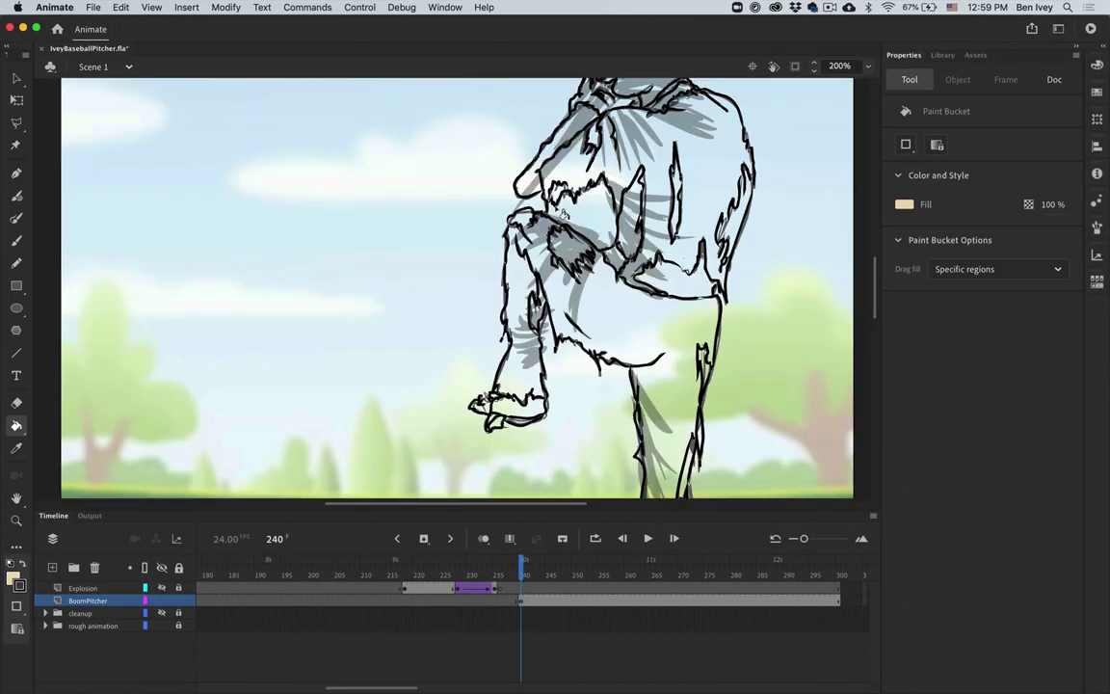
key(super+equal)
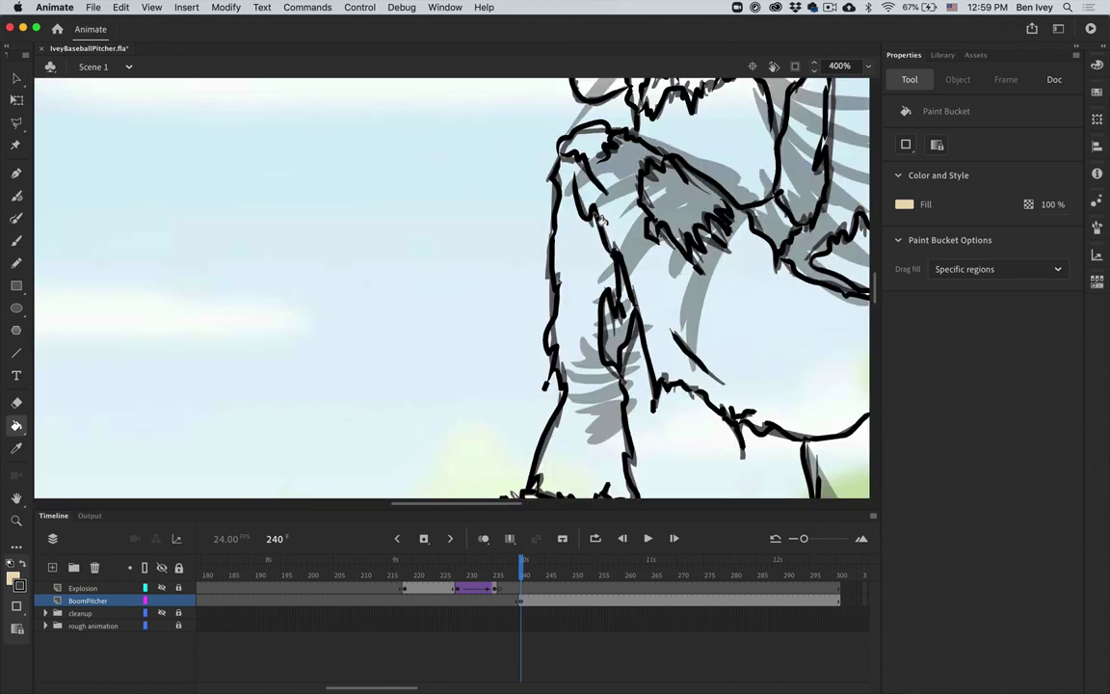
scroll(643, 154, up, 5)
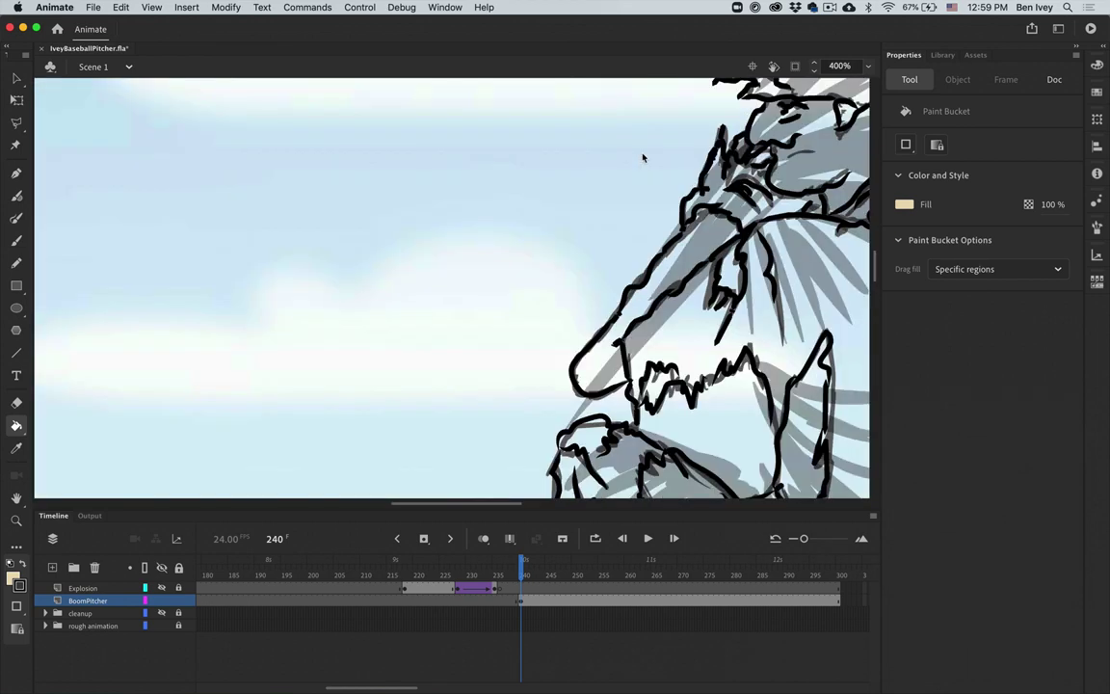
scroll(642, 157, up, 5)
scroll(642, 156, left, 3)
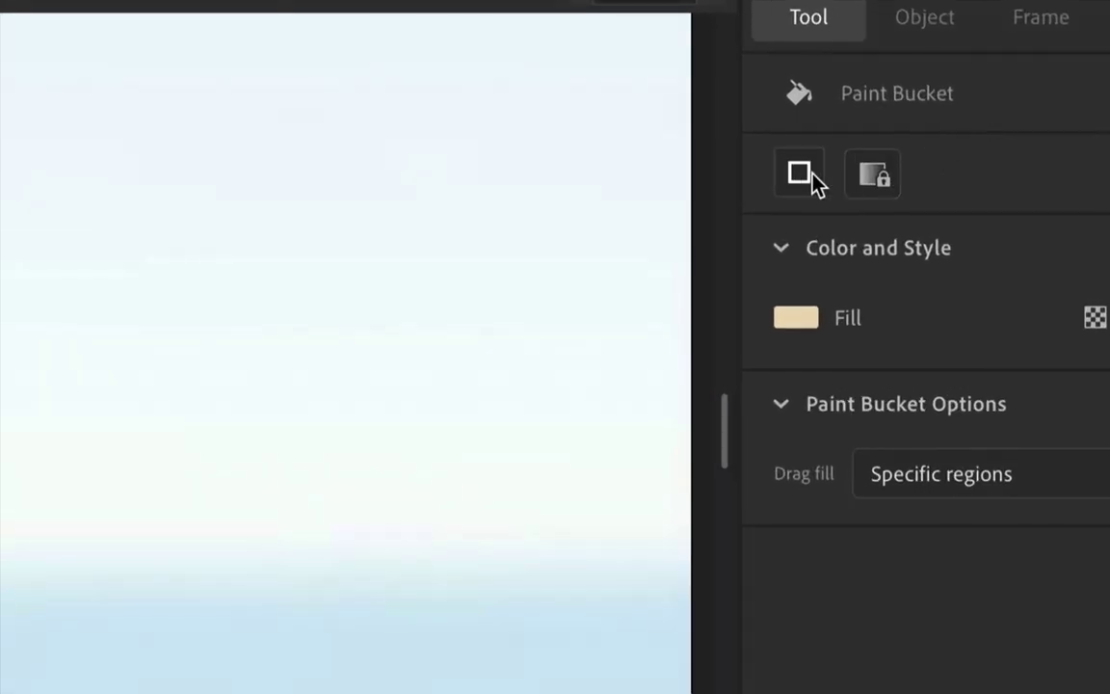
click(799, 176)
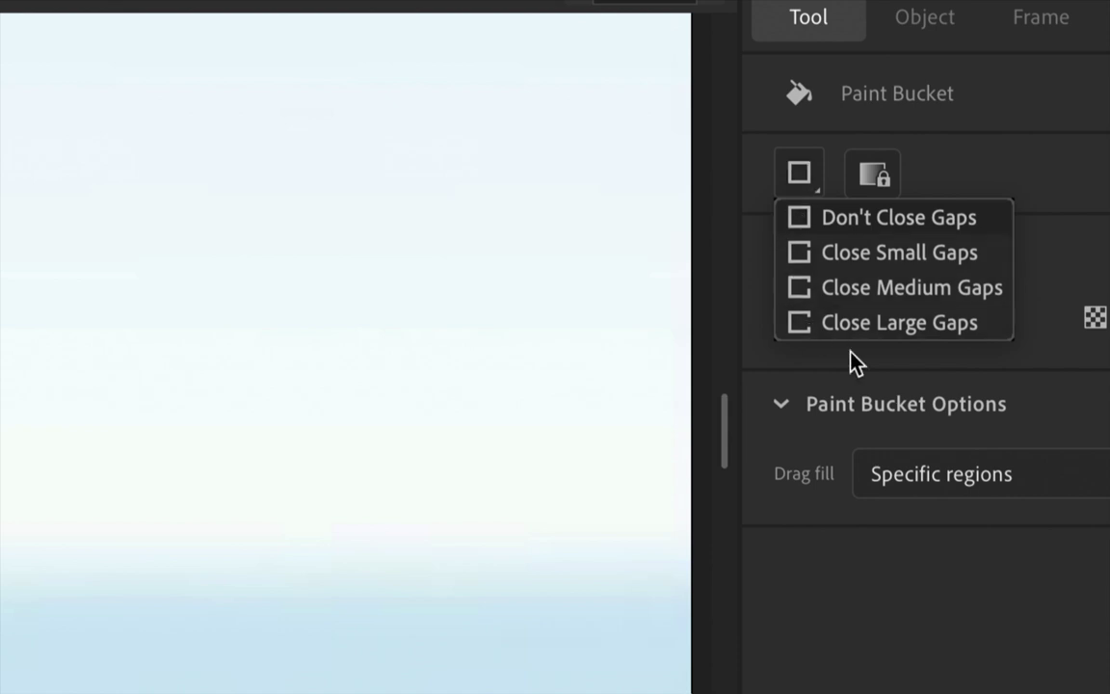
click(906, 326)
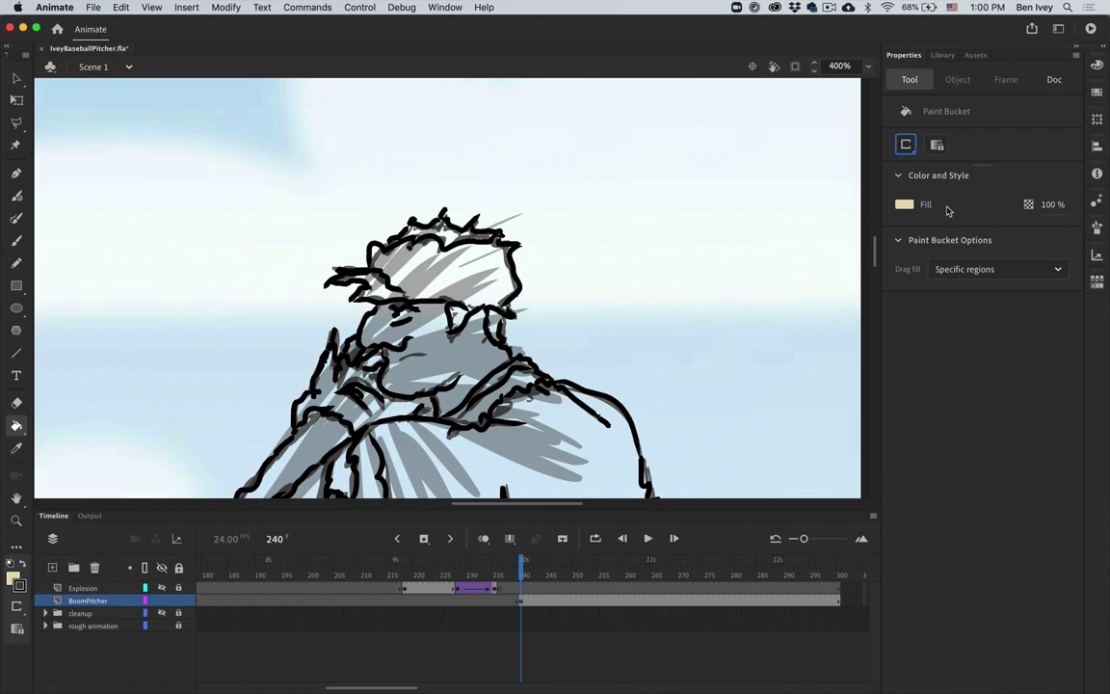
- Fill the pitcher's face, nose area and neck with the tan skin tone, undoing the stray fill
click(449, 370)
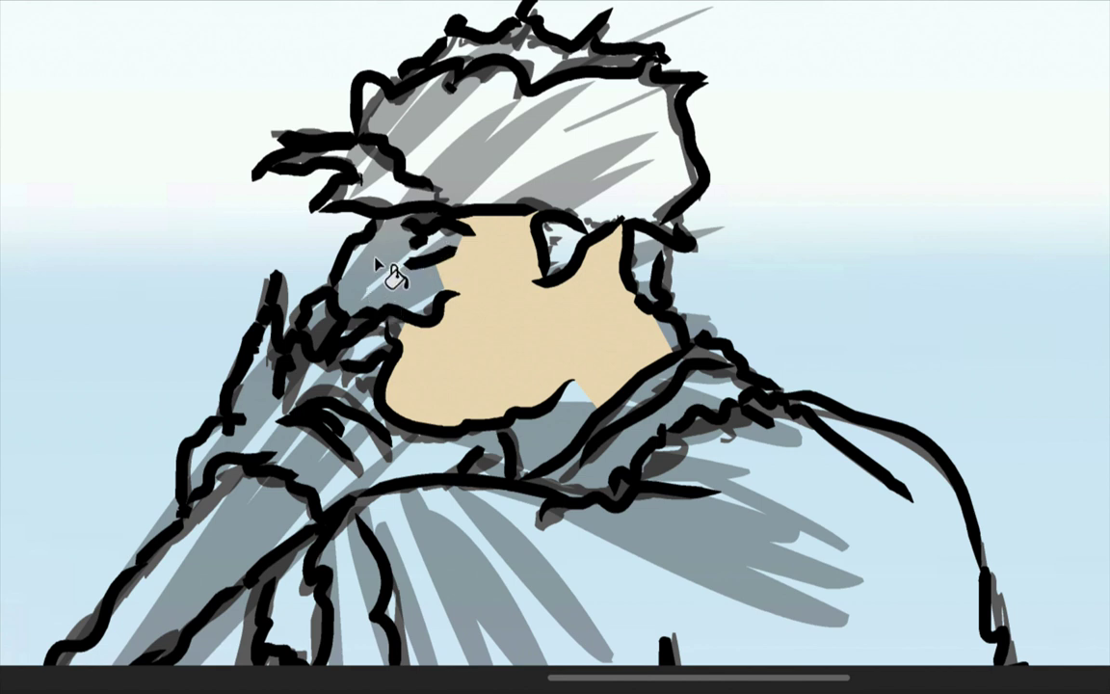
click(412, 310)
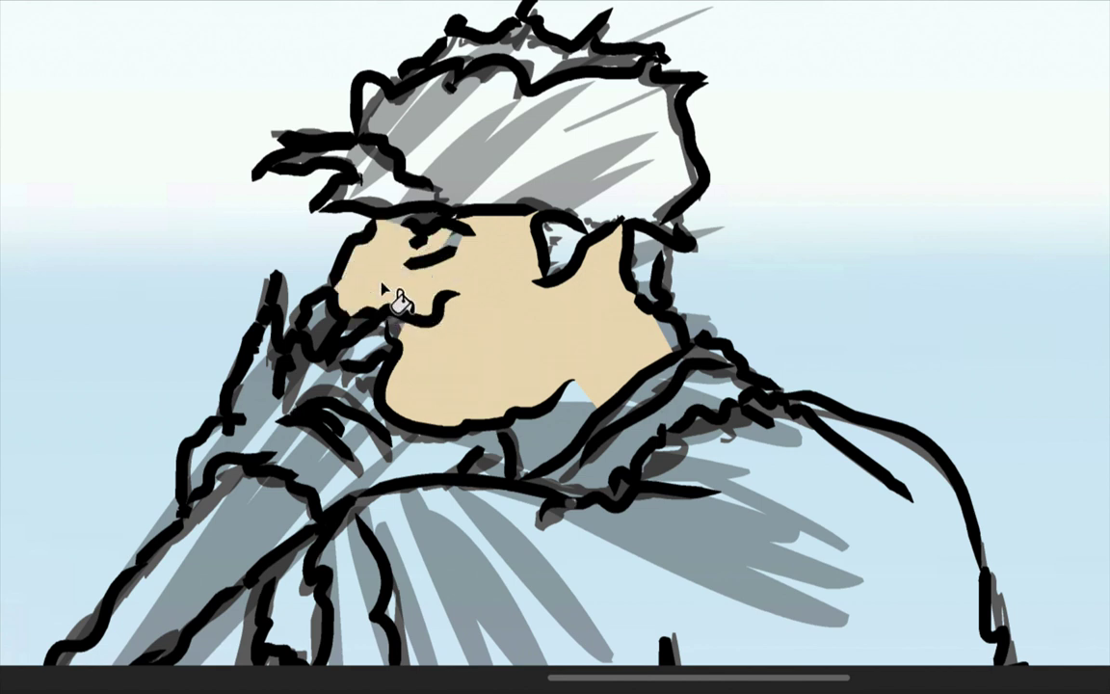
click(553, 440)
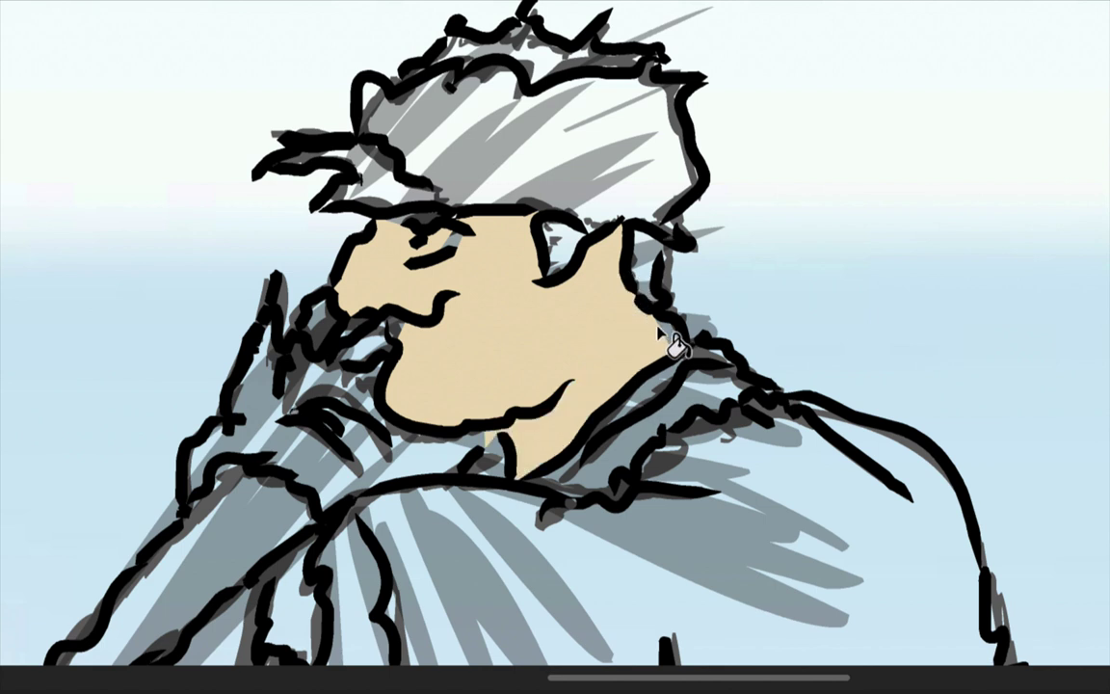
click(421, 236)
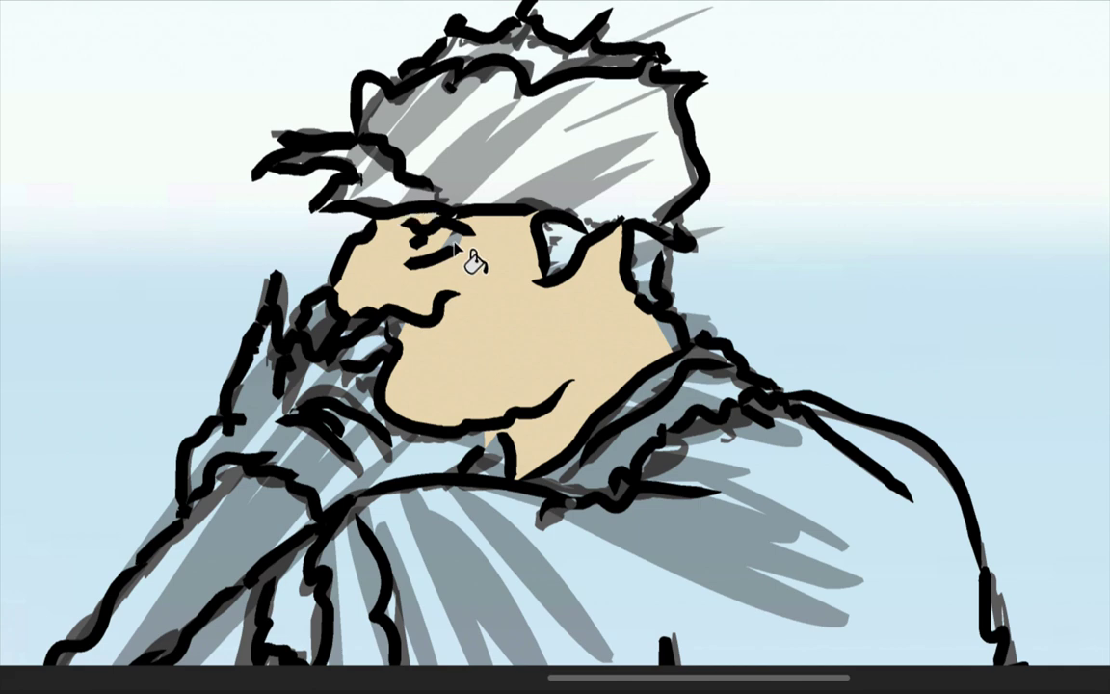
key(ctrl+z)
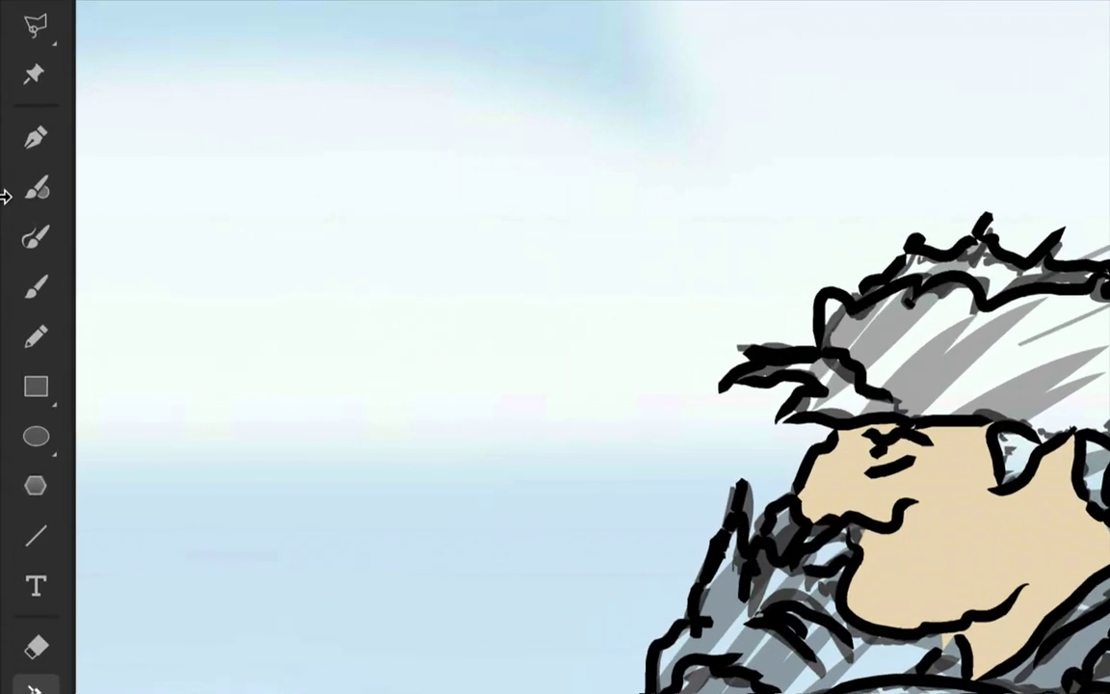
- Switch to the Classic Brush and set its brush mode to Paint Behind
click(35, 297)
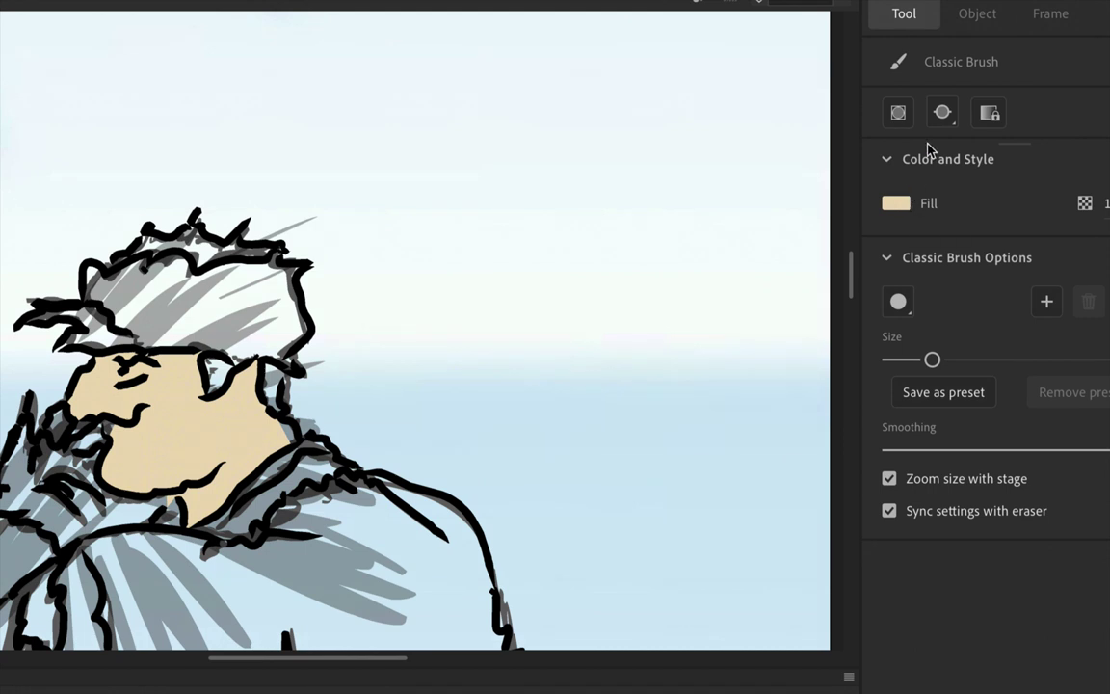
click(944, 112)
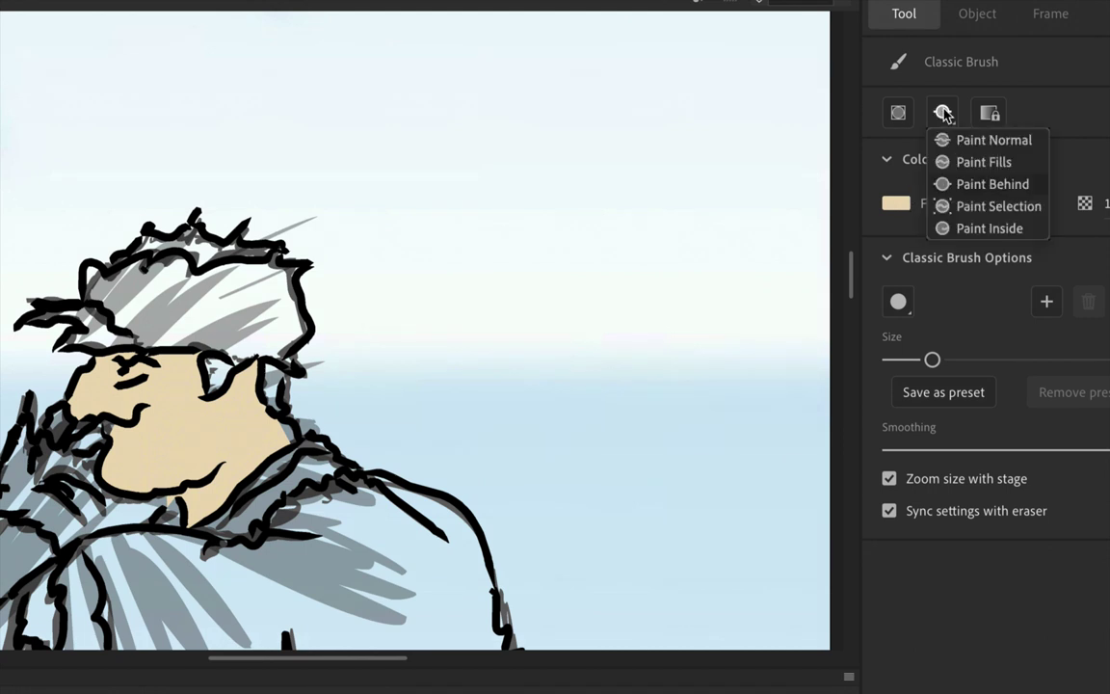
click(971, 183)
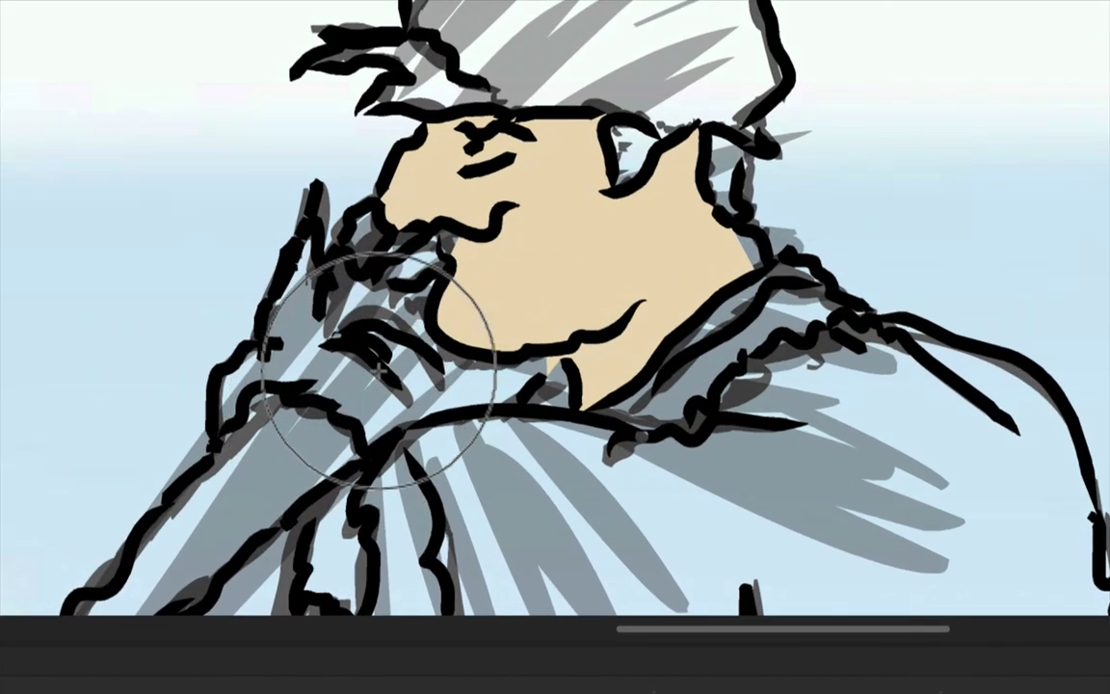
- Shrink the Classic Brush and paint tan behind the outlines of the small unfilled areas of the hand and fingers
key(bracketleft)
key(bracketleft)
key(bracketleft)
key(bracketleft)
key(bracketleft)
key(bracketleft)
key(bracketleft)
key(bracketleft)
key(bracketleft)
key(bracketleft)
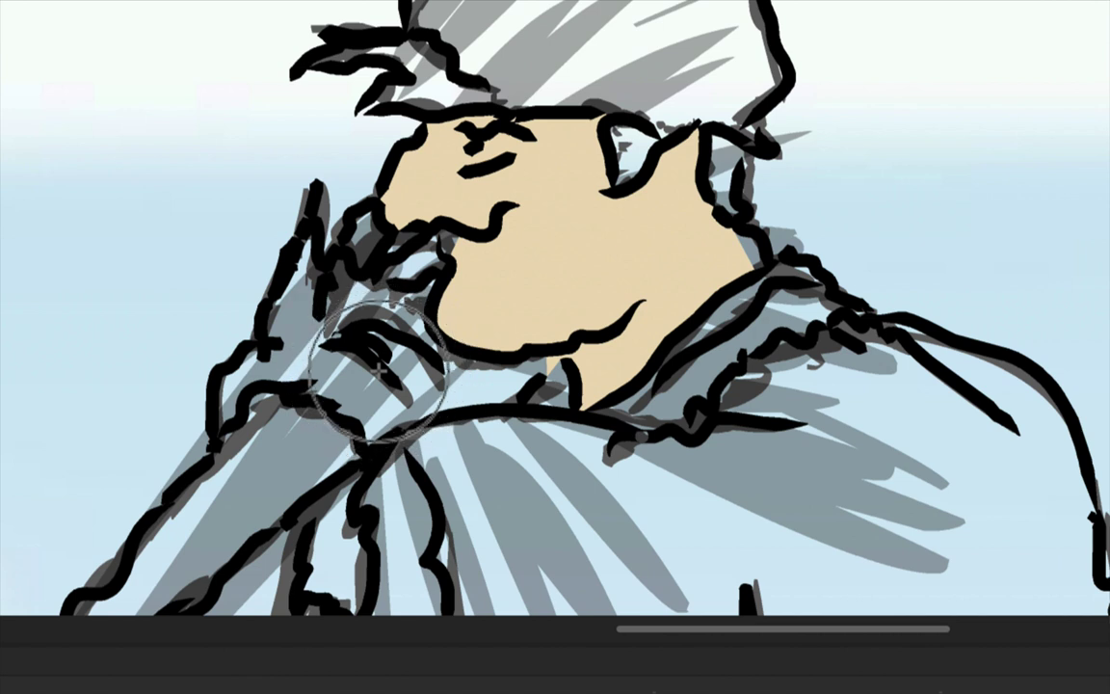
key(bracketleft)
key(bracketleft)
key(bracketleft)
key(bracketleft)
key(bracketleft)
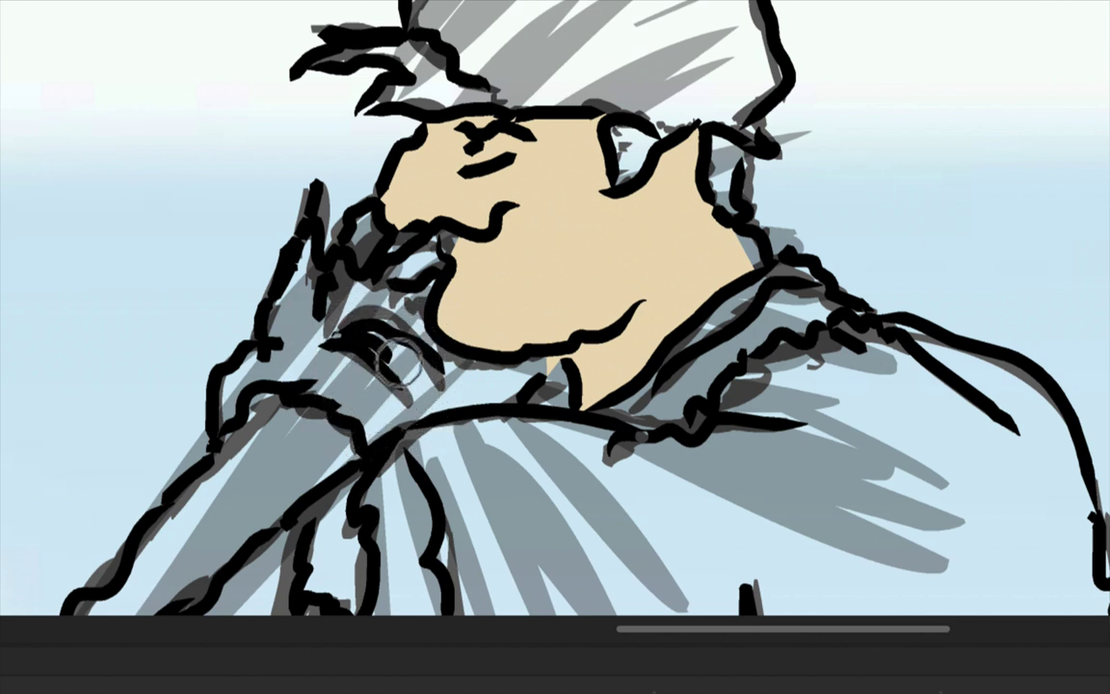
click(413, 368)
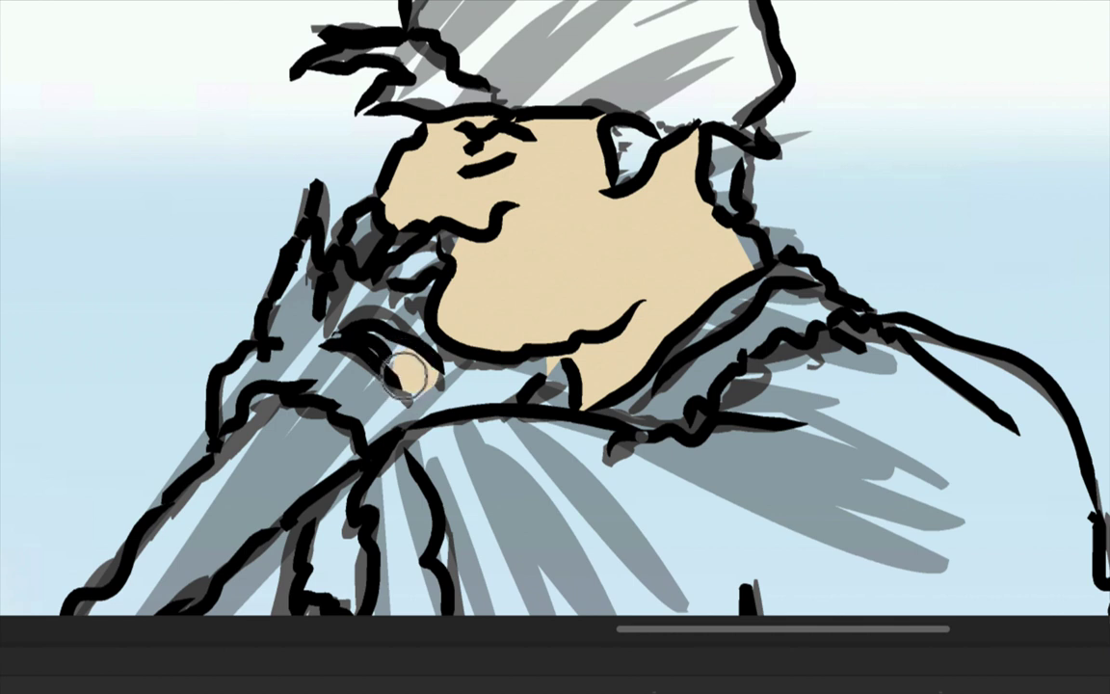
mouse_move(385, 355)
mouse_down()
mouse_move(352, 326)
mouse_move(405, 366)
mouse_move(366, 327)
mouse_move(398, 358)
mouse_up()
key(ctrl+z)
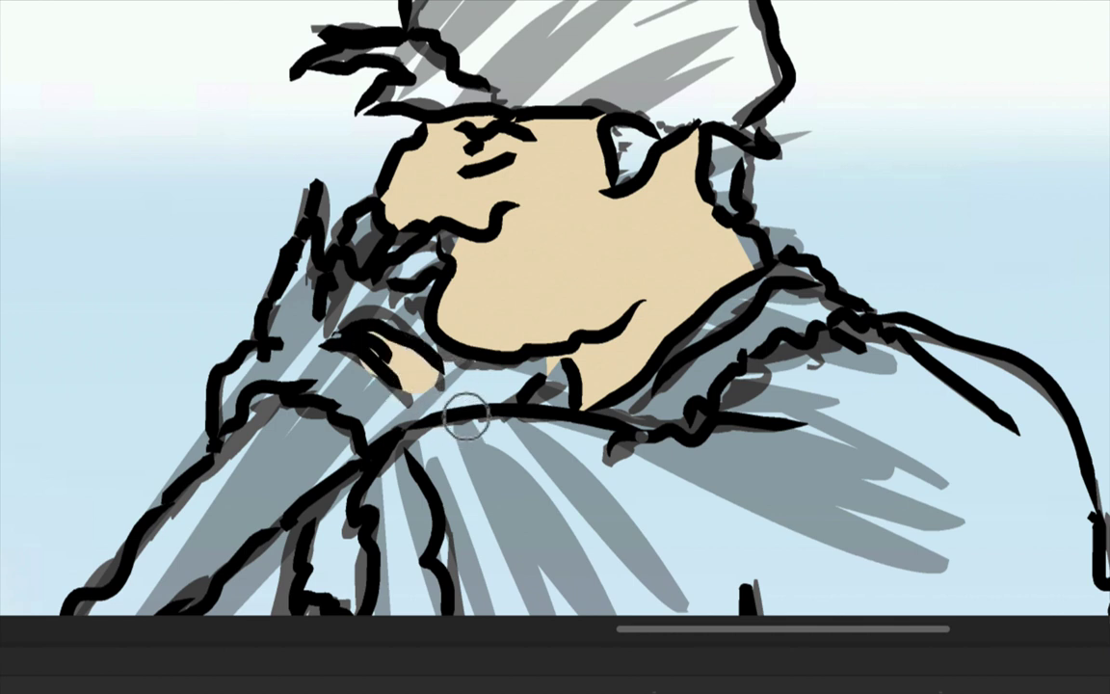
click(397, 358)
key(ctrl+z)
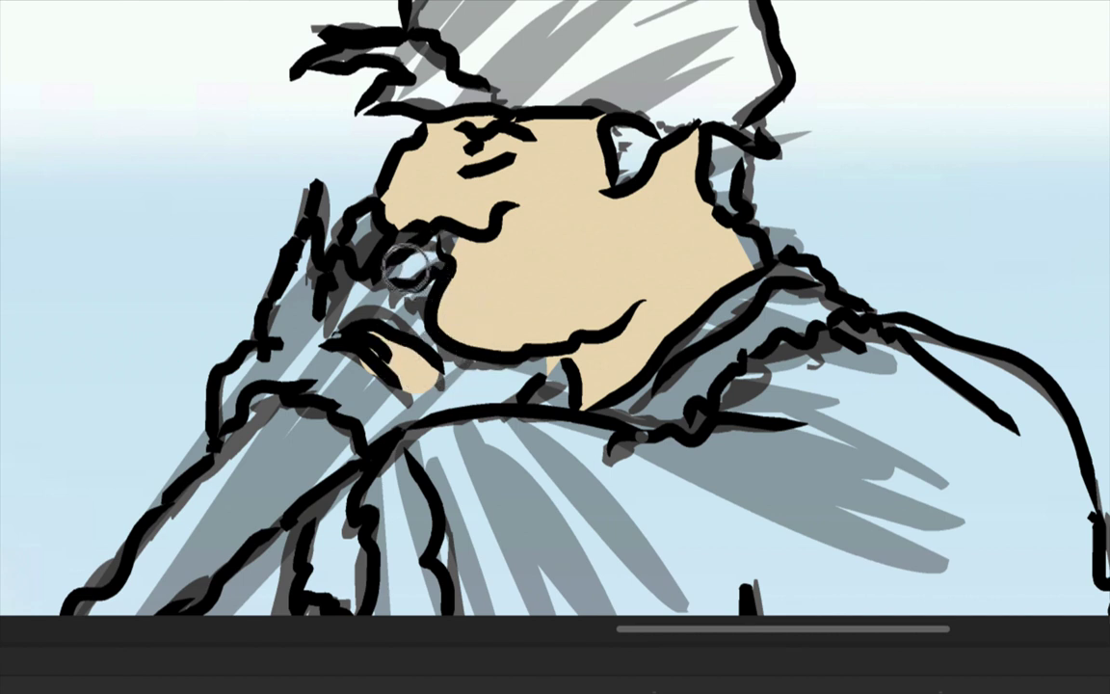
mouse_move(406, 267)
mouse_down()
mouse_move(366, 241)
mouse_move(352, 245)
mouse_move(422, 255)
mouse_move(385, 219)
mouse_move(364, 225)
mouse_move(360, 252)
mouse_move(373, 228)
mouse_move(354, 248)
mouse_move(372, 237)
mouse_move(363, 258)
mouse_up()
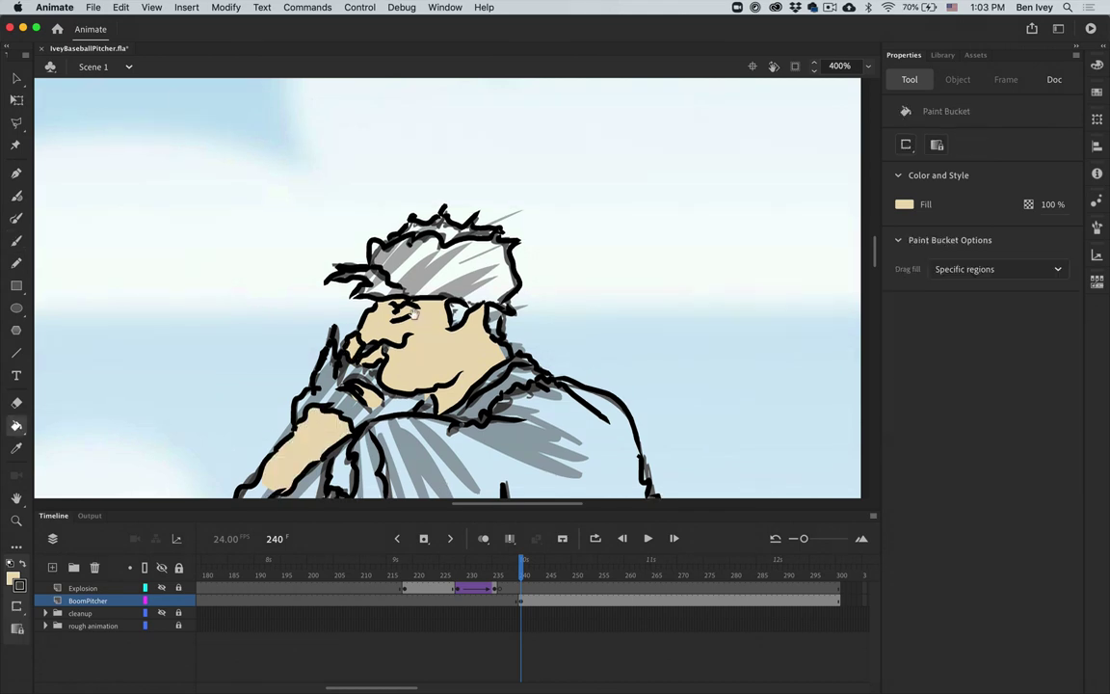
- Fill the bent arm and the skin exposed through the shirt's rips with tan using the Paint Bucket
drag(344, 468, 440, 309)
click(439, 306)
click(333, 378)
click(371, 420)
click(511, 443)
click(598, 410)
drag(578, 431, 548, 287)
click(679, 314)
scroll(710, 247, down, 3)
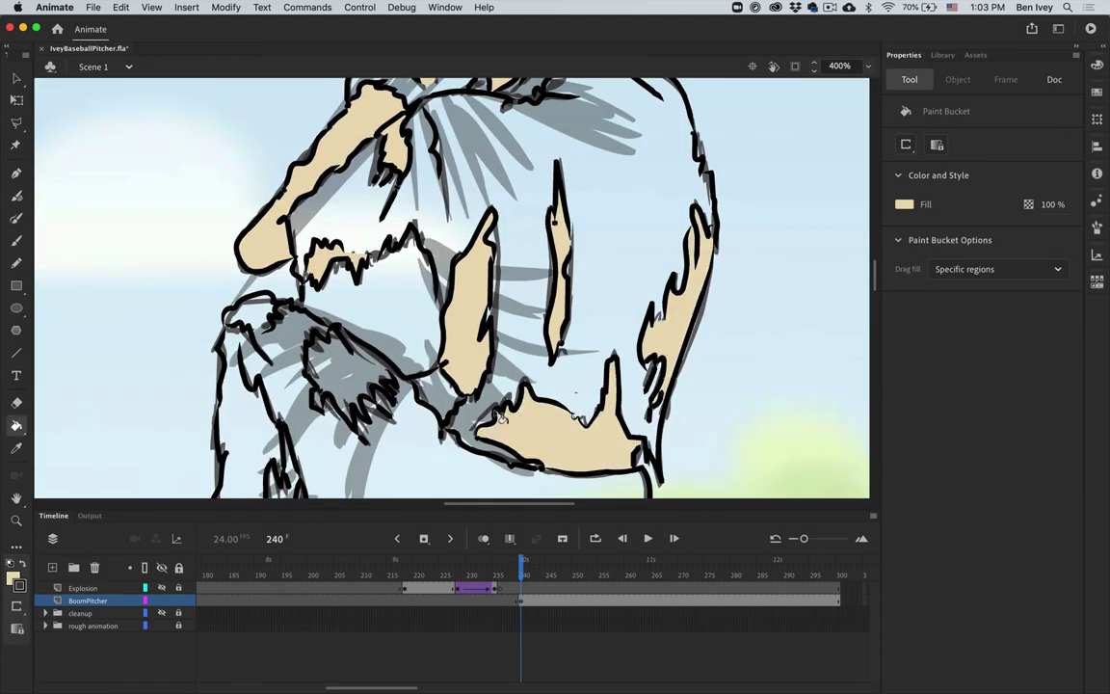
- Fill the trouser tears and the bare feet of both legs with tan, using the Classic Brush and Paint Bucket
scroll(523, 155, down, 5)
click(562, 342)
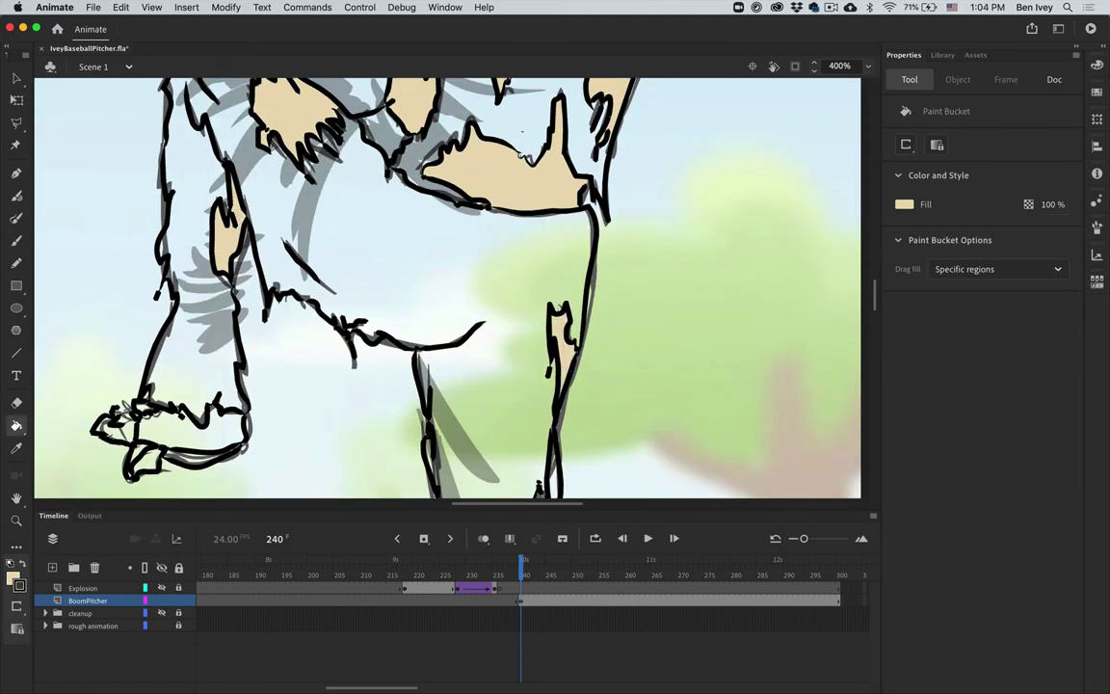
click(126, 420)
key(b)
scroll(403, 414, down, 4)
key(k)
click(424, 227)
- Fill the shirt area beneath the bent arm with blue using the Paint Bucket
key(super+1)
click(516, 232)
key(b)
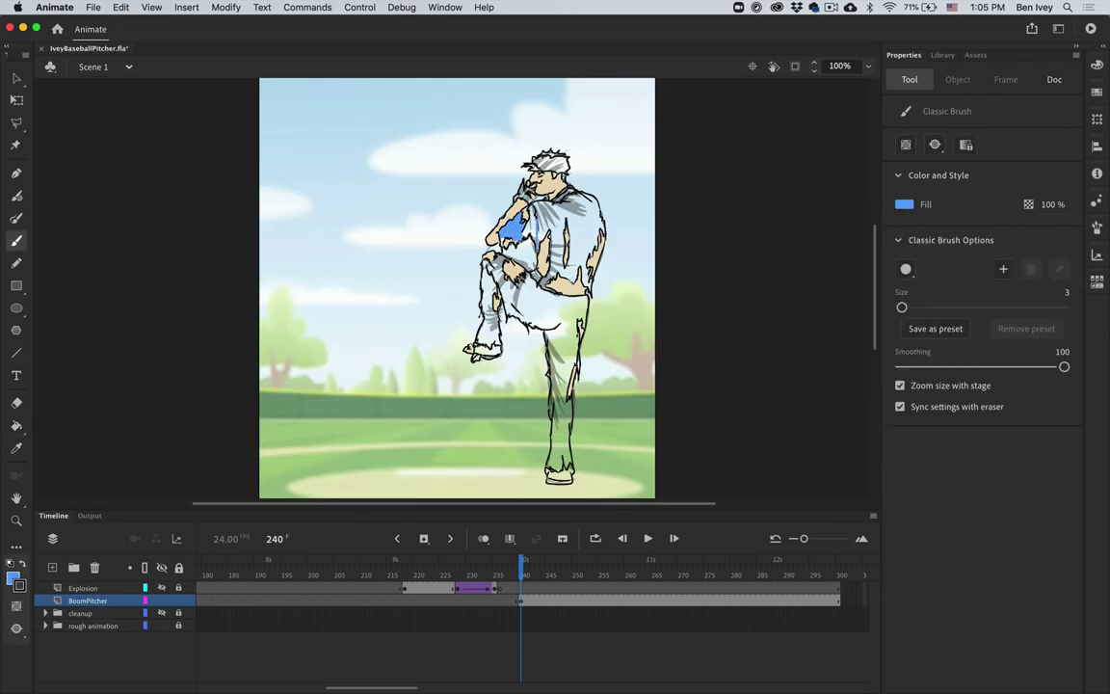
key(k)
click(521, 239)
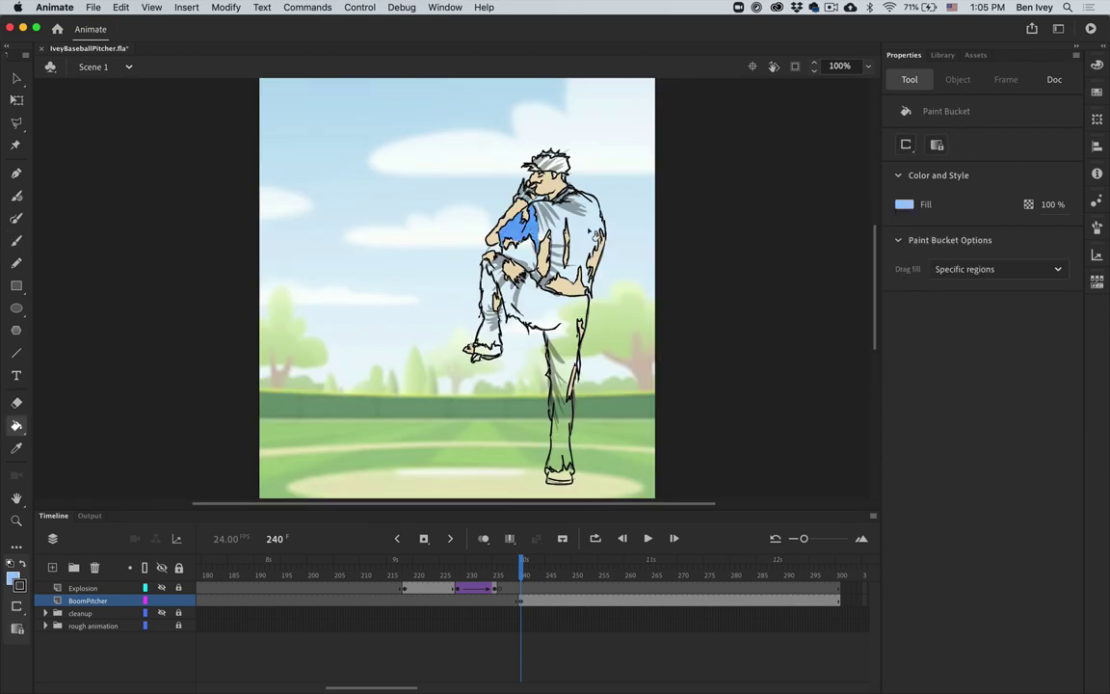
- Fill the main shirt area with light blue and the trousers with off-white using the Paint Bucket
click(556, 274)
click(903, 204)
click(663, 362)
click(553, 366)
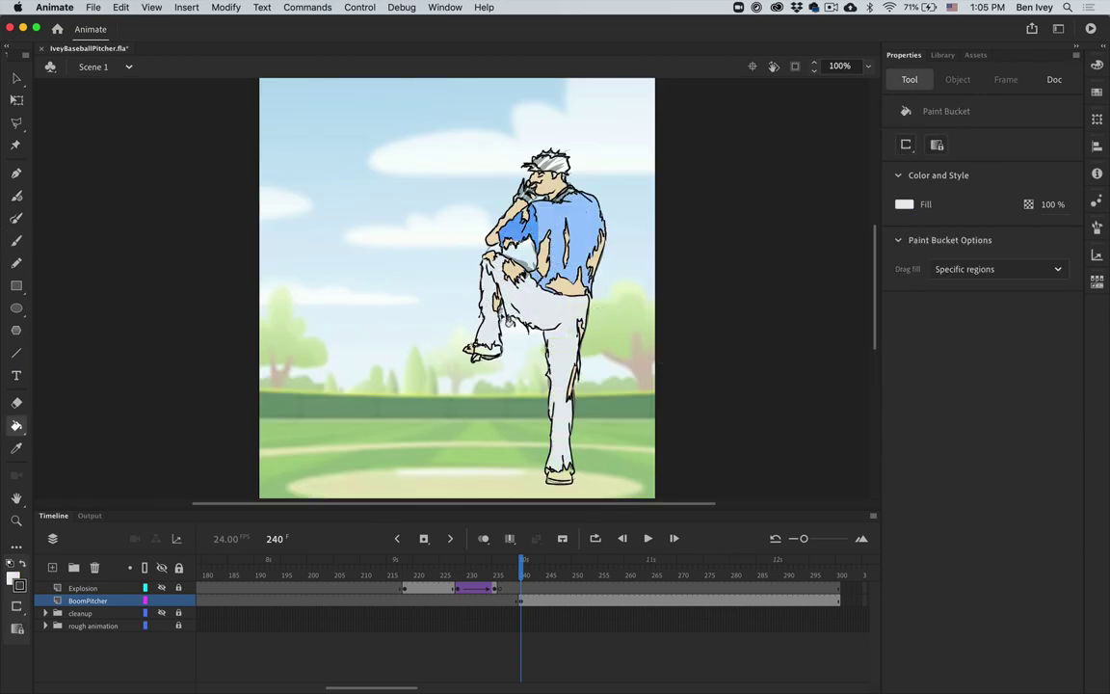
- Fill the glove with dark brown and the cap with dark blue using the Paint Bucket
click(904, 204)
click(679, 362)
key(super+4)
scroll(702, 188, up, 6)
click(713, 125)
click(718, 337)
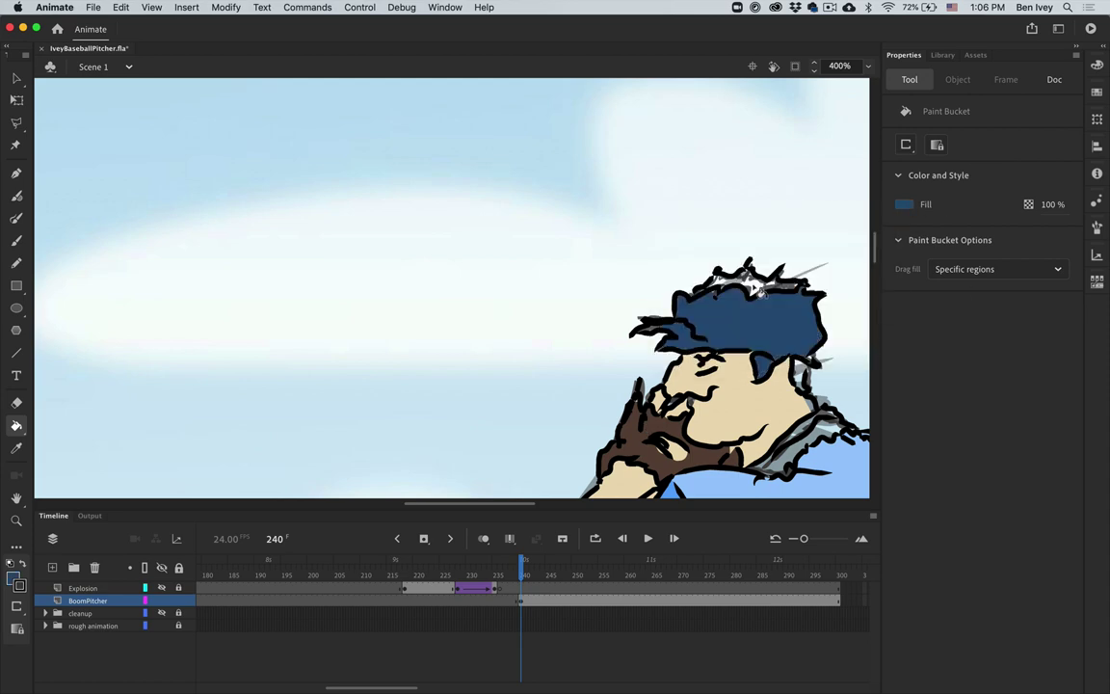
- Colour the hair tufts brown and the tattered shoes dark blue using the Classic Brush and Paint Bucket
key(b)
key(super+1)
key(k)
- Configure the Classic Brush to Paint Fills mode with a grey fill, a slanted brush shape and size 7
key(b)
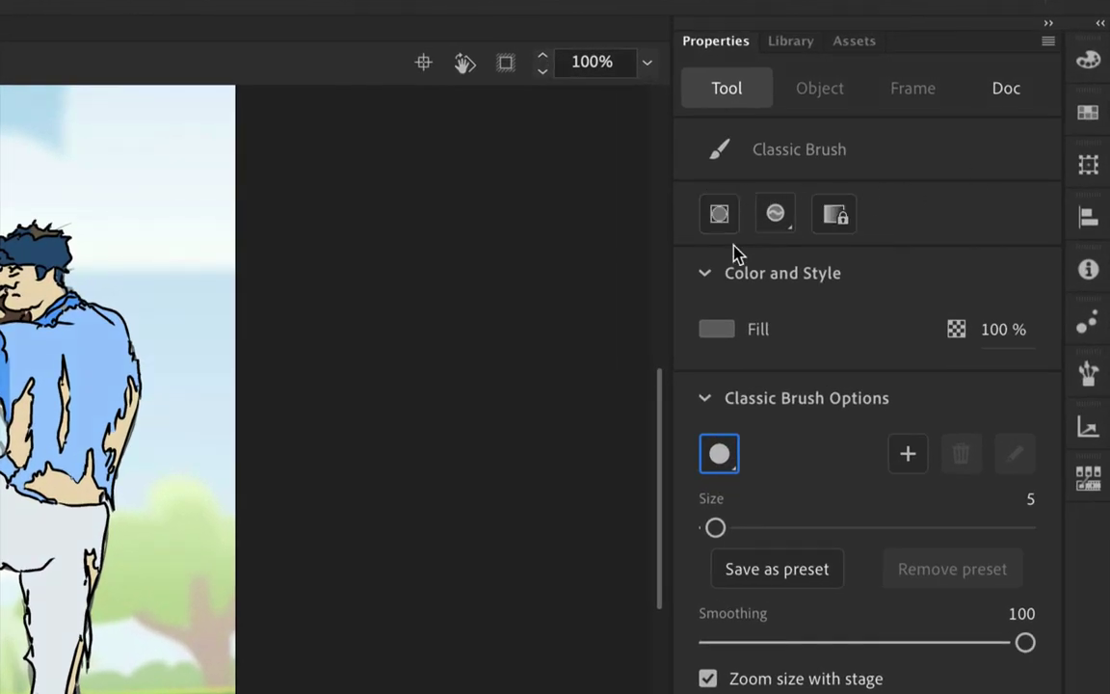
click(776, 218)
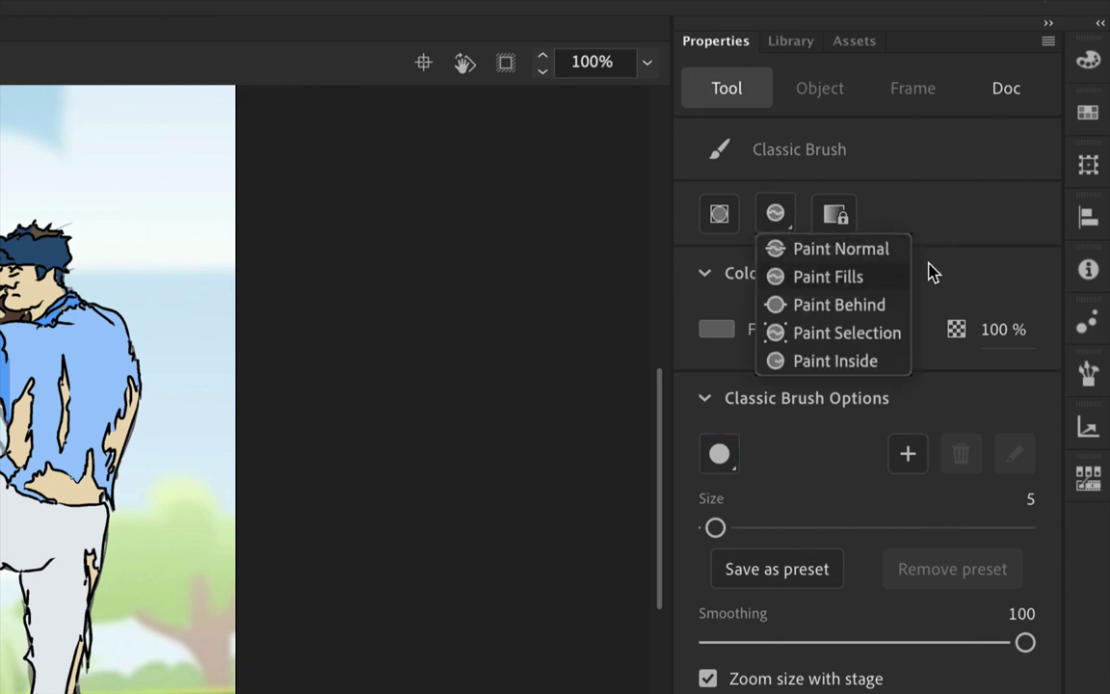
click(815, 281)
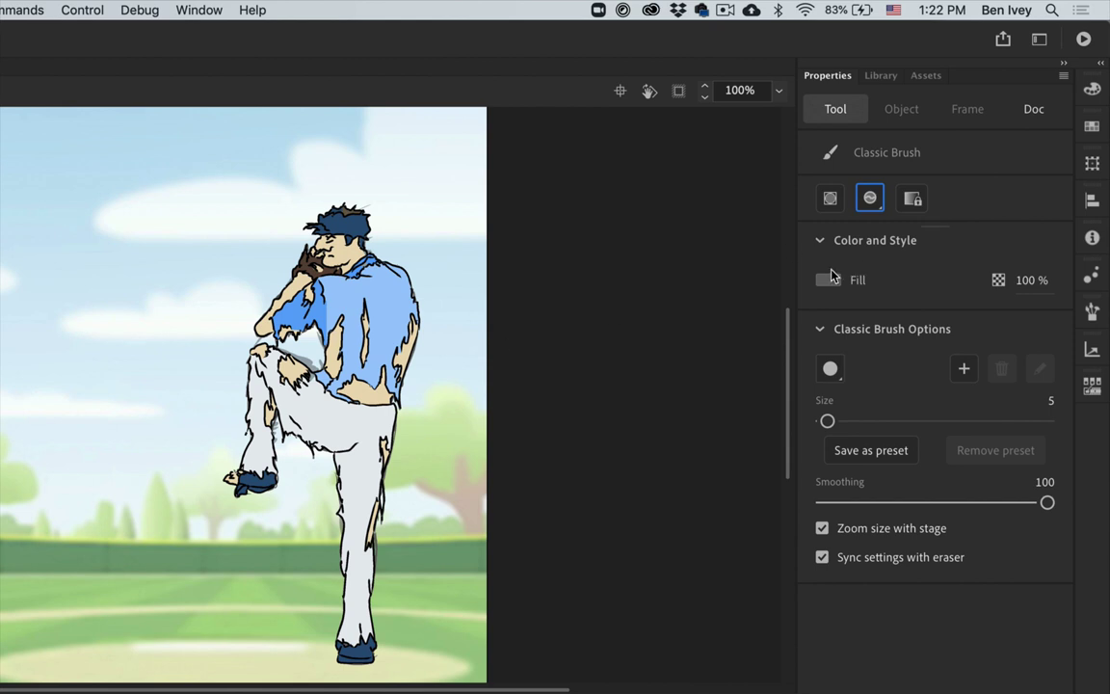
click(830, 281)
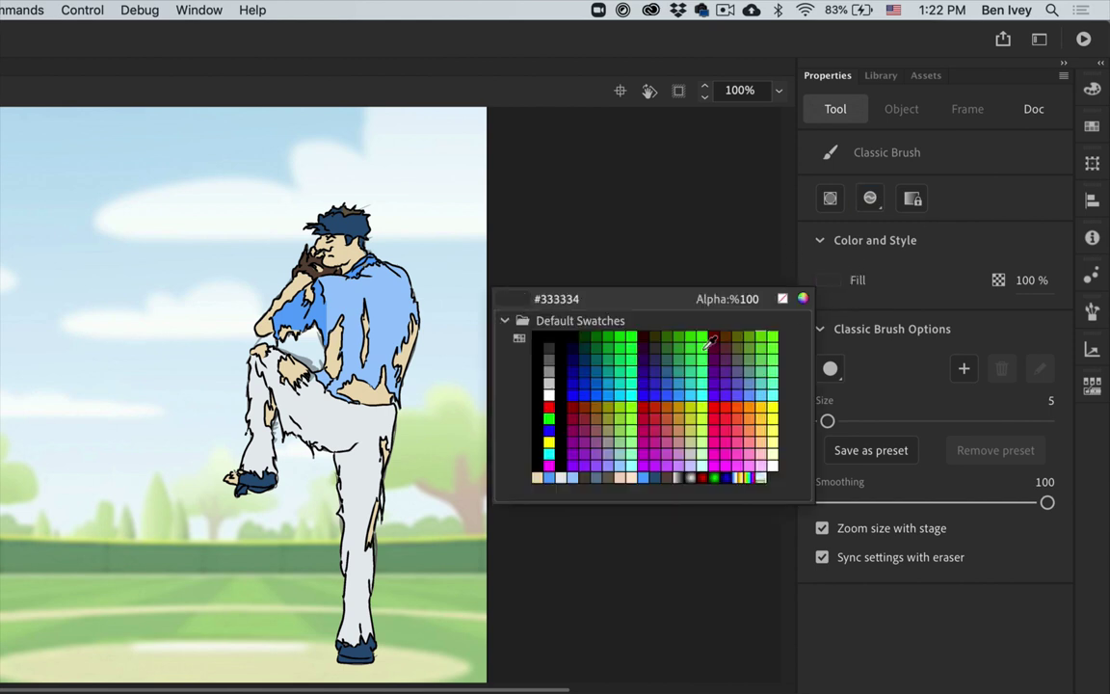
click(549, 356)
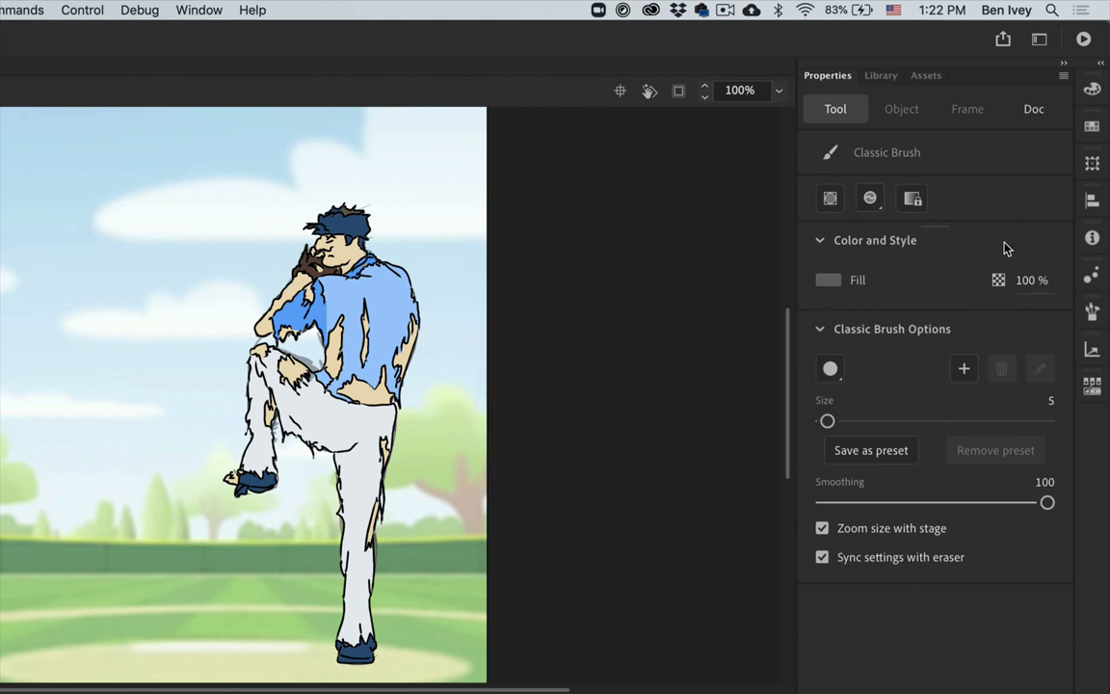
click(832, 375)
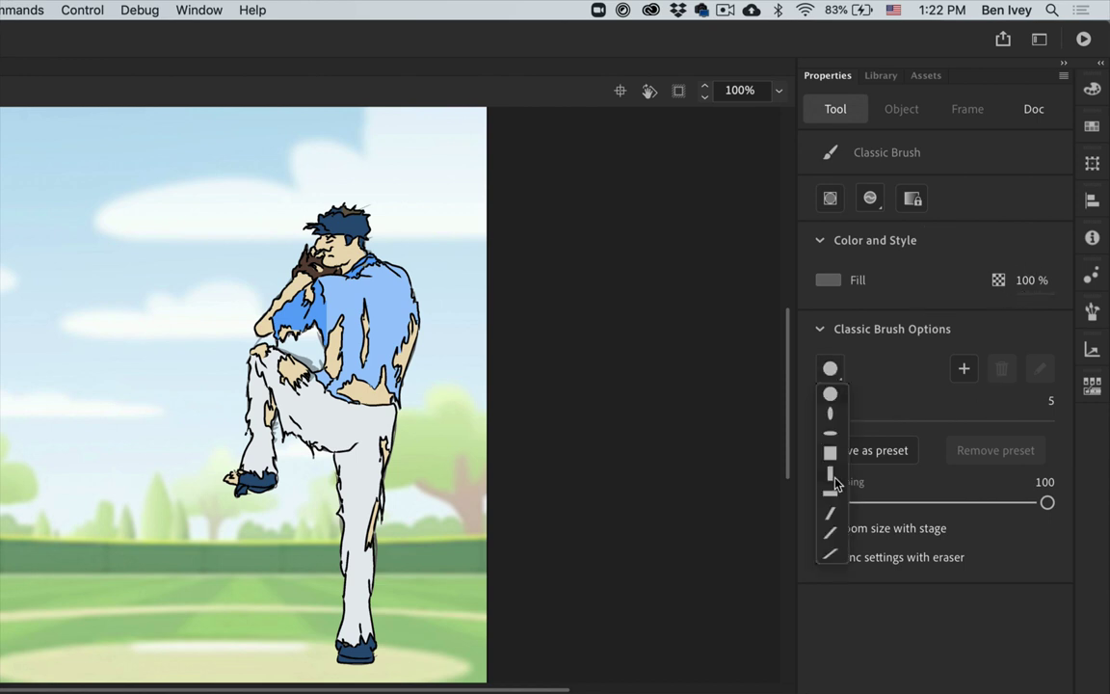
click(831, 536)
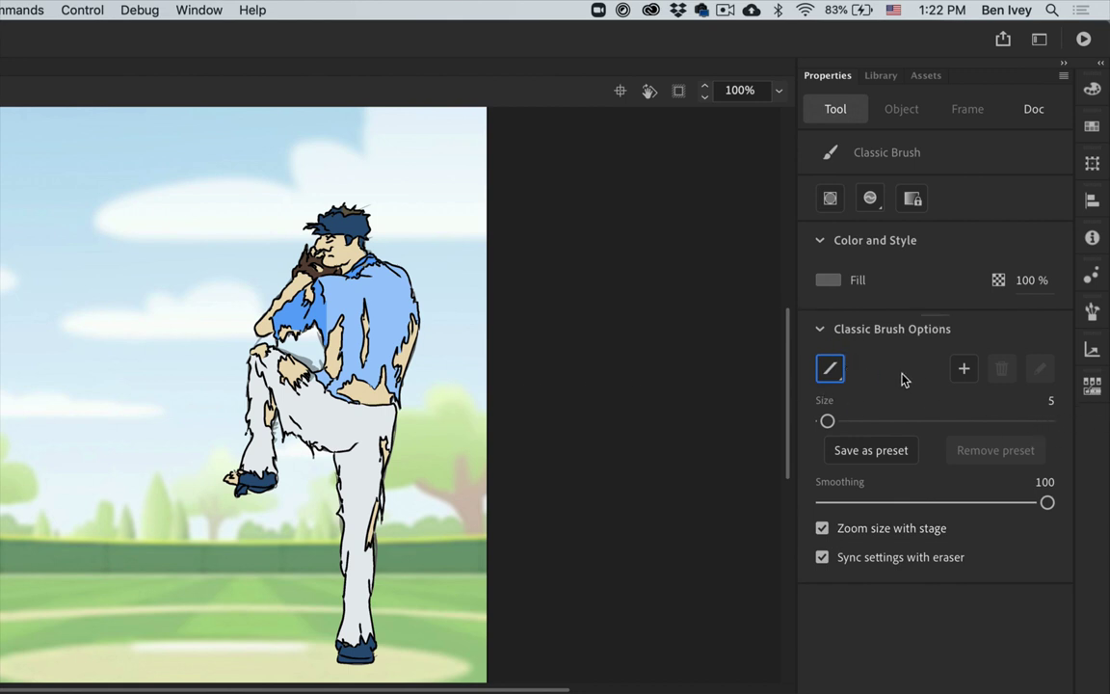
key(bracketright)
key(bracketright)
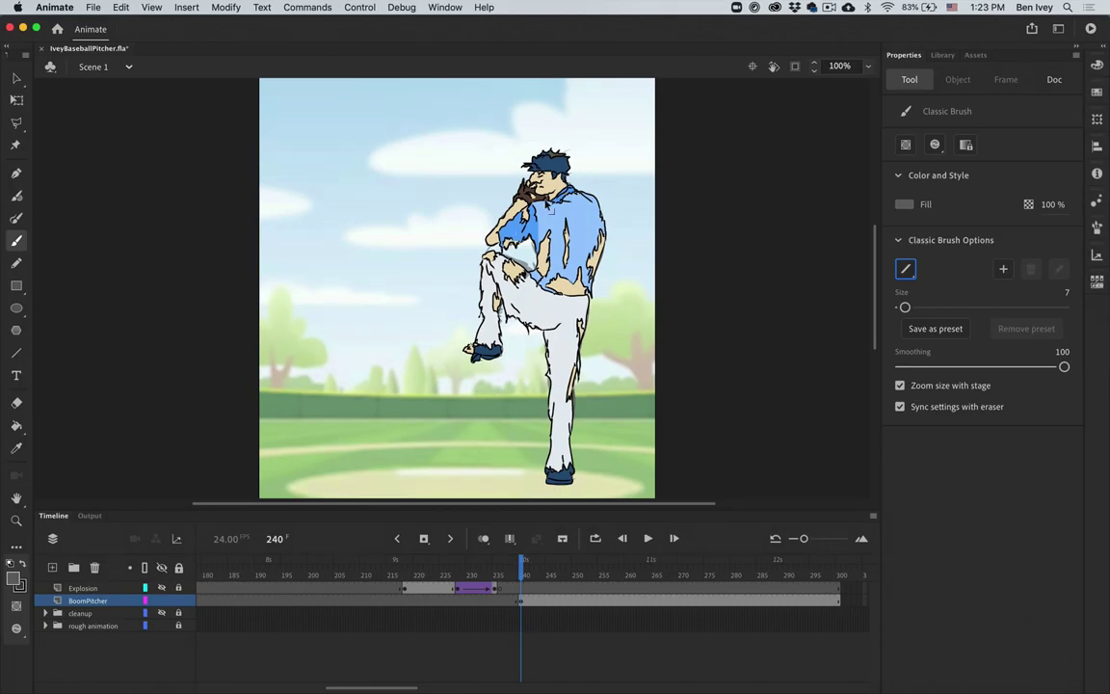
- Paint grey soot strokes over the face, bent arm, shirt and raised leg, undoing the excess strokes on the face
key(super+equal)
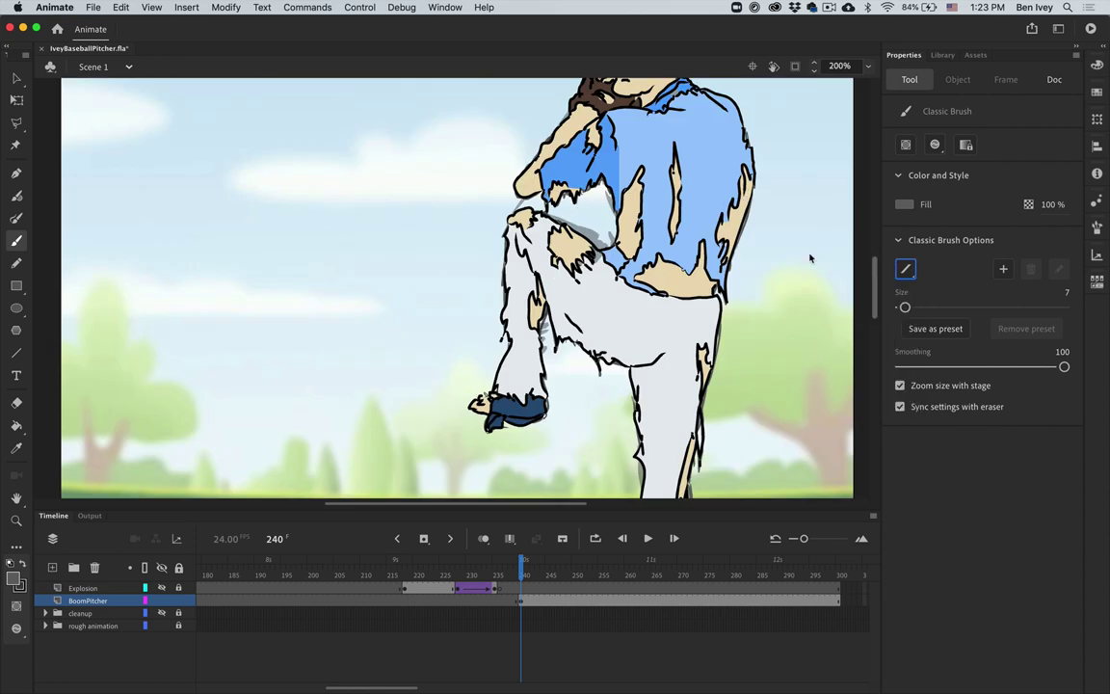
scroll(633, 129, up, 3)
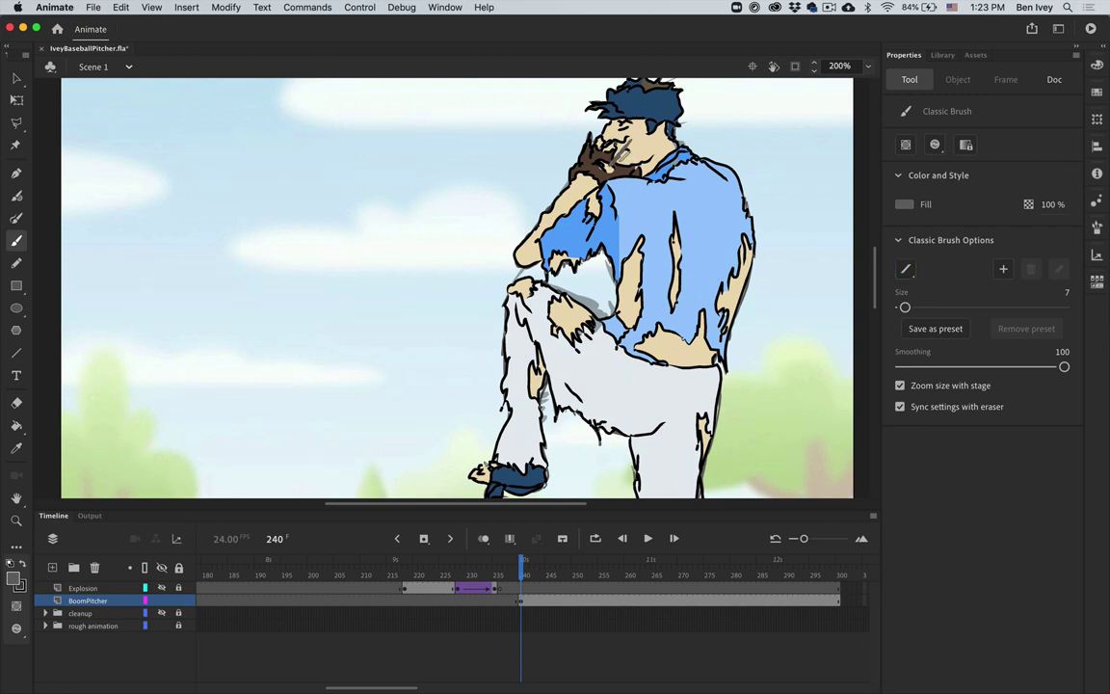
mouse_move(623, 165)
mouse_down()
mouse_move(641, 150)
mouse_move(664, 156)
mouse_move(622, 132)
mouse_up()
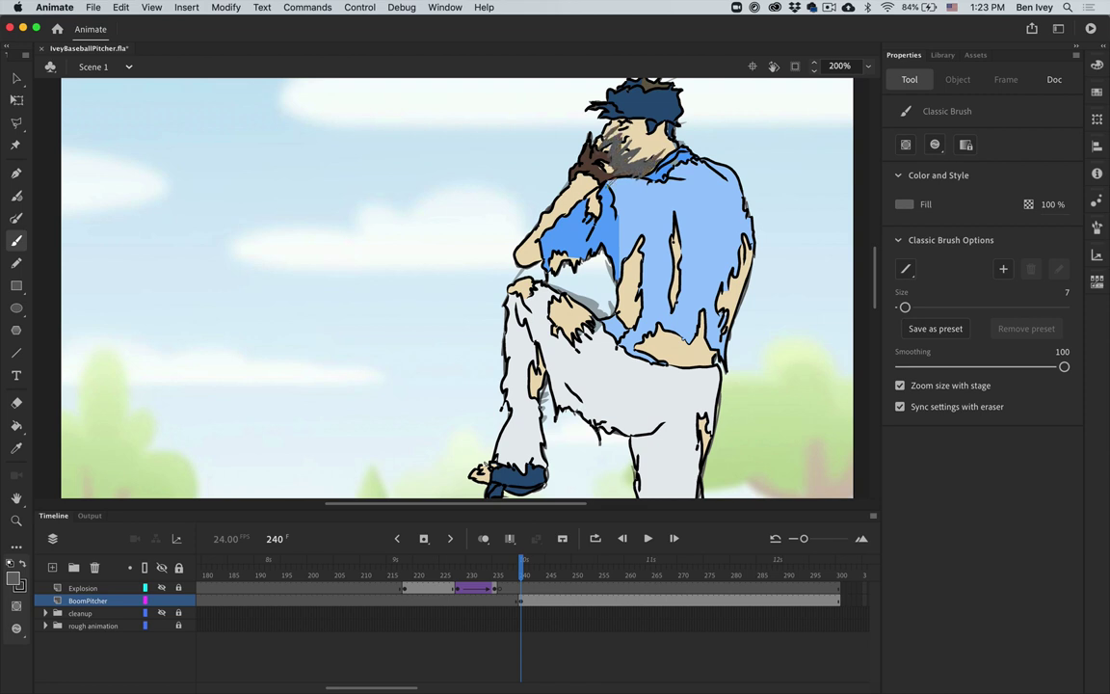
key(super+z)
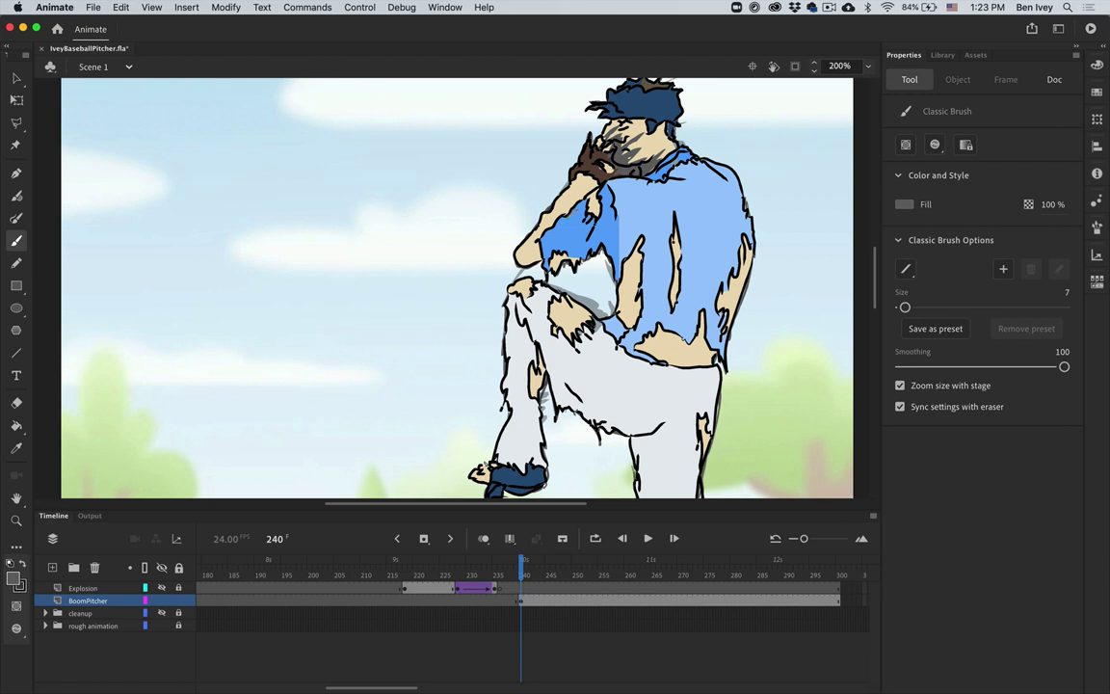
drag(584, 200, 582, 185)
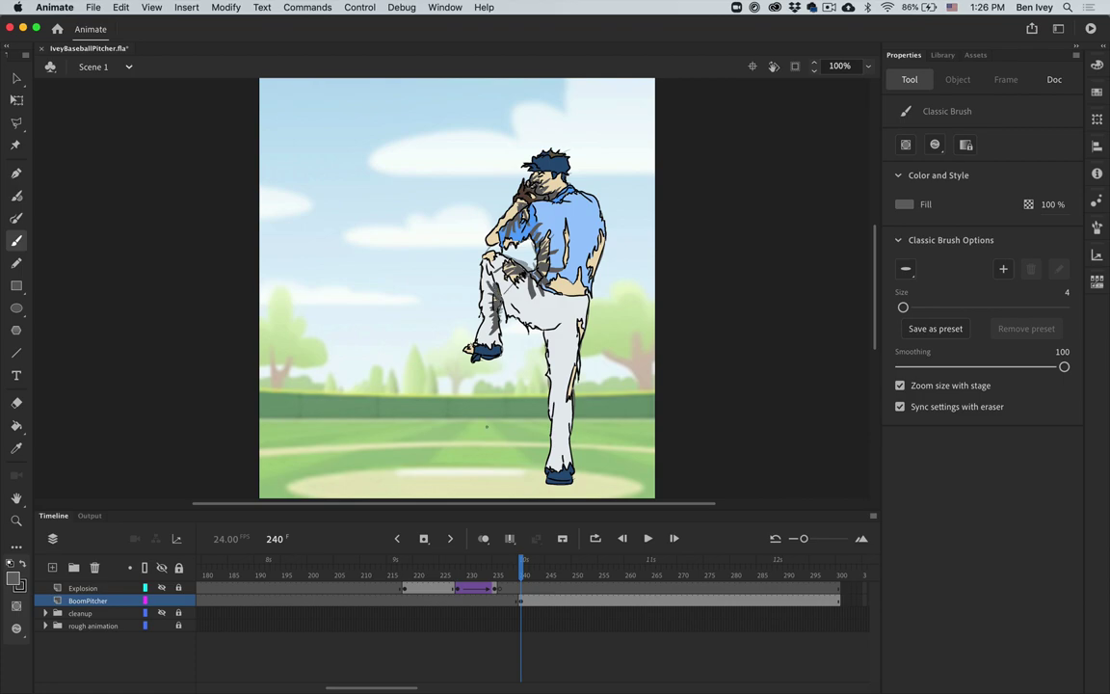
- Switch to the VitalSource Bookshelf textbook, read step 44 on replacing the character with the exploded version, and return to Animate
key(ctrl+Up)
click(231, 316)
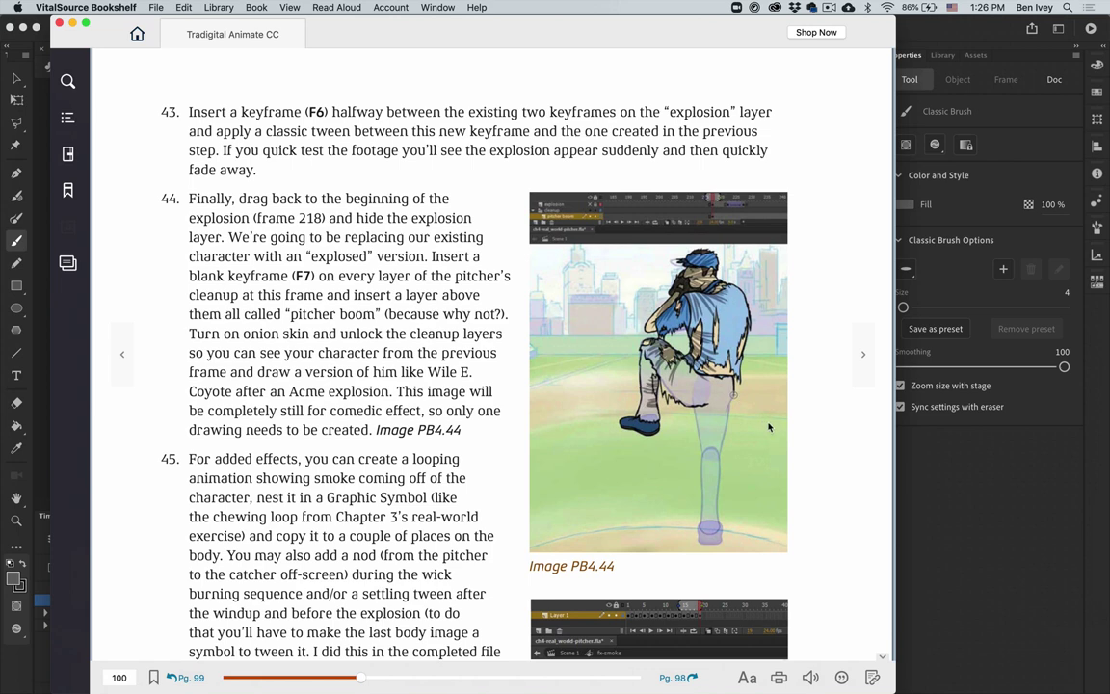
click(979, 526)
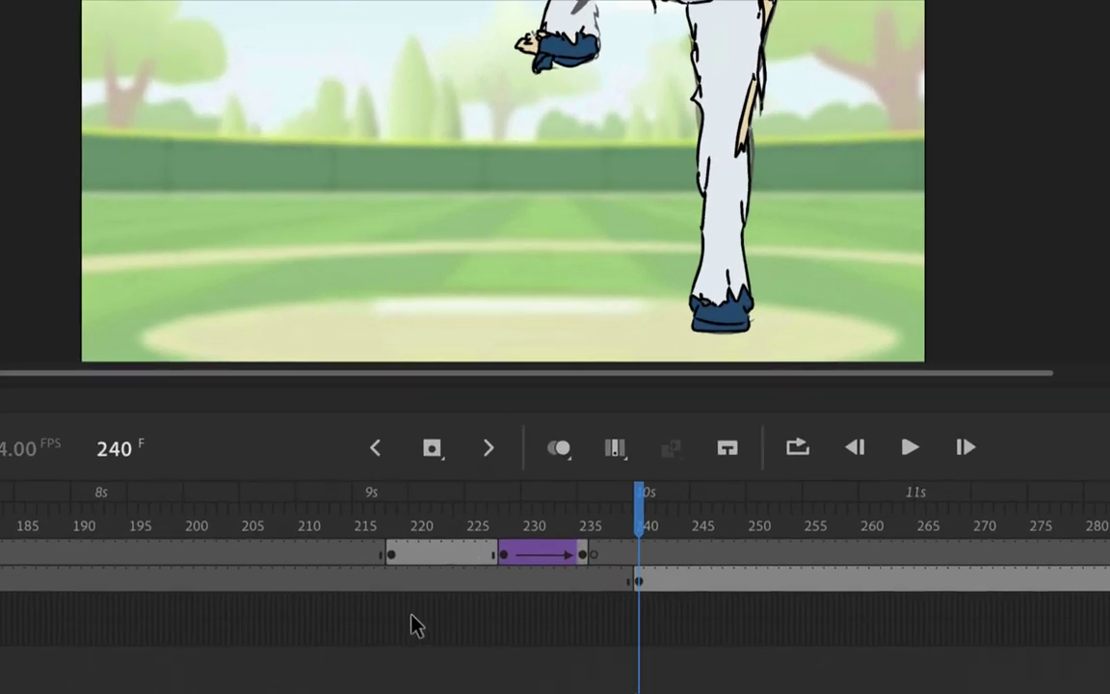
- Move the BoomPitcher keyframe from frame 240 to frame 218, where the explosion starts
click(639, 583)
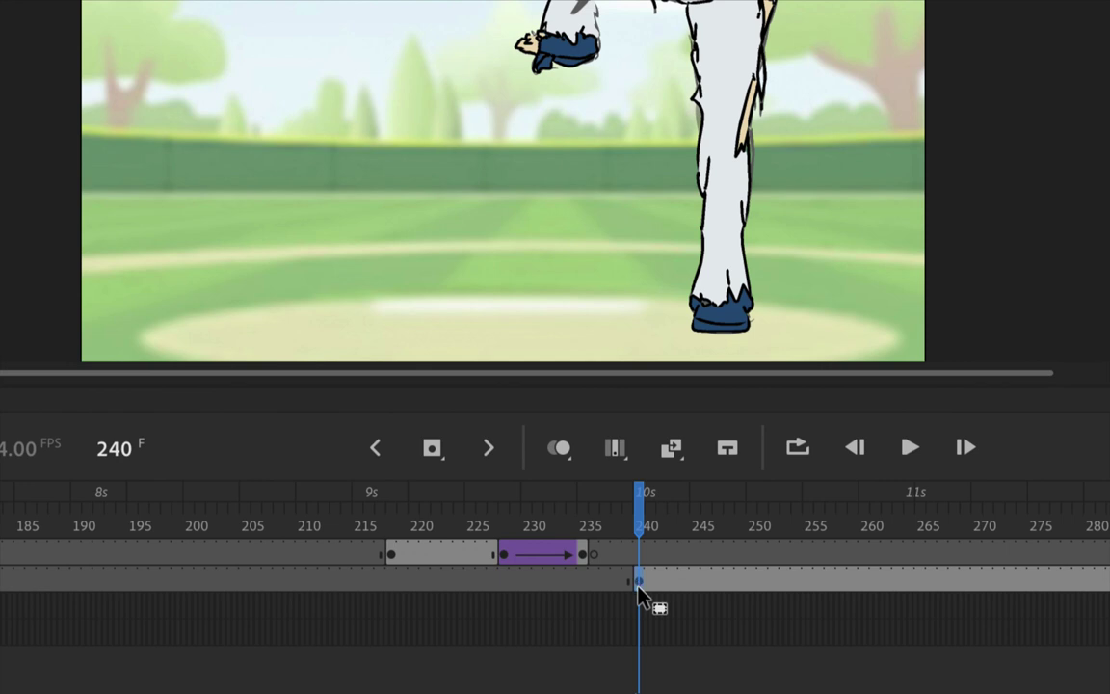
key(super+alt+v)
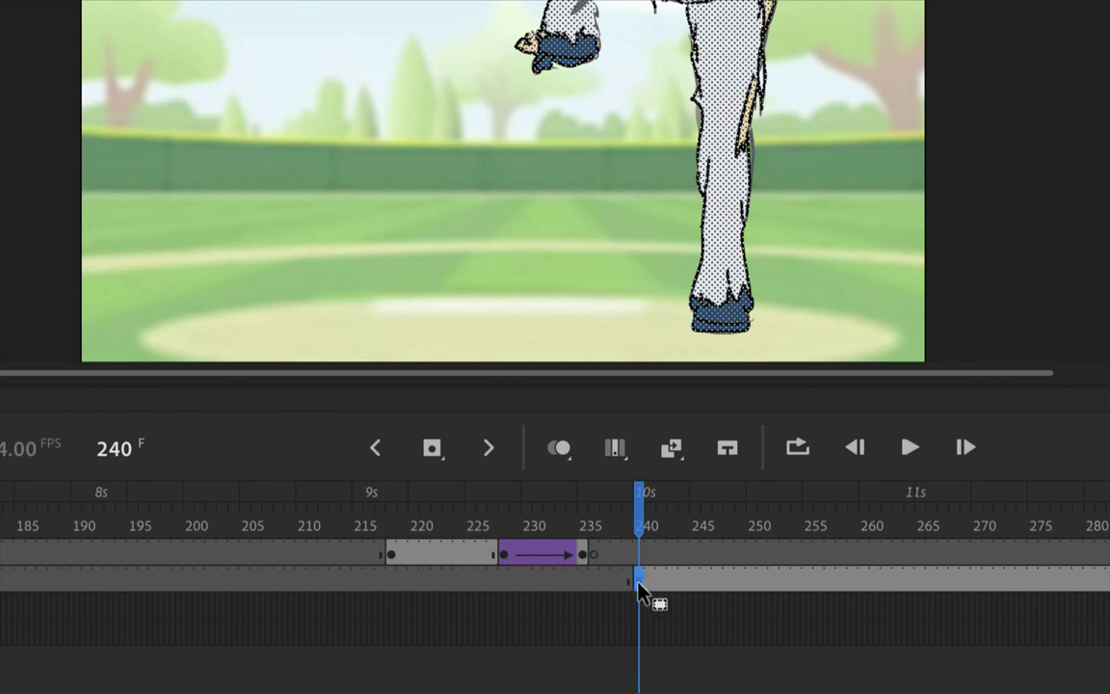
drag(638, 583, 393, 576)
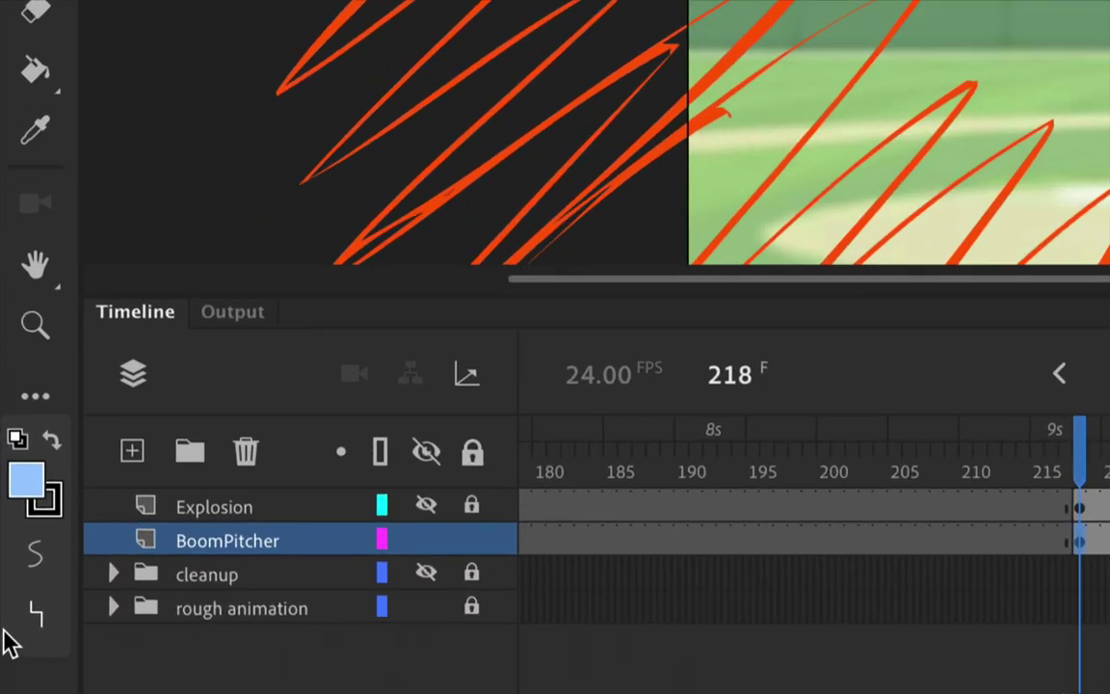
- Make the Explosion layer visible and lock the BoomPitcher layer
click(425, 510)
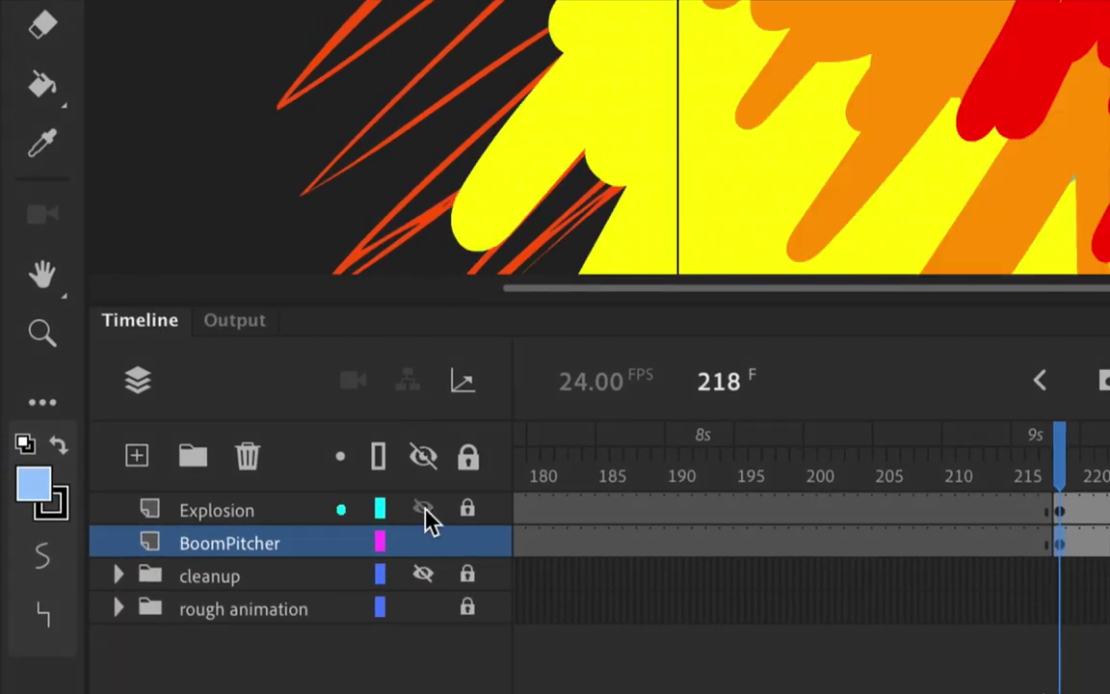
click(429, 570)
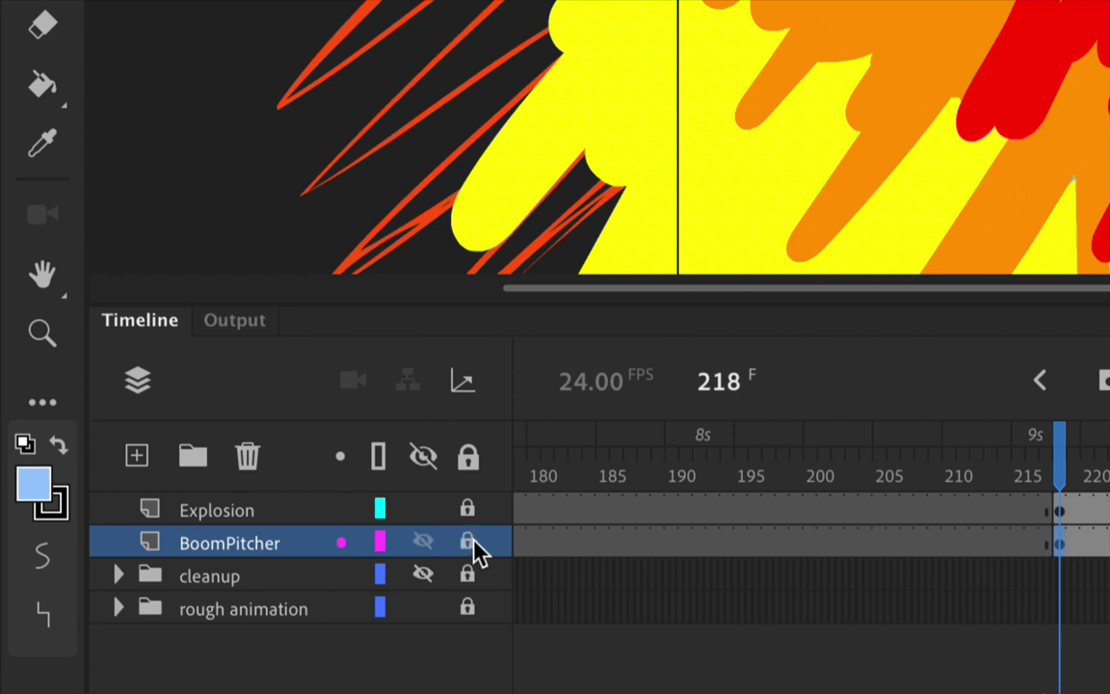
- Expand the cleanup folder and insert a blank keyframe at frame 218 on the mystery arm layer
click(117, 577)
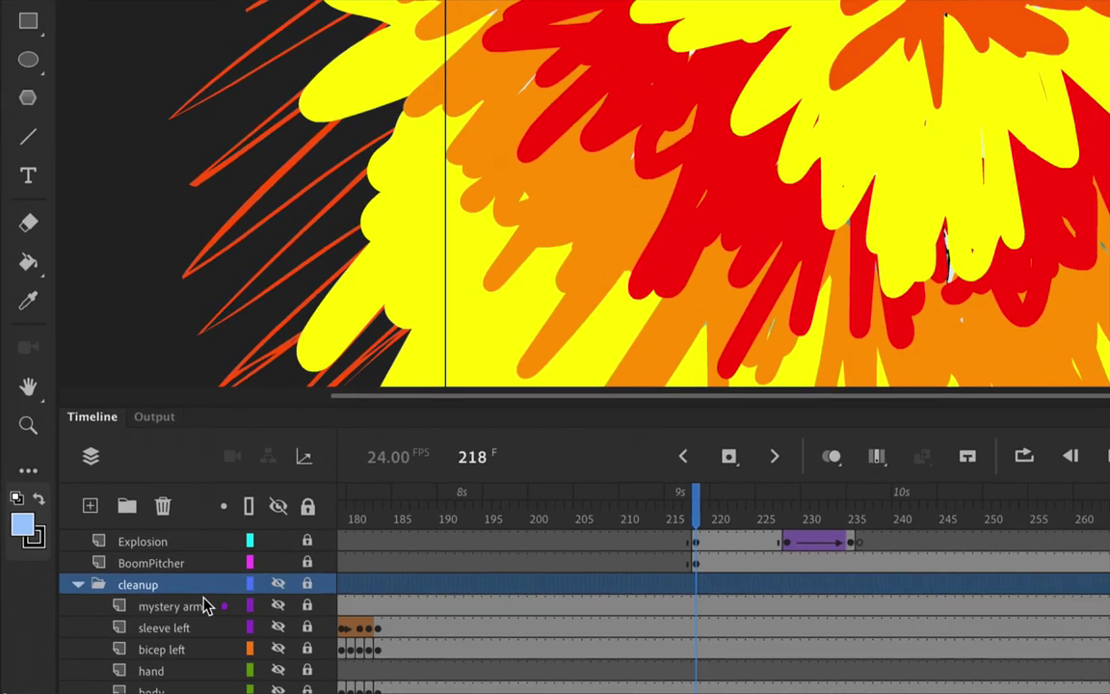
scroll(647, 614, down, 1)
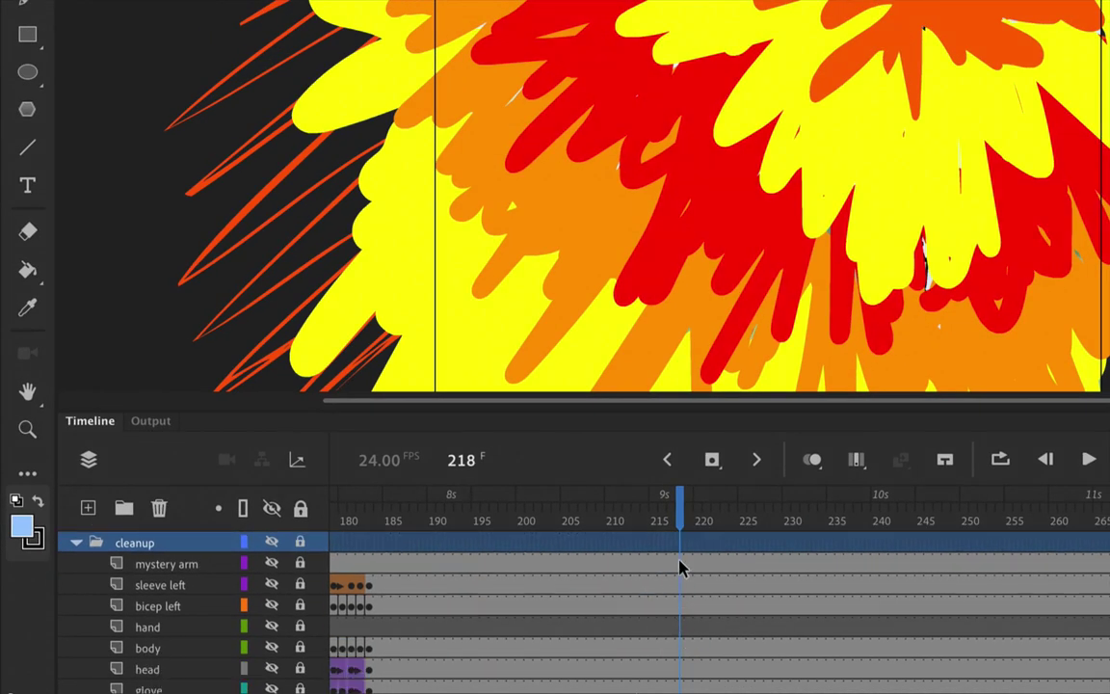
click(679, 567)
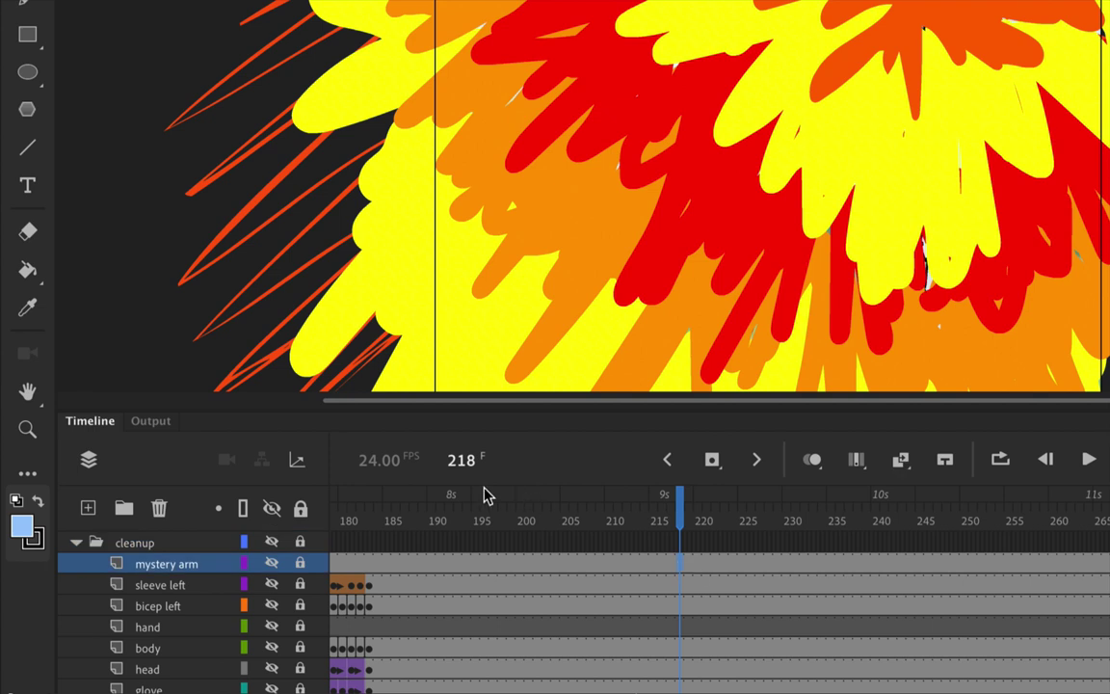
right_click(681, 570)
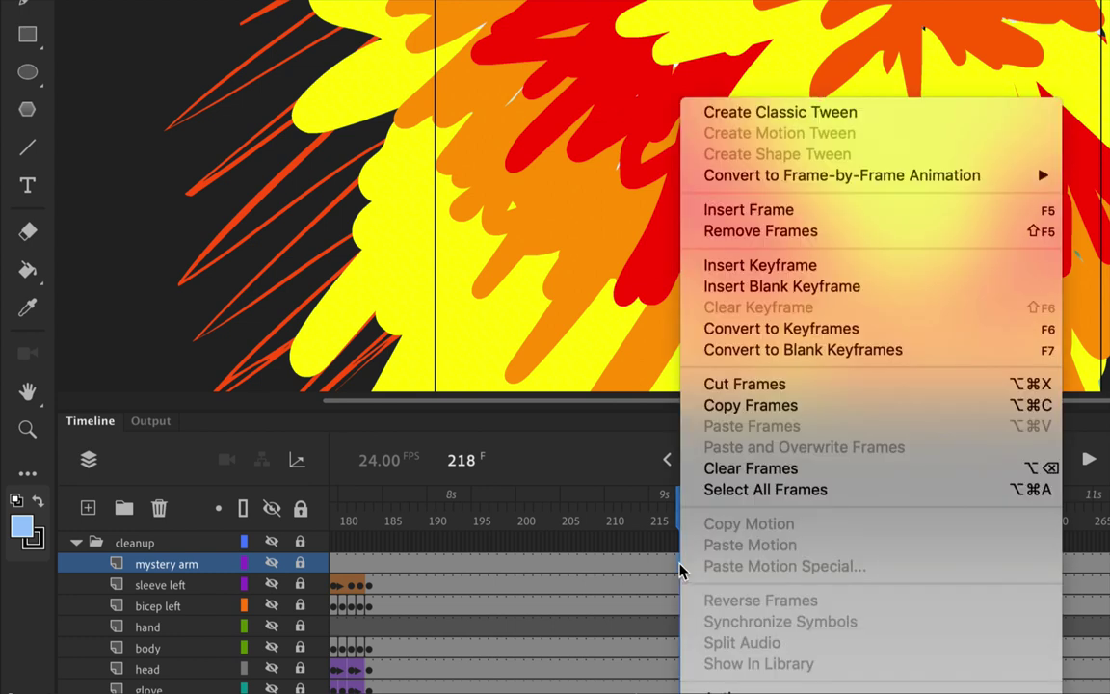
click(758, 287)
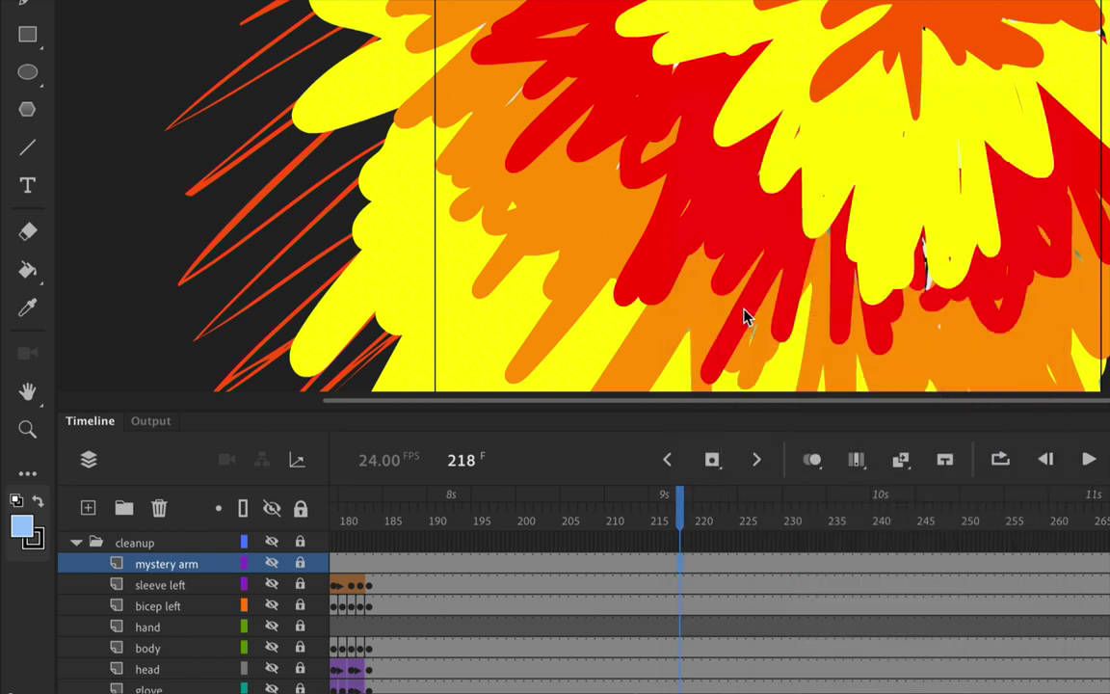
- Insert blank keyframes at frame 218 on the sleeve left, bicep left and hand layers
click(681, 590)
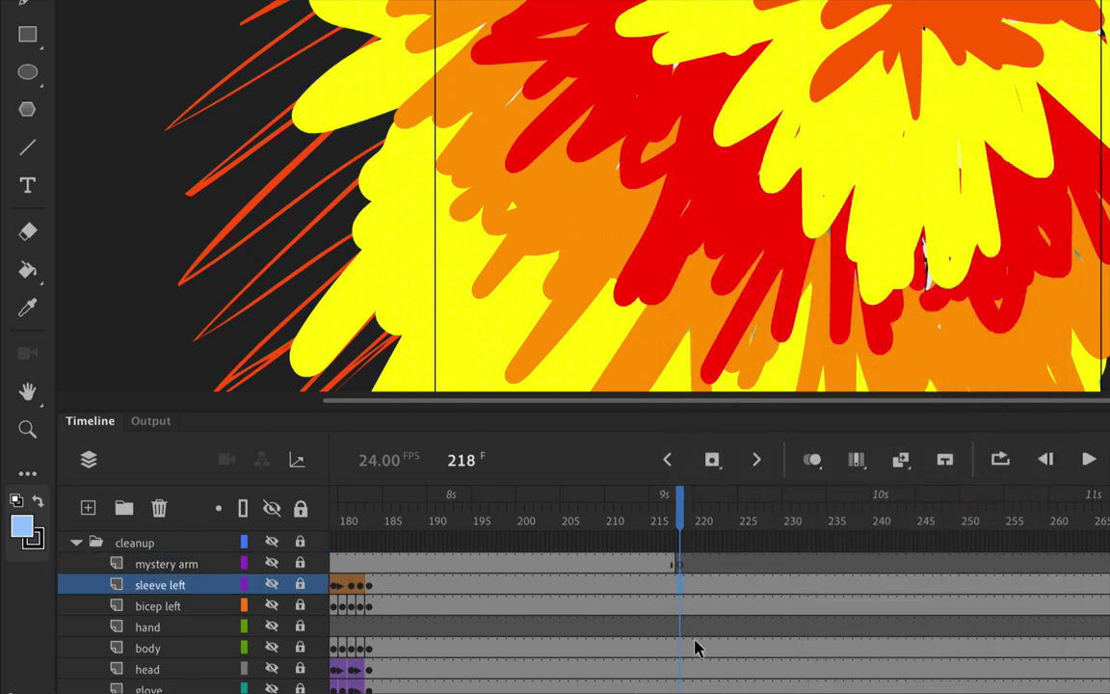
key(F7)
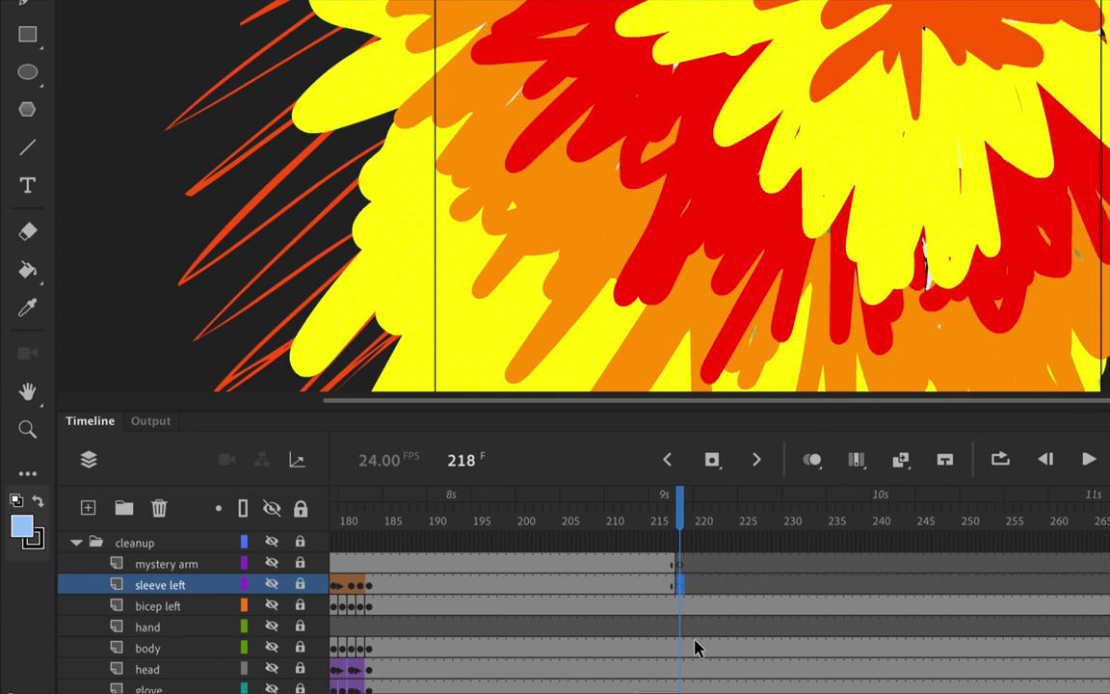
click(680, 607)
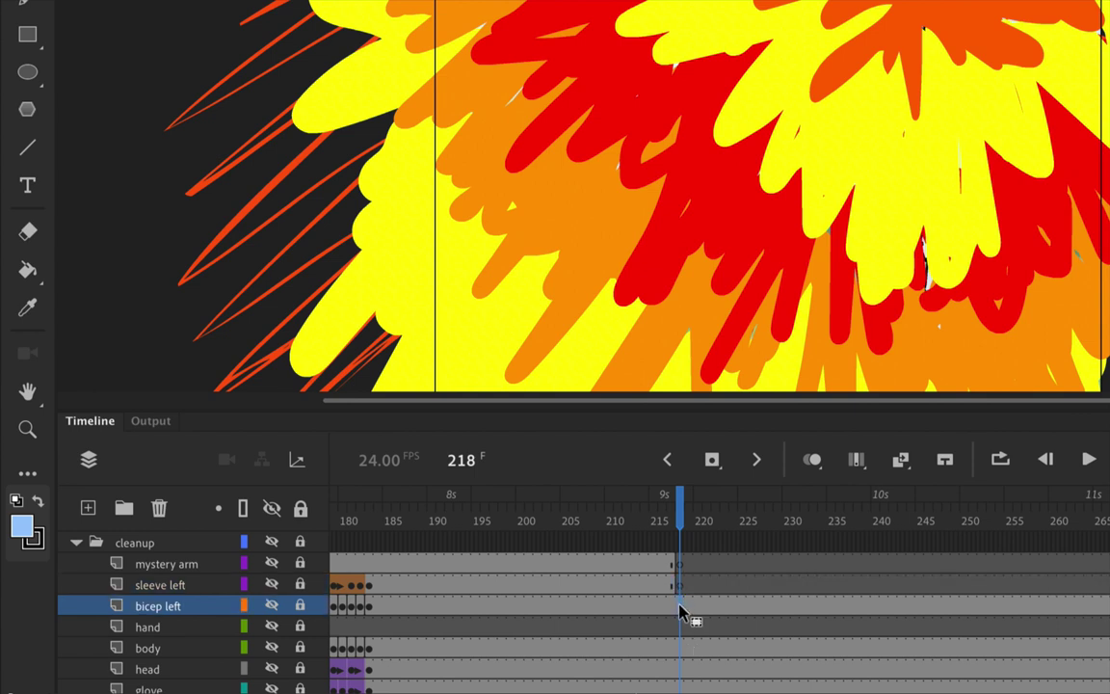
key(F7)
click(680, 628)
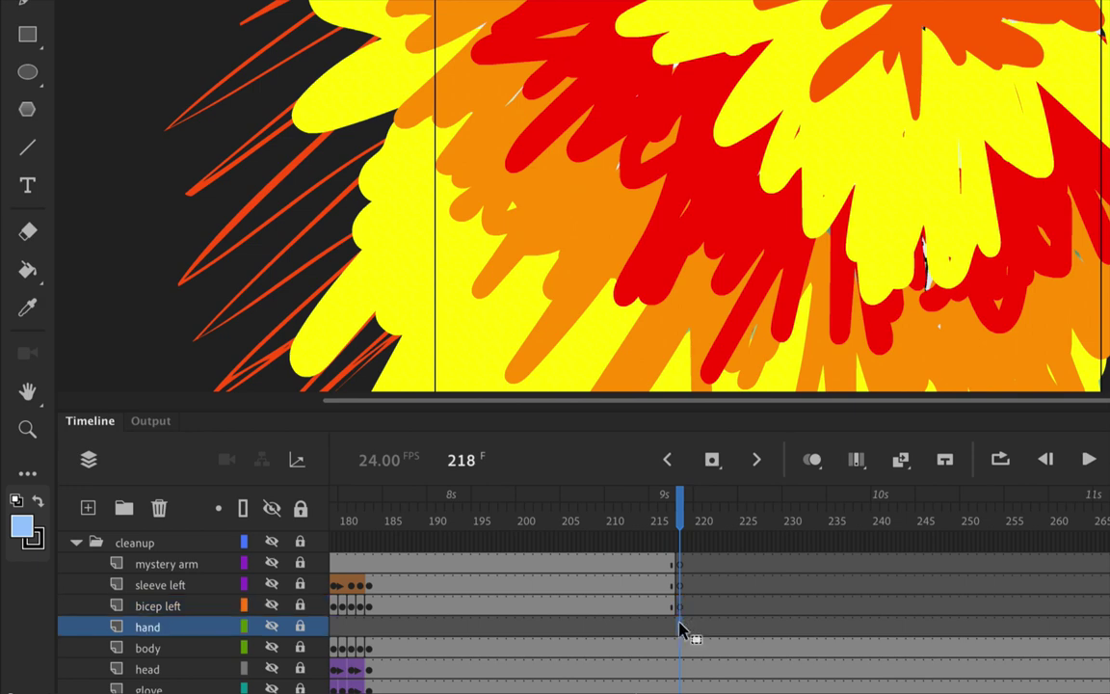
key(F7)
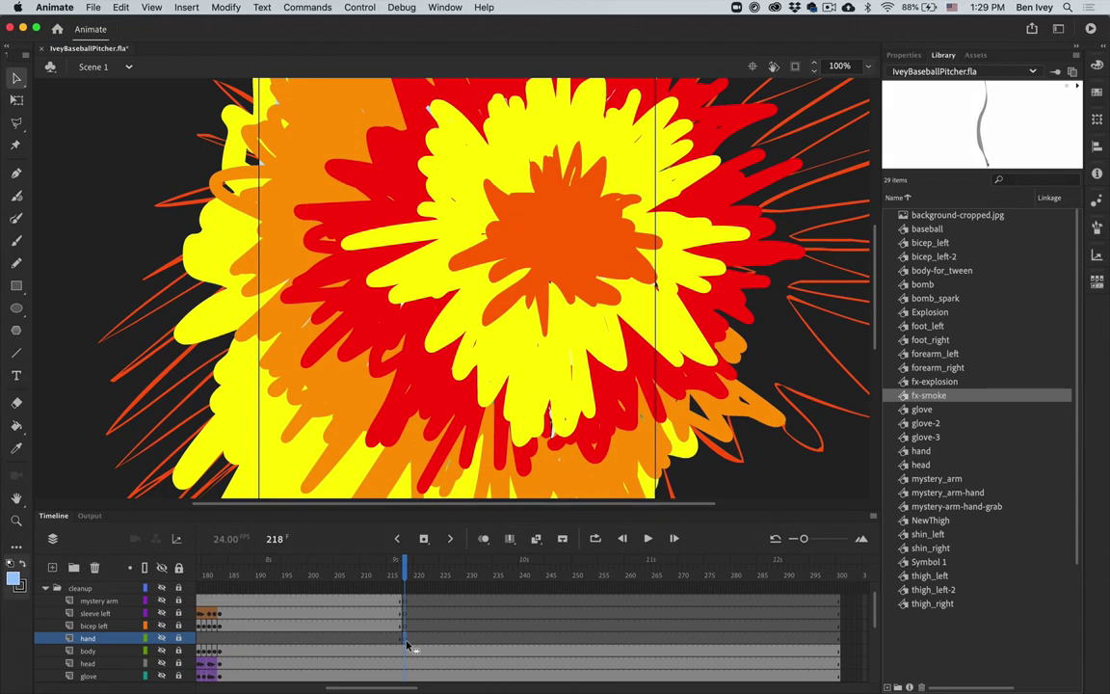
- Insert blank keyframes at frame 218 on every cleanup layer from body down to shin right
click(407, 651)
key(F7)
click(406, 664)
key(F7)
click(407, 675)
key(F7)
scroll(406, 675, down, 3)
click(407, 615)
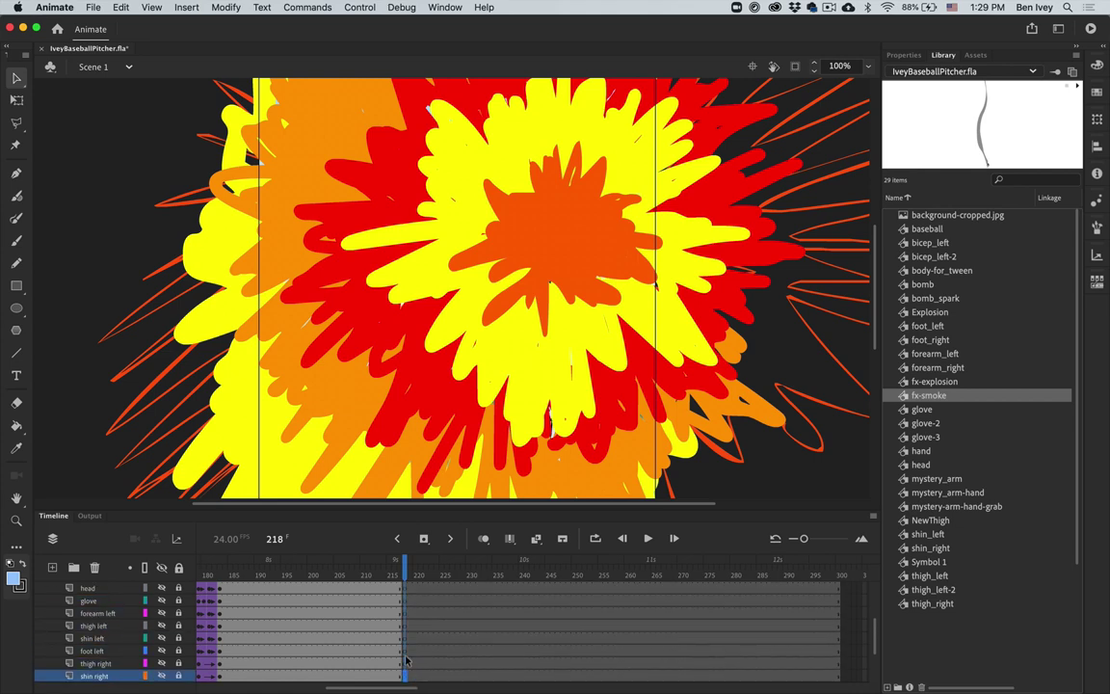
- Insert blank keyframes at frame 218 on the foot right, sleeve right, Hand Back and forearm right layers
scroll(406, 660, down, 3)
click(407, 626)
key(F7)
click(406, 638)
key(F7)
click(406, 650)
key(F7)
click(407, 663)
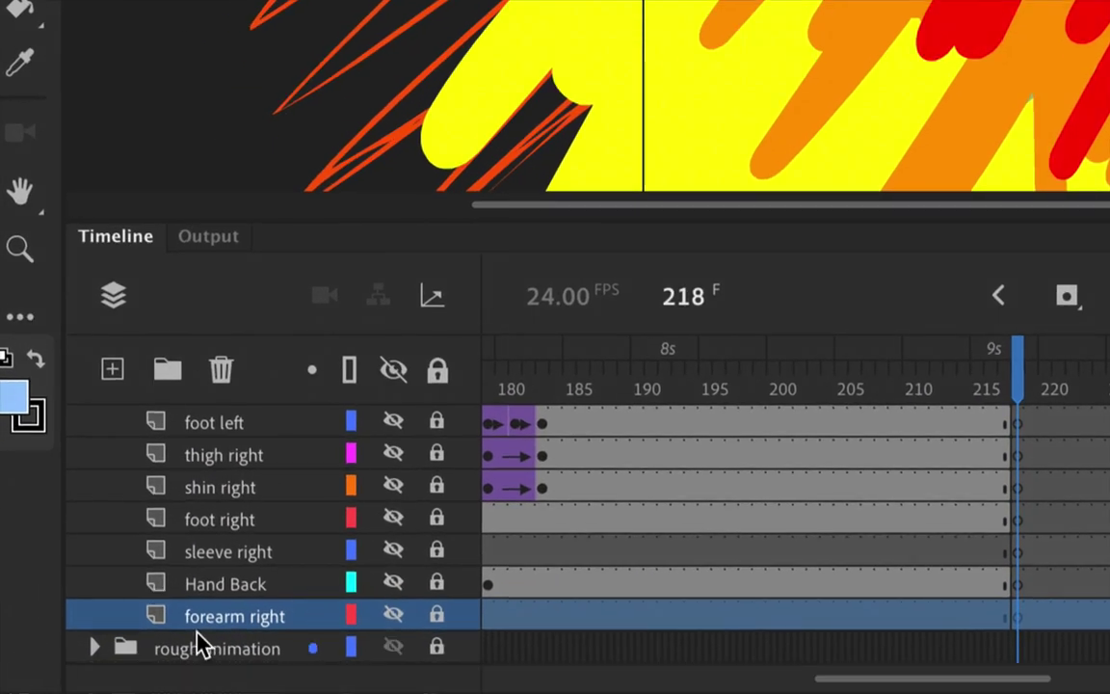
- Expand the rough animation folder and turn its rough drawing layer into a guide layer
click(94, 648)
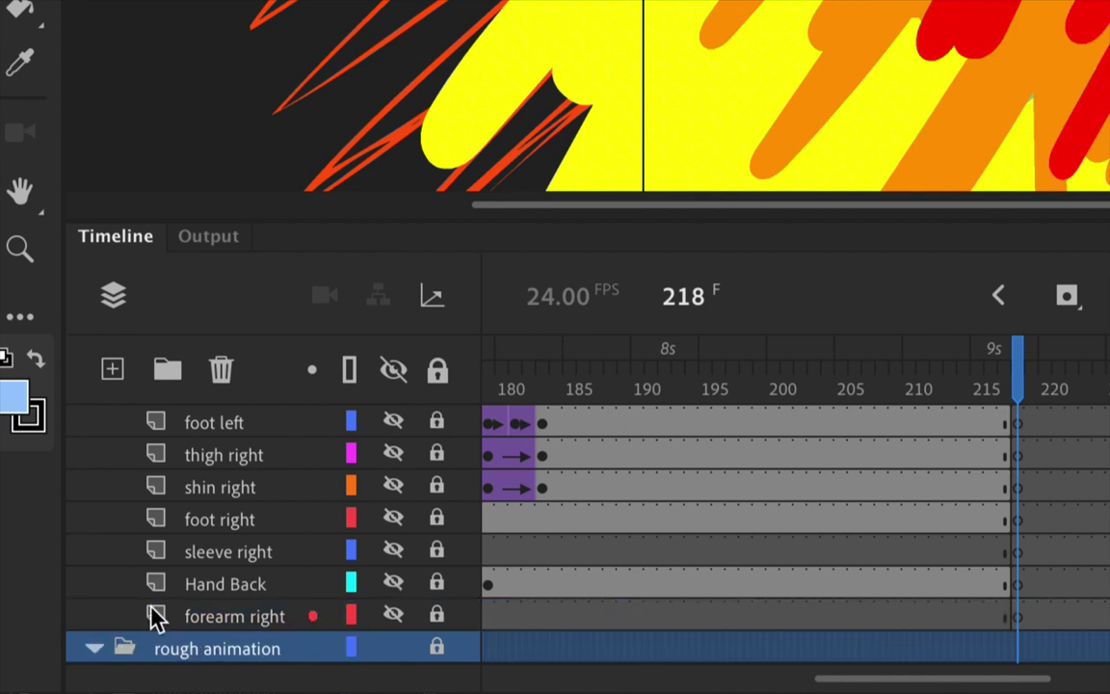
scroll(152, 613, down, 1)
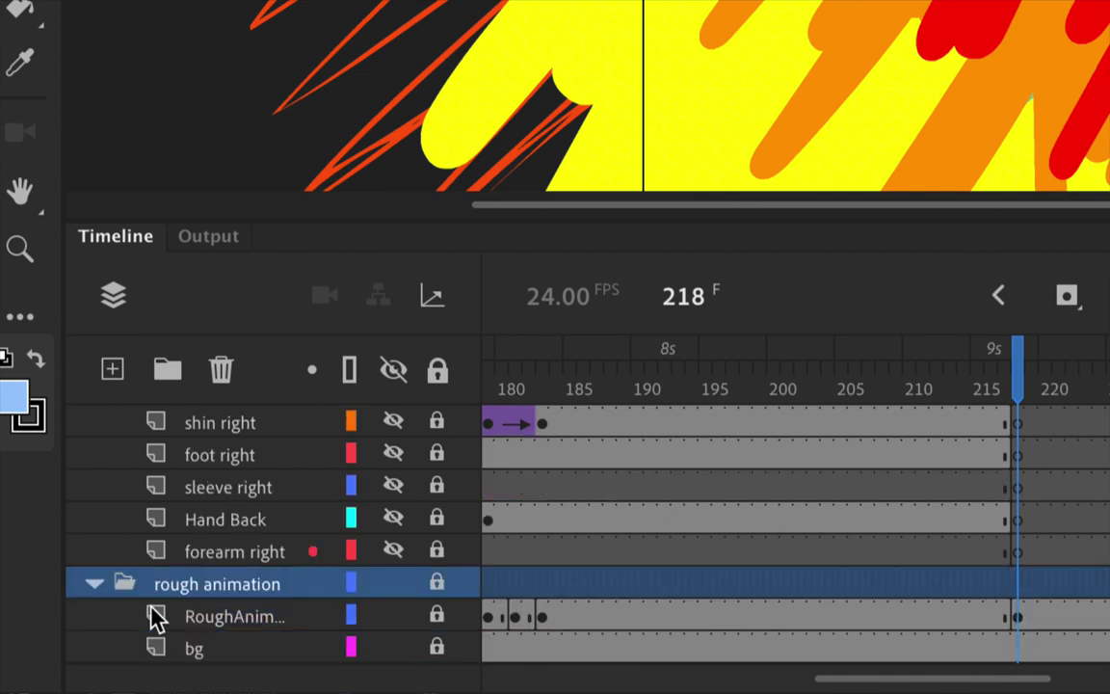
right_click(209, 622)
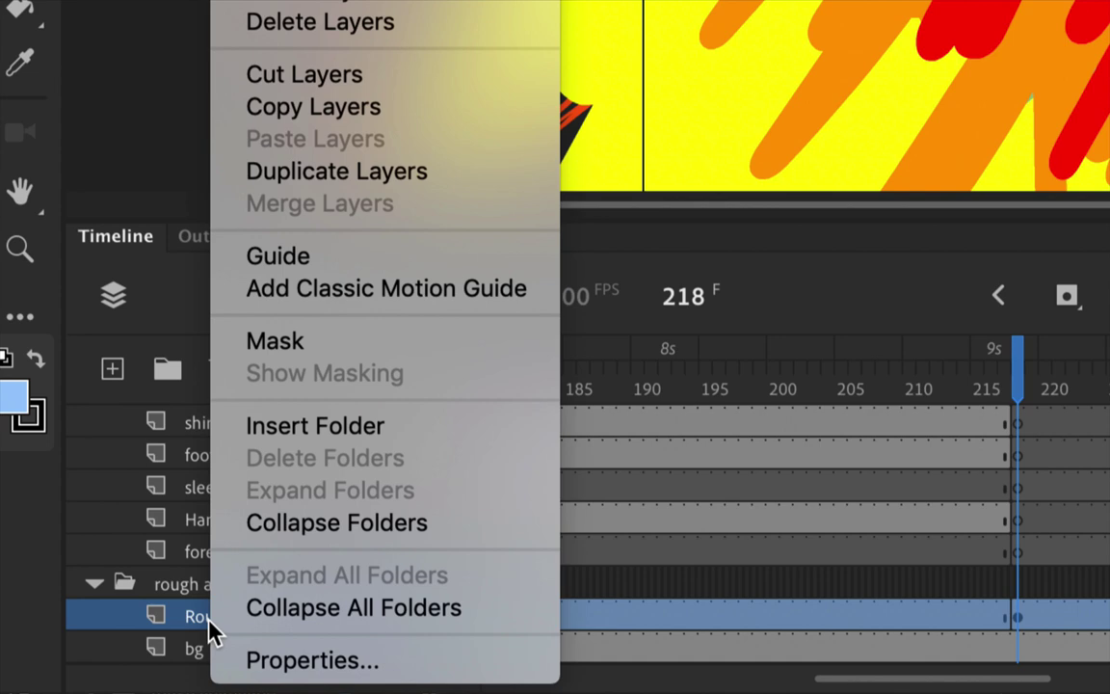
click(322, 260)
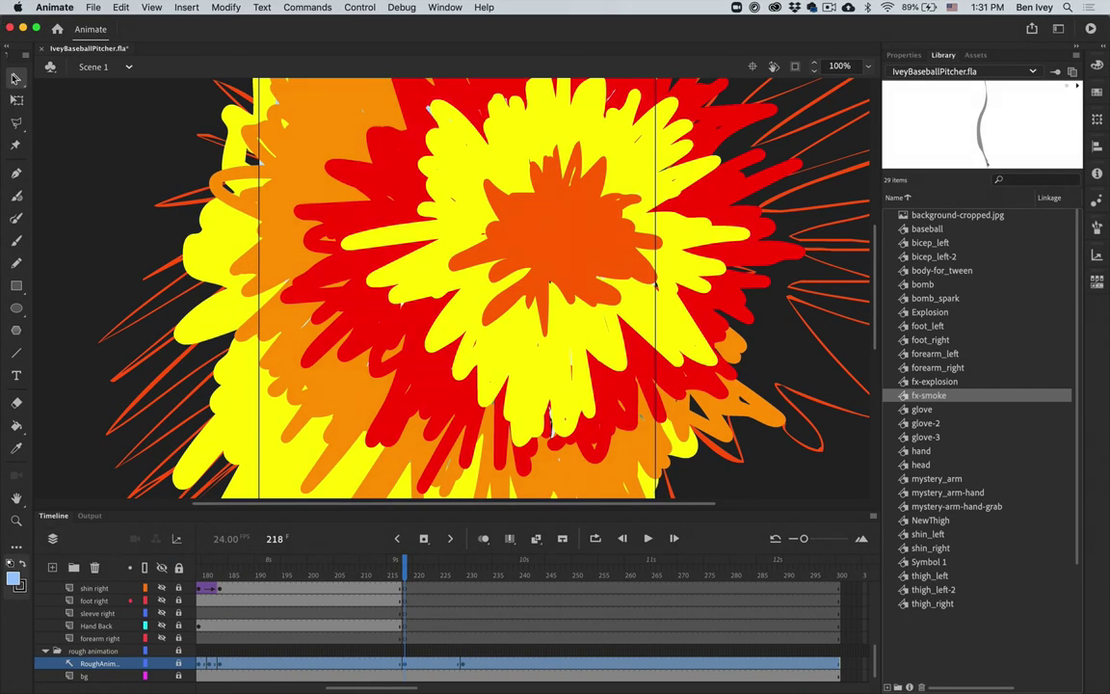
- Test the movie to review the pitcher animation with the rough layer excluded
click(112, 141)
click(359, 6)
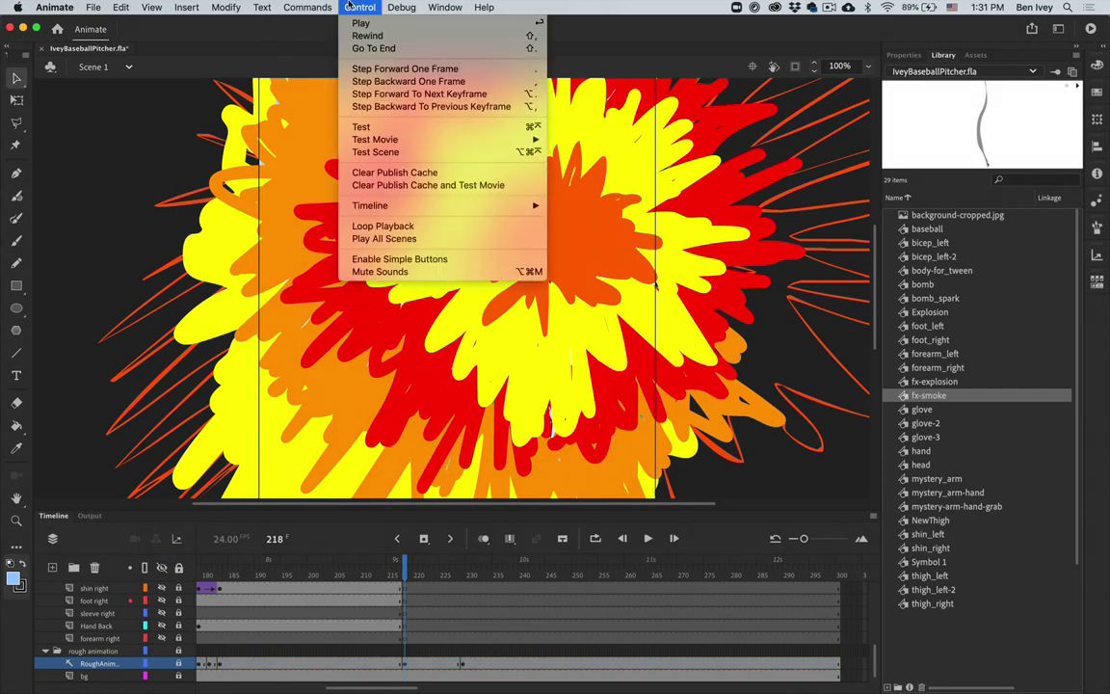
click(340, 115)
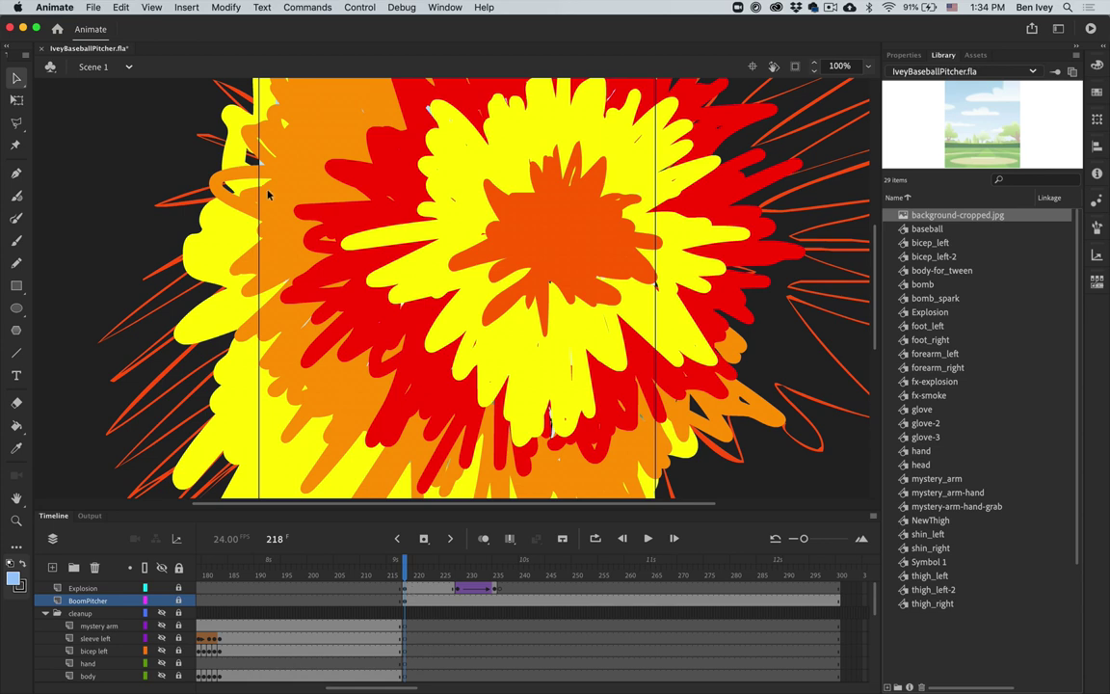
- Start saving the baseball pitcher document as a new file
click(94, 7)
click(135, 123)
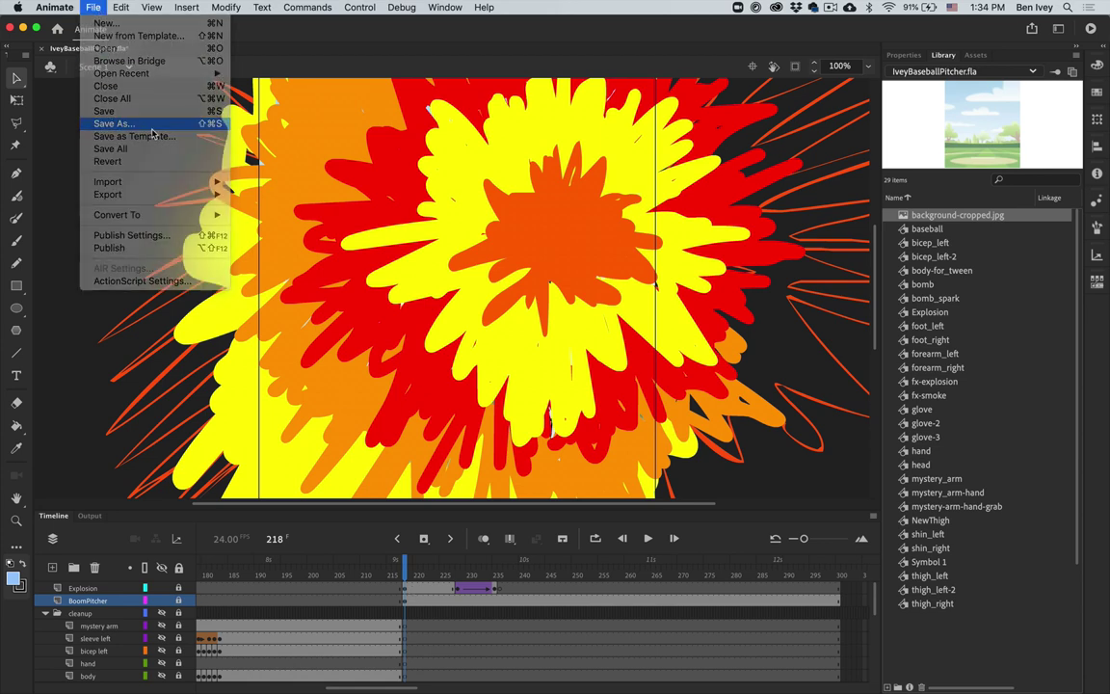